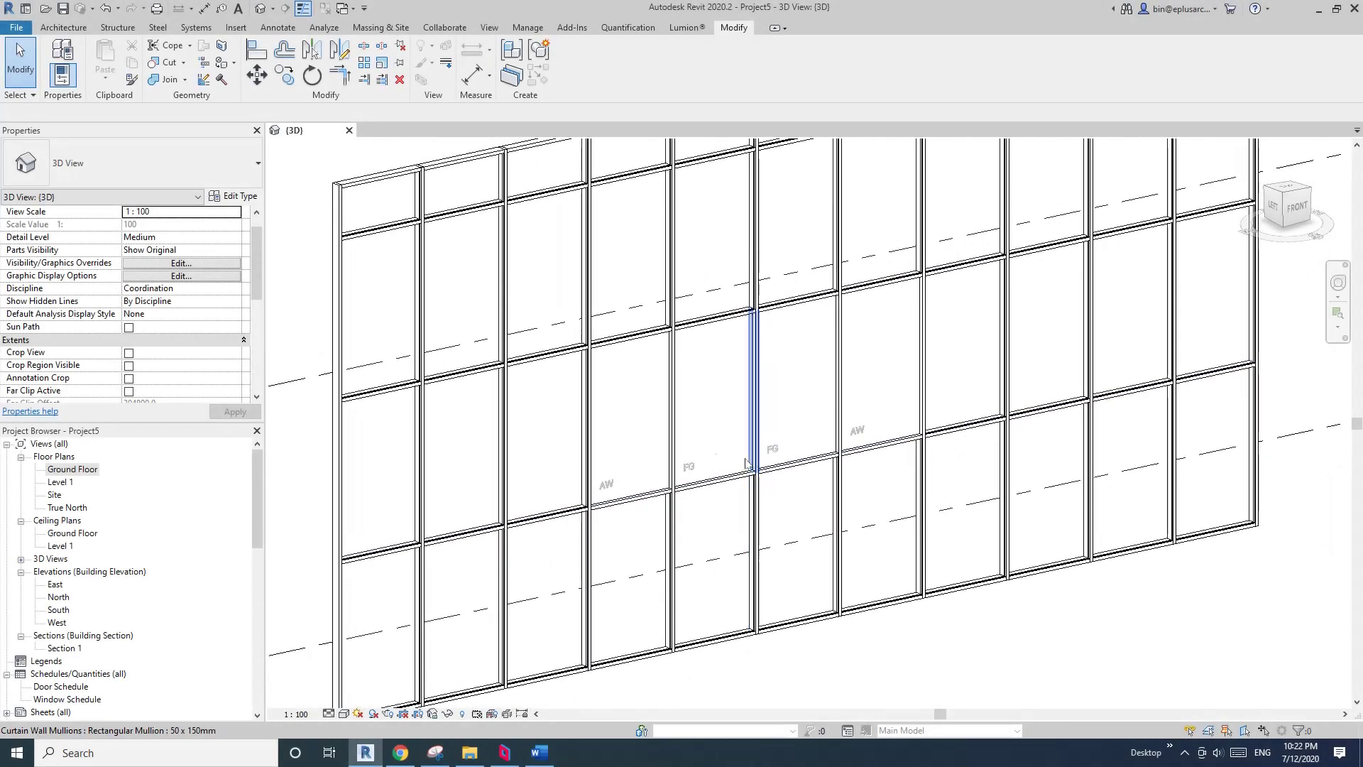
Step: Examine the curtain wall panels marked AW and FG in the 3D view
left_click(637, 445)
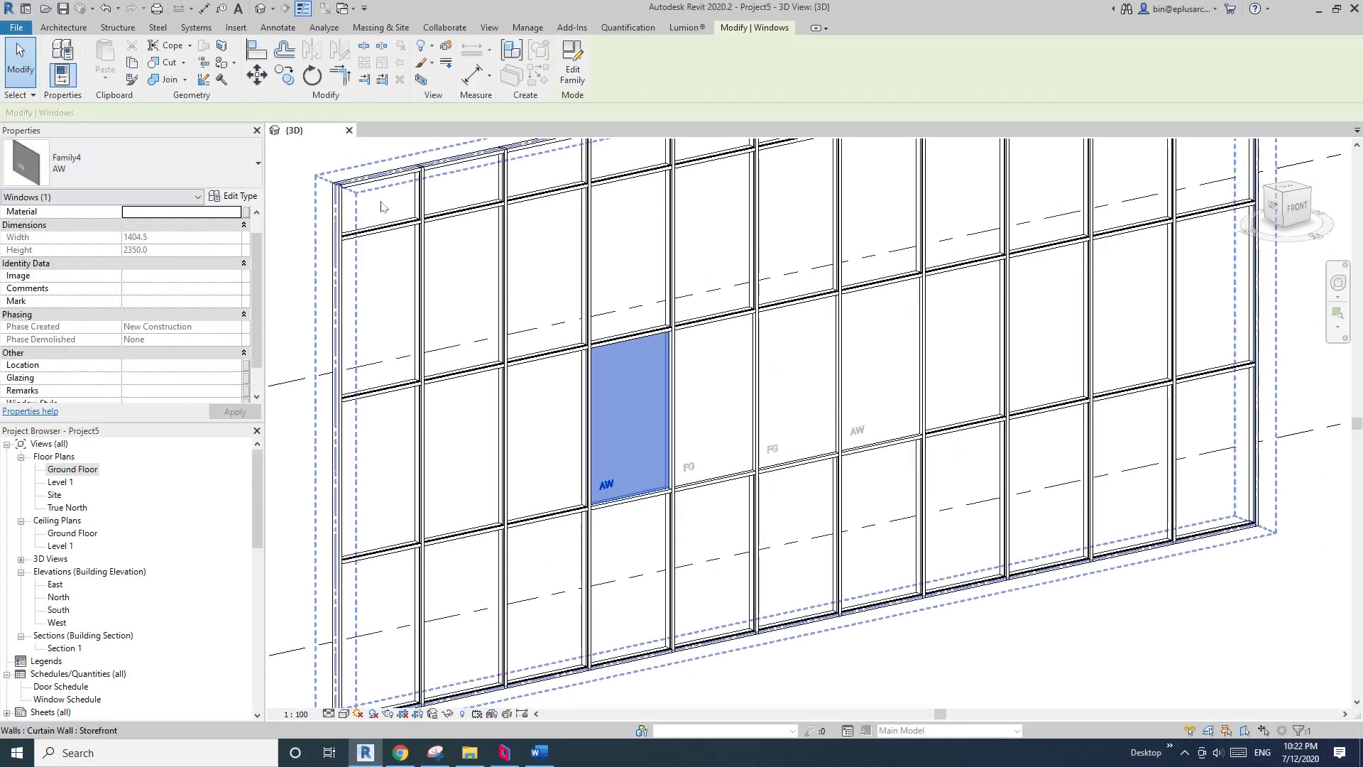
scroll(643, 486, "up", 3)
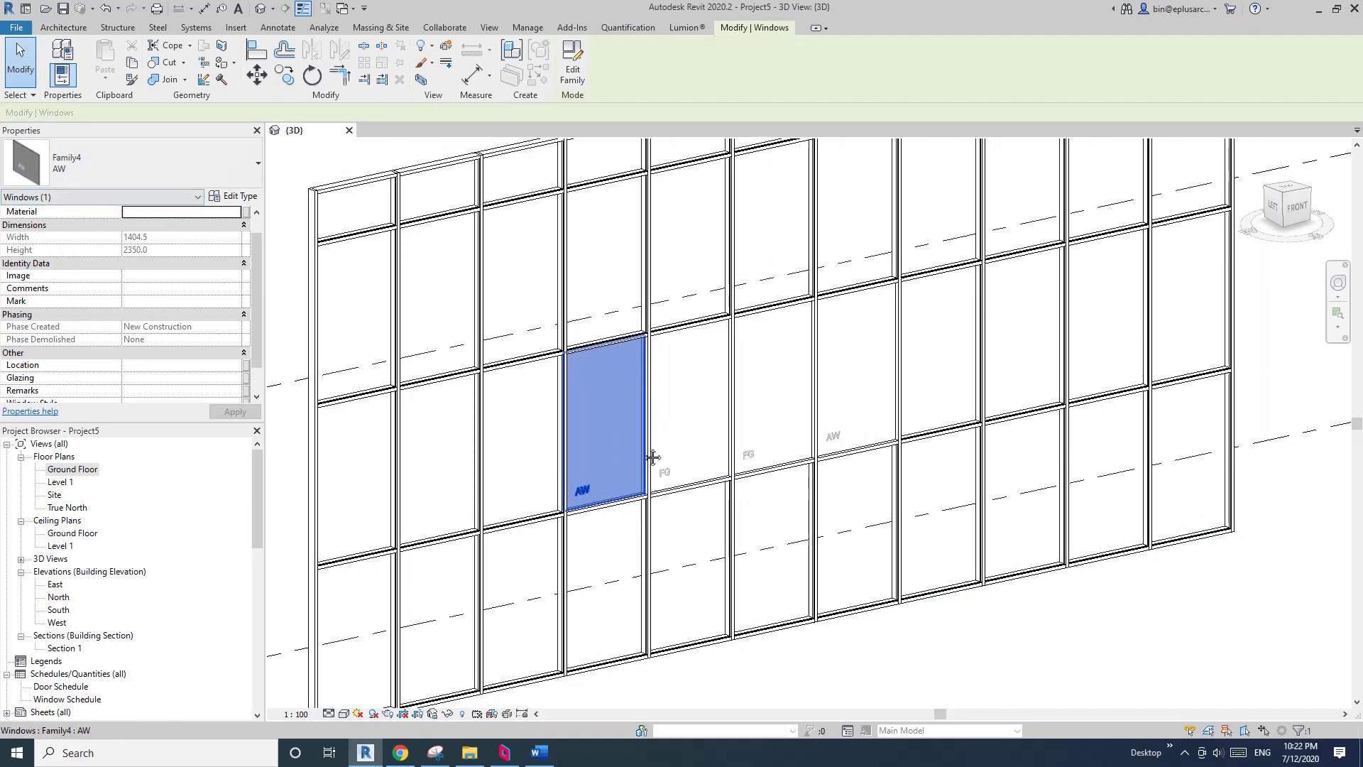
scroll(644, 486, "up", 2)
key("Escape")
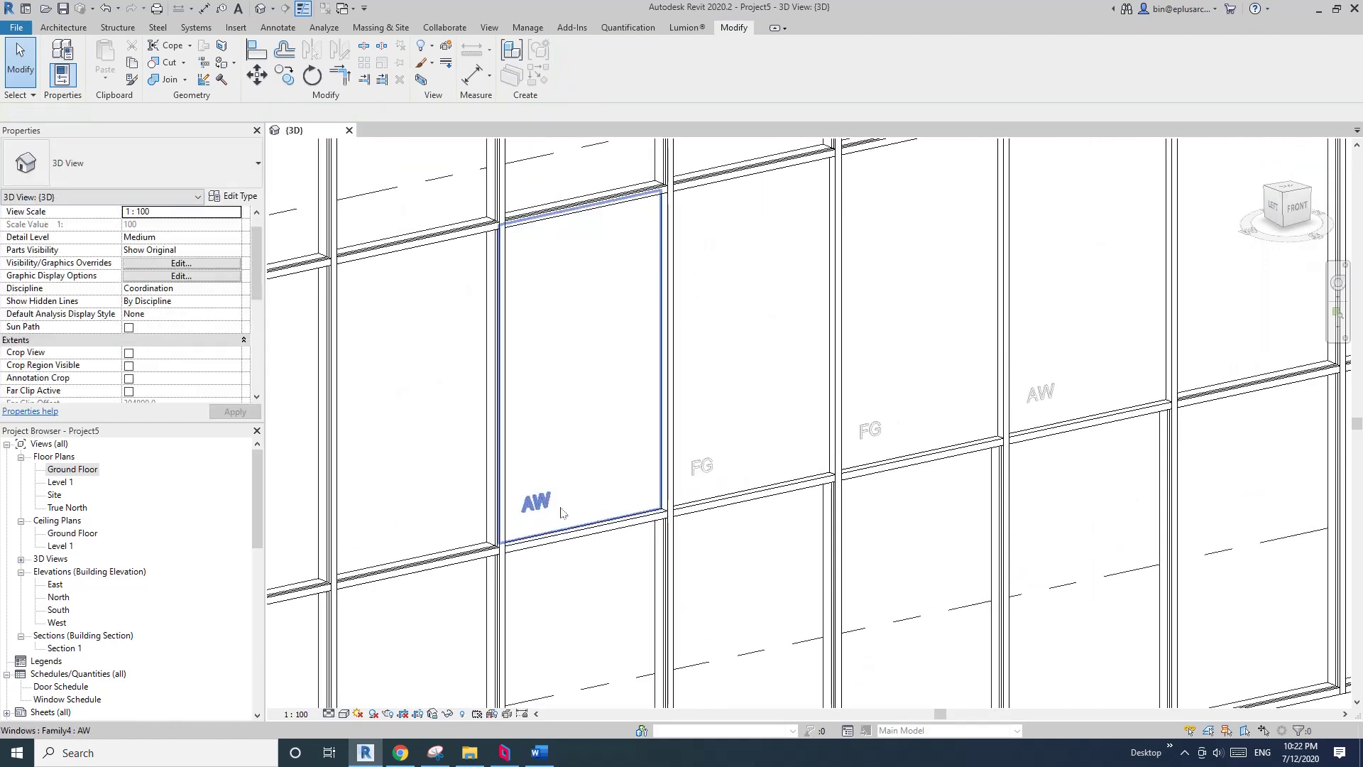
left_click(707, 469)
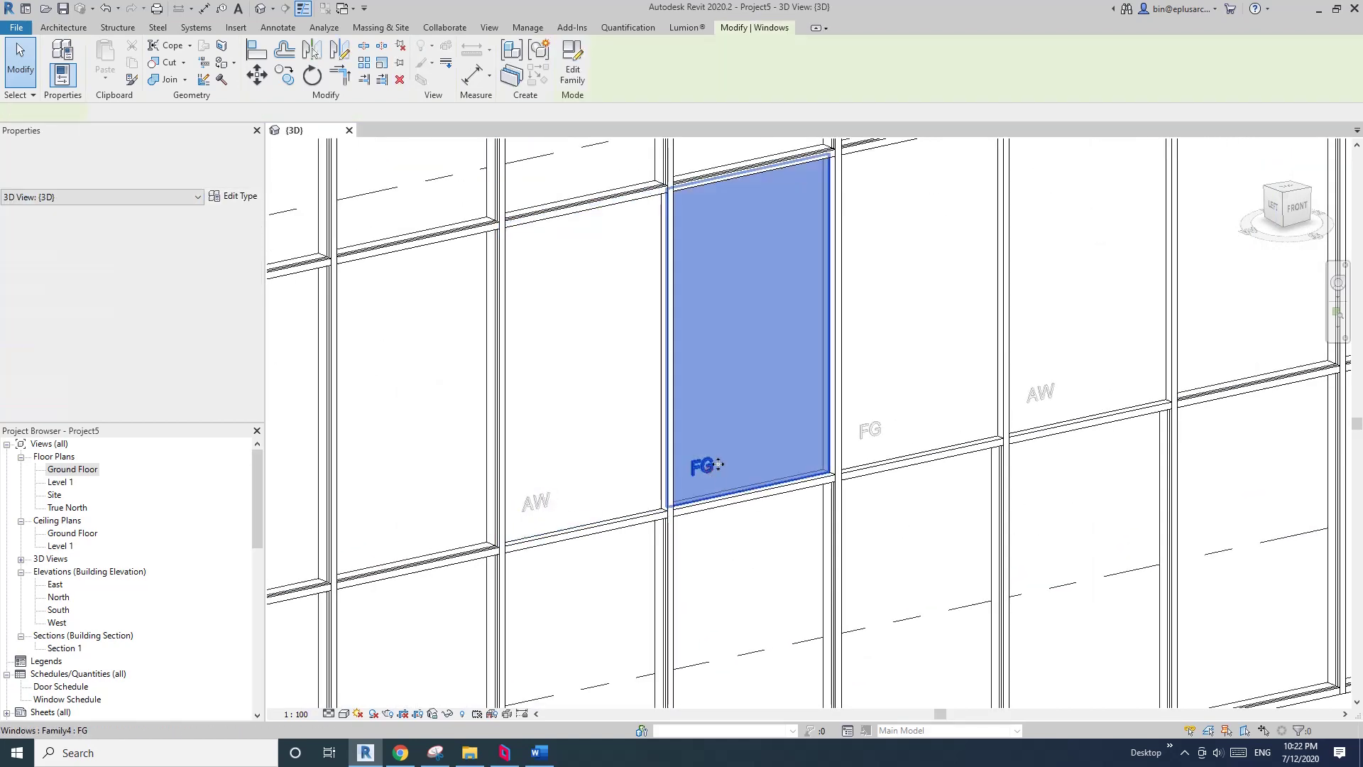
left_click(561, 500)
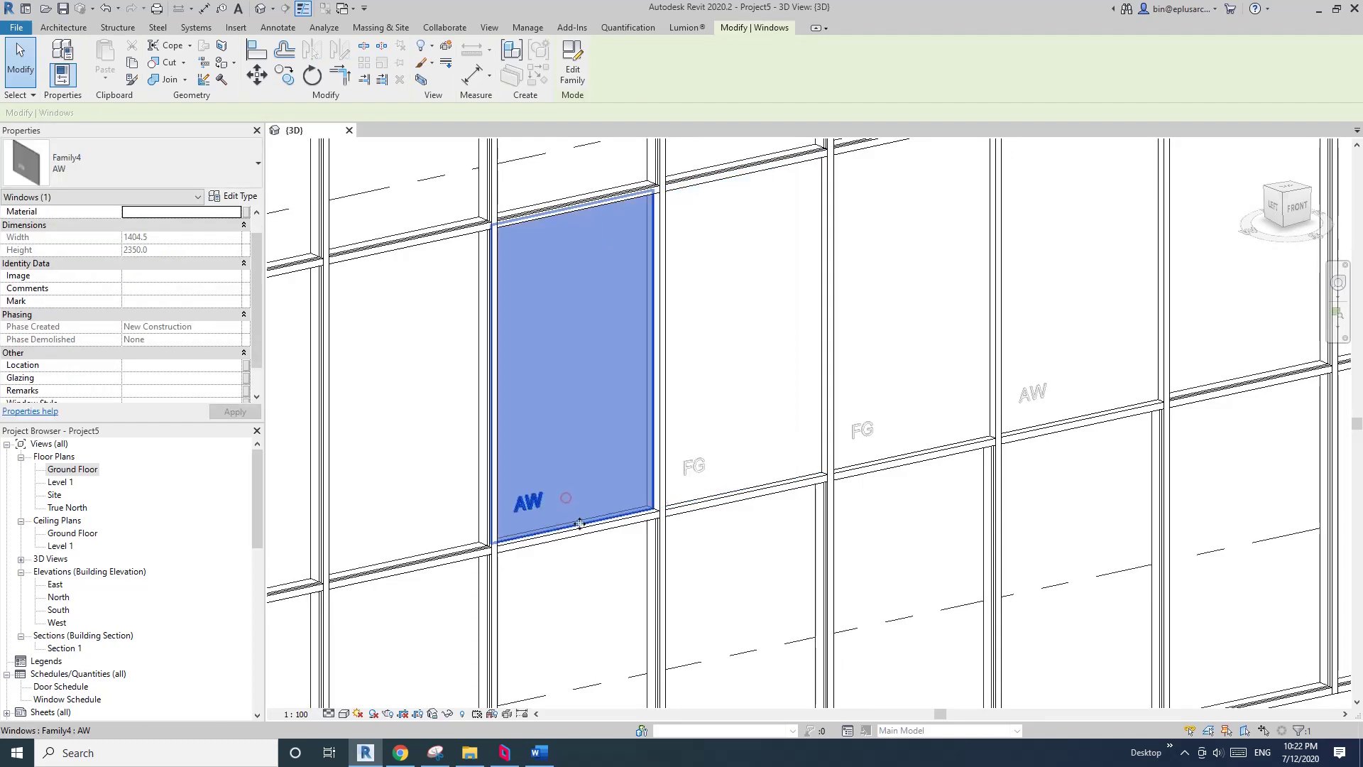
middle_click_drag(629, 529, 599, 529)
scroll(599, 529, "down", 2)
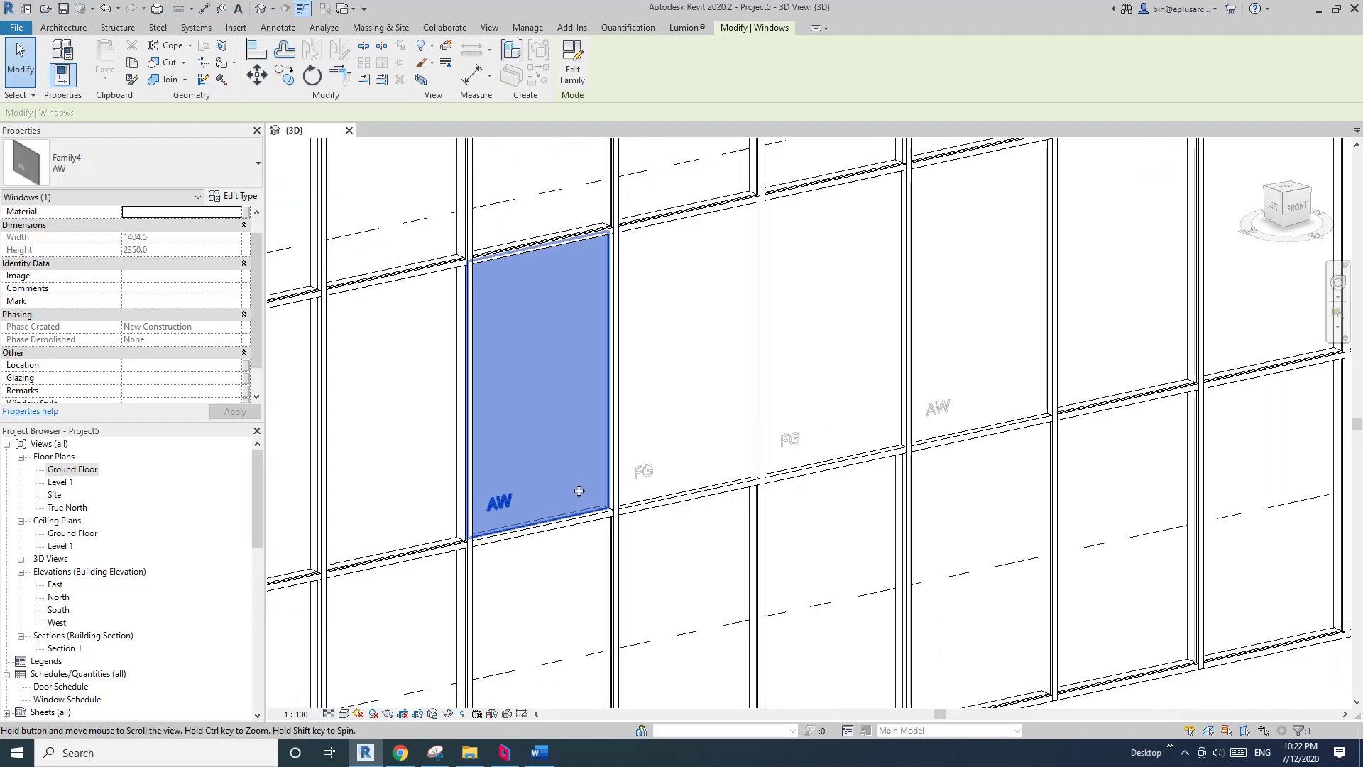
key("Escape")
scroll(584, 437, "down", 1)
scroll(584, 436, "down", 1)
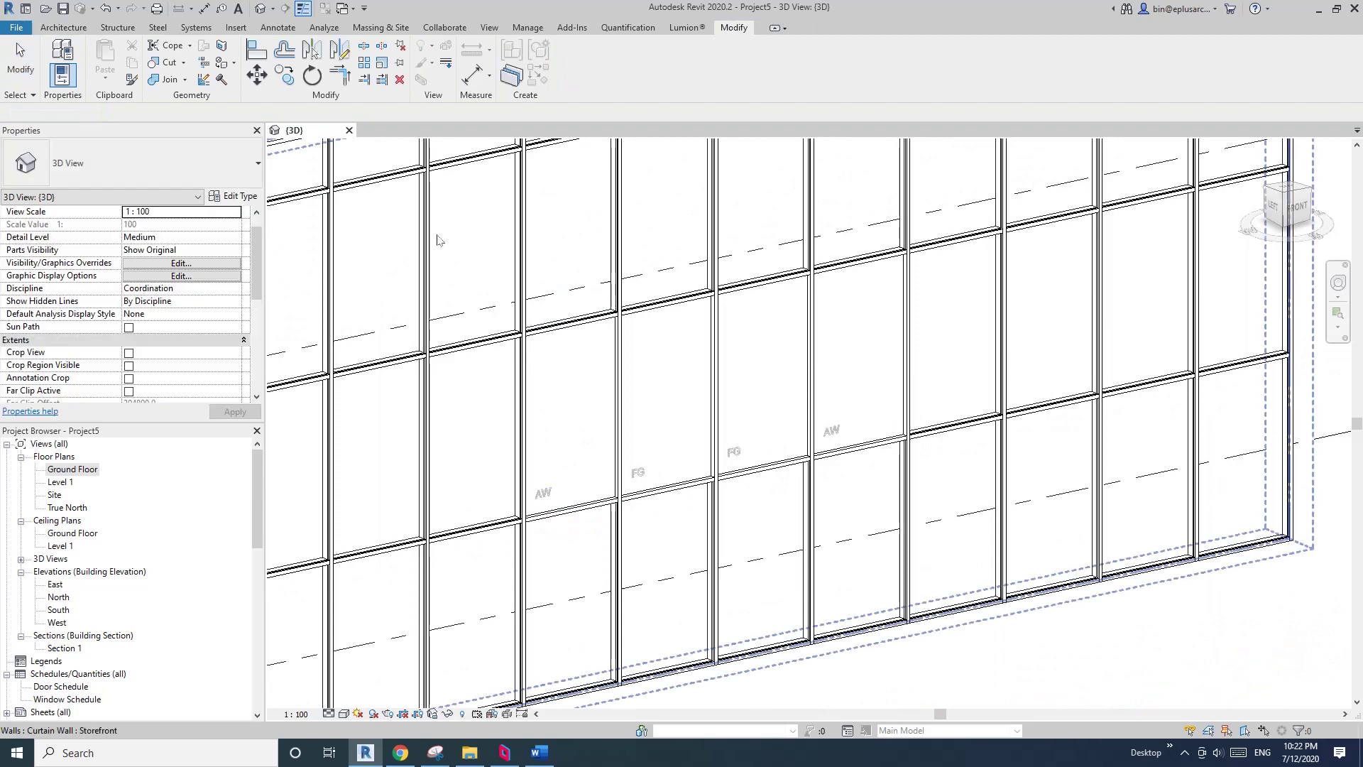
Step: Create a new family from the Metric Generic Model face based.rft template
left_click(710, 378)
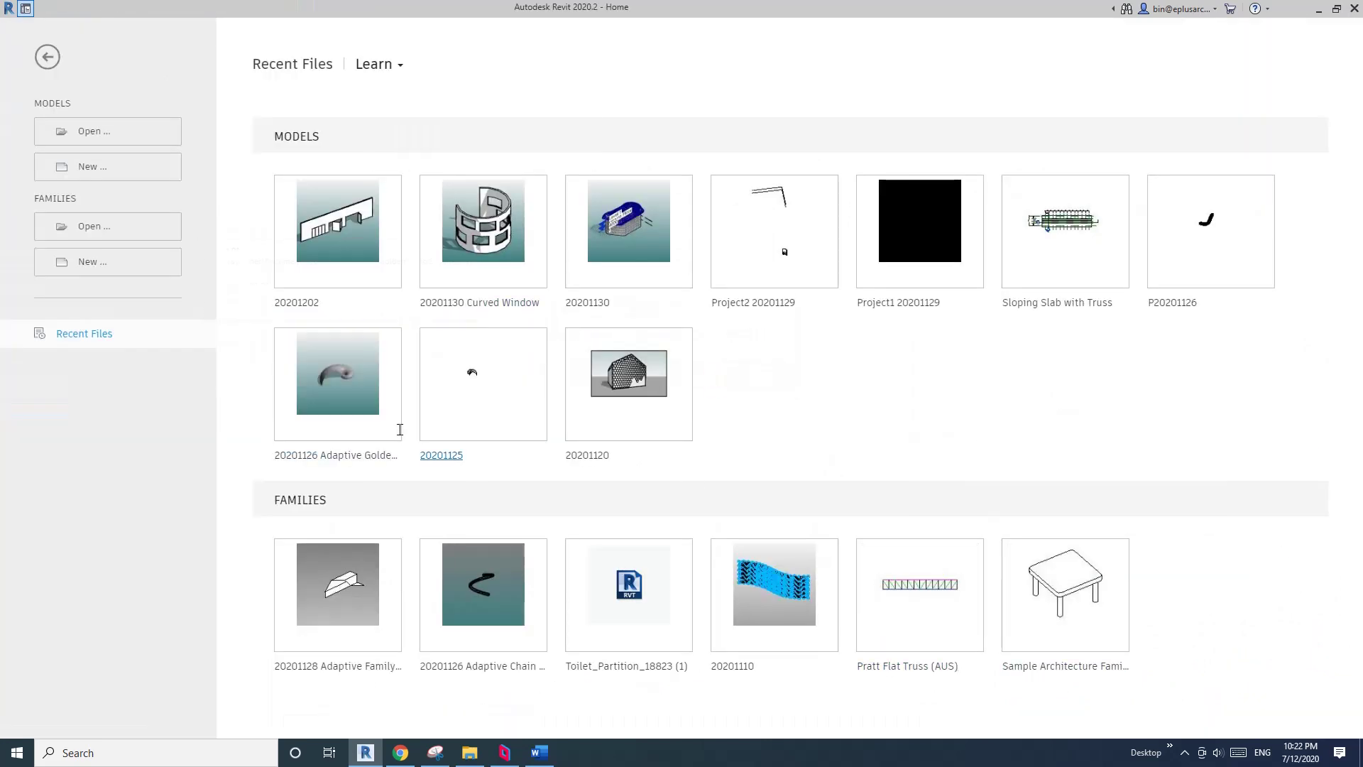
left_click(95, 265)
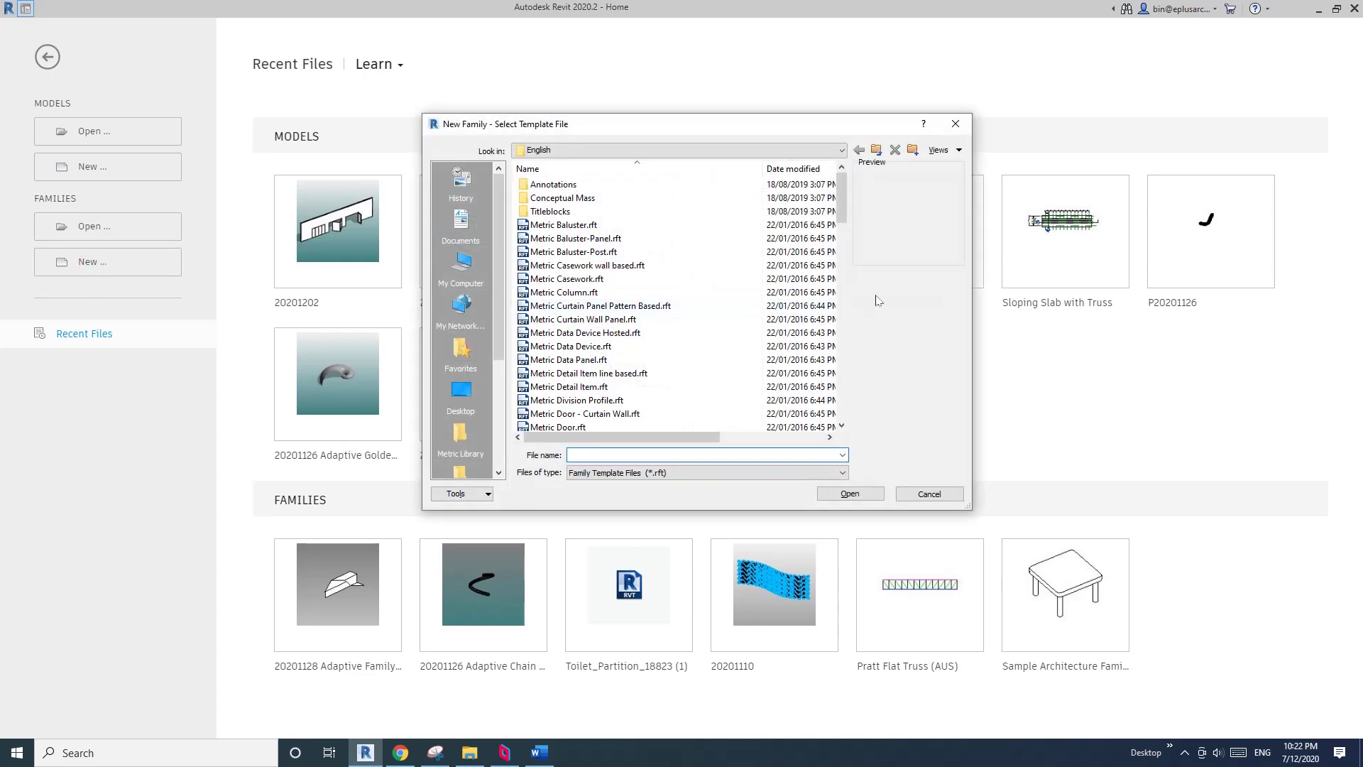
left_click_drag(844, 284, 841, 255)
left_click(619, 400)
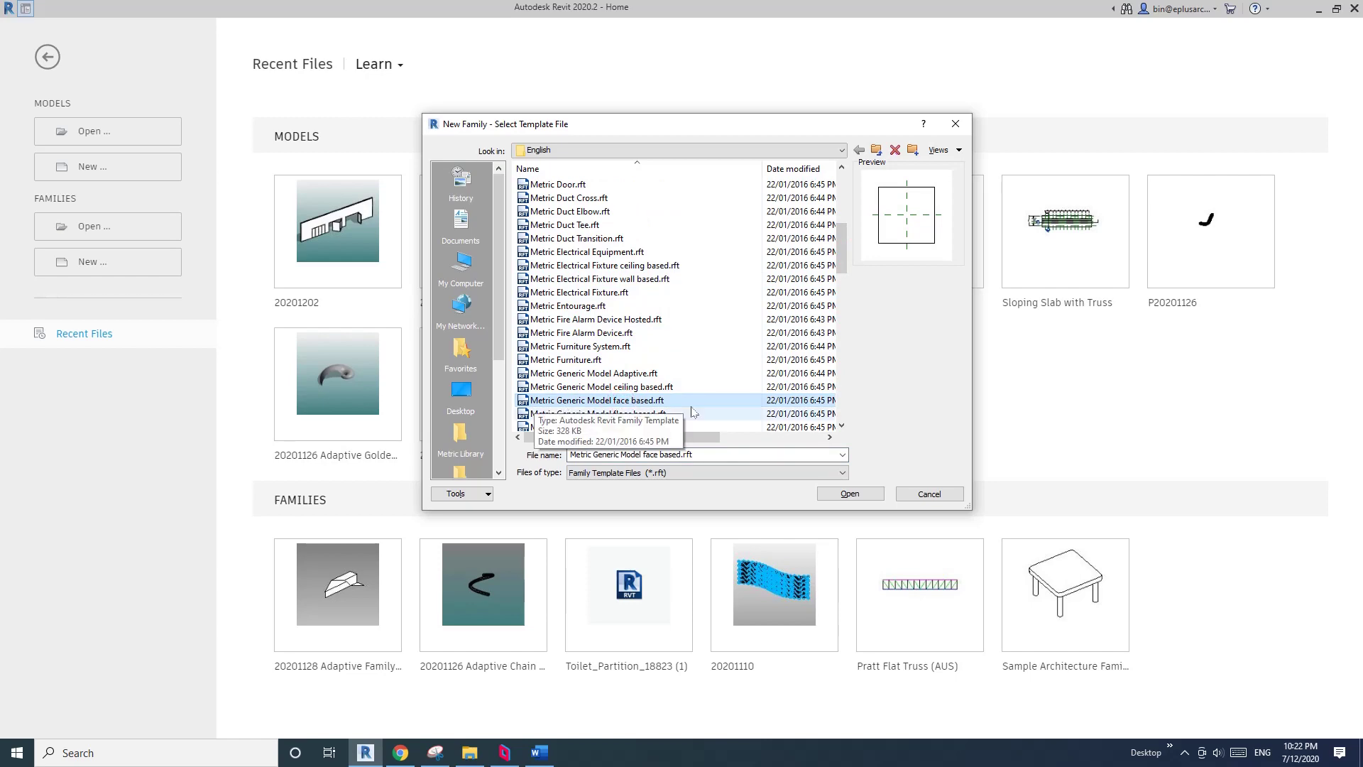
left_click(852, 493)
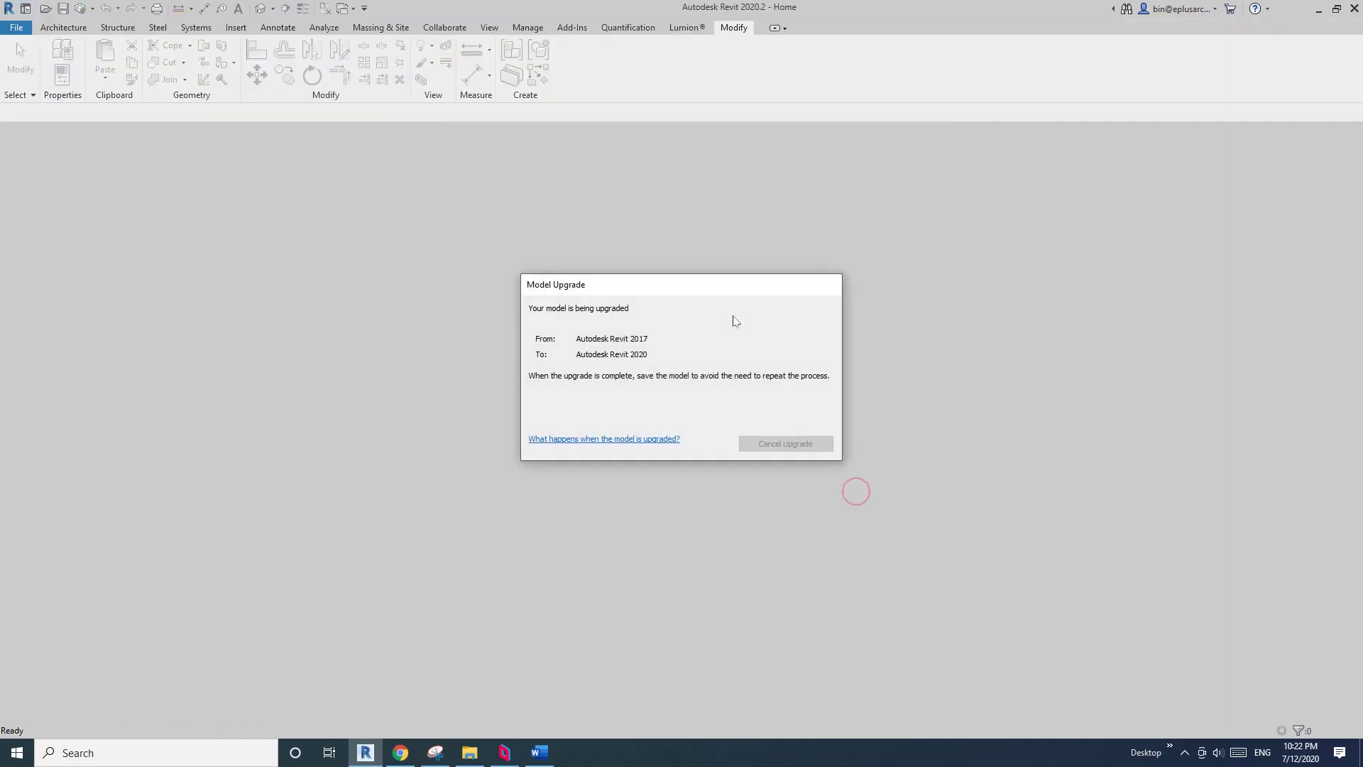
Step: Place a model text reading FG just above and beside the intersection of the two reference planes
scroll(651, 457, "up", 3)
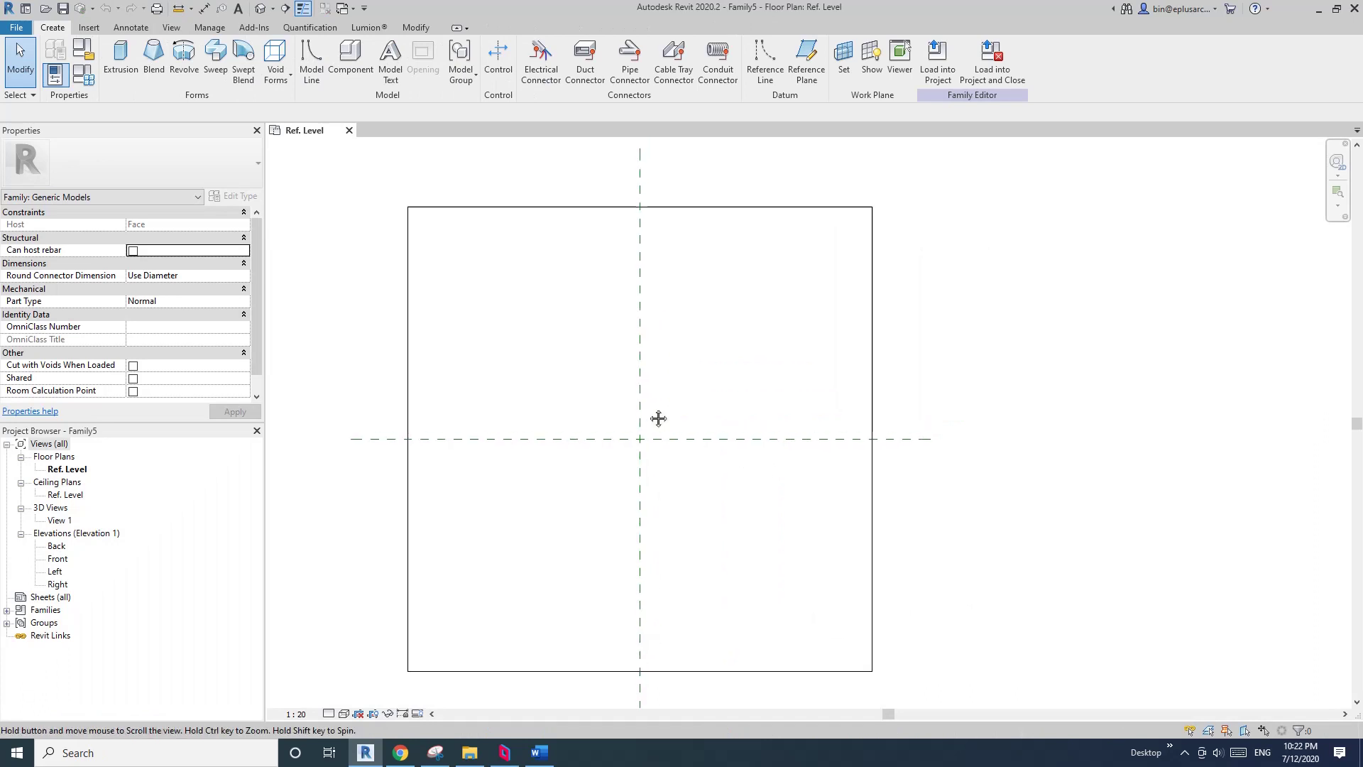
left_click(392, 74)
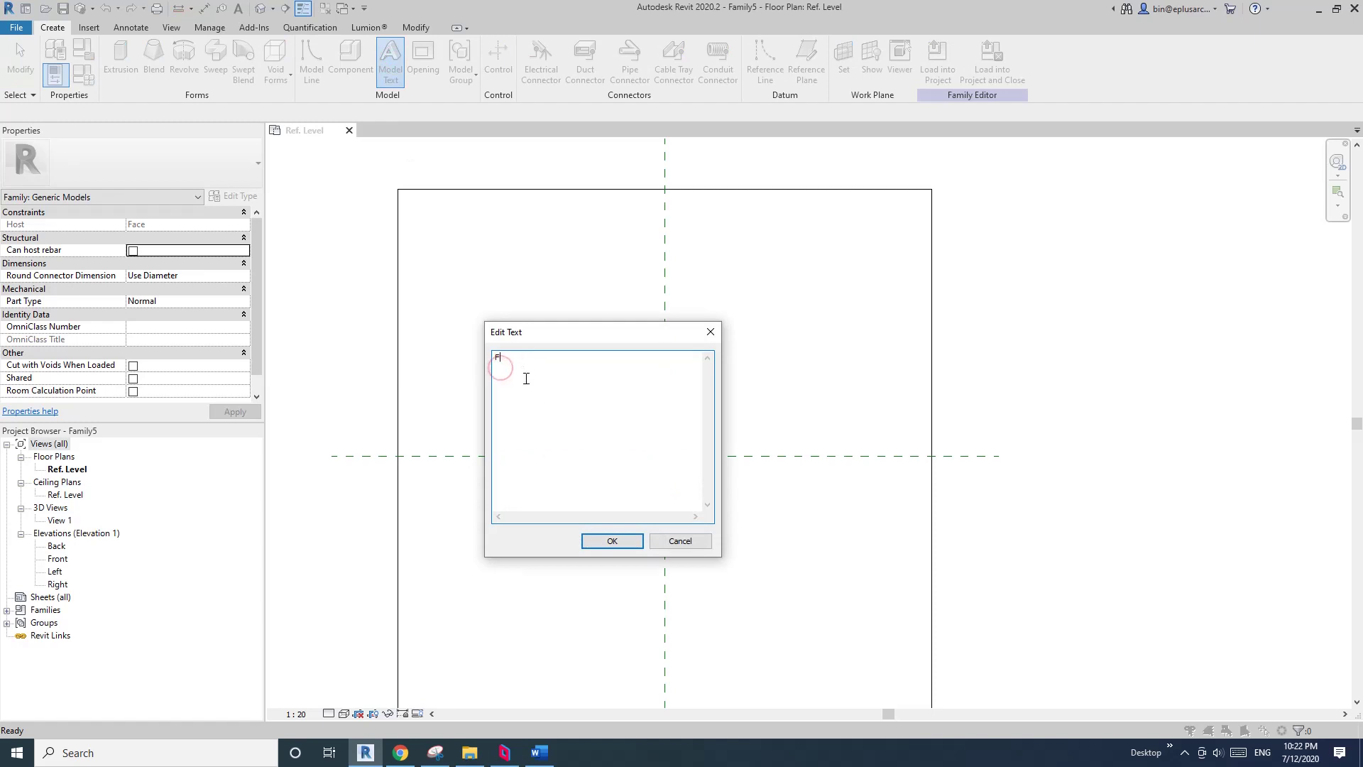
left_click(627, 541)
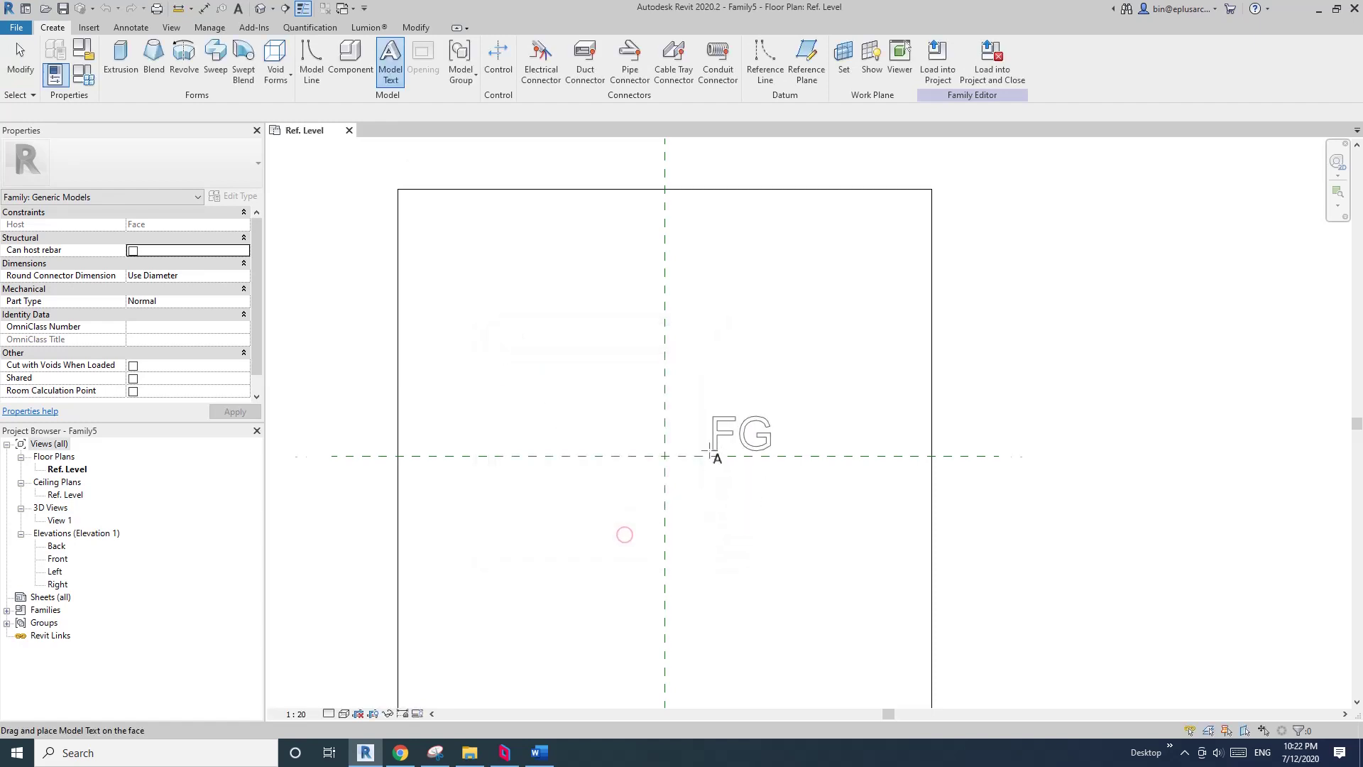
scroll(712, 451, "up", 2)
left_click(656, 424)
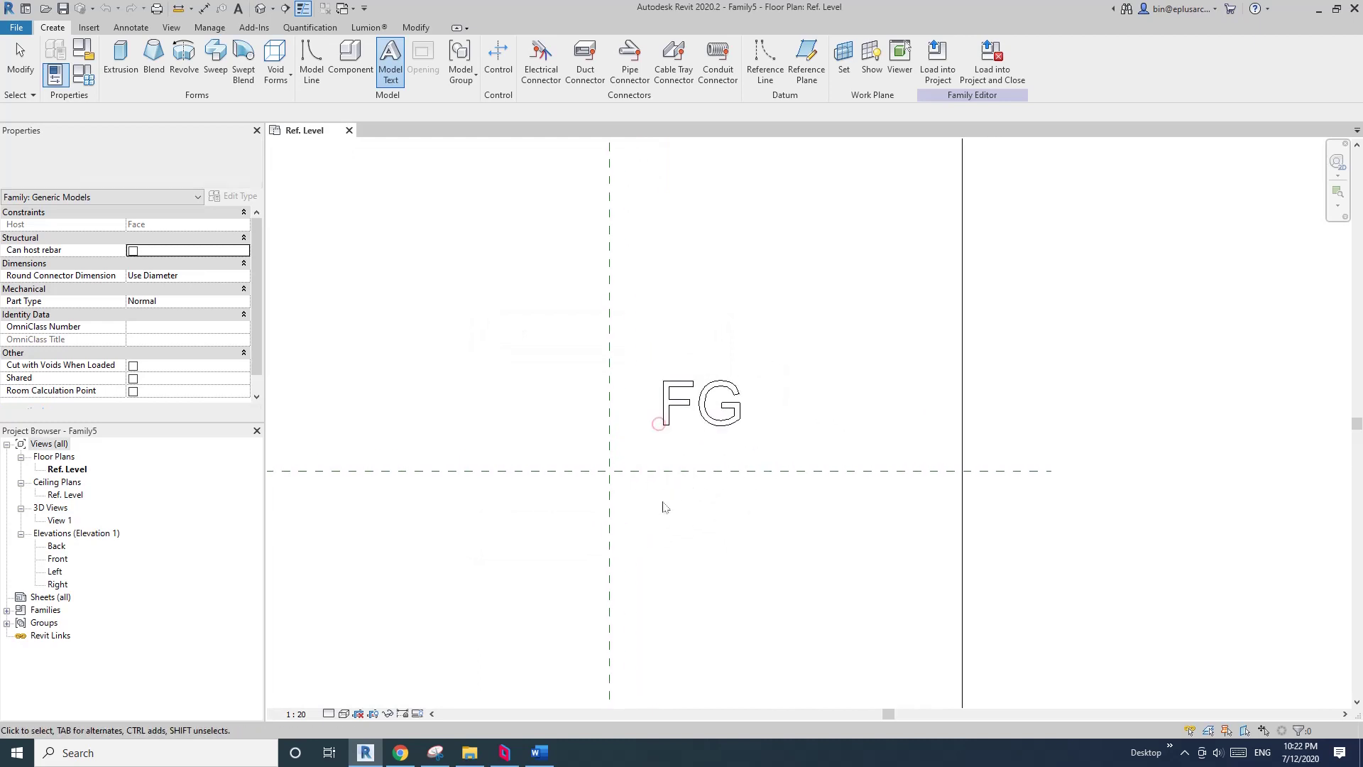
key("Escape")
Step: Set the FG model text's depth to 5 and its type's text size to 100
left_click(683, 406)
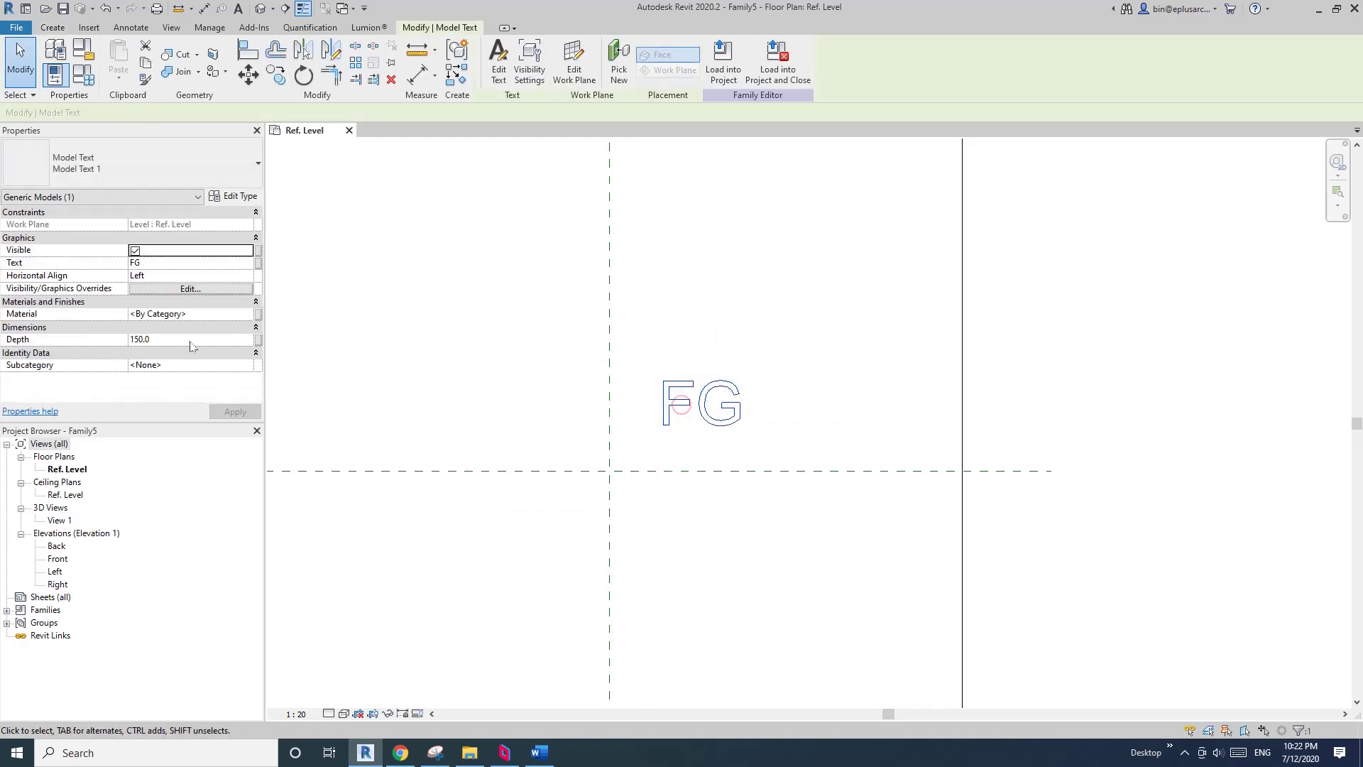
left_click(168, 342)
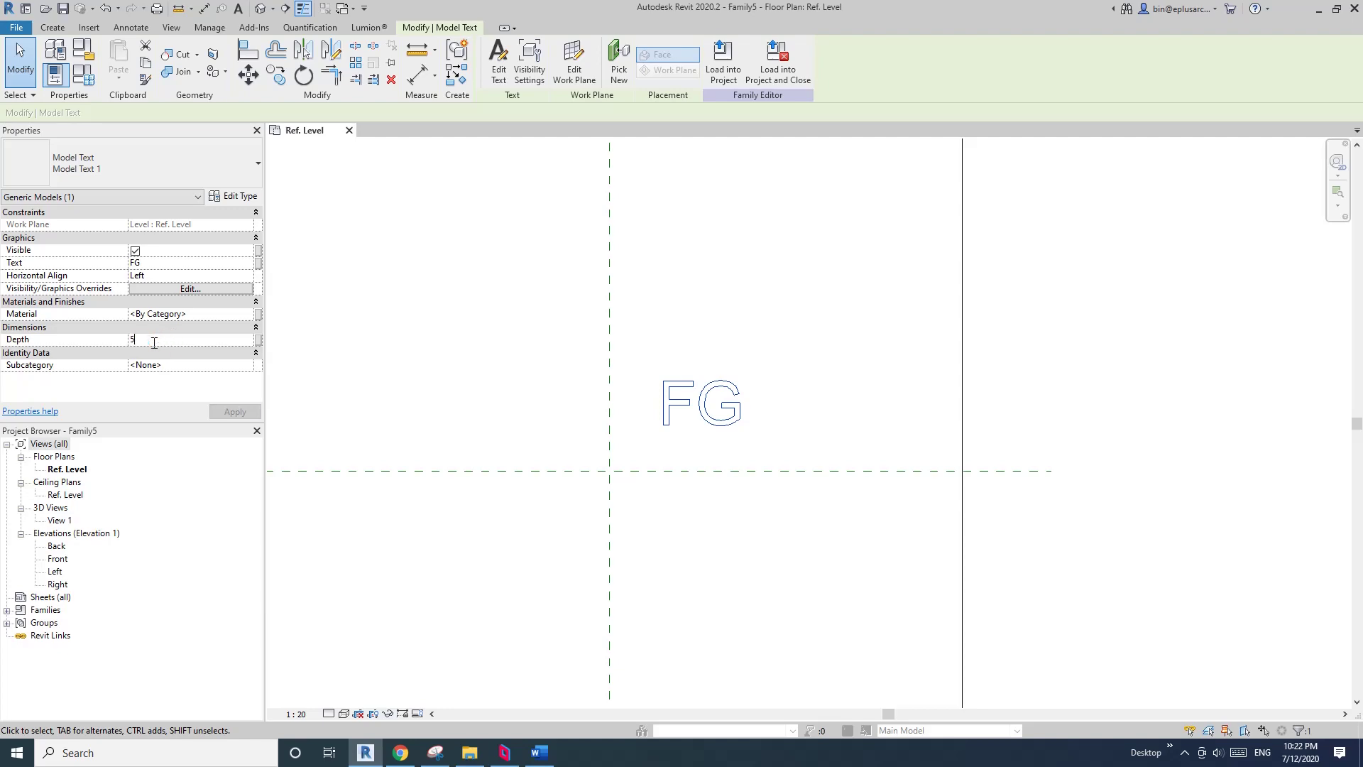
left_click(242, 198)
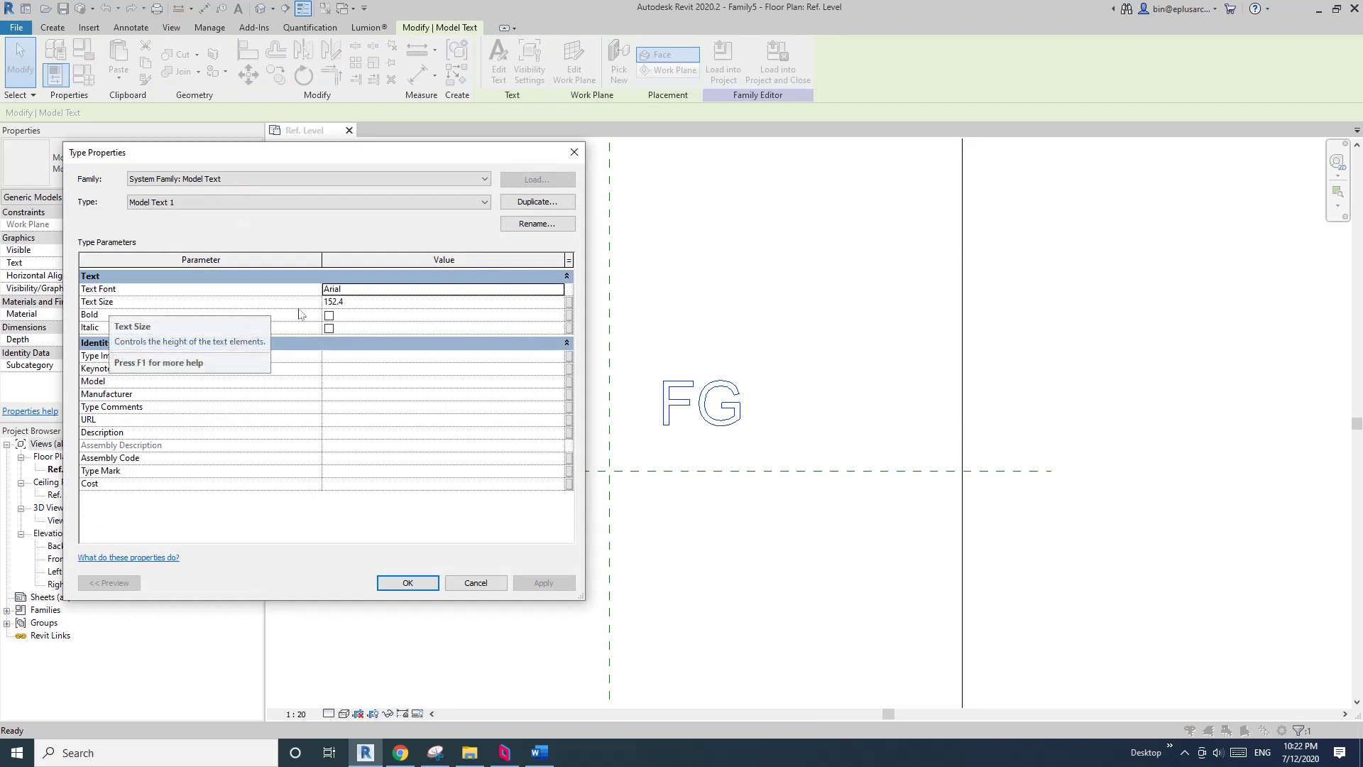
left_click(370, 302)
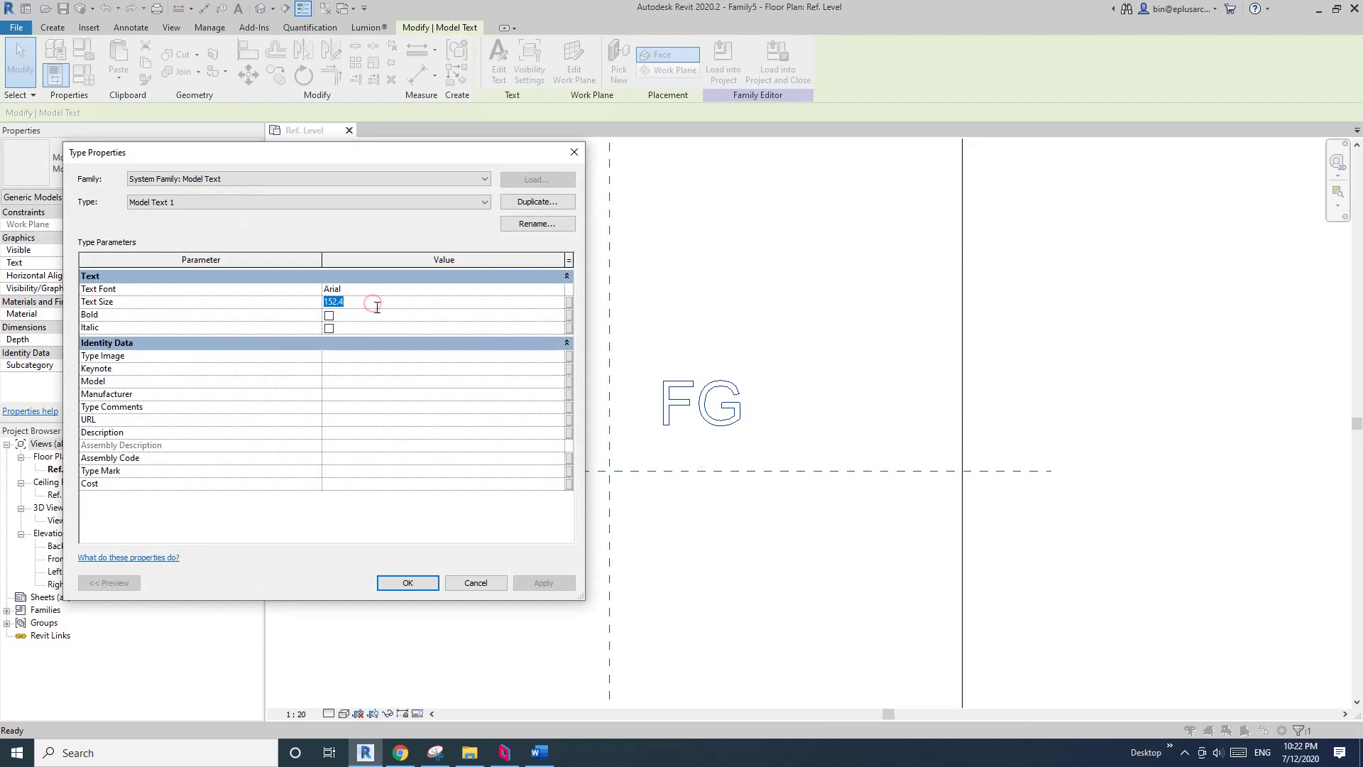
left_click(557, 583)
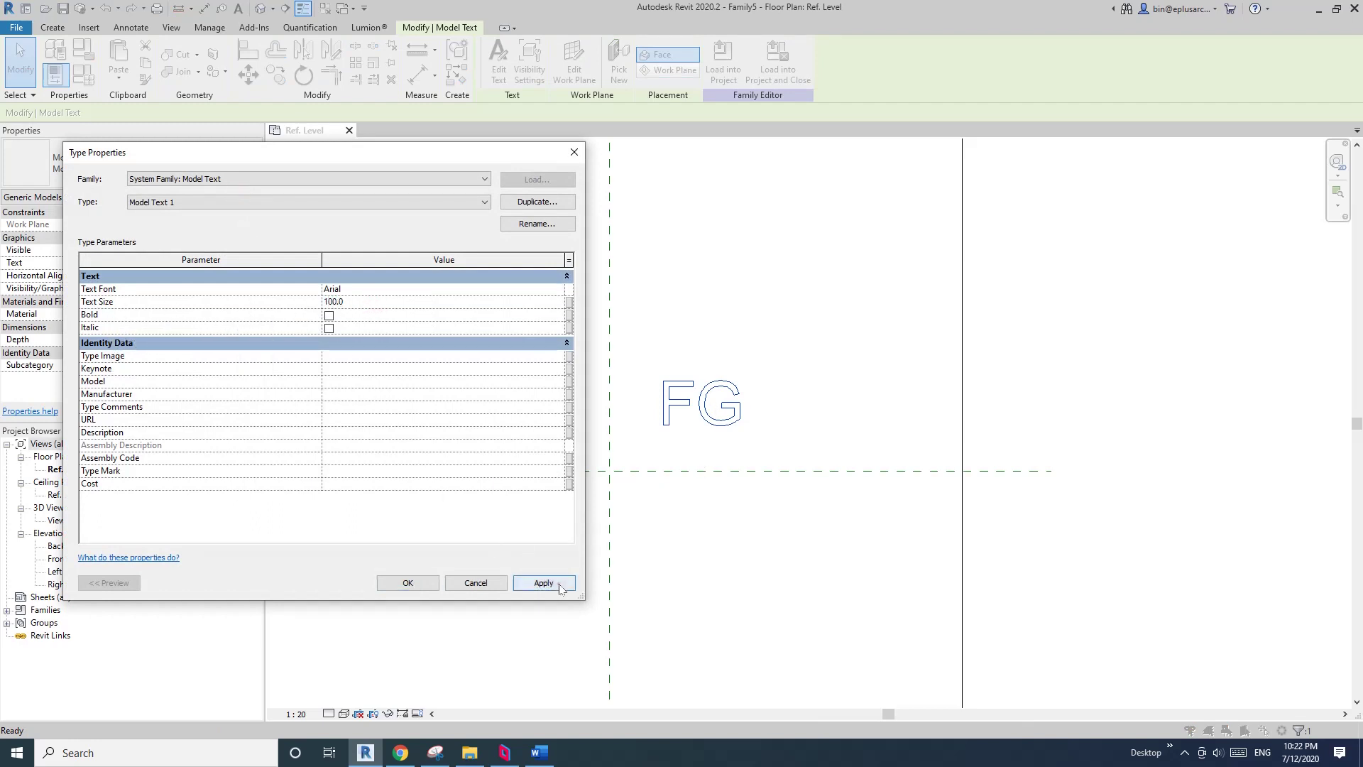
left_click(408, 583)
left_click(660, 511)
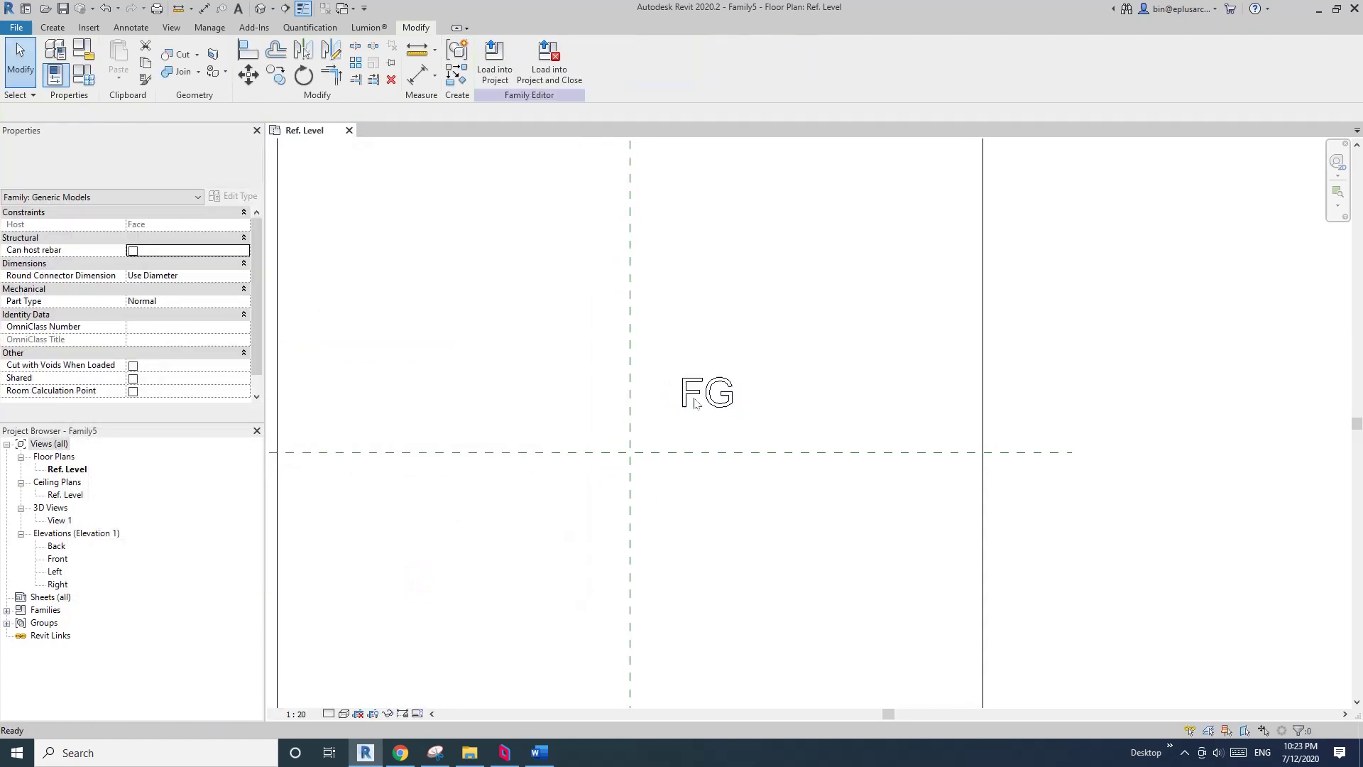
Step: Align the base and left edge of the FG text to the horizontal and vertical reference planes and lock both alignments
left_click(689, 389)
key("a")
key("l")
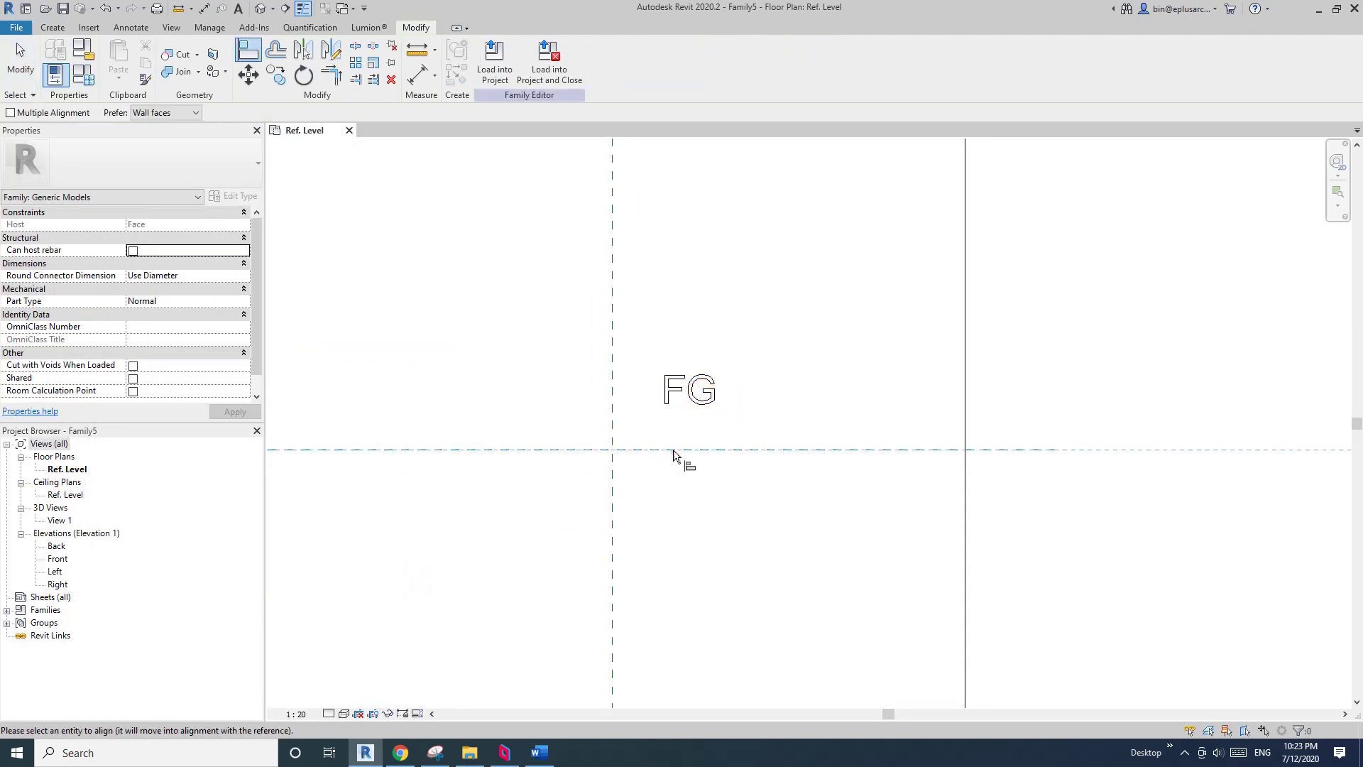
left_click(690, 416)
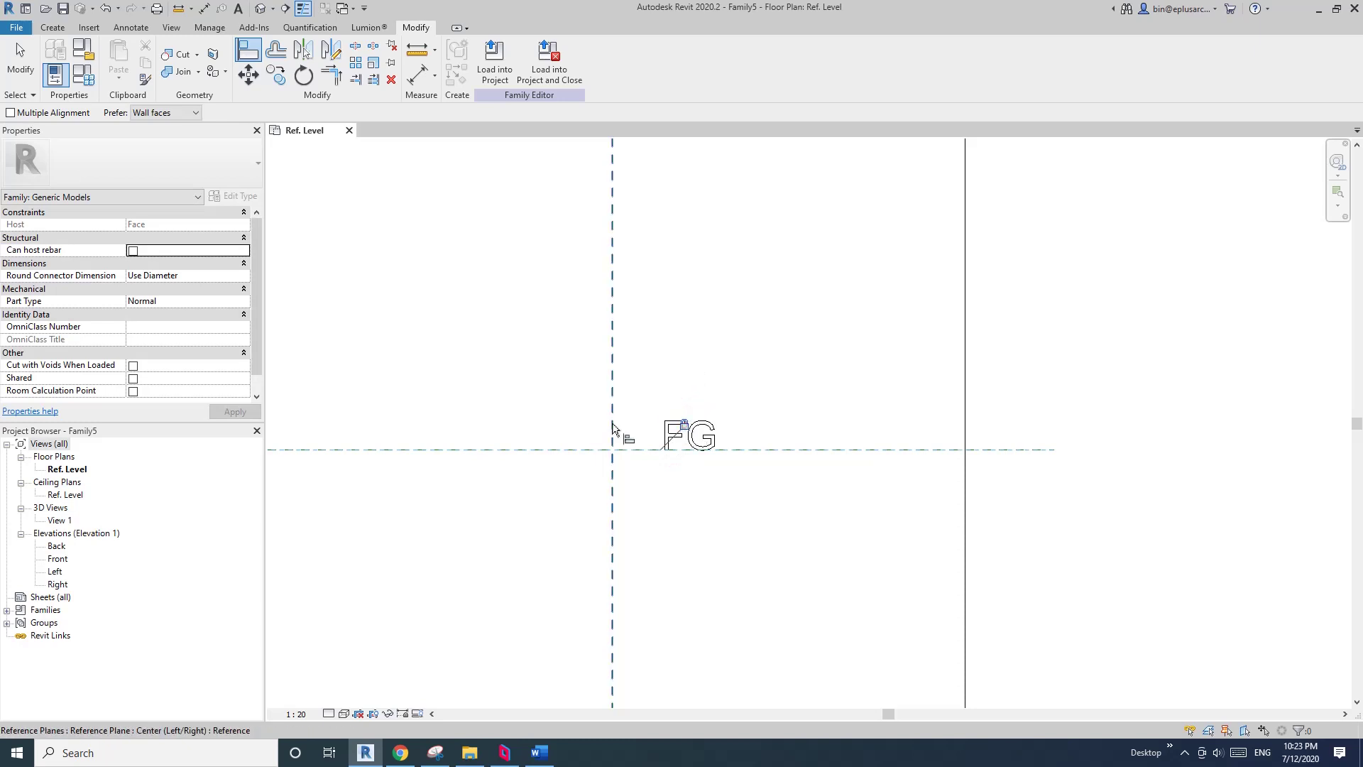
left_click(612, 393)
left_click(665, 440)
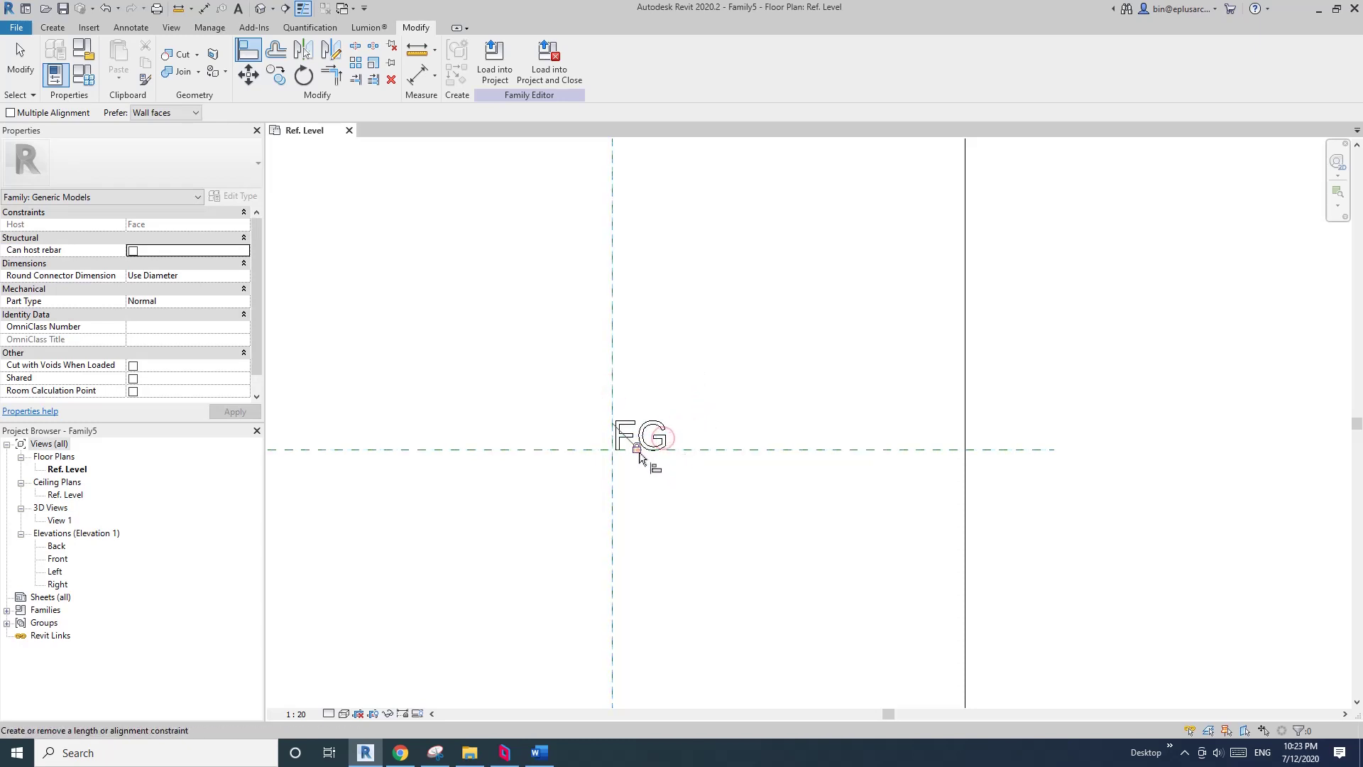
key("Escape")
key("Escape")
Step: Associate the FG model text's content with a new family type parameter named Code Text
left_click(654, 453)
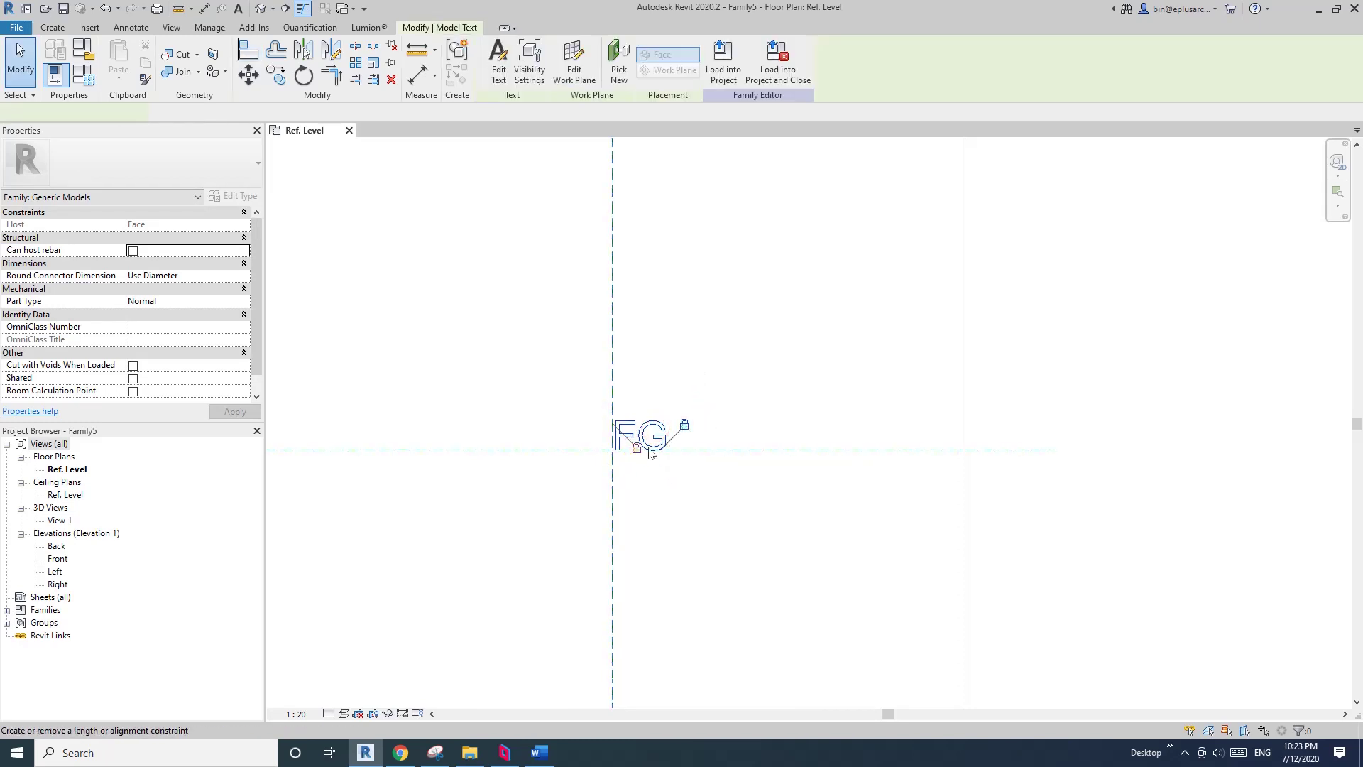
scroll(639, 442, "up", 2)
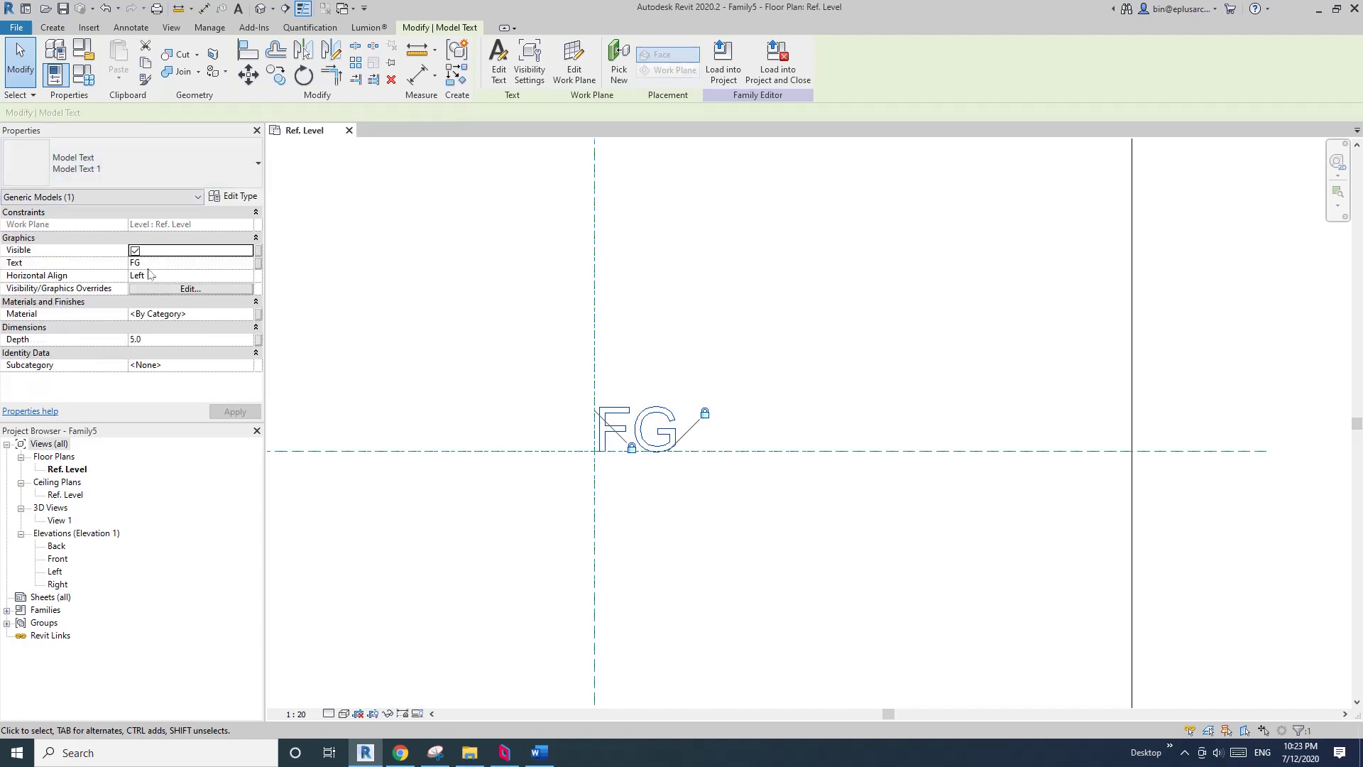
left_click(258, 262)
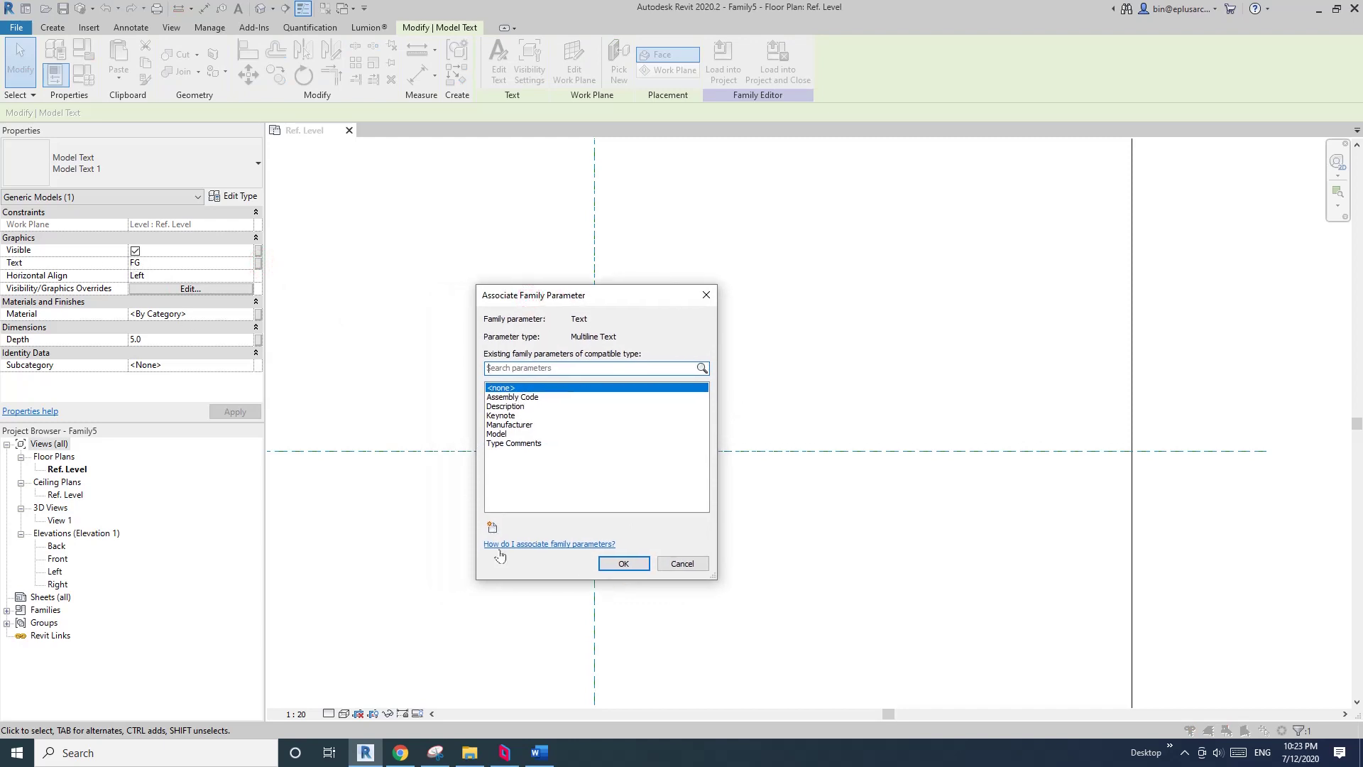
left_click(491, 527)
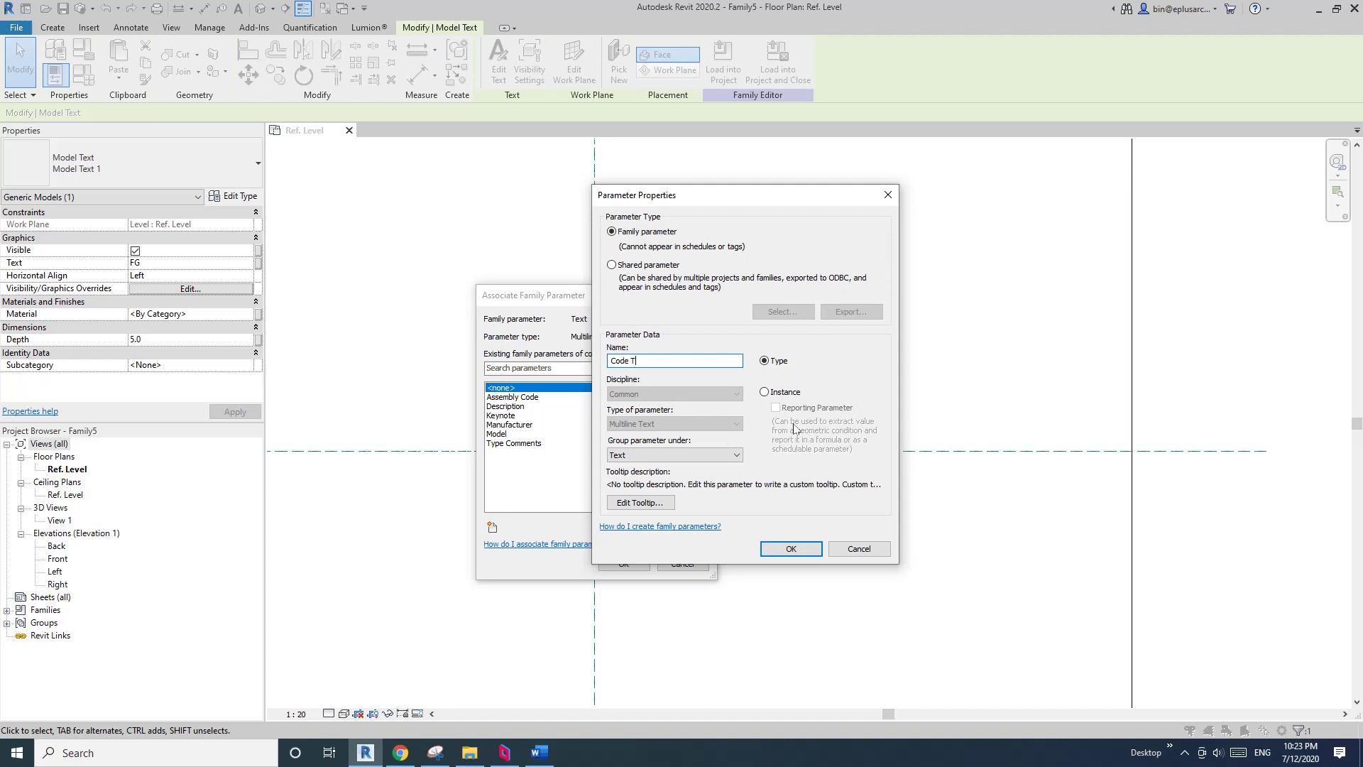
left_click(794, 550)
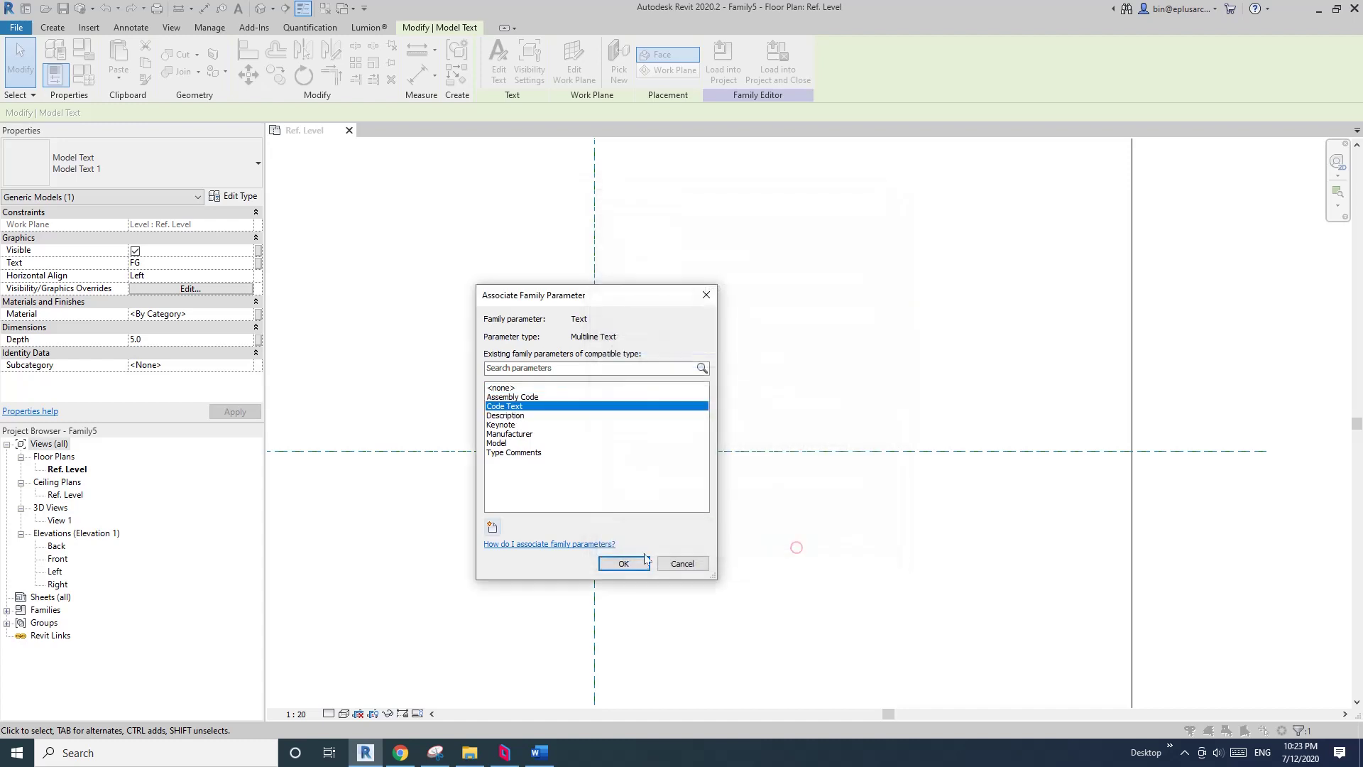
left_click(622, 564)
Step: Associate the FG model text's material with a new family type parameter named Code Material
middle_click_drag(471, 429, 507, 426)
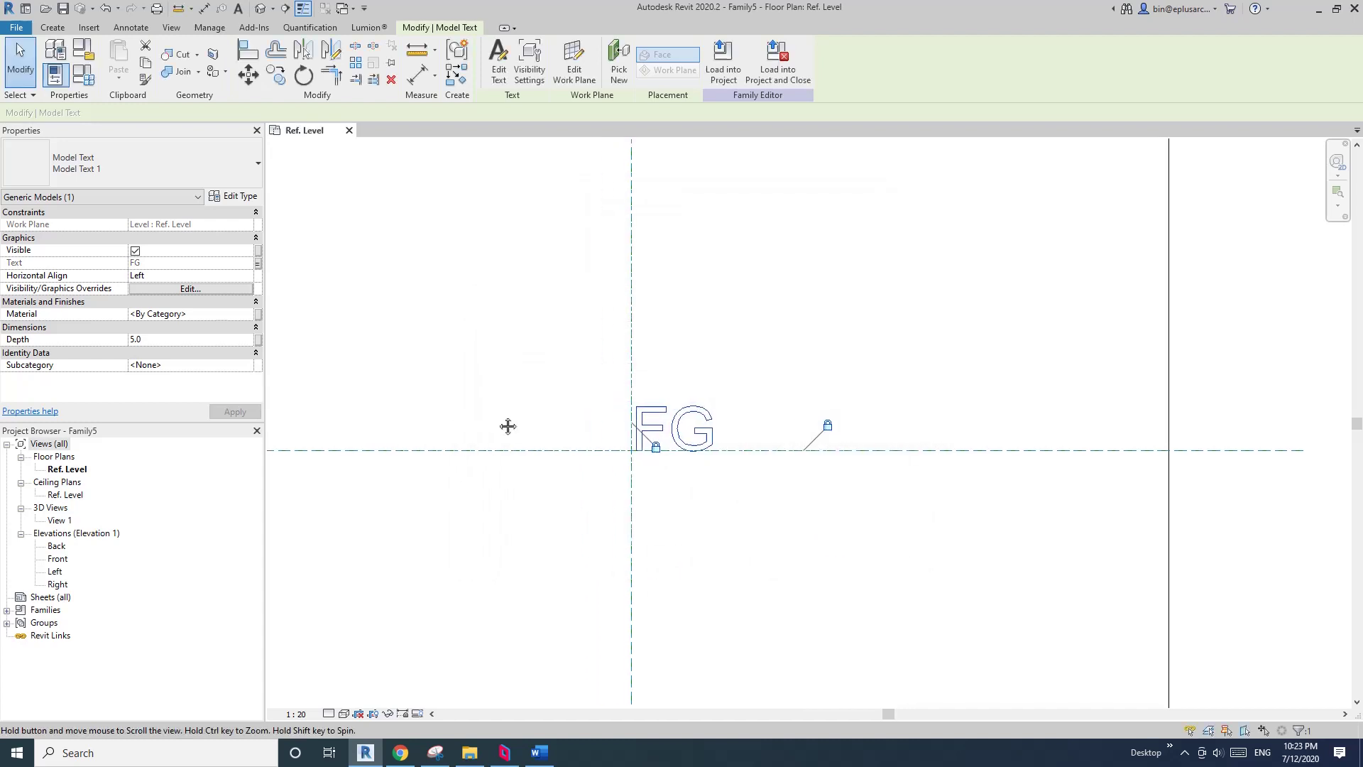
left_click(258, 314)
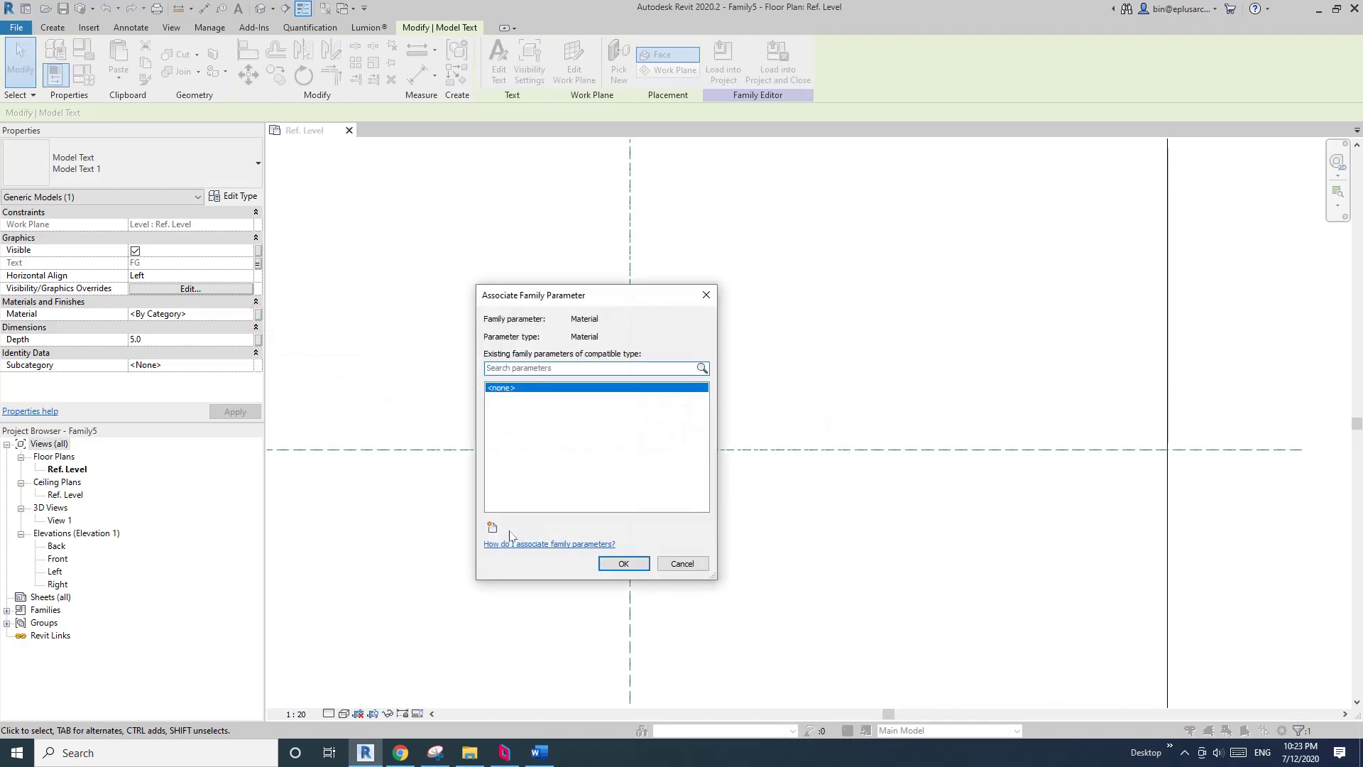
left_click(492, 527)
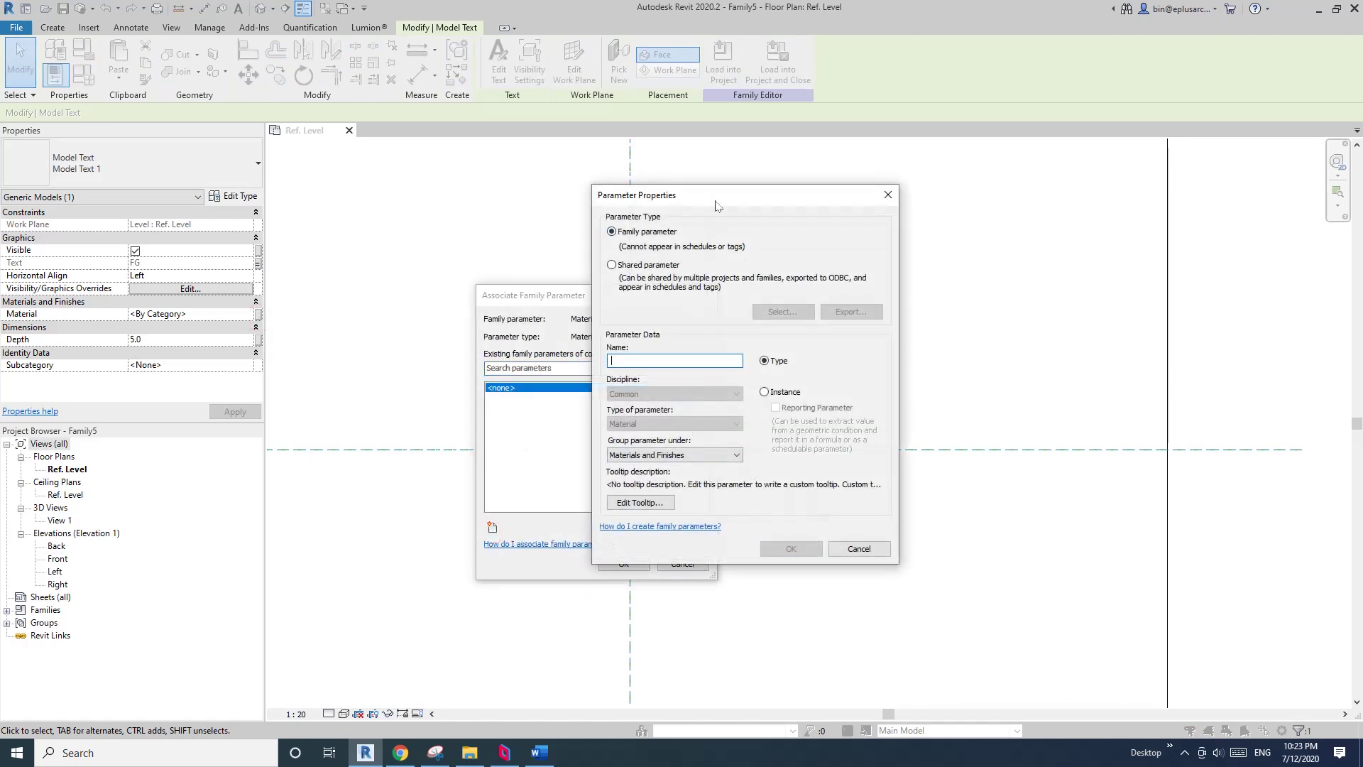
left_click_drag(719, 197, 835, 210)
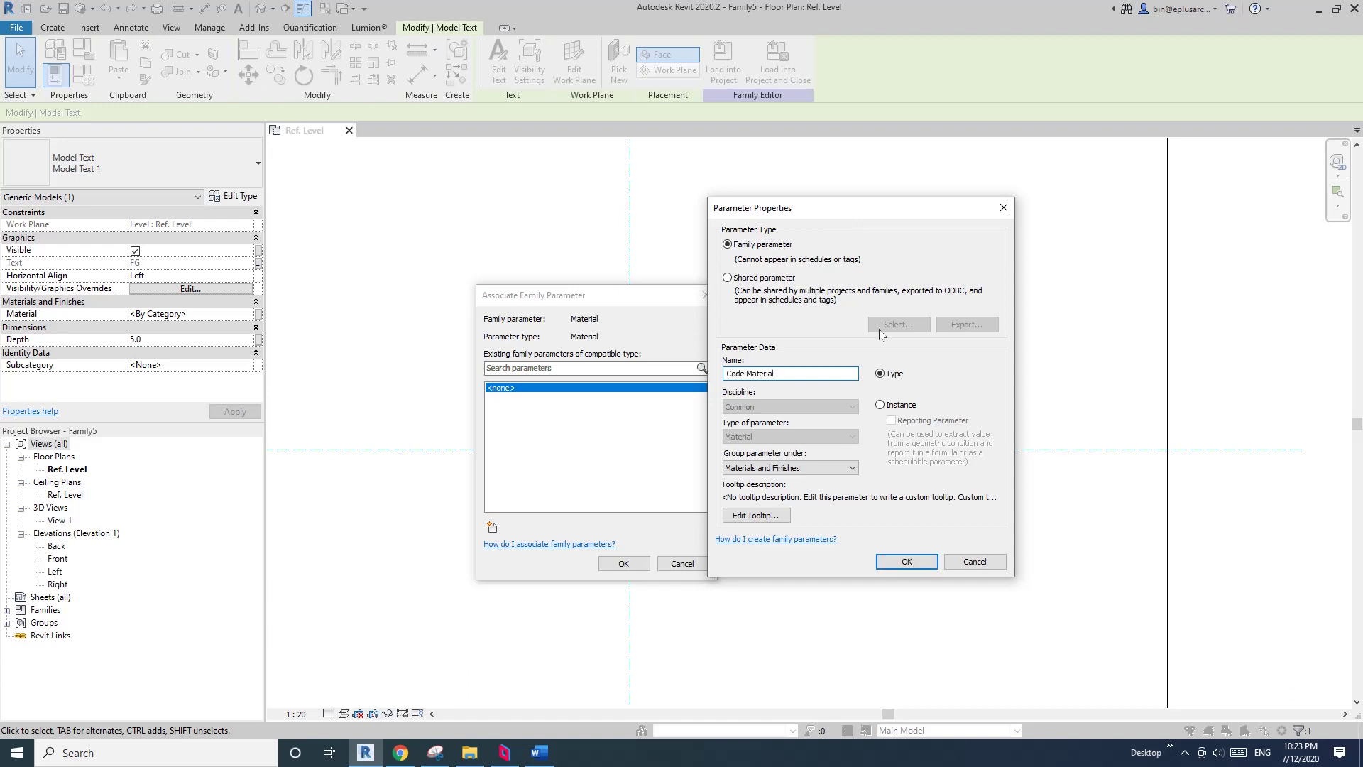
left_click(907, 560)
left_click(623, 563)
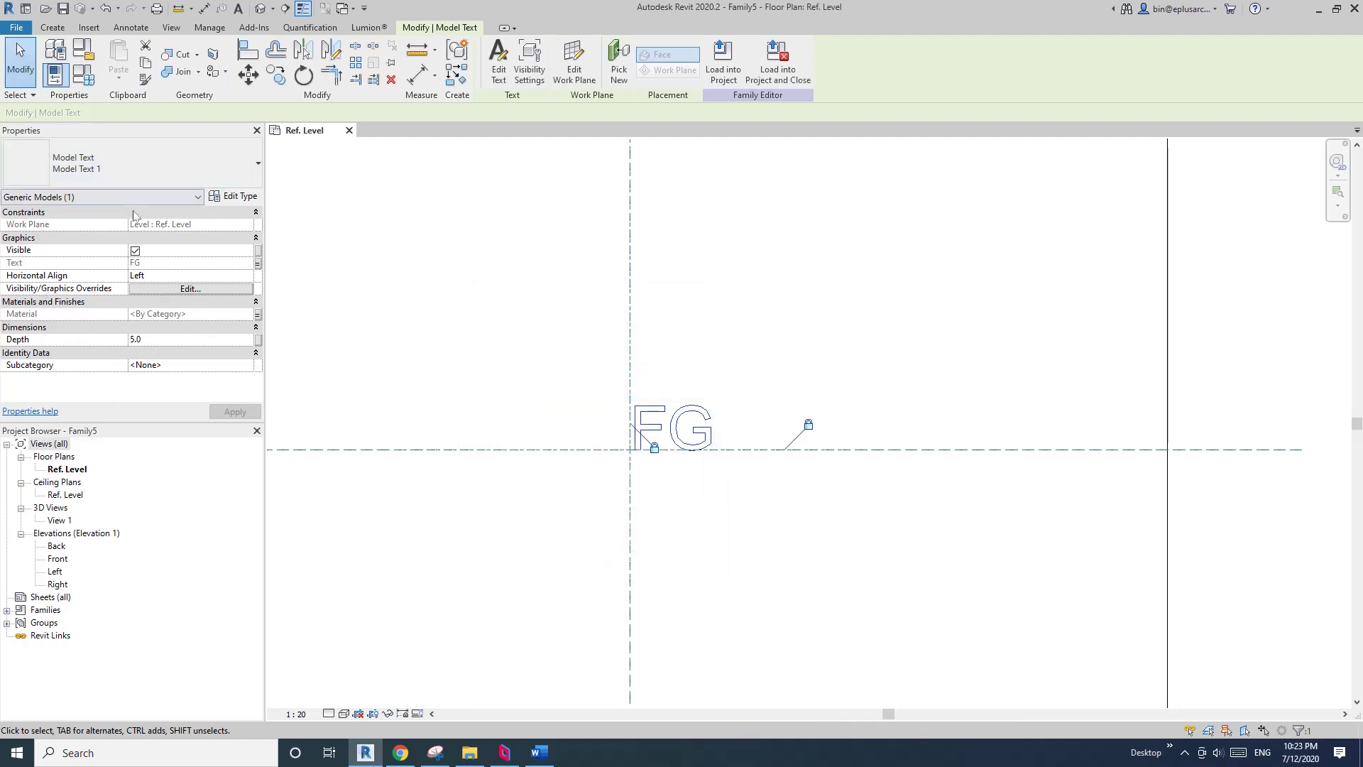
Step: Examine the FG model text's type properties and its placement at the reference plane intersection
left_click(235, 197)
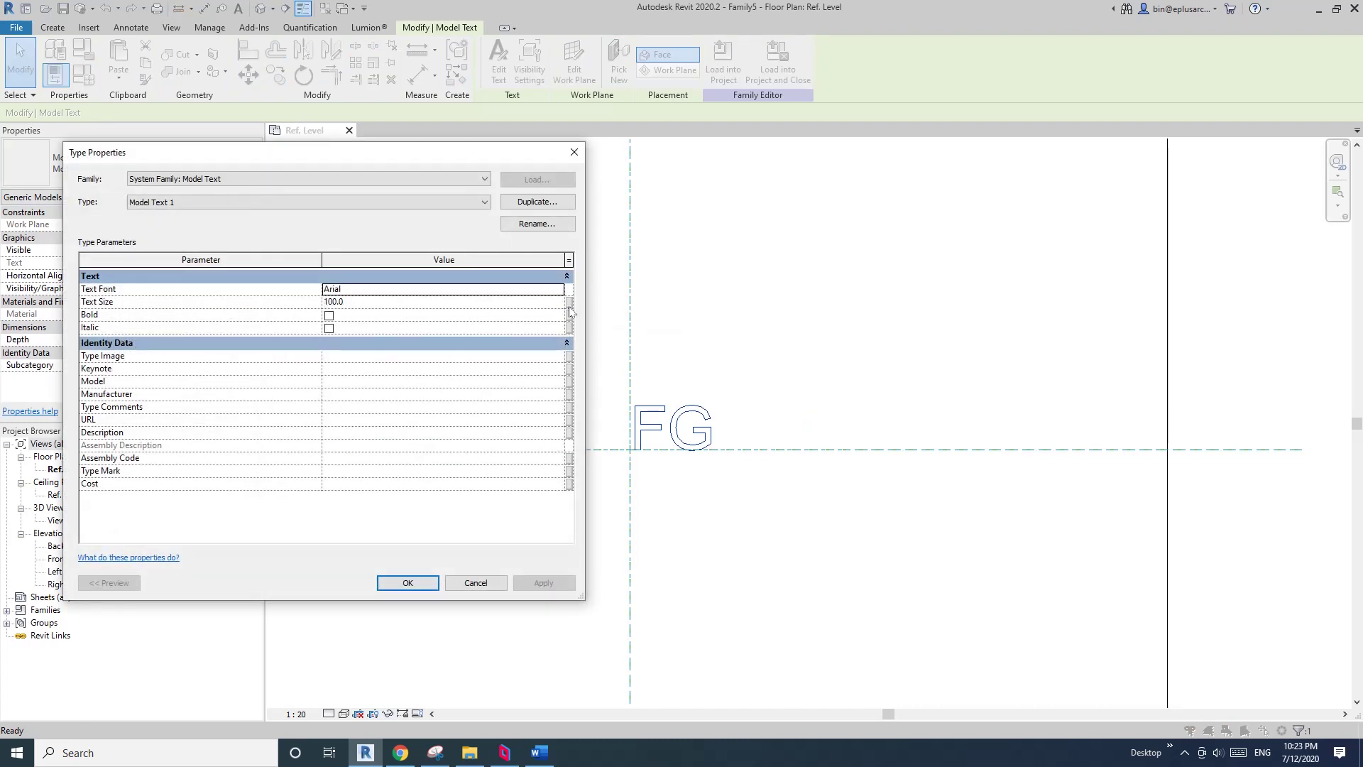
left_click(578, 159)
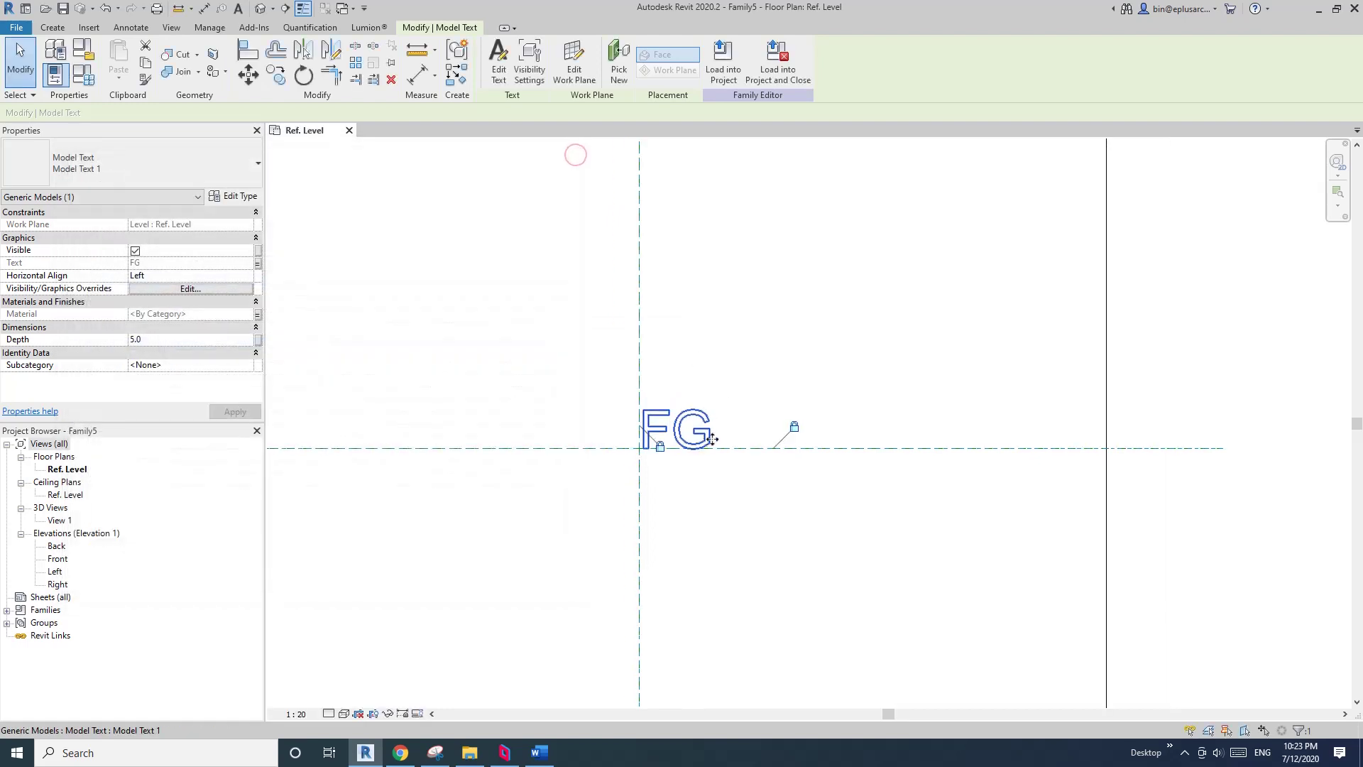
scroll(617, 447, "down", 2)
middle_click_drag(638, 417, 660, 406)
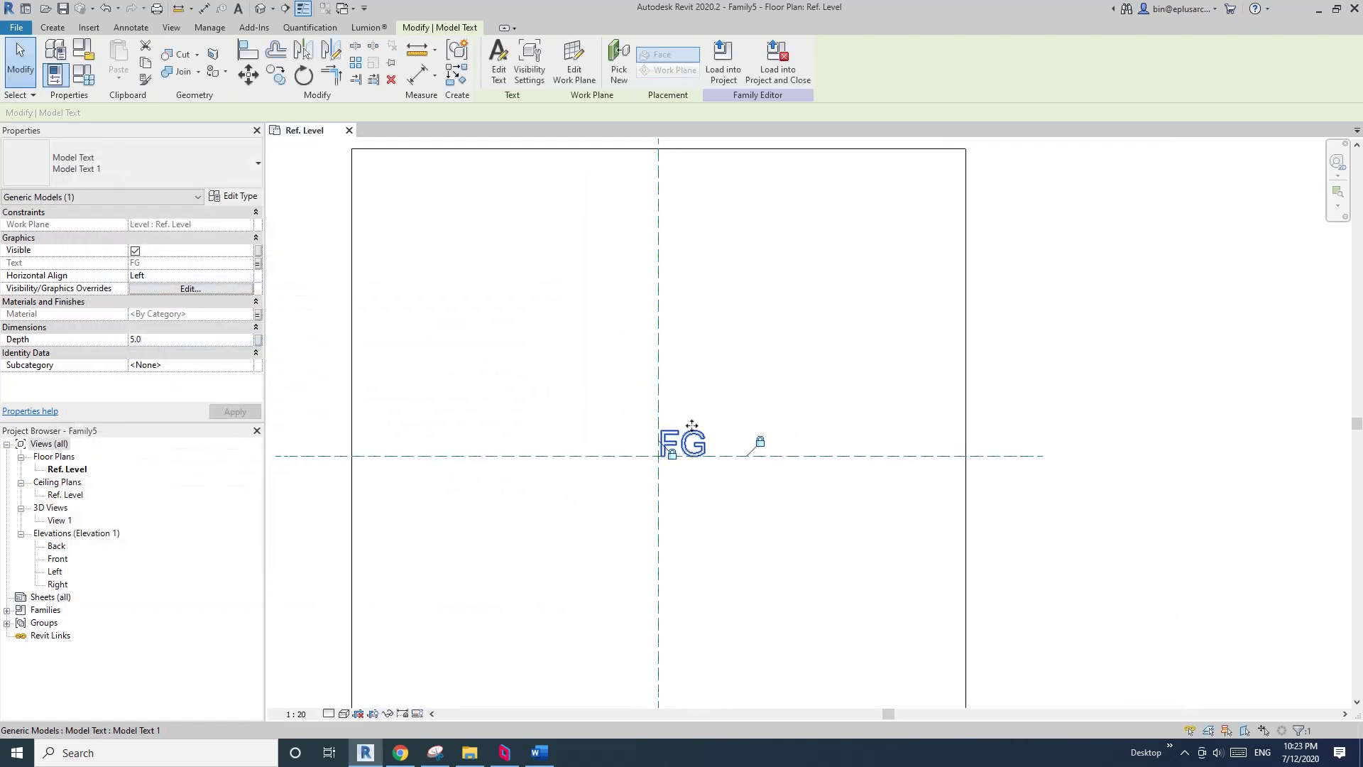
key("Escape")
scroll(689, 427, "down", 2)
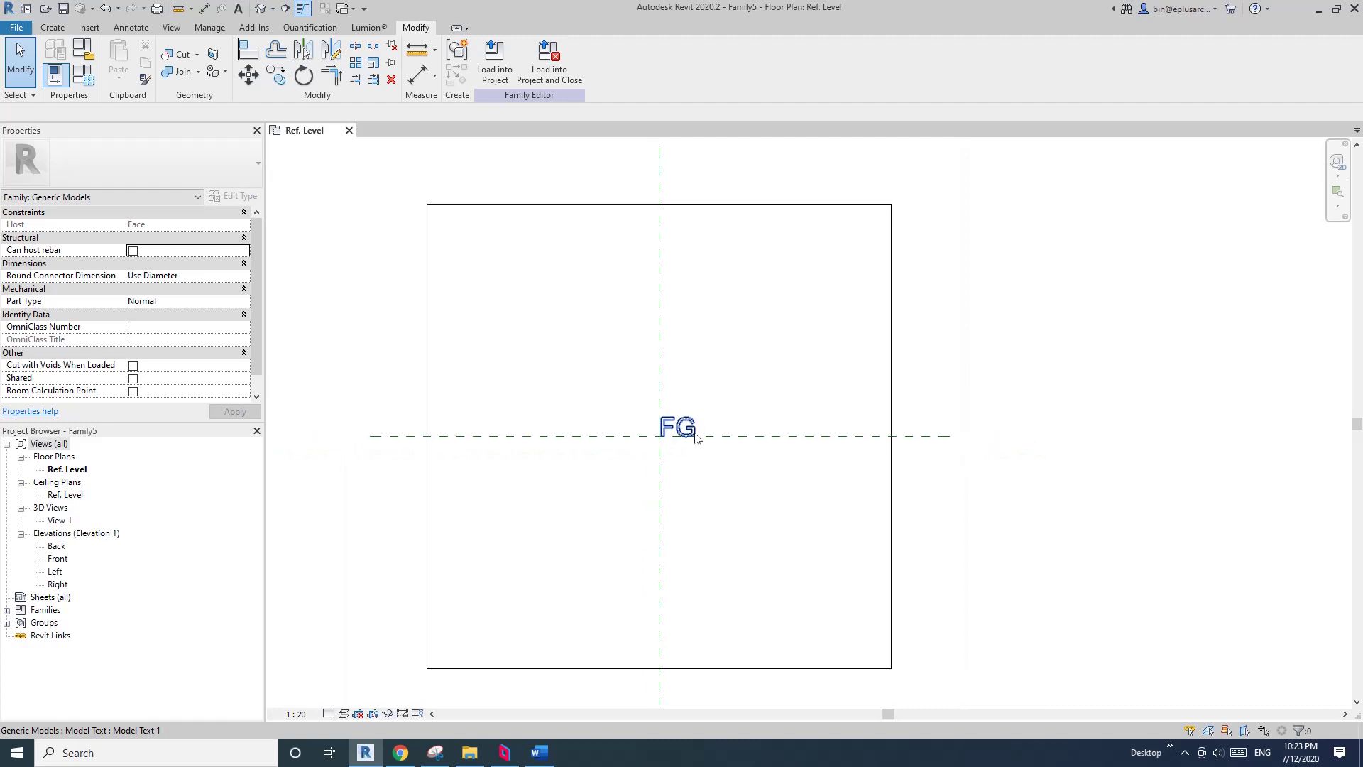
scroll(674, 452, "up", 2)
middle_click_drag(675, 451, 707, 455)
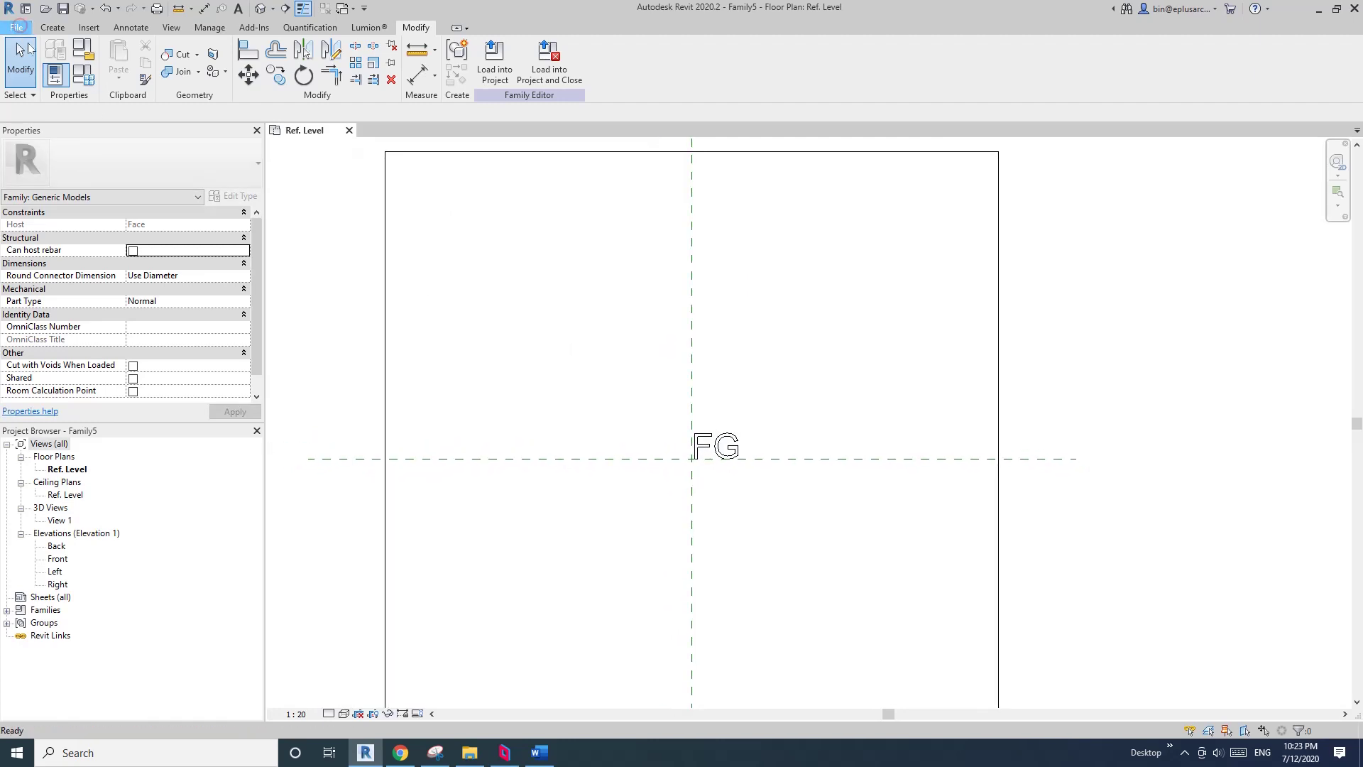
Step: Create a new family from the Metric Curtain Wall Panel.rft template
left_click(16, 27)
mouse_move(32, 110)
left_click(170, 131)
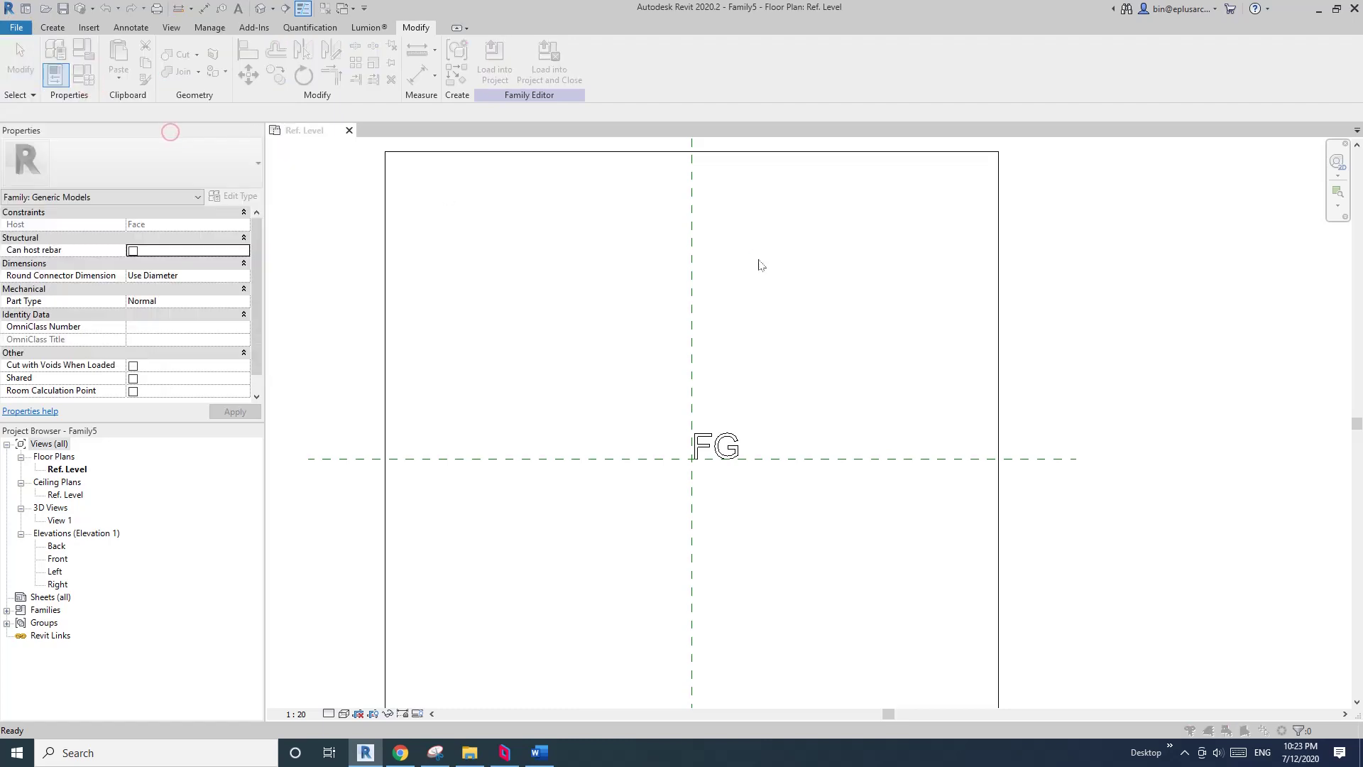
scroll(845, 291, "down", 5)
scroll(852, 275, "up", 6)
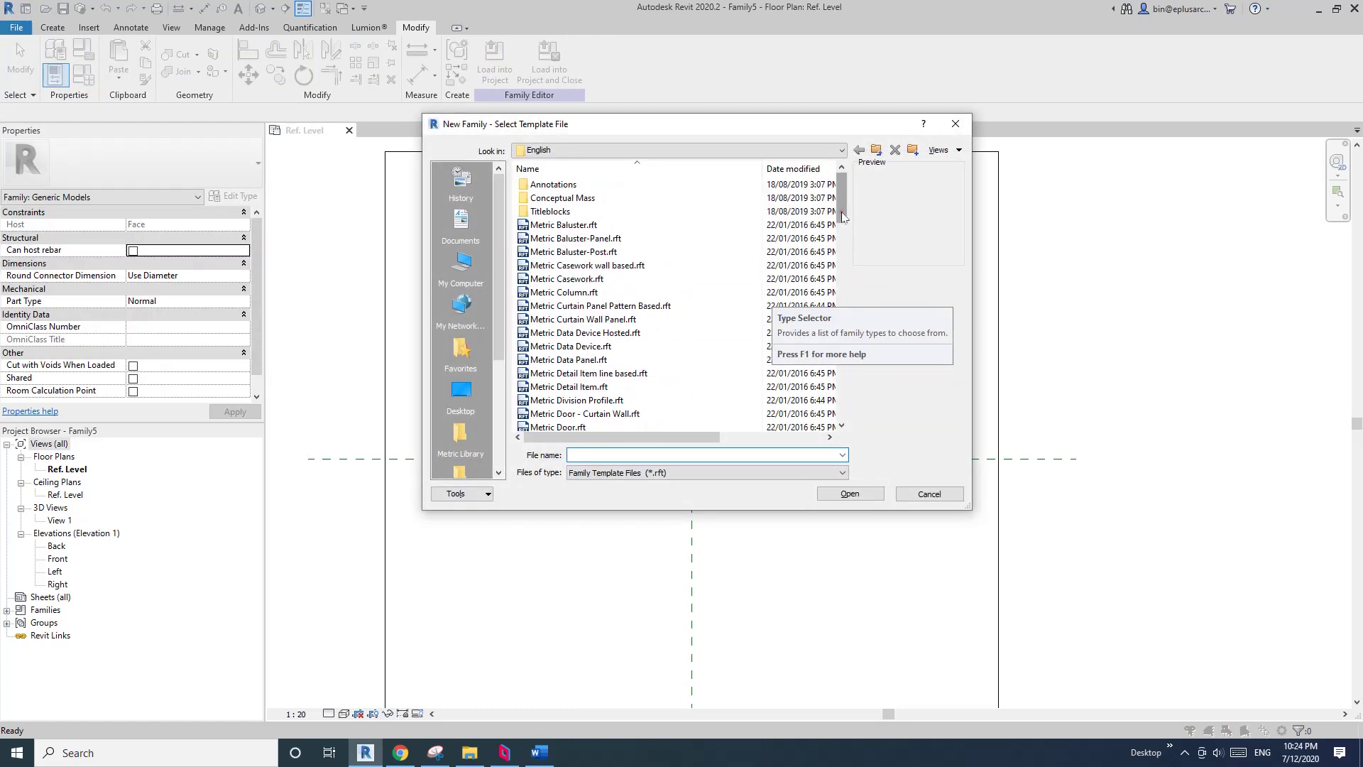
left_click(611, 267)
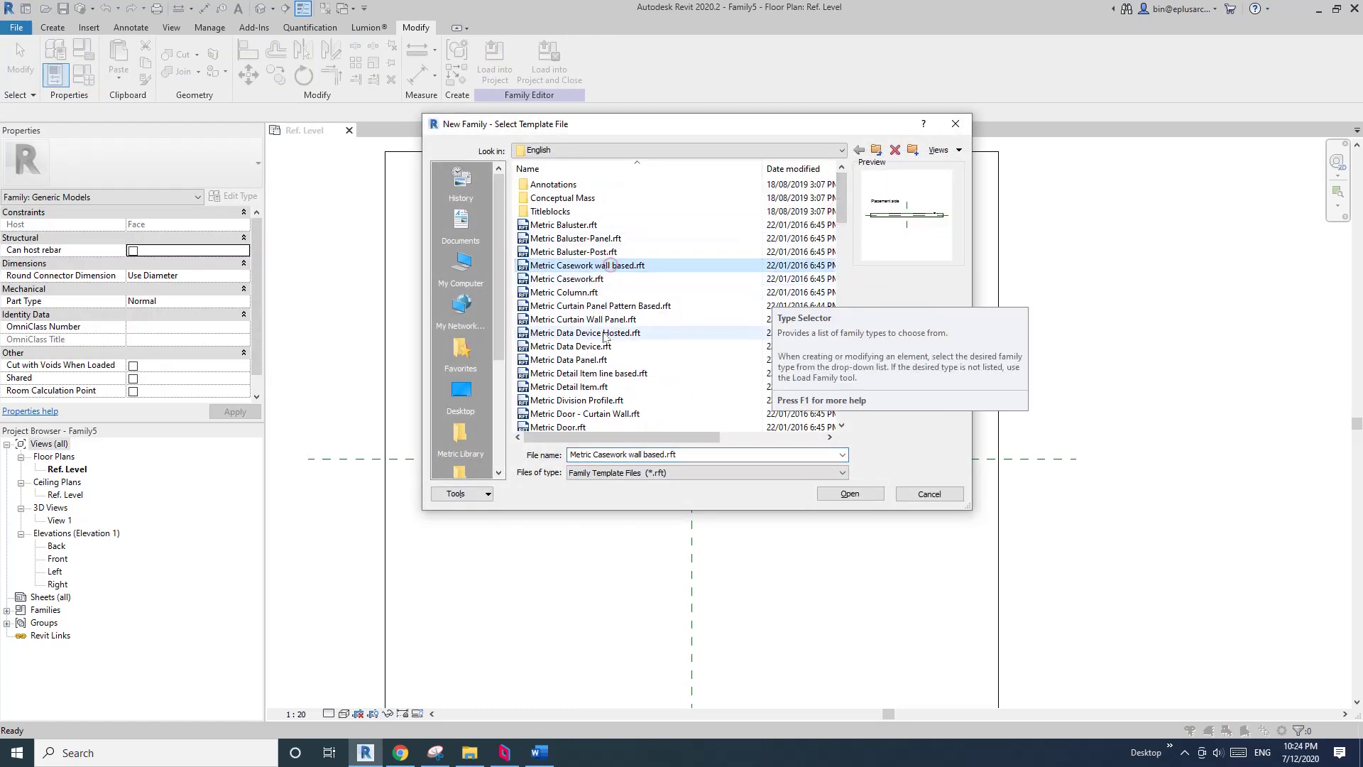
left_click(590, 320)
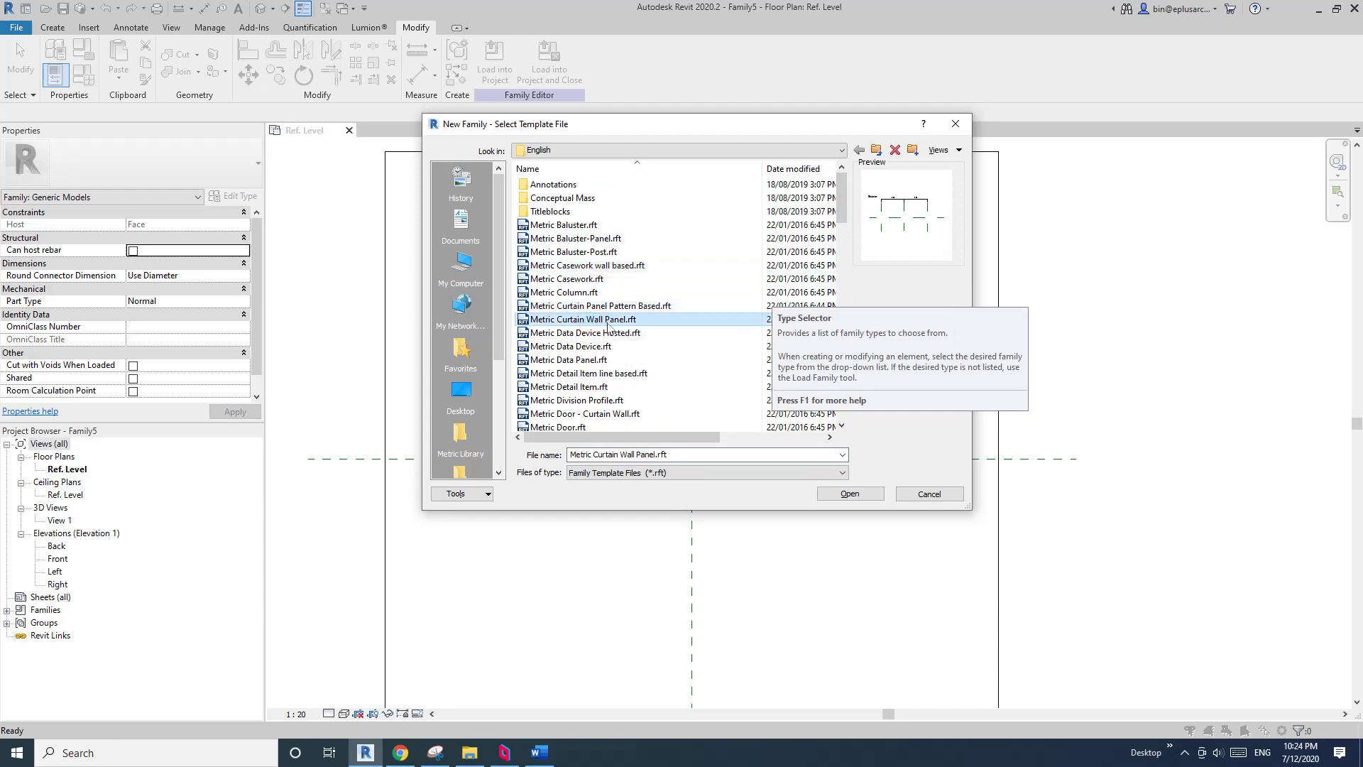
left_click(852, 493)
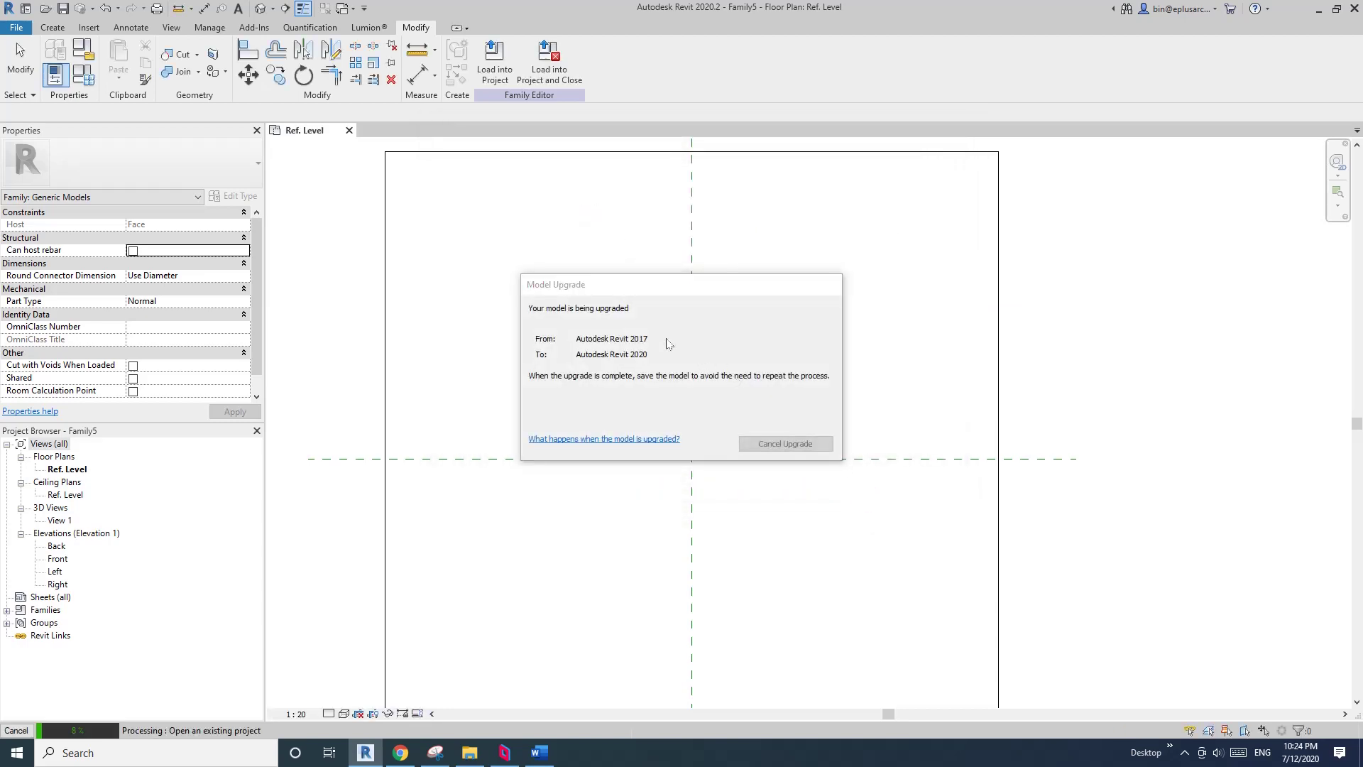
Step: In the curtain panel family's Exterior elevation, sketch a rectangular extrusion profile snapped to the outer reference planes
left_click(306, 130)
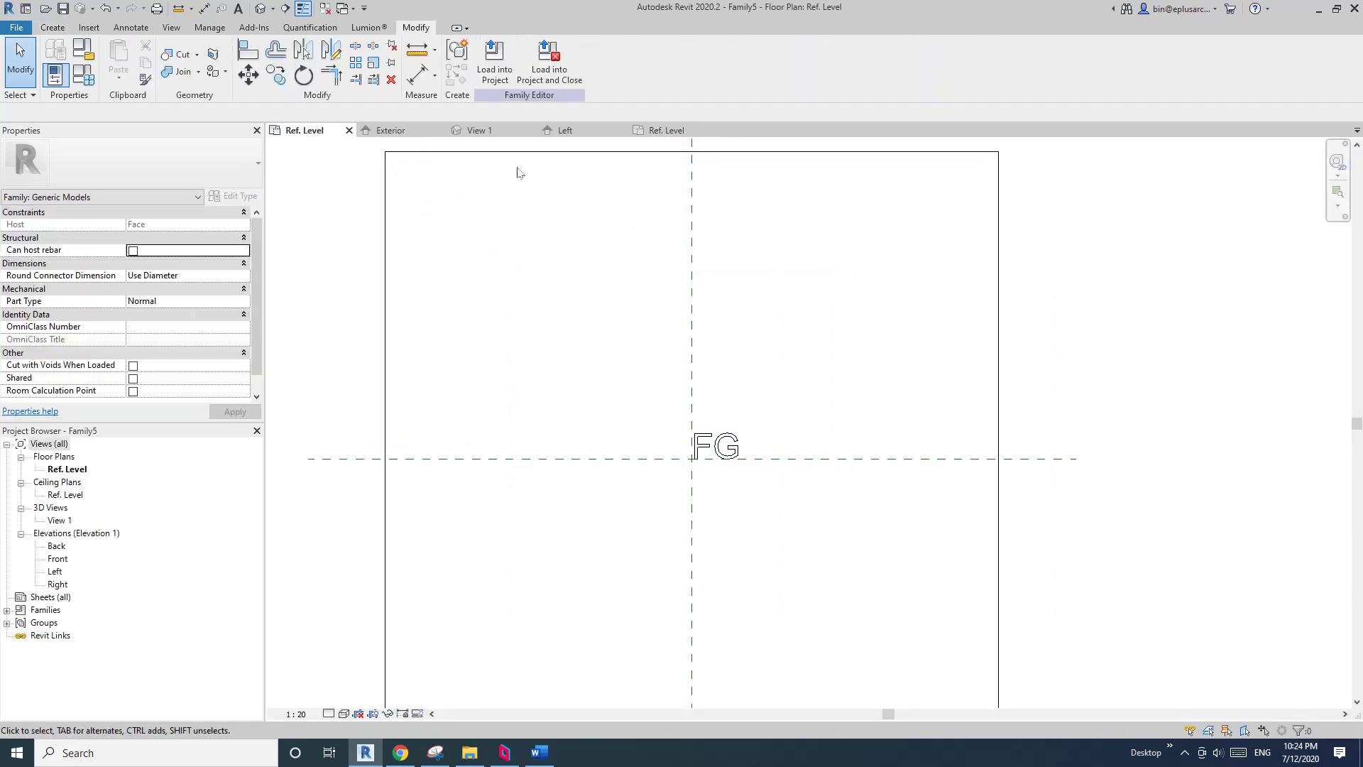
left_click(402, 129)
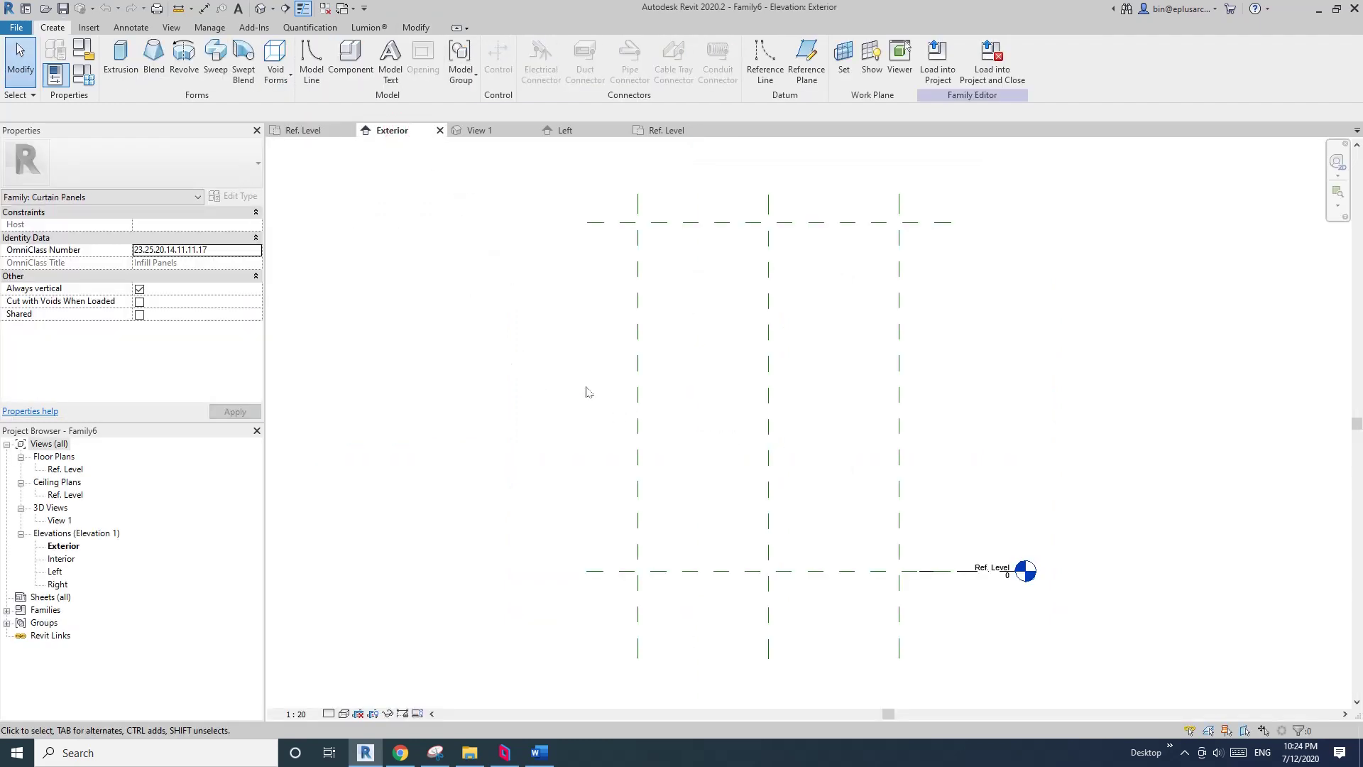
double_click(65, 469)
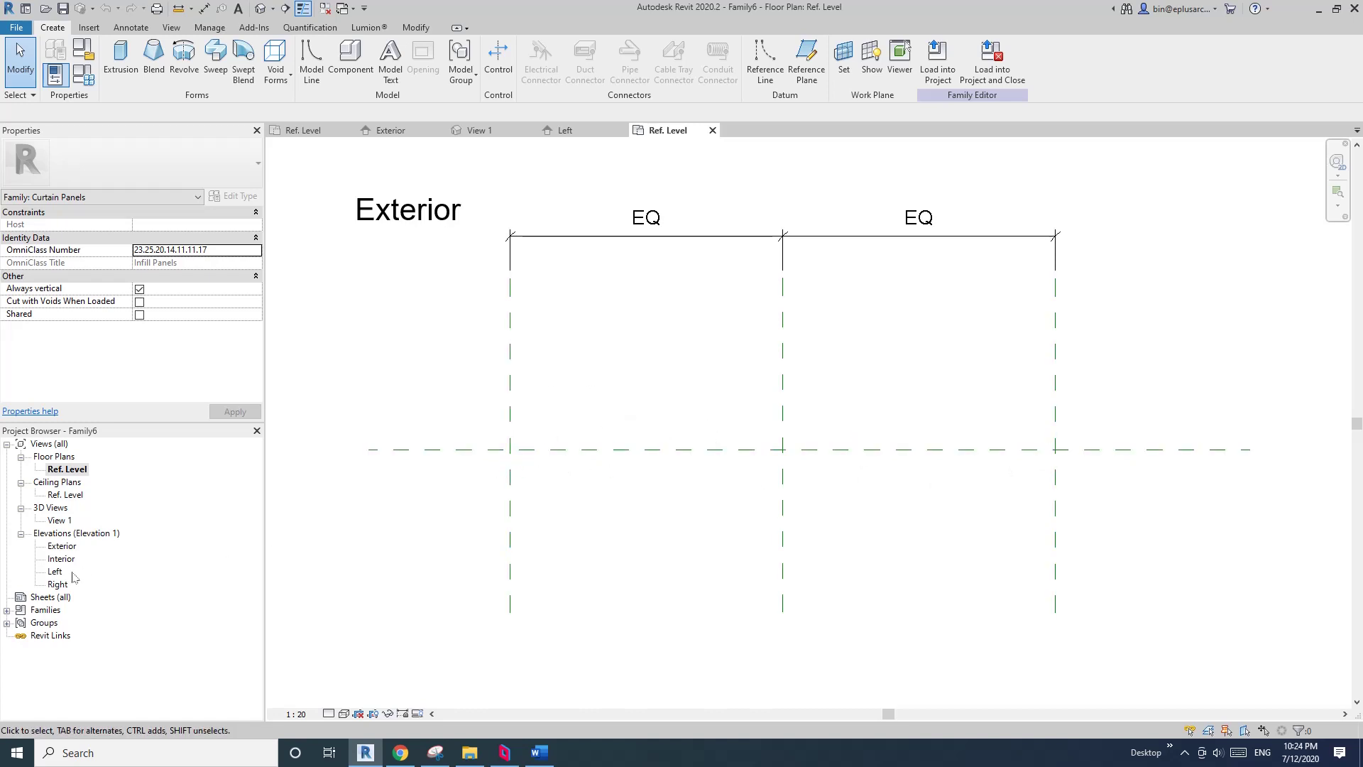
double_click(59, 547)
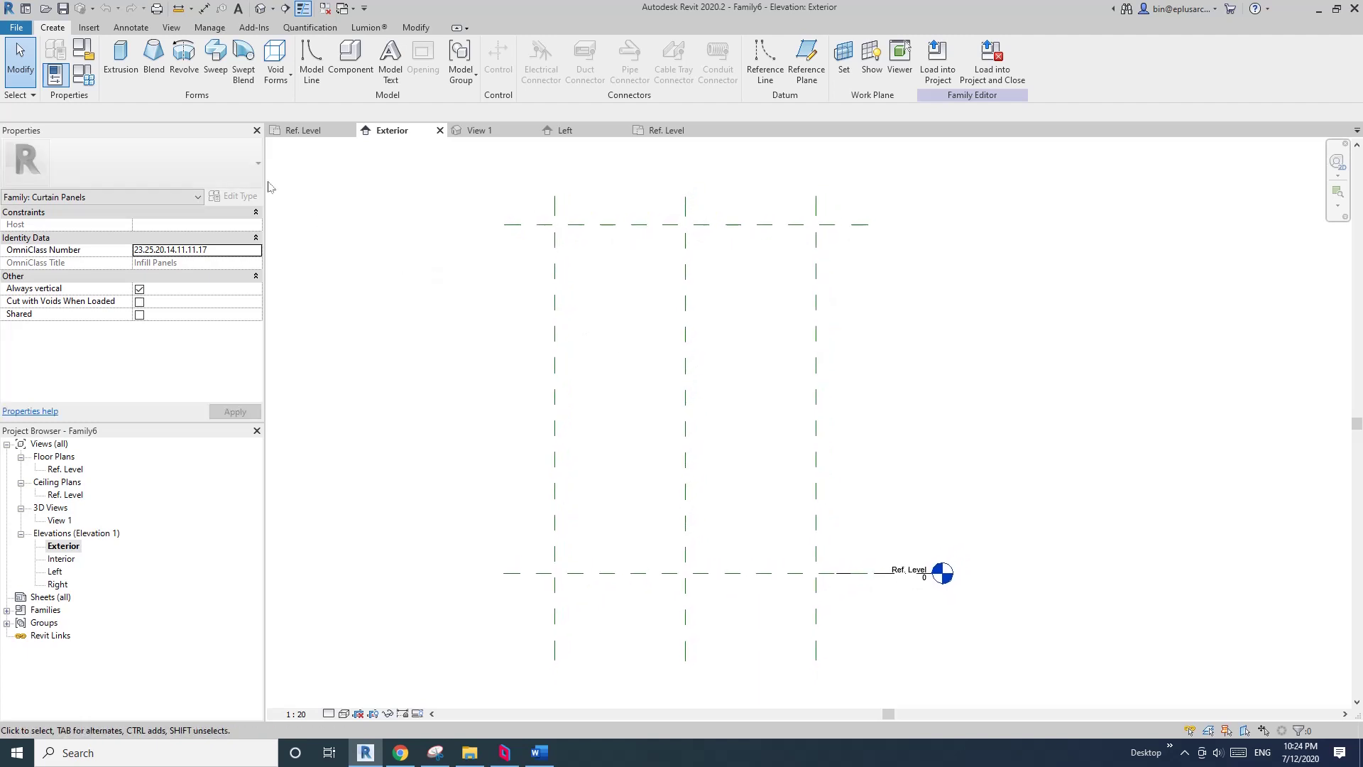
left_click(120, 60)
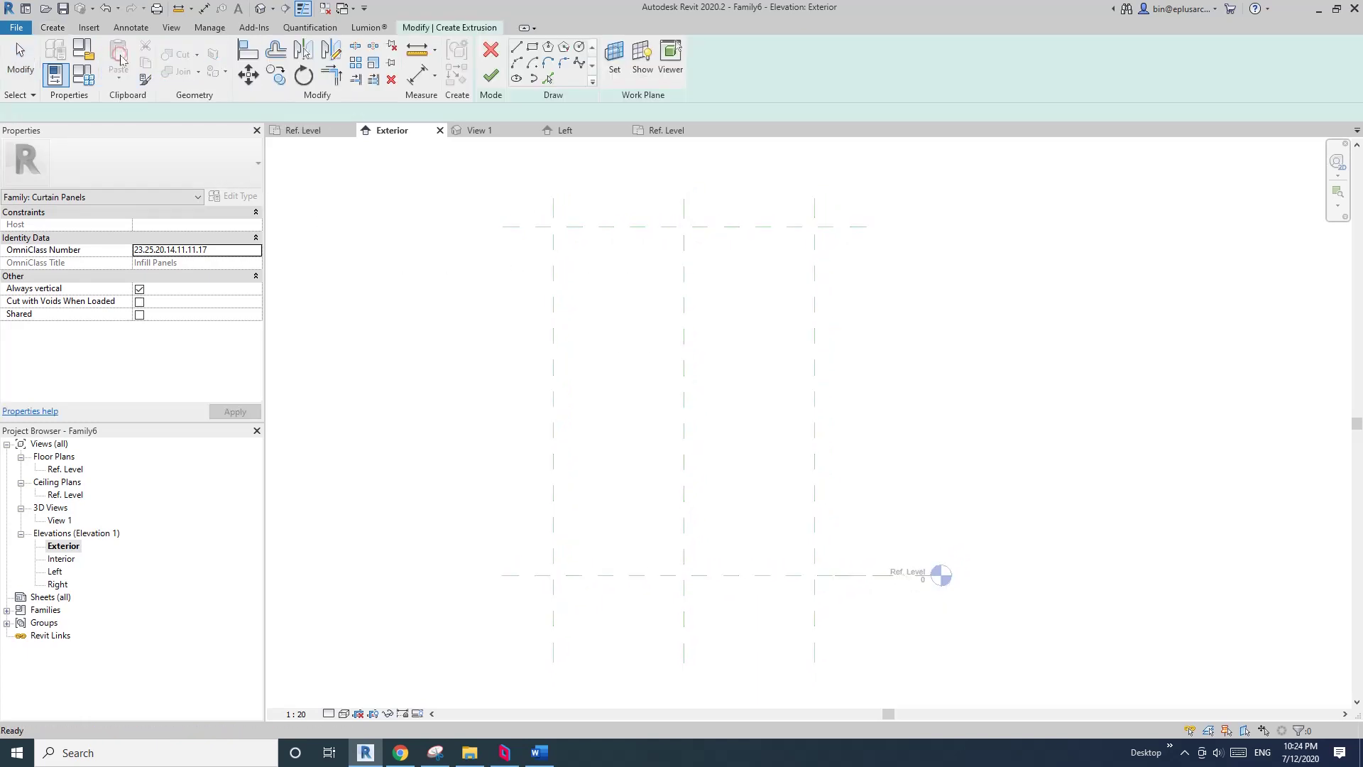
left_click(533, 47)
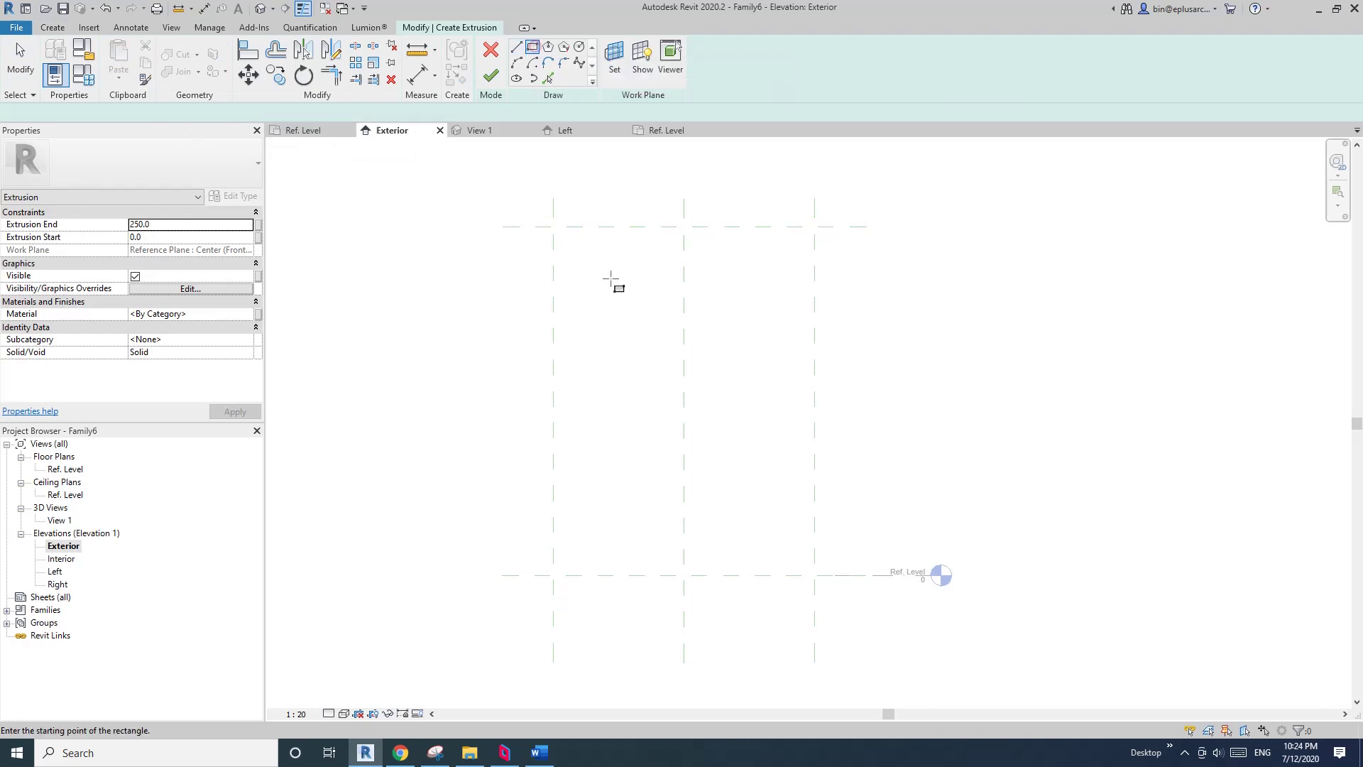
left_click(553, 227)
left_click(814, 575)
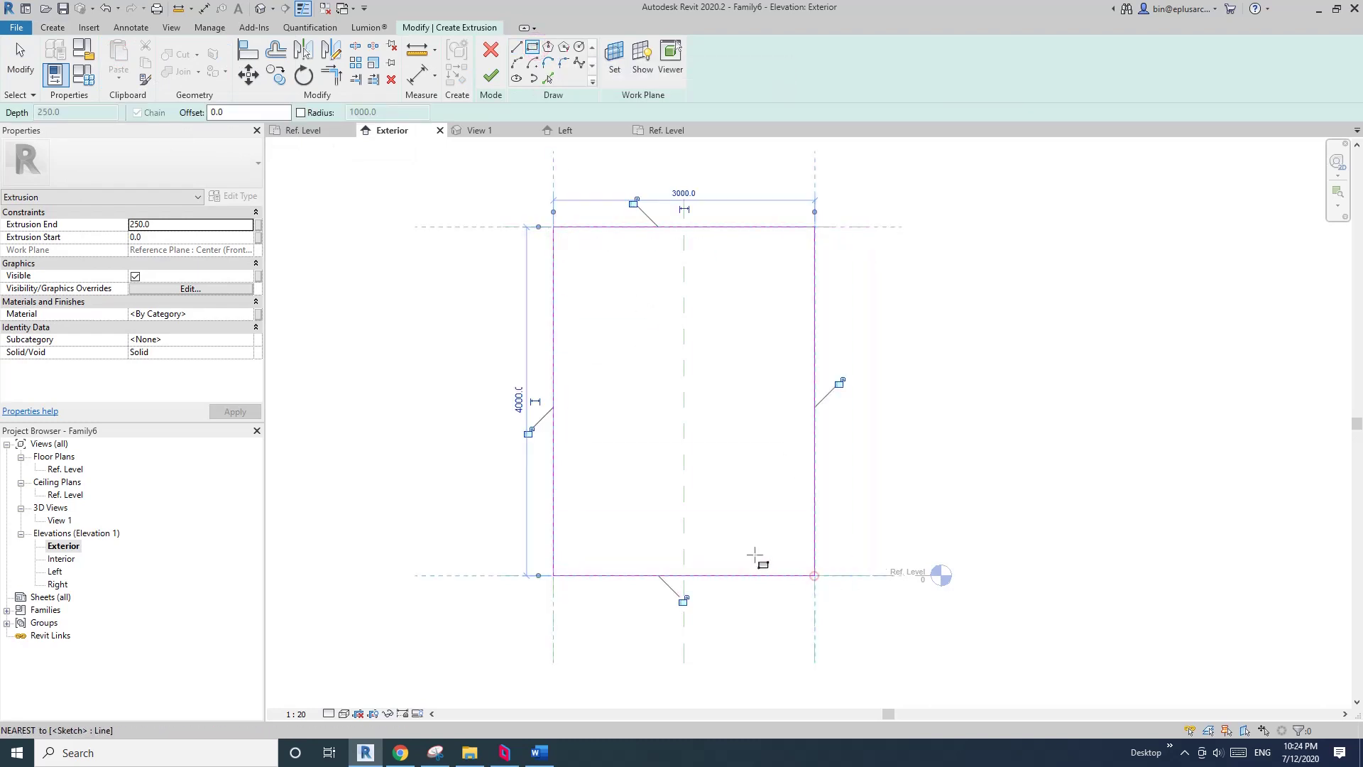
Step: Lock all four edges of the rectangular profile to their reference planes and finish the extrusion
left_click(683, 600)
left_click(528, 431)
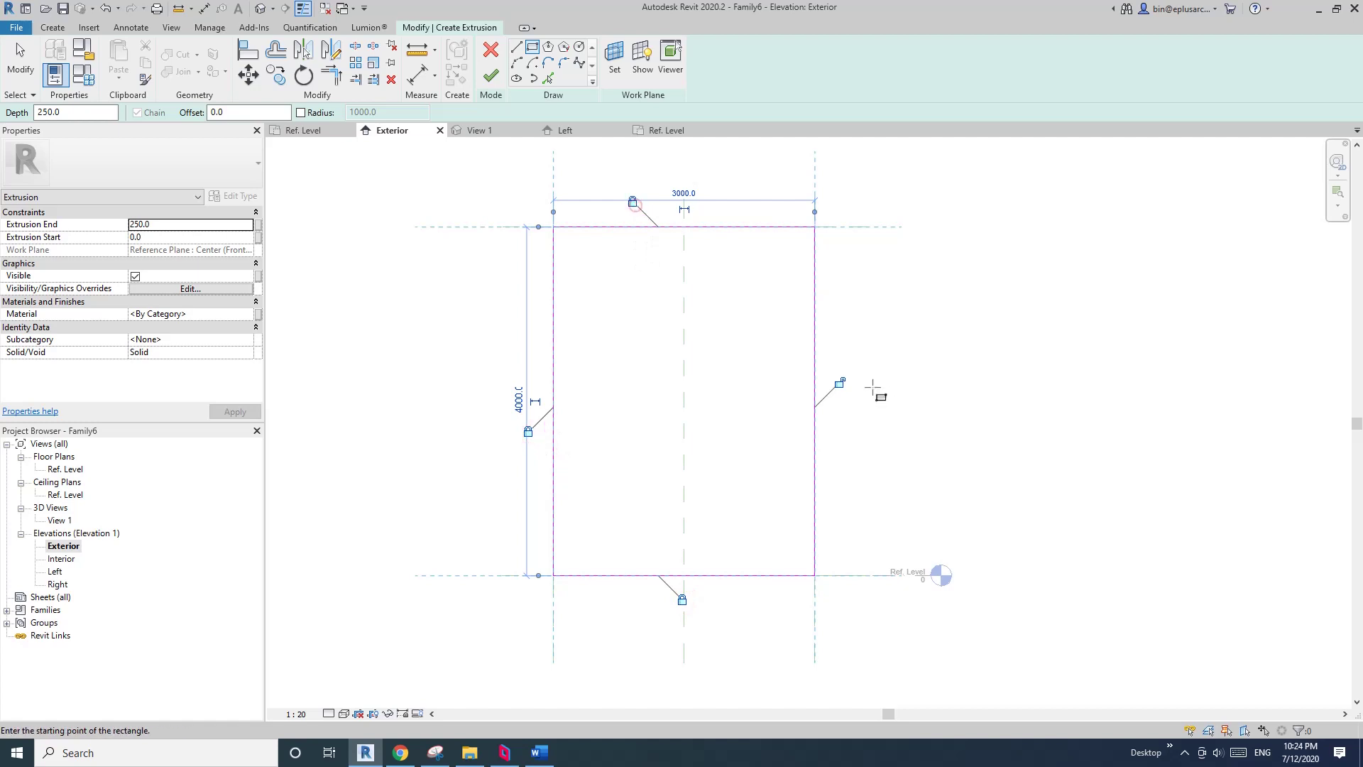
left_click(840, 383)
left_click(491, 75)
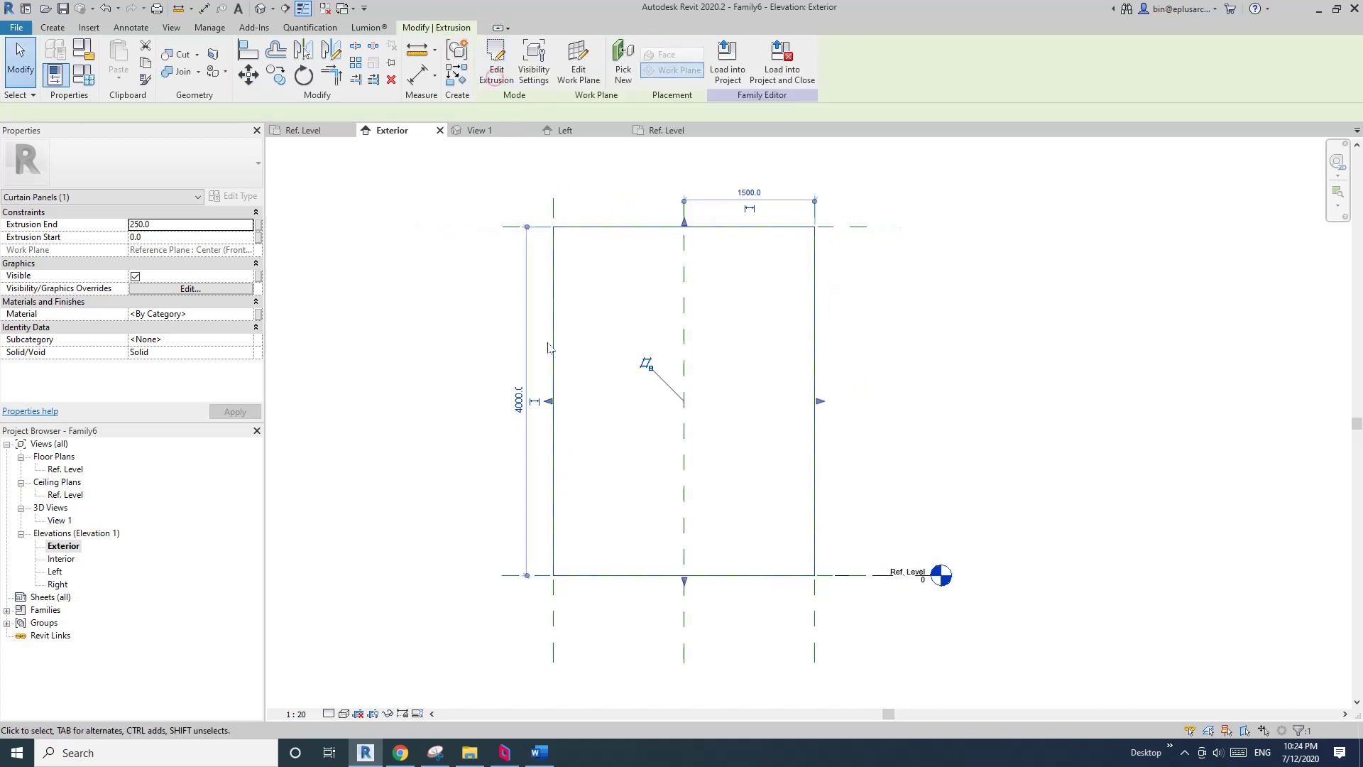
Step: In the Ref. Level floor plan, draw two horizontal reference planes, one on each side of the Center (Front/Back) plane
left_click(67, 470)
double_click(67, 470)
left_click(608, 482)
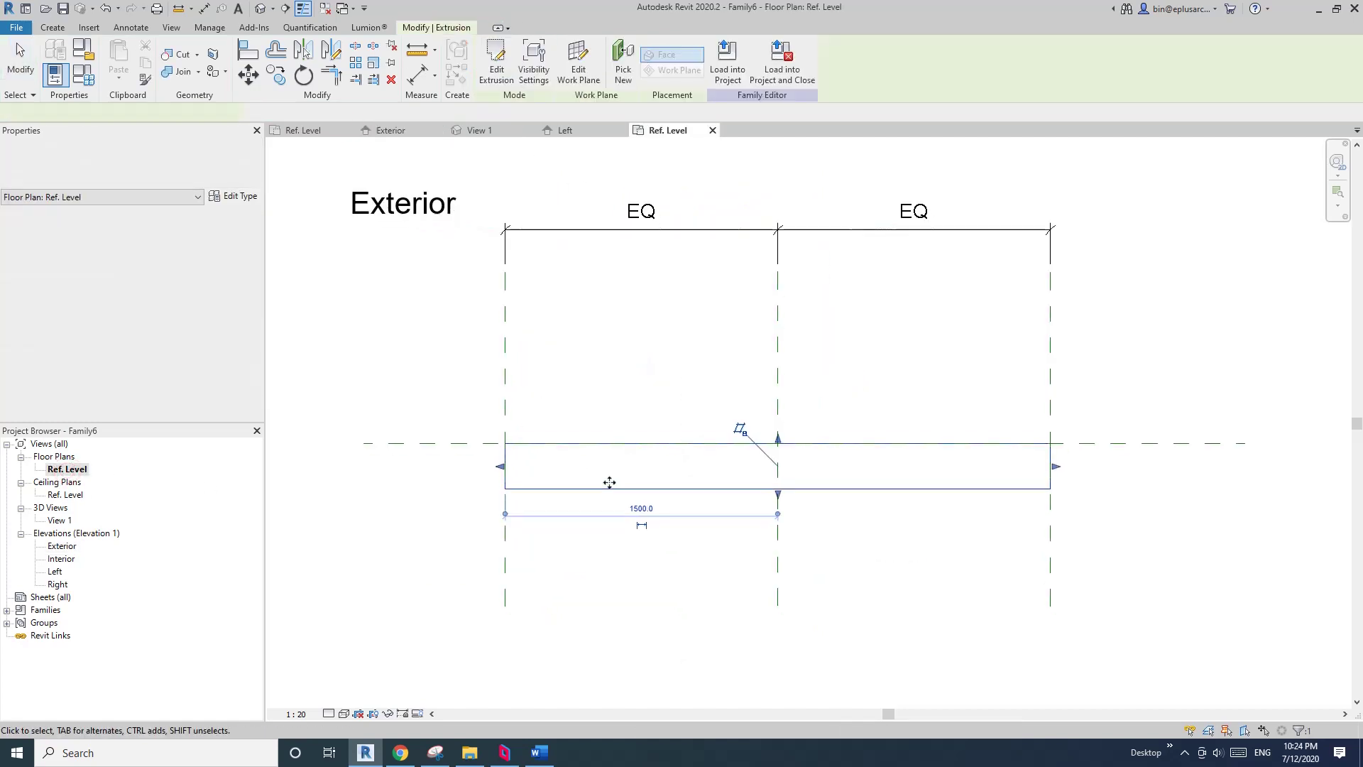
key("Escape")
key("r")
key("p")
left_click(1107, 421)
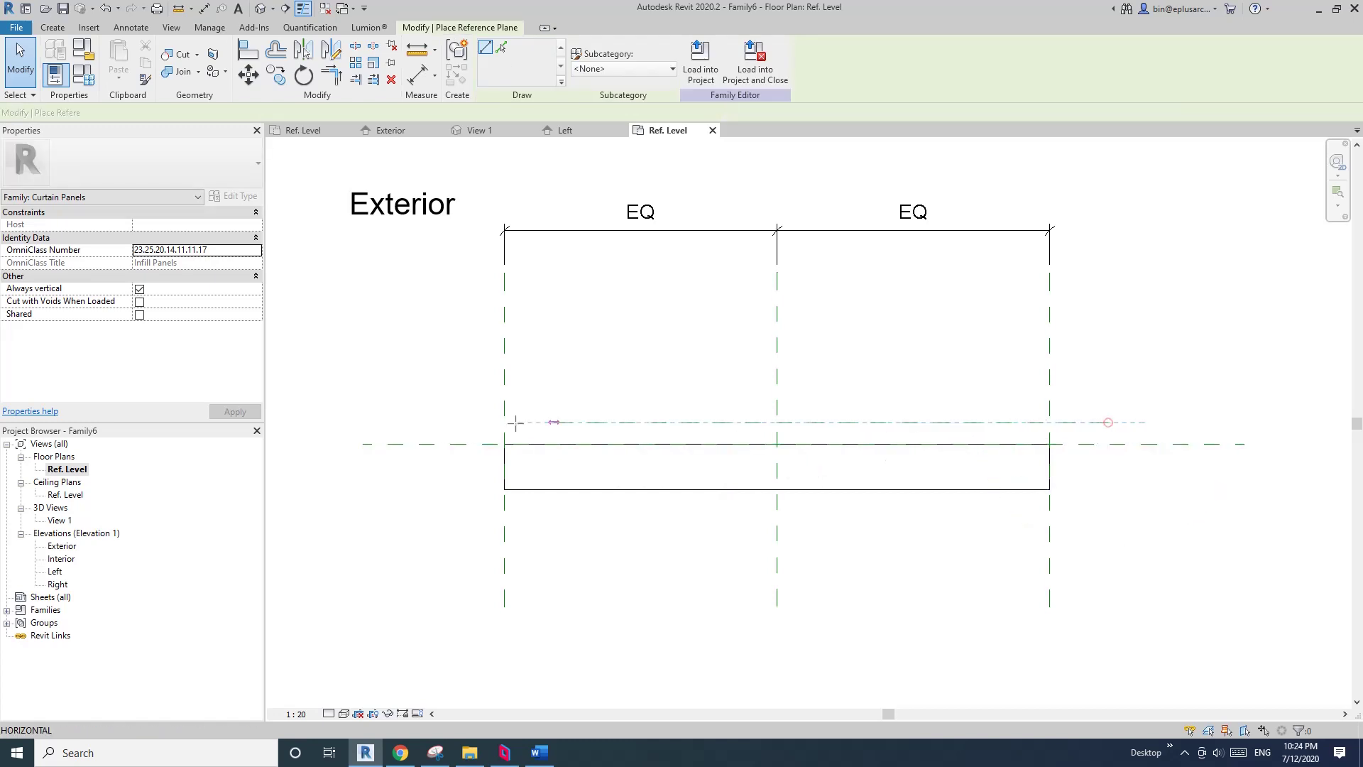
left_click(433, 421)
left_click(437, 474)
left_click(1080, 474)
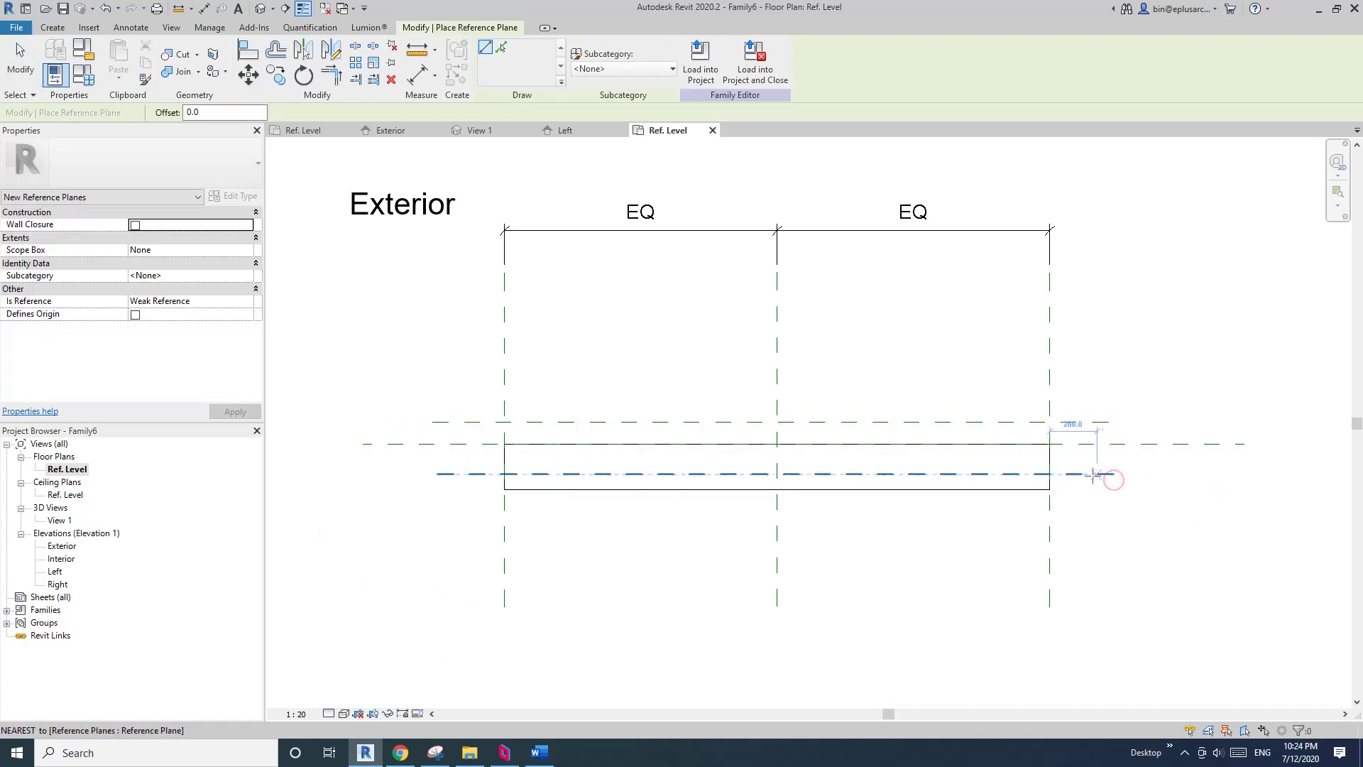
Step: Dimension the two new reference planes together with the center plane and make the spacing equal
key("d")
key("i")
left_click(1111, 474)
left_click(1097, 444)
left_click(1086, 421)
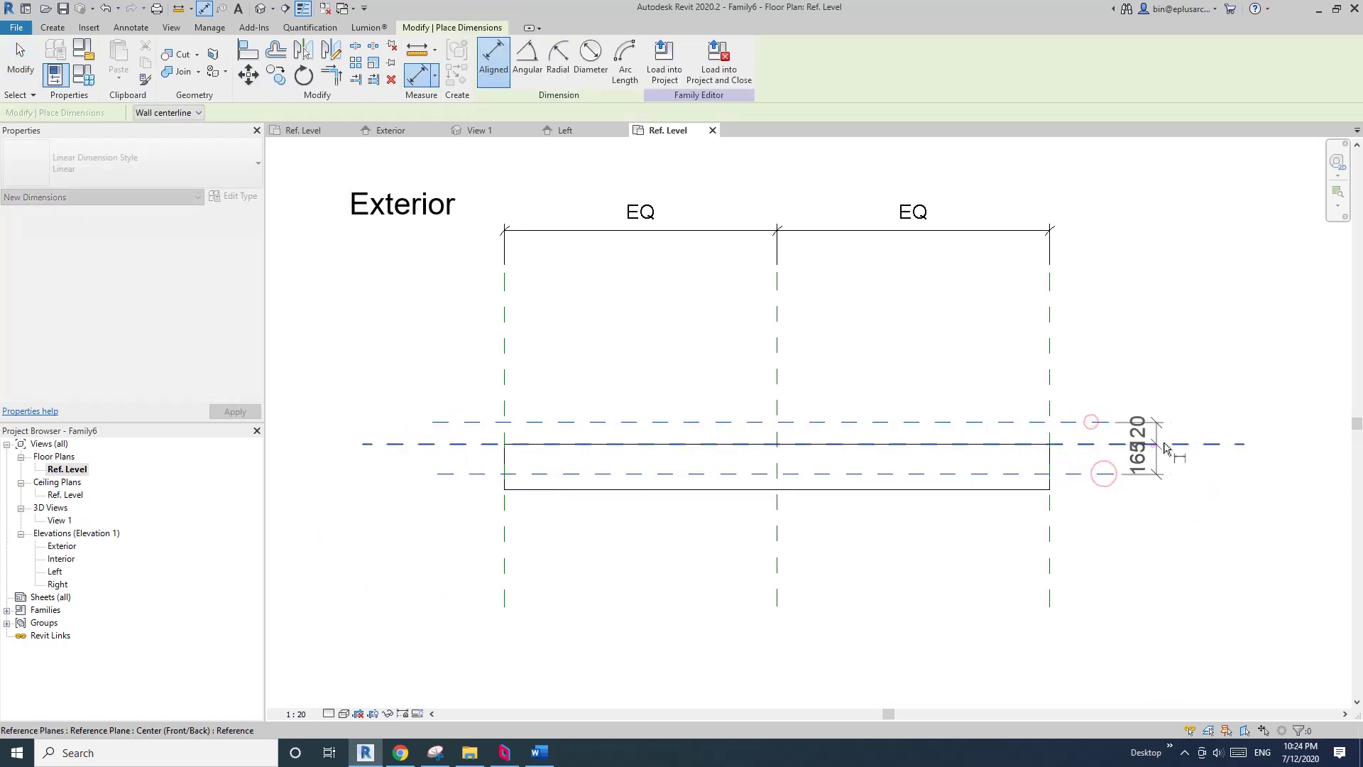
left_click(1196, 398)
left_click(1235, 469)
Step: Dimension the overall distance between the two new reference planes and label it with a new type parameter named Thickness
left_click(1086, 441)
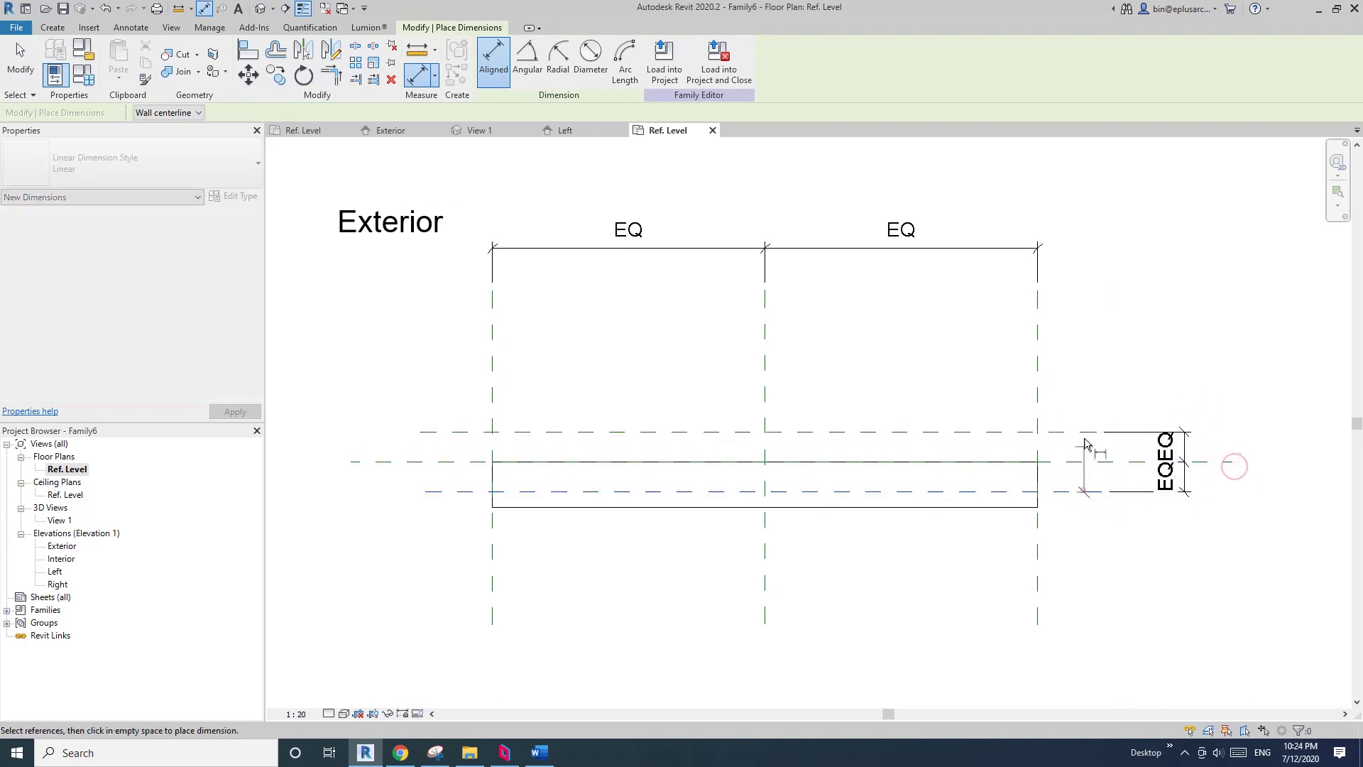
left_click(1107, 491)
left_click(1239, 394)
left_click(1082, 431)
key("Escape")
key("Escape")
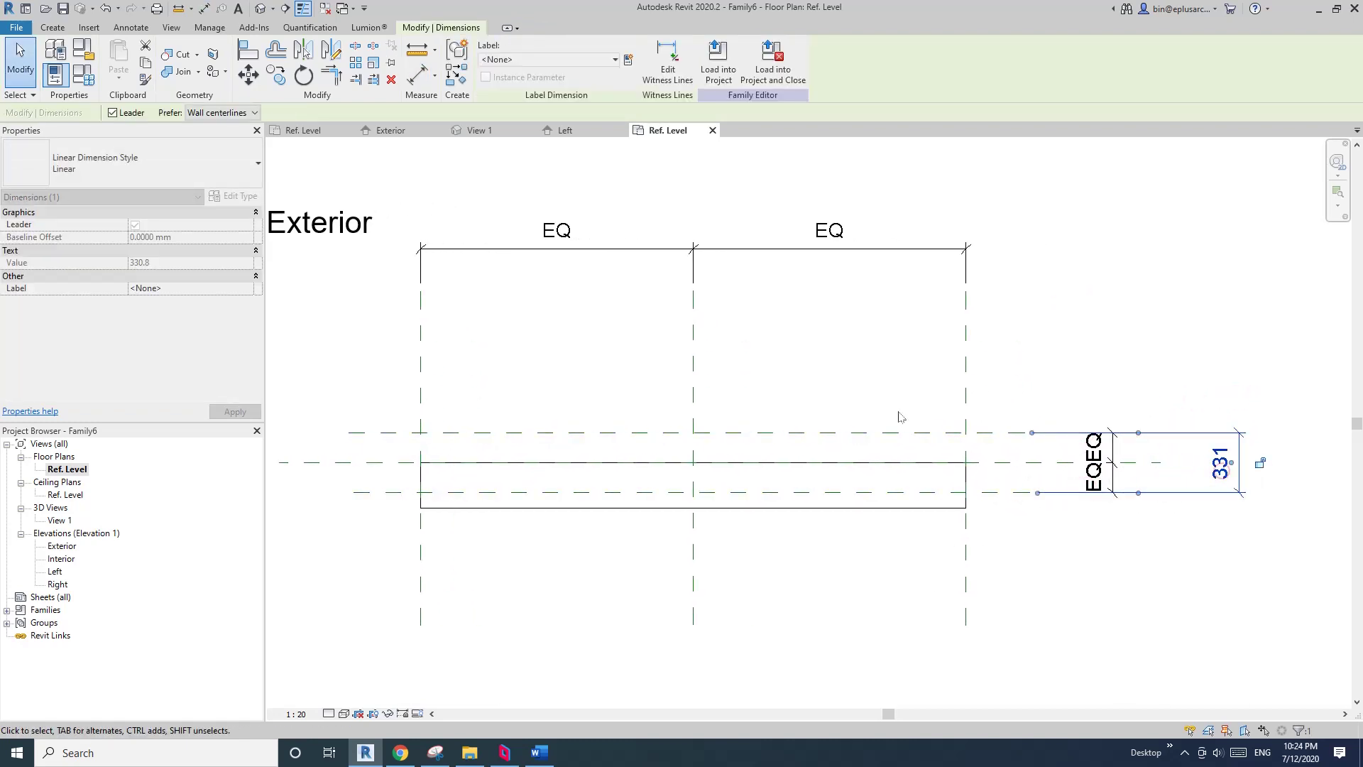
left_click(628, 59)
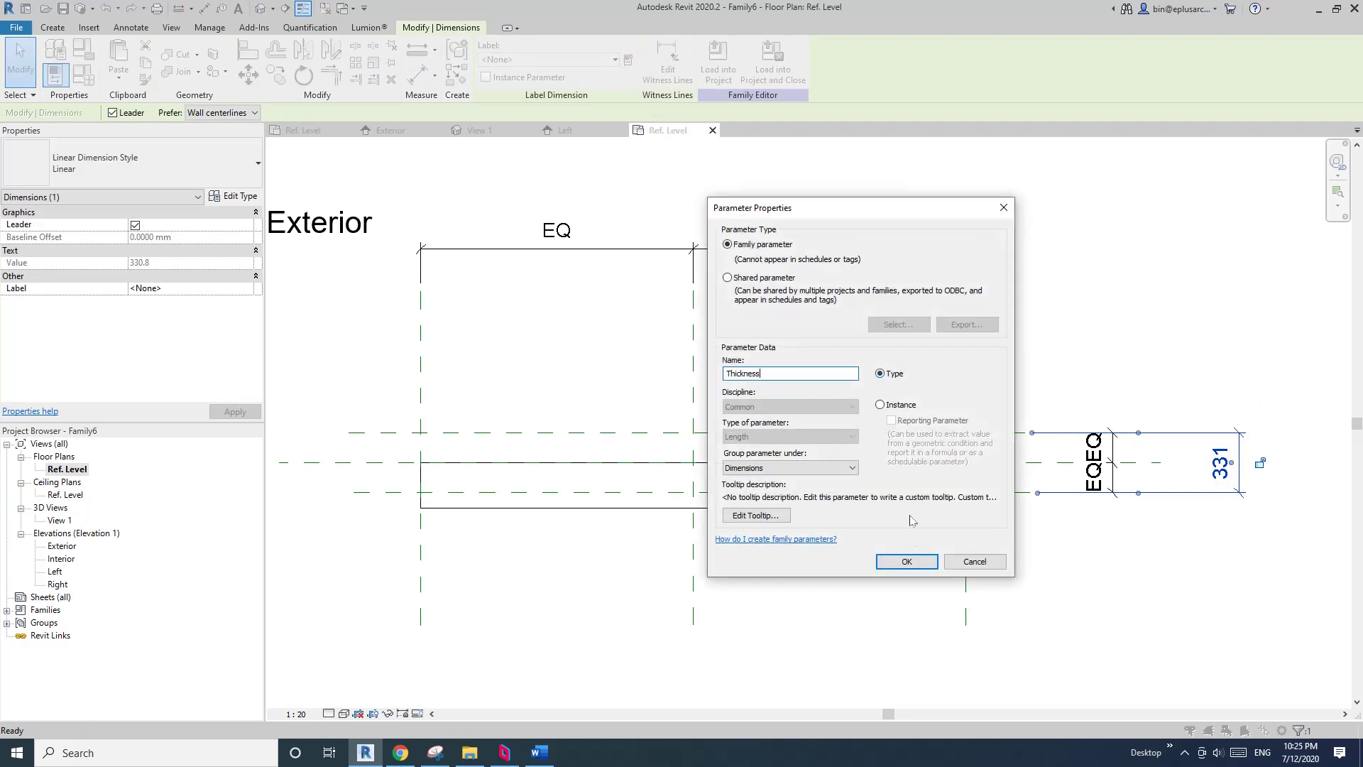
left_click(907, 561)
Step: Stretch the panel extrusion's two long faces to the outer thickness reference planes, locking the exterior face's alignment
left_click(751, 462)
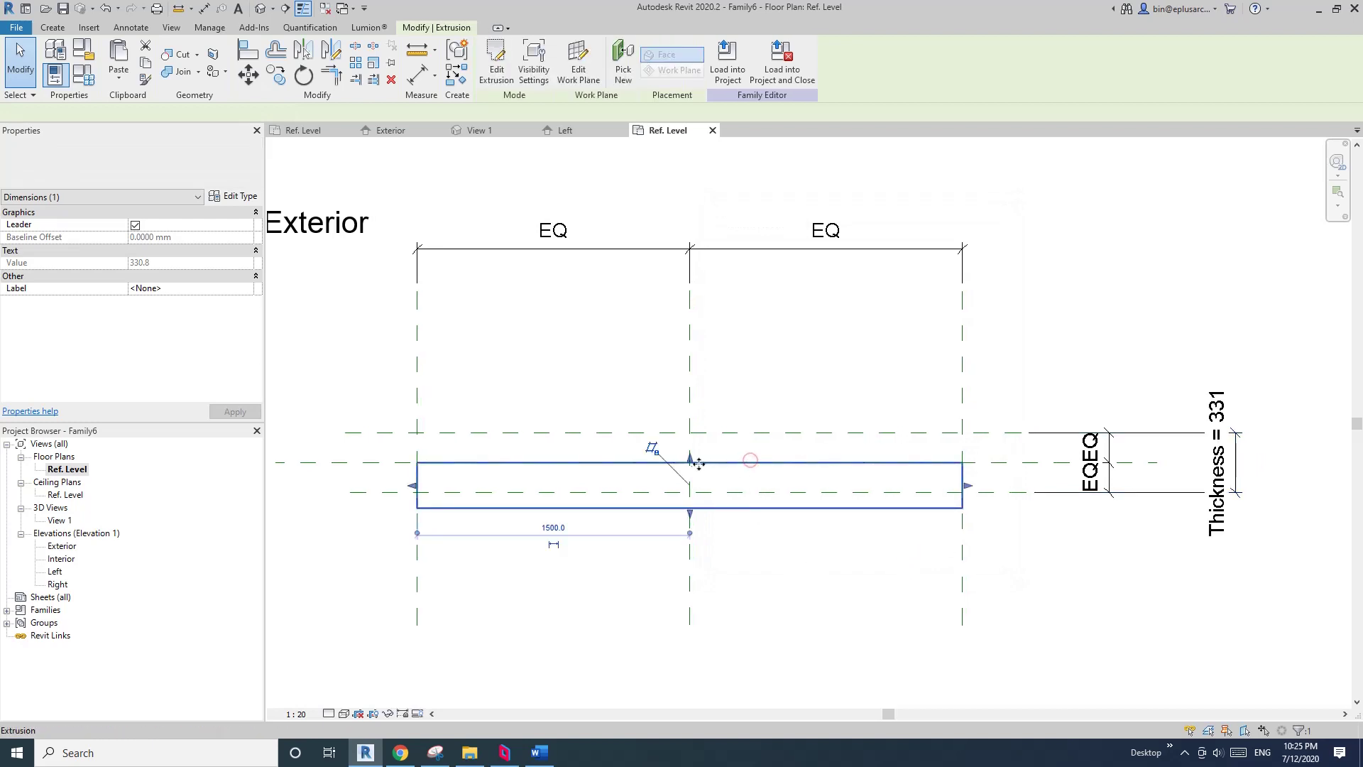
left_click_drag(699, 463, 700, 434)
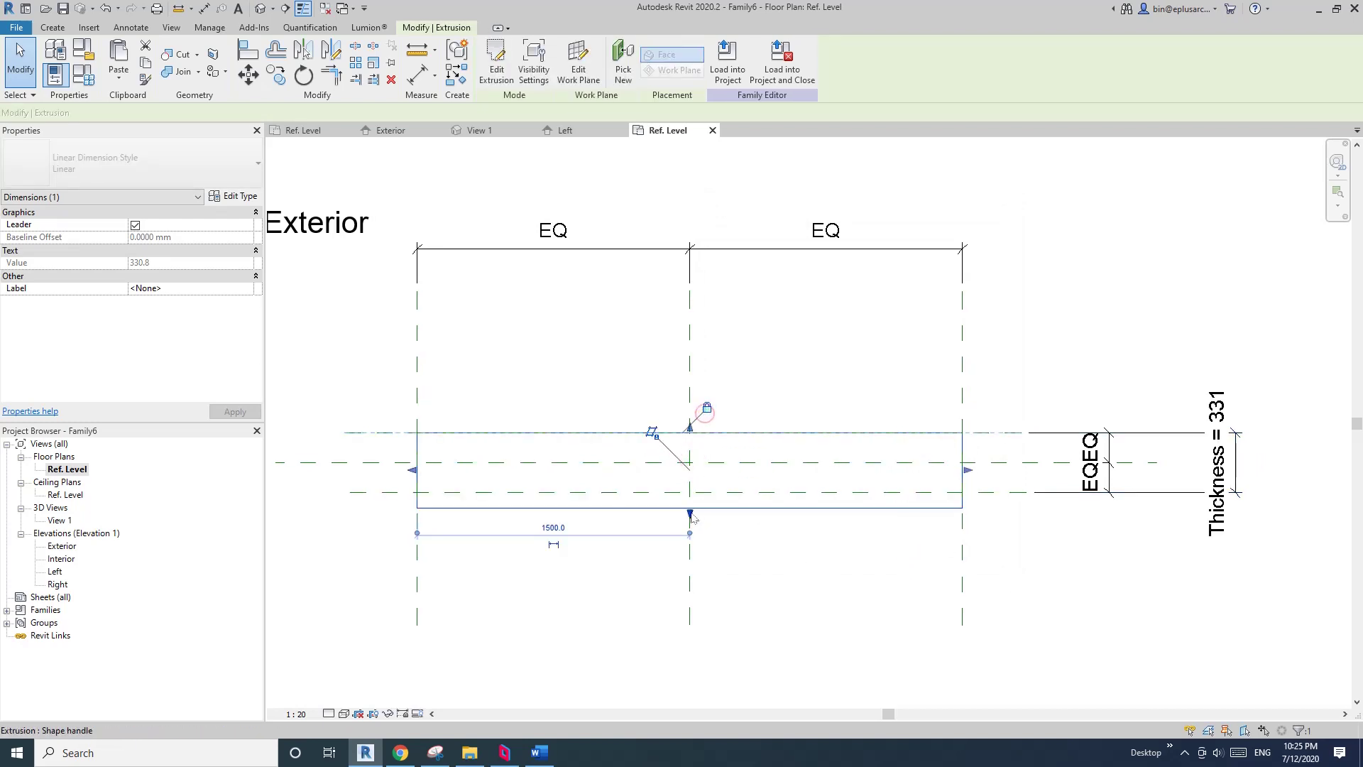
mouse_move(692, 517)
left_mouse_down()
mouse_move(730, 493)
mouse_move(710, 497)
left_mouse_up()
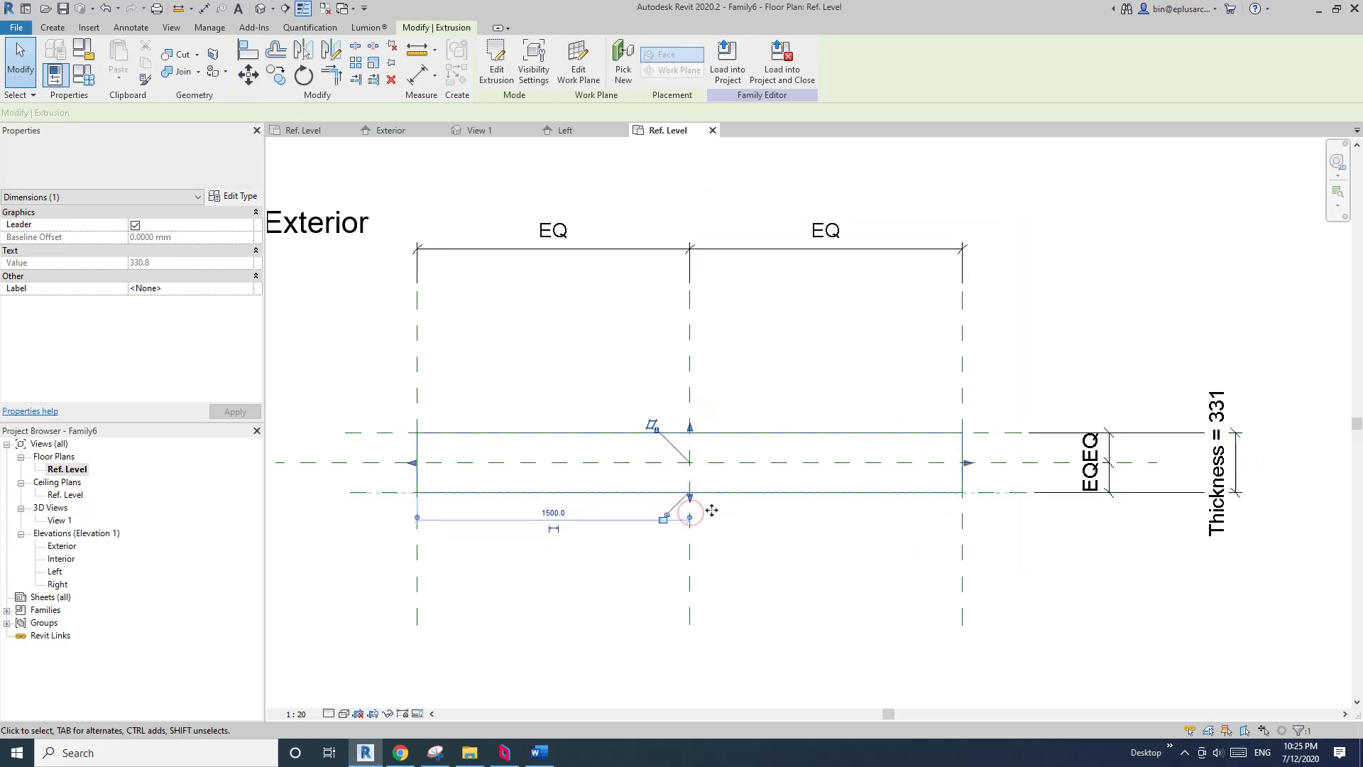
left_click(847, 548)
Step: Associate the panel extrusion's material with a new family type parameter named Panel Material
left_click(467, 434)
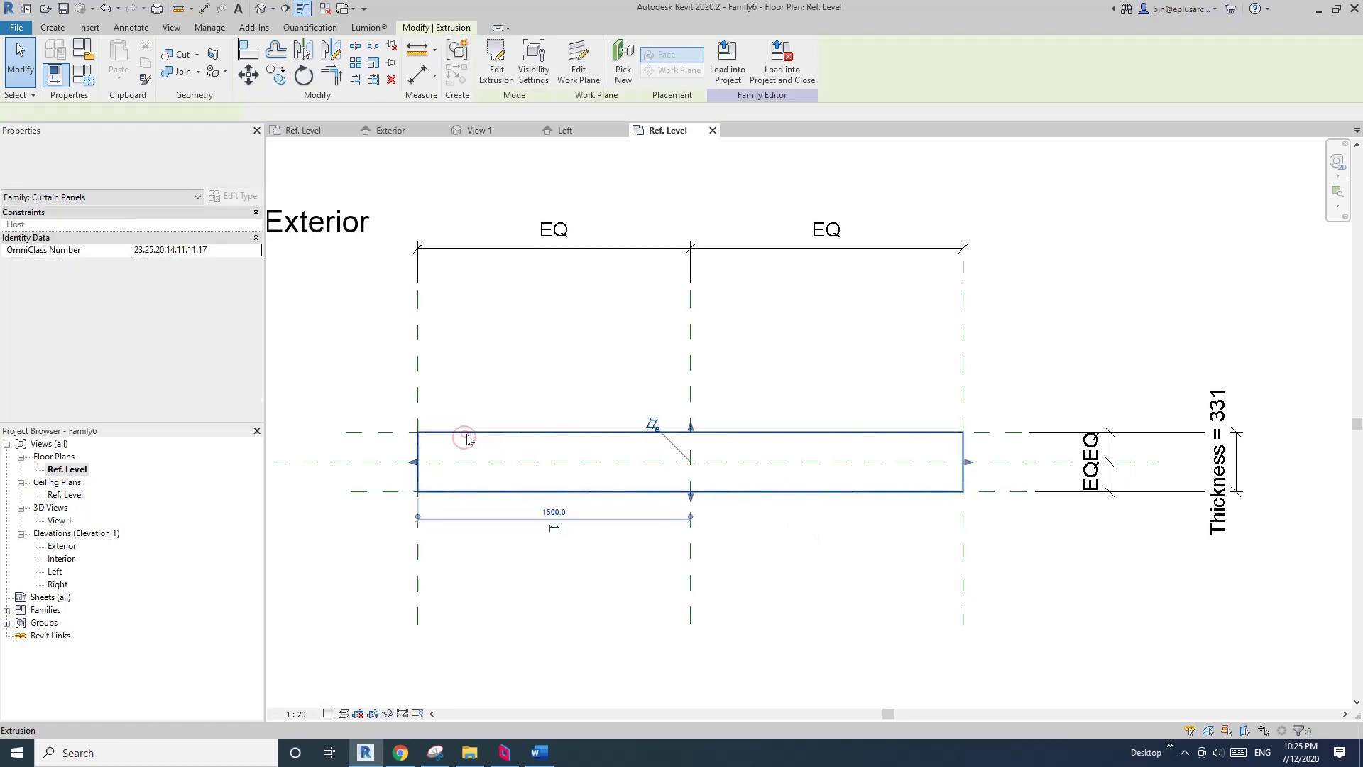
left_click(257, 314)
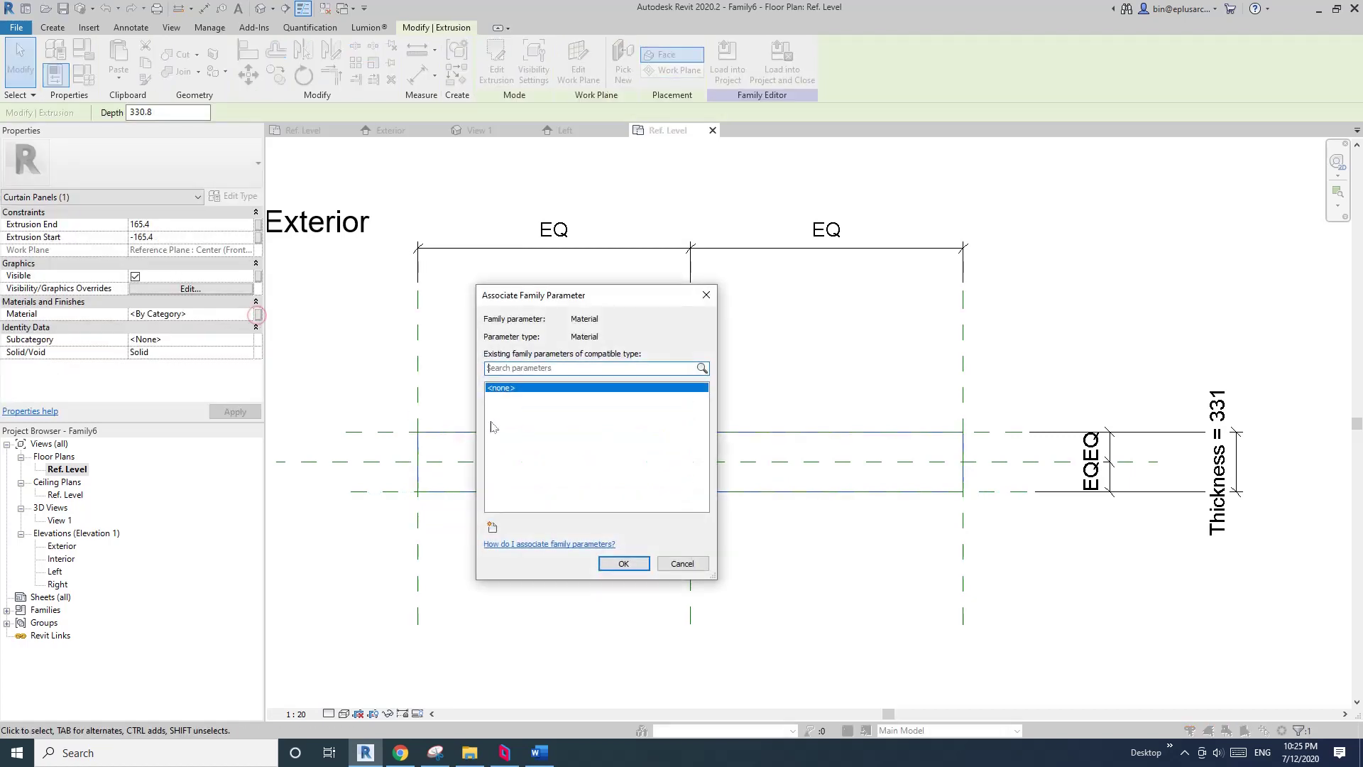
left_click(492, 528)
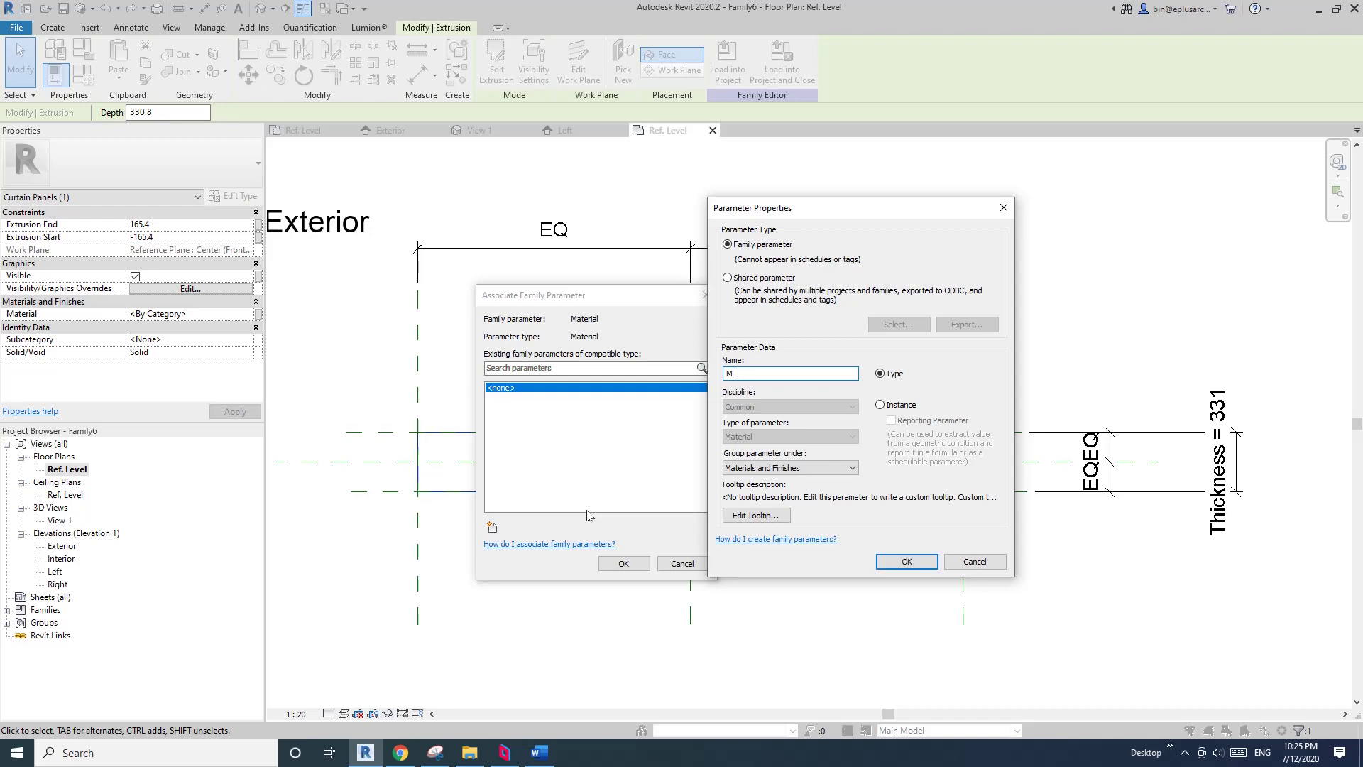
type("Panel Material")
left_click(907, 562)
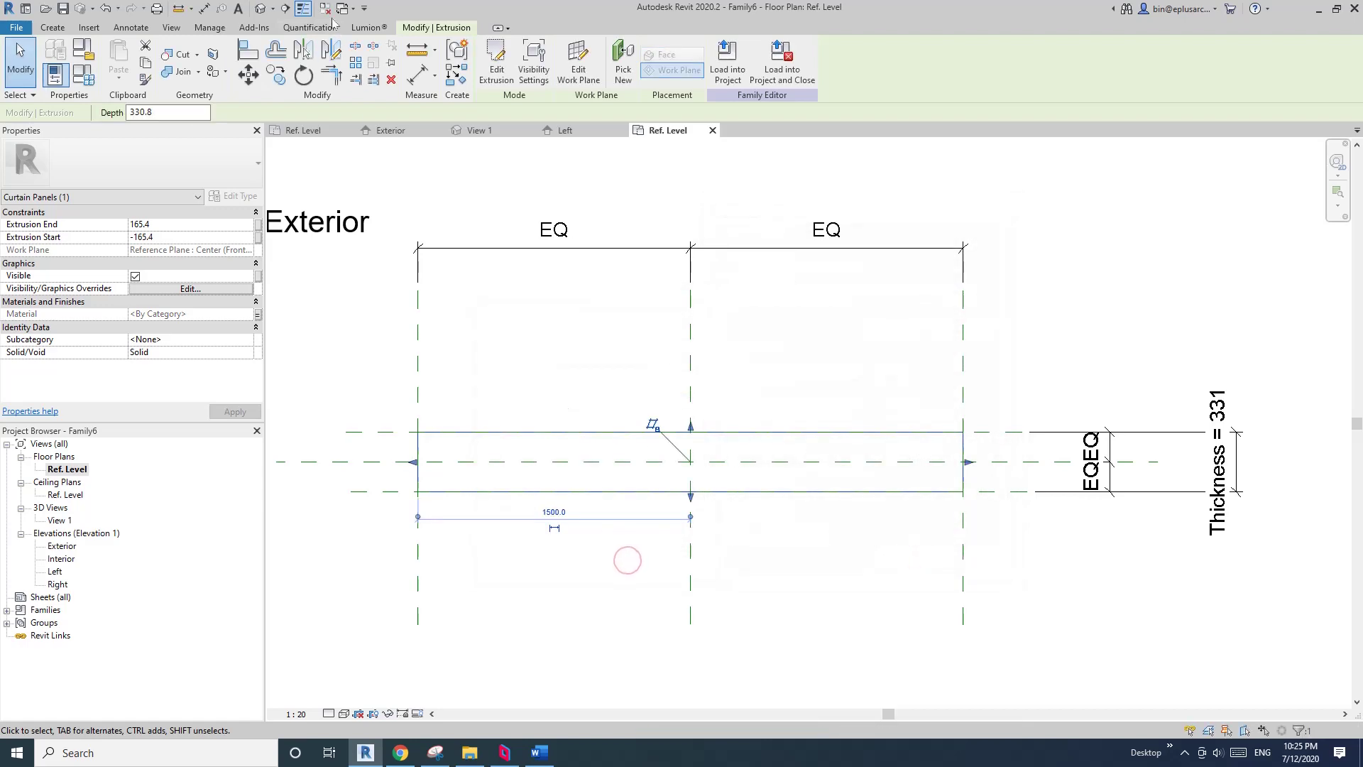
Step: Open the default 3D view and select the panel extrusion to inspect it
key("3")
key("d")
left_click(864, 361)
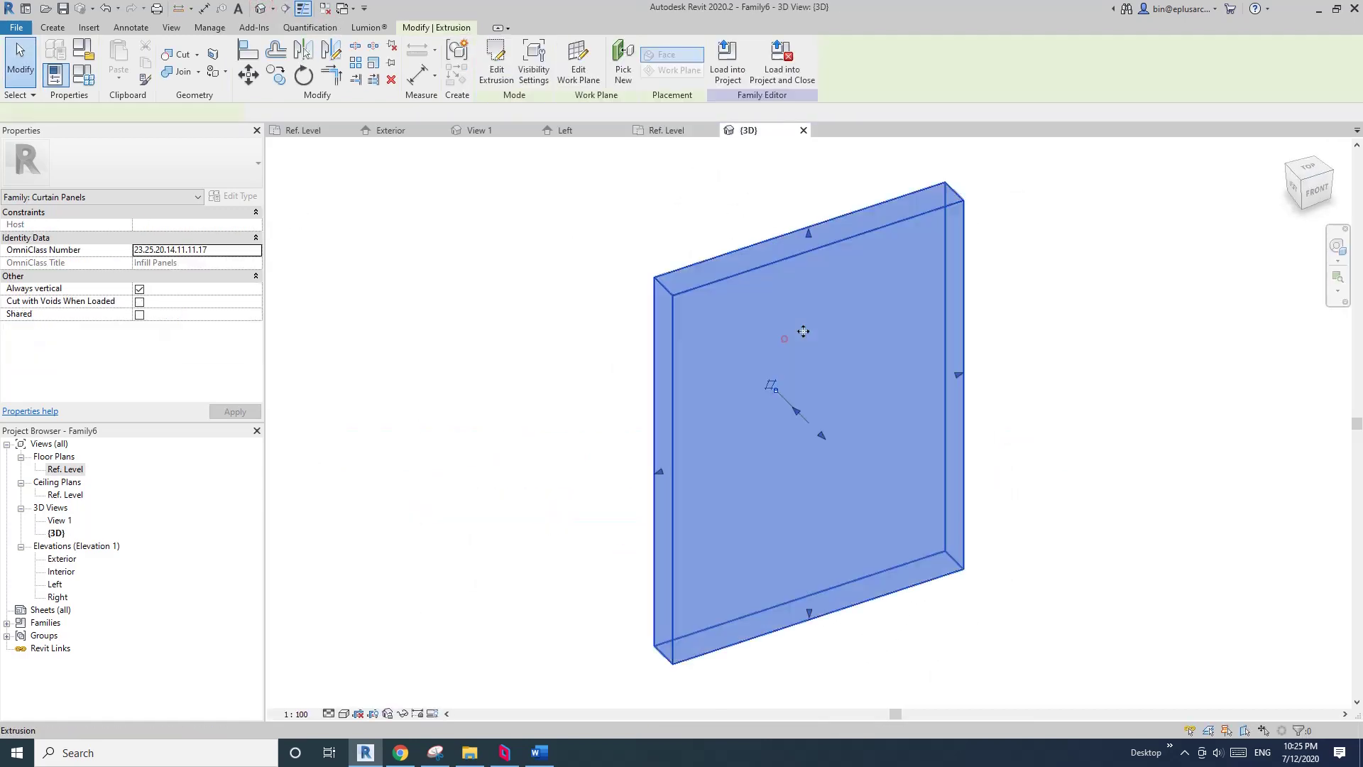
middle_click_drag(785, 381, 671, 373)
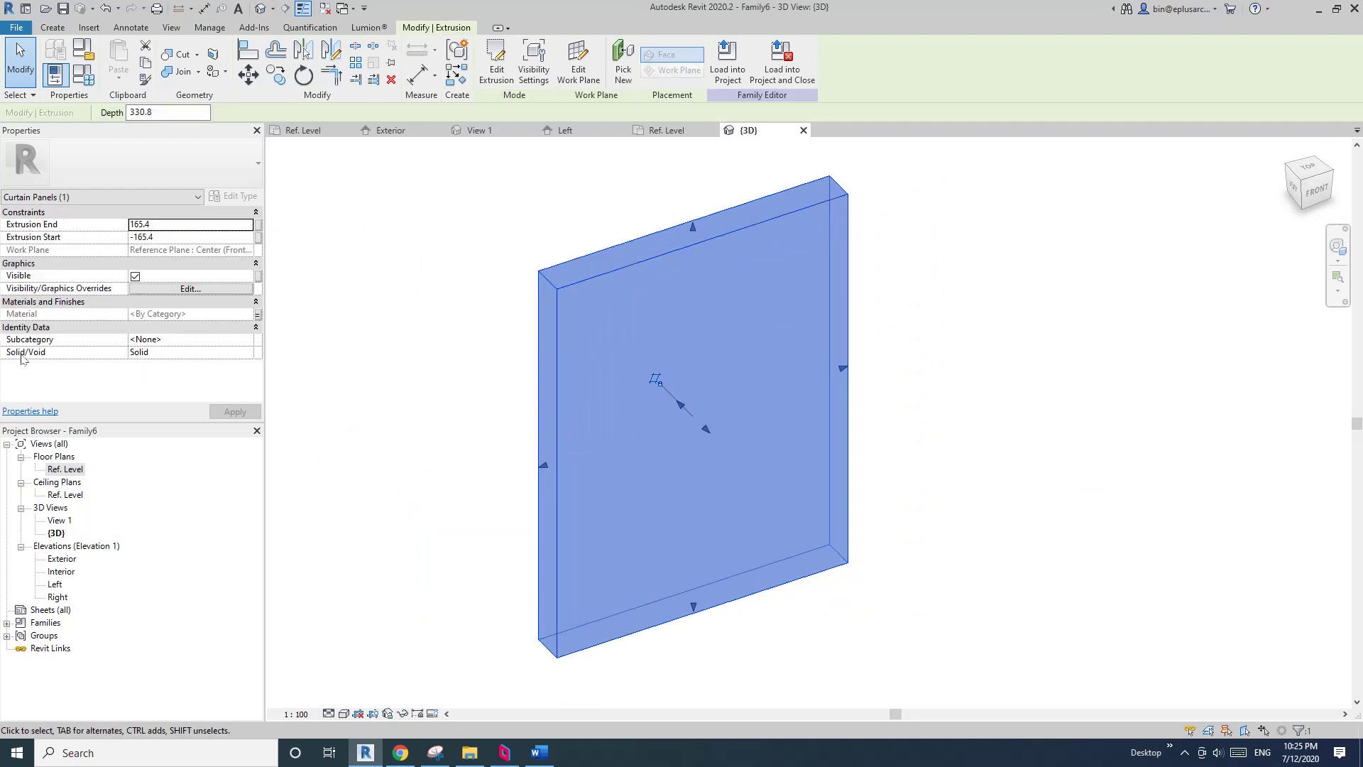
Step: Assign the panel extrusion to the Panel subcategory
left_click(206, 339)
left_click(245, 340)
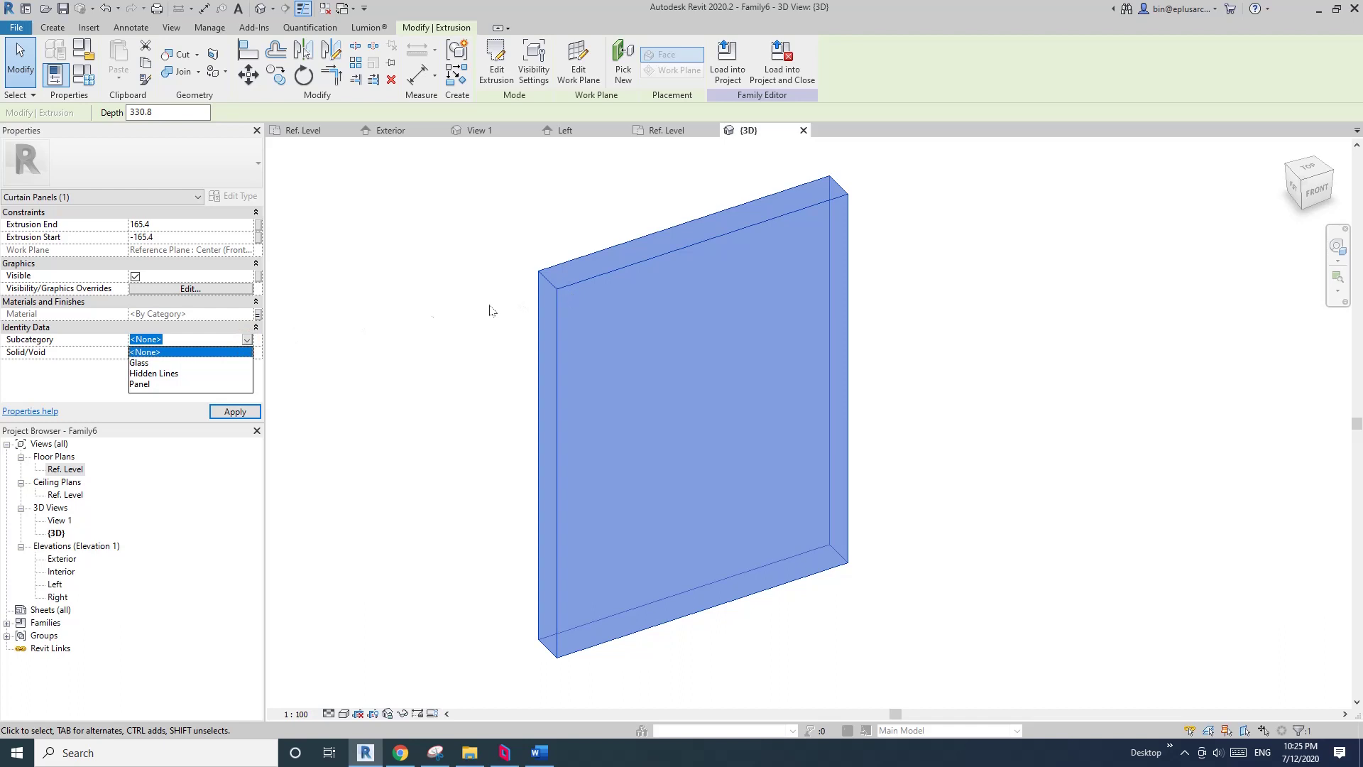
left_click(140, 383)
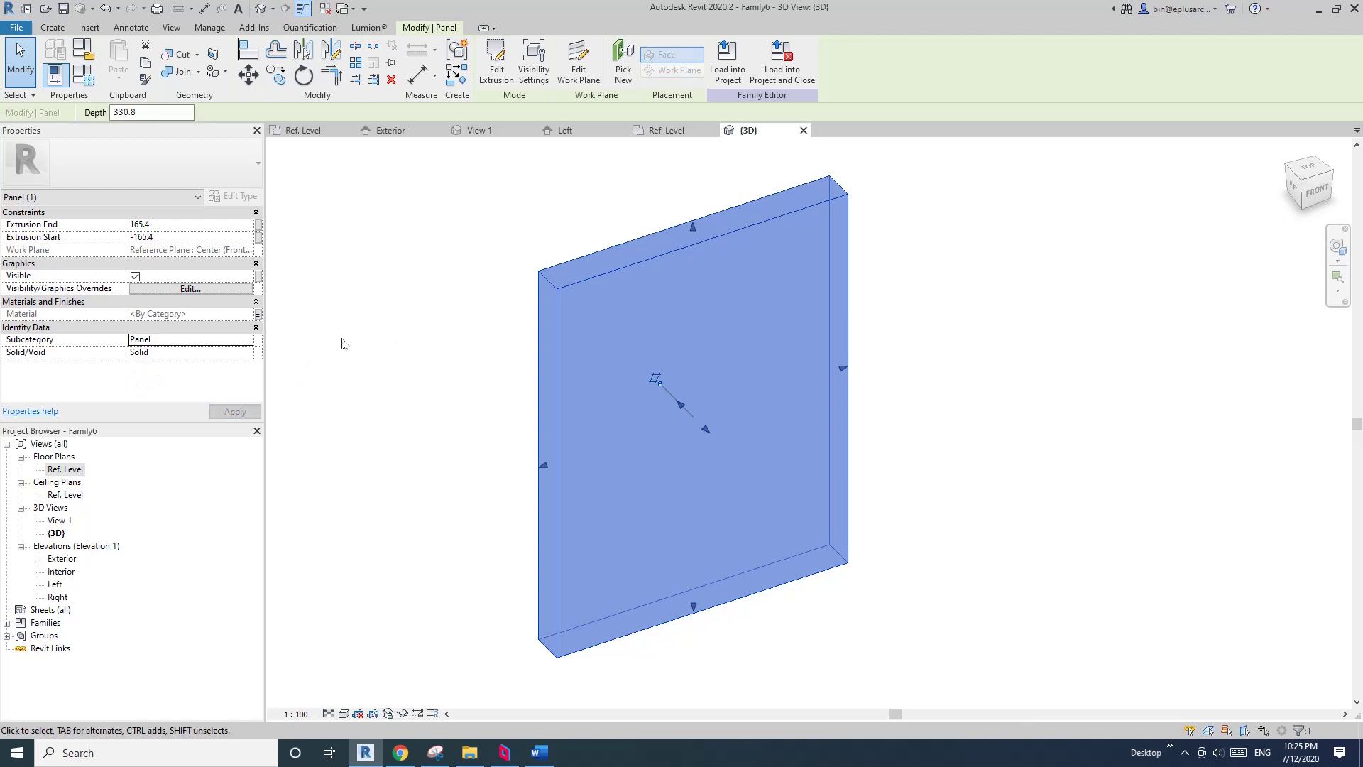
left_click(415, 306)
left_click(631, 312)
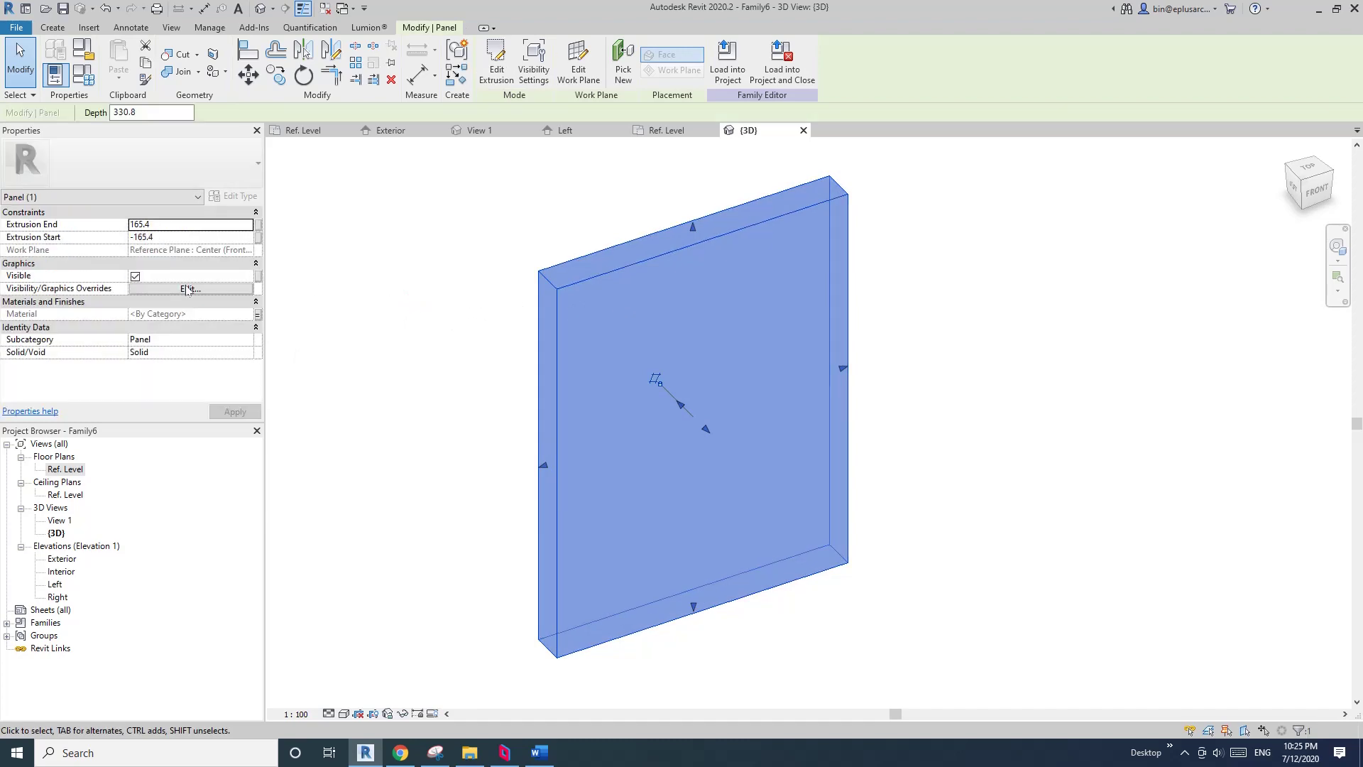
left_click(454, 297)
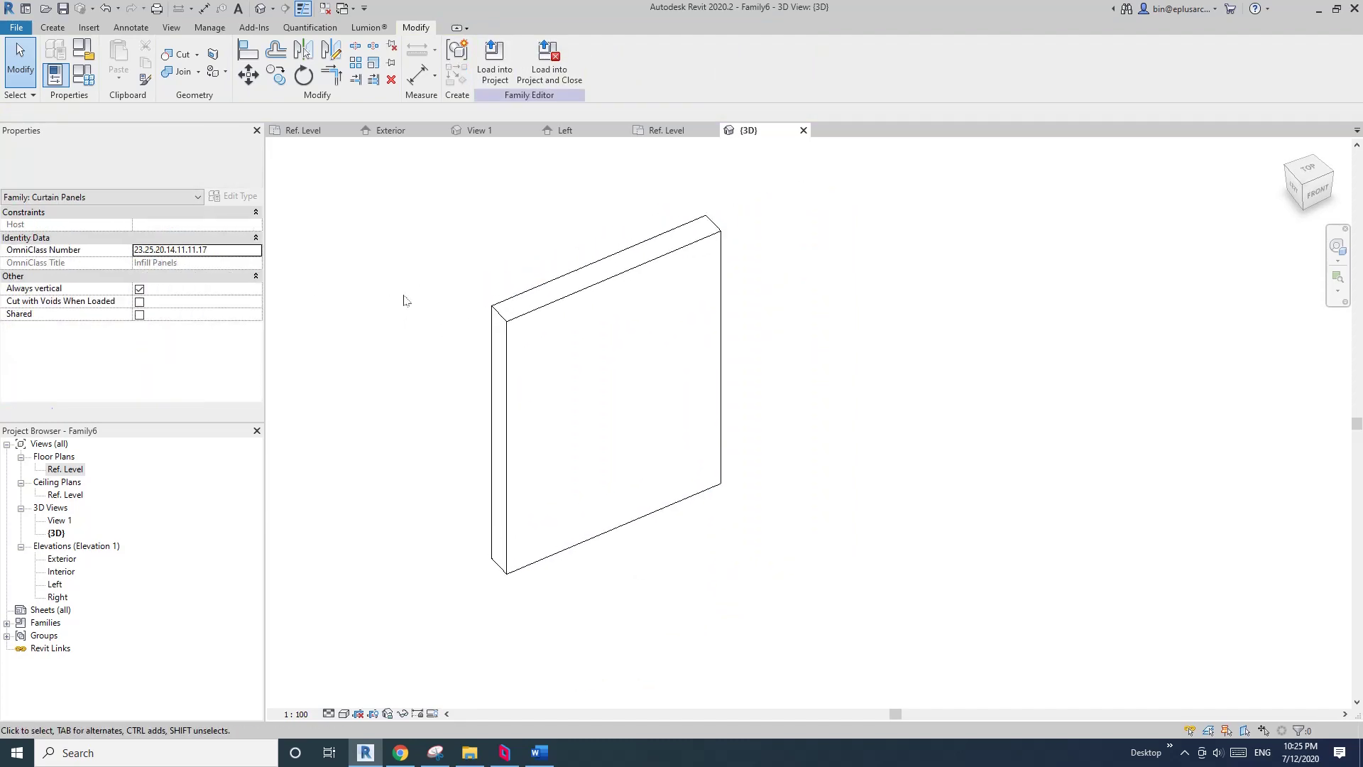
Step: Set the family's Thickness parameter to 10 and apply it to the panel
left_click(83, 84)
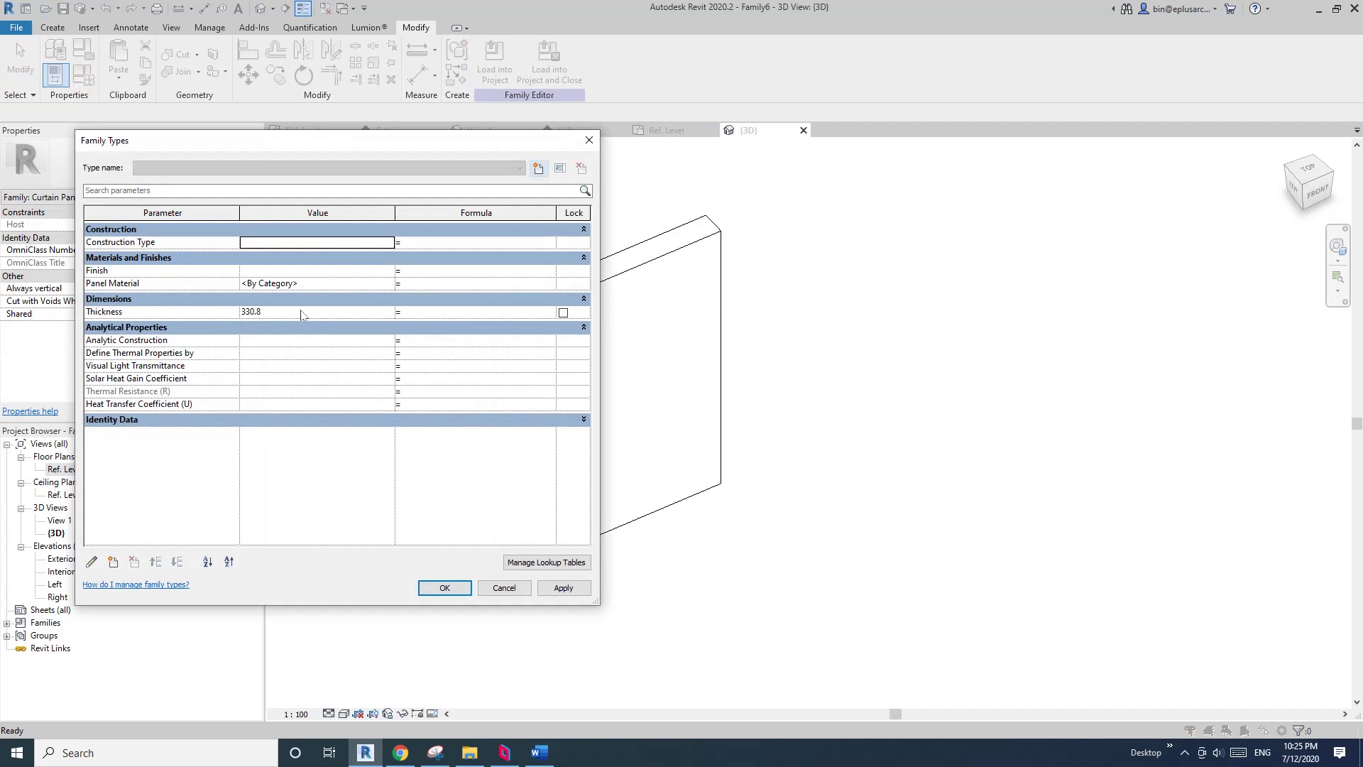
left_click(304, 315)
left_click(571, 589)
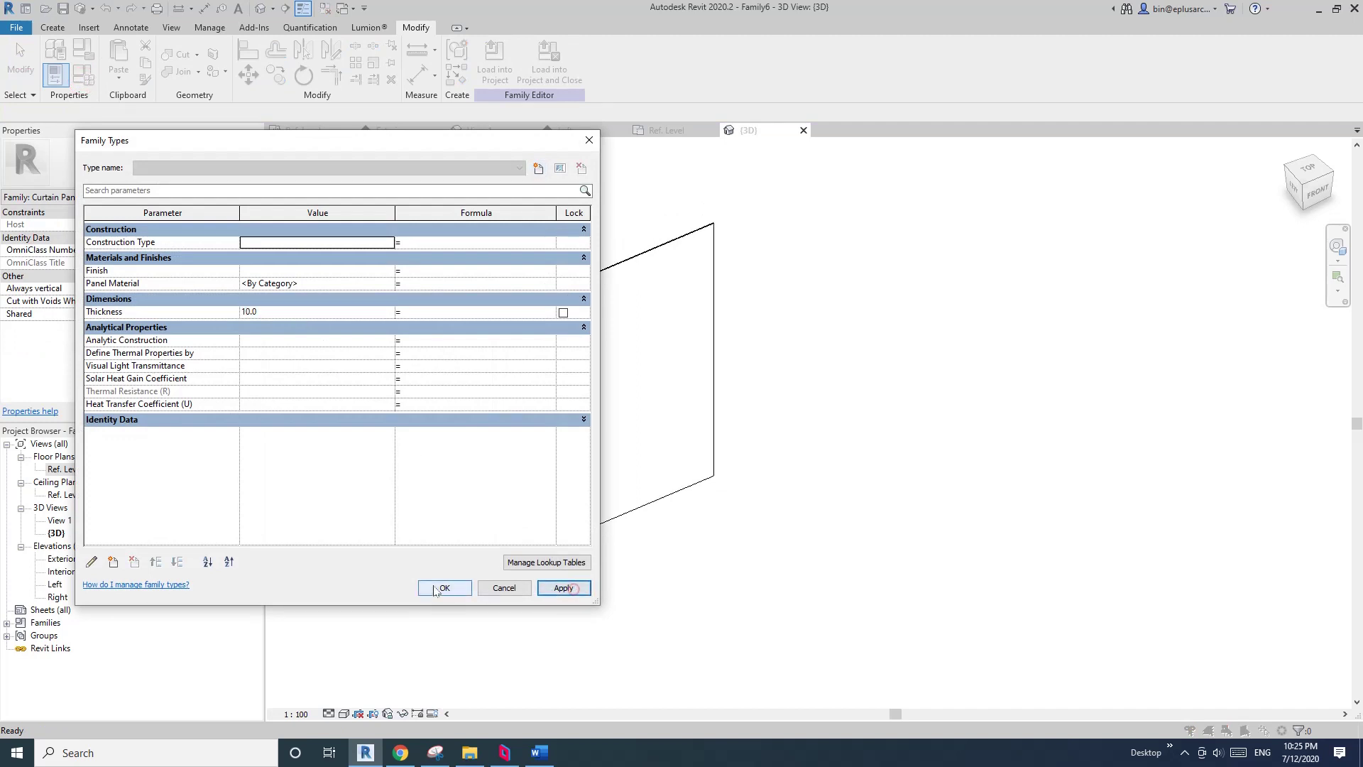
left_click(444, 588)
Step: Close the inactive views, then load the FG text family into the curtain panel family and close it without saving
left_click(324, 9)
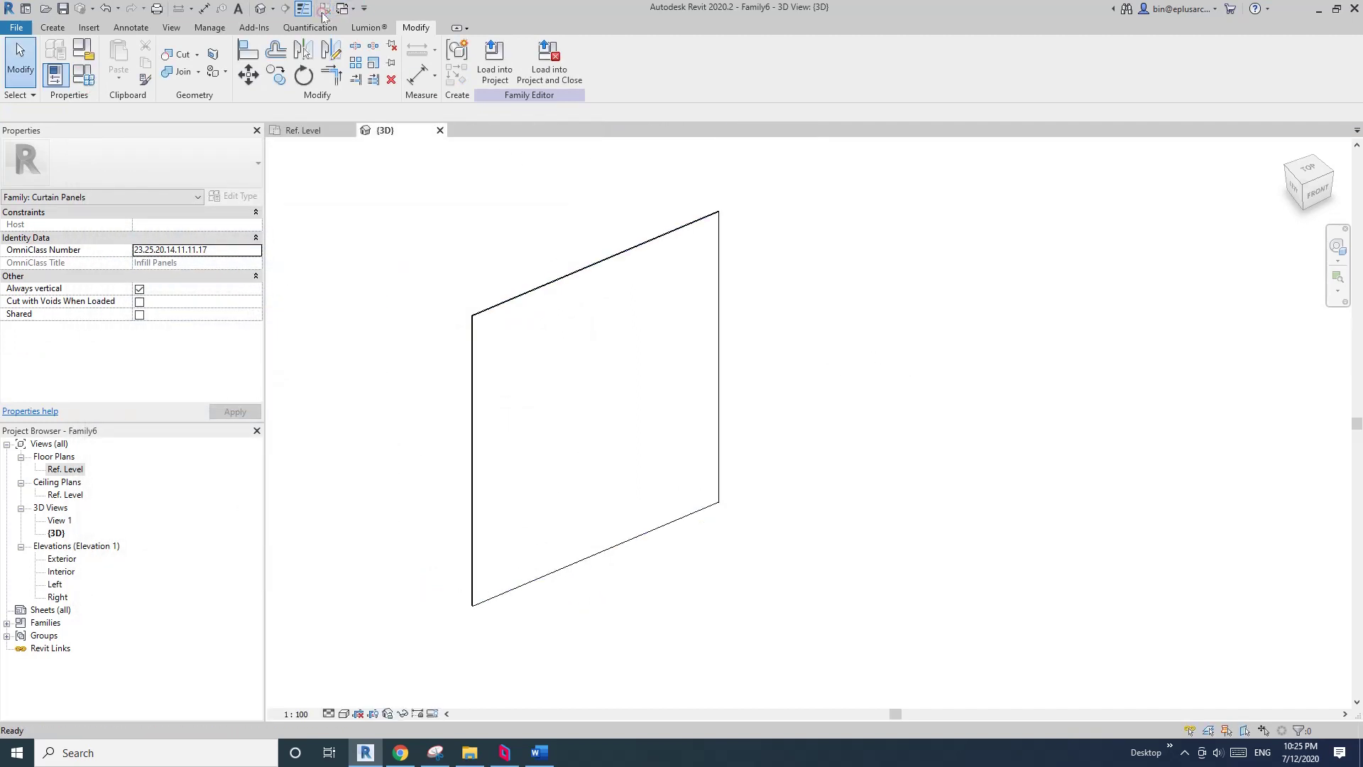
left_click(305, 130)
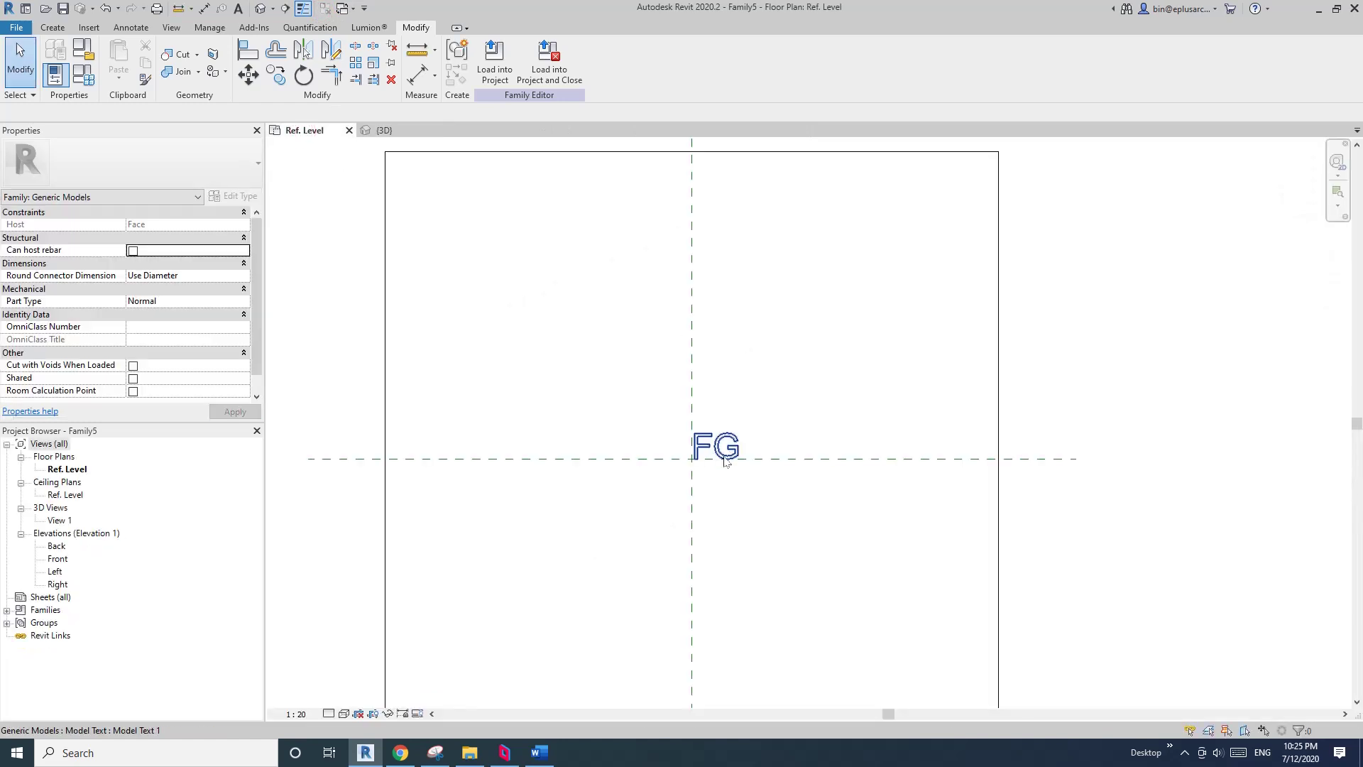
left_click(549, 60)
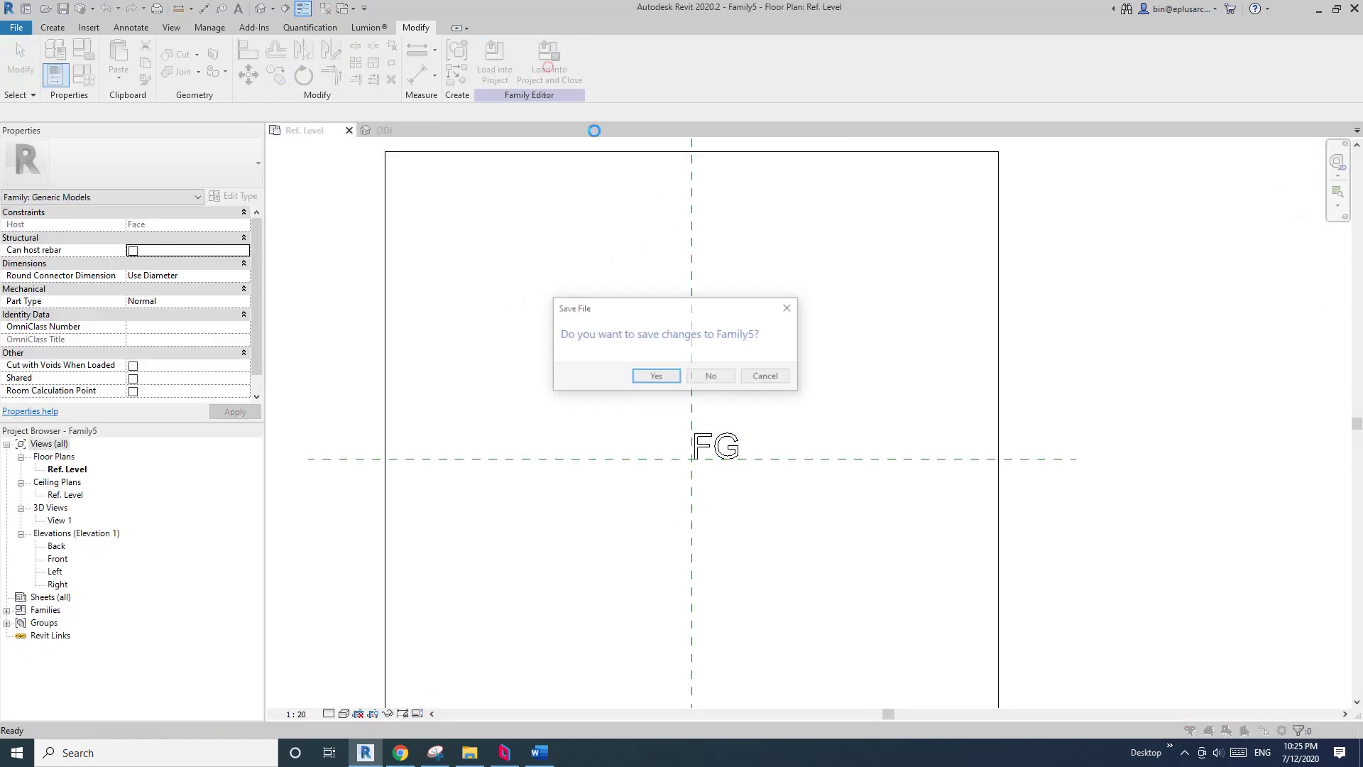
left_click(713, 379)
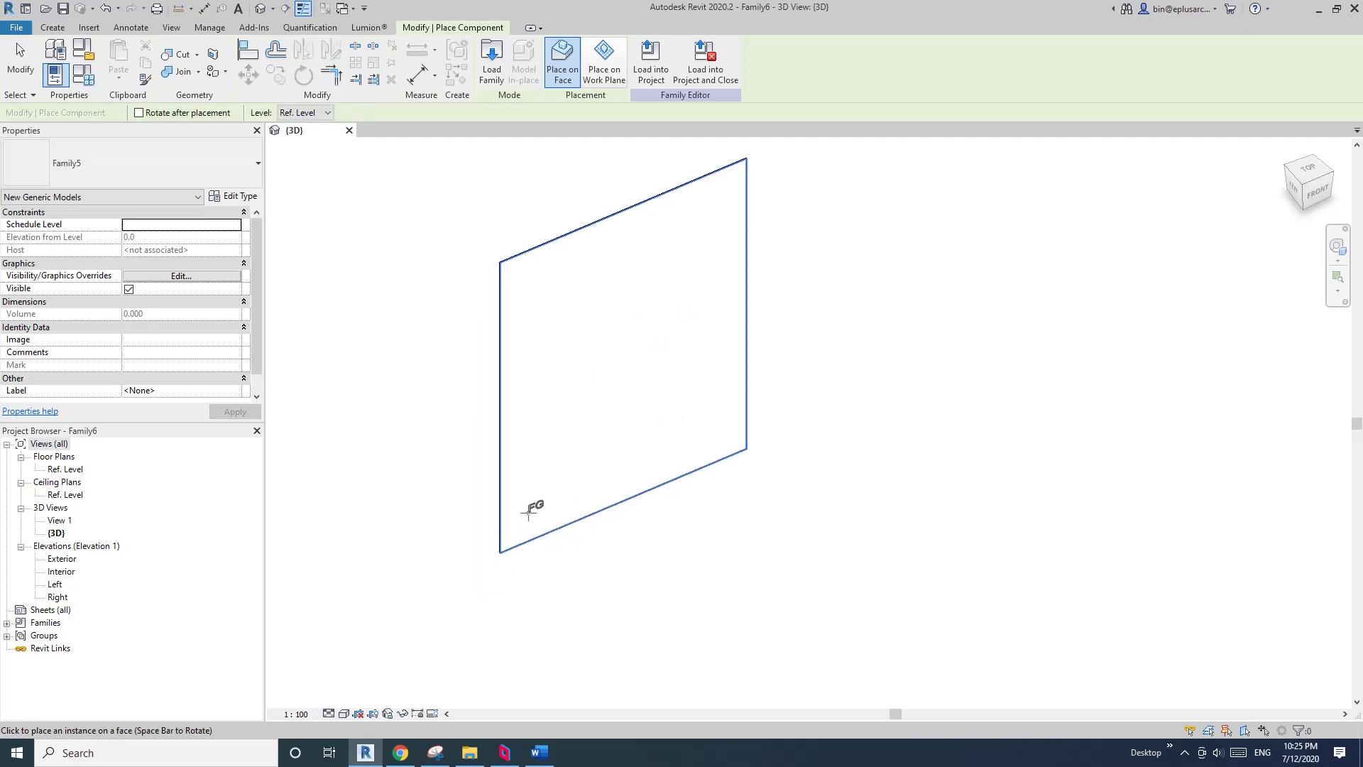
Step: Place FG text instances on the front and back faces of the panel near the lower corners
middle_click_drag(529, 508, 839, 487, "shift")
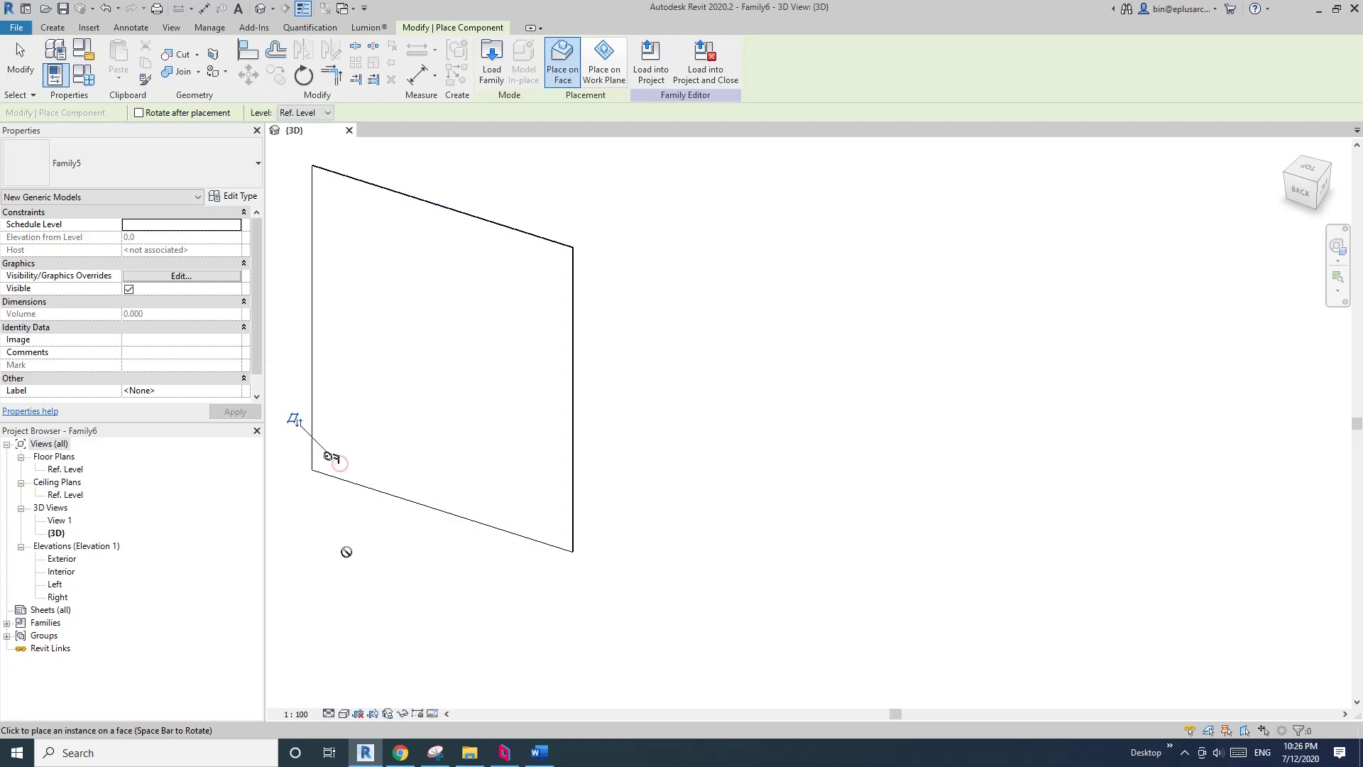
key("Escape")
key("Escape")
scroll(362, 517, "up", 3)
middle_click_drag(311, 485, 437, 476)
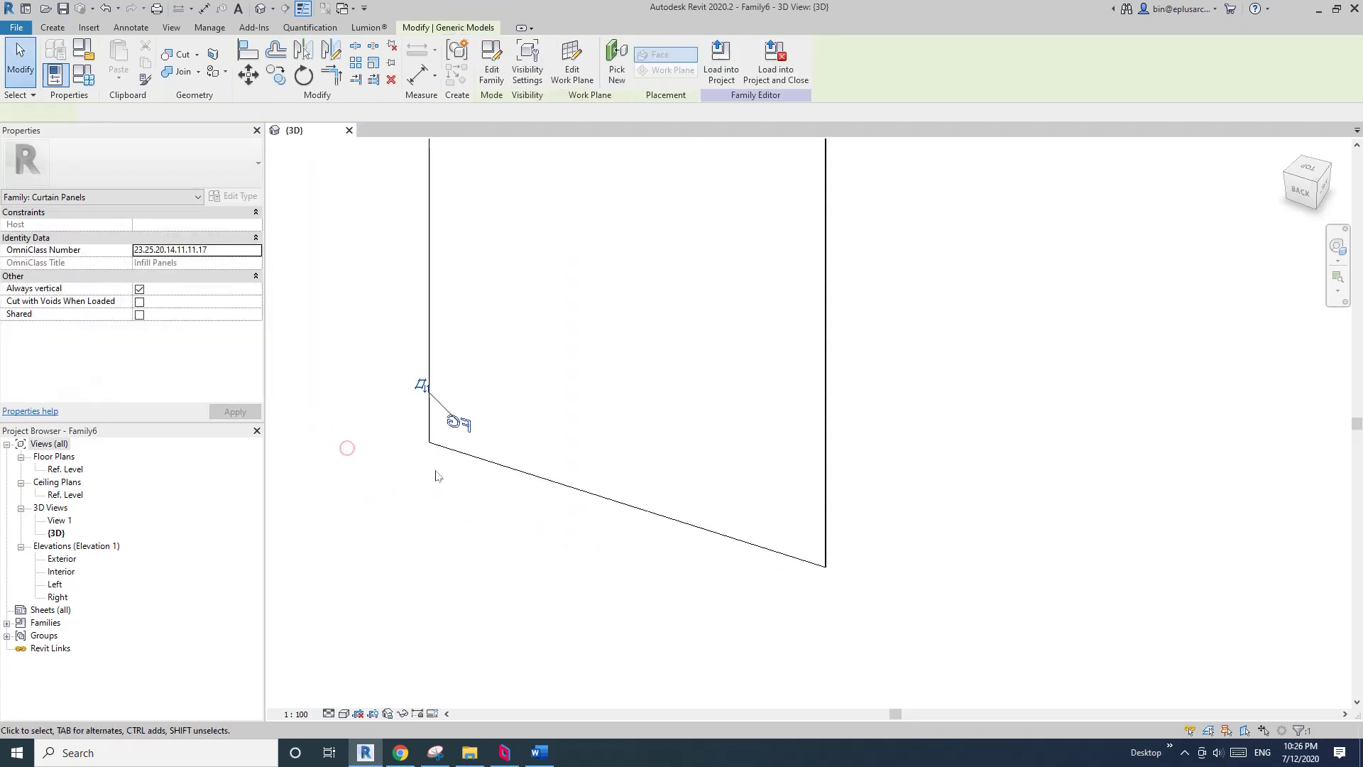
left_click(423, 357)
scroll(412, 470, "up", 1)
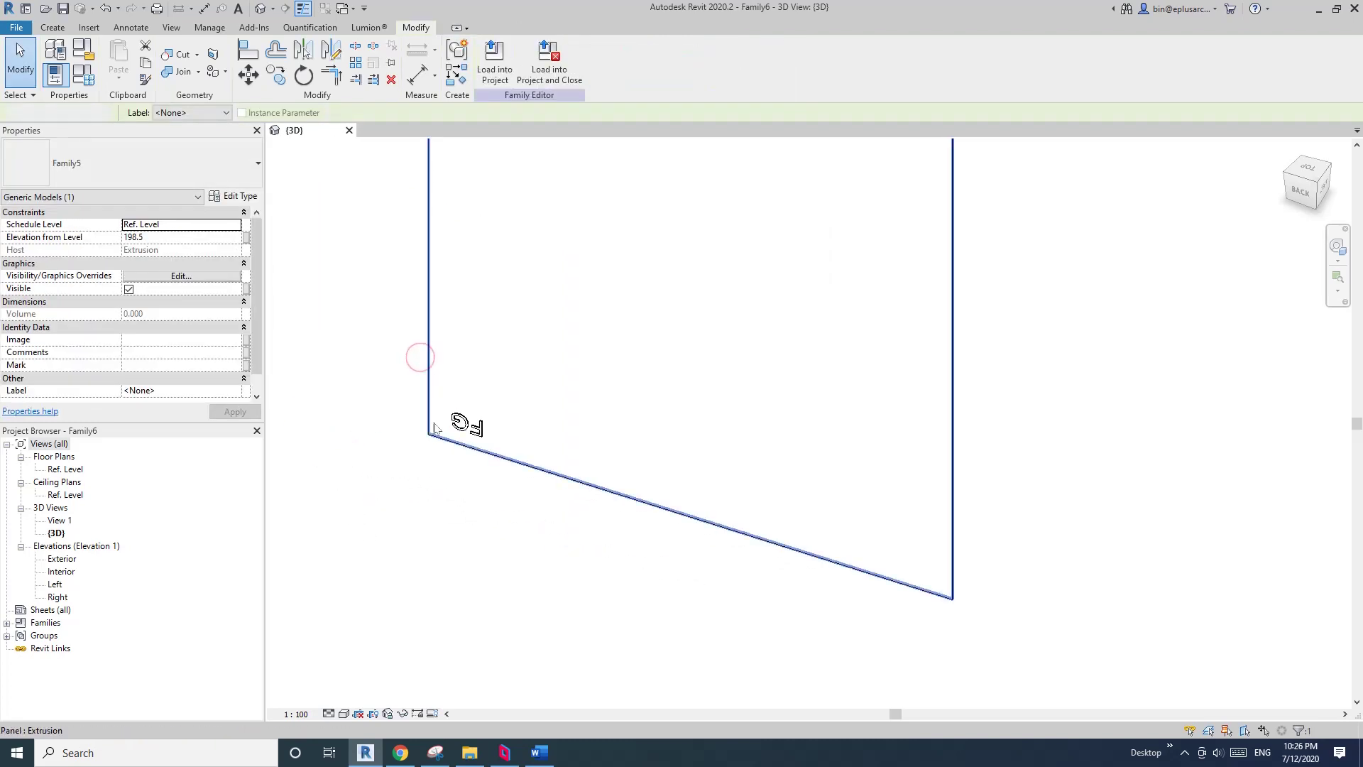
Step: Rotate the back-face FG text upright, reposition it near the panel's lower corner, and check the front-face text
left_click(463, 424)
scroll(489, 436, "up", 1)
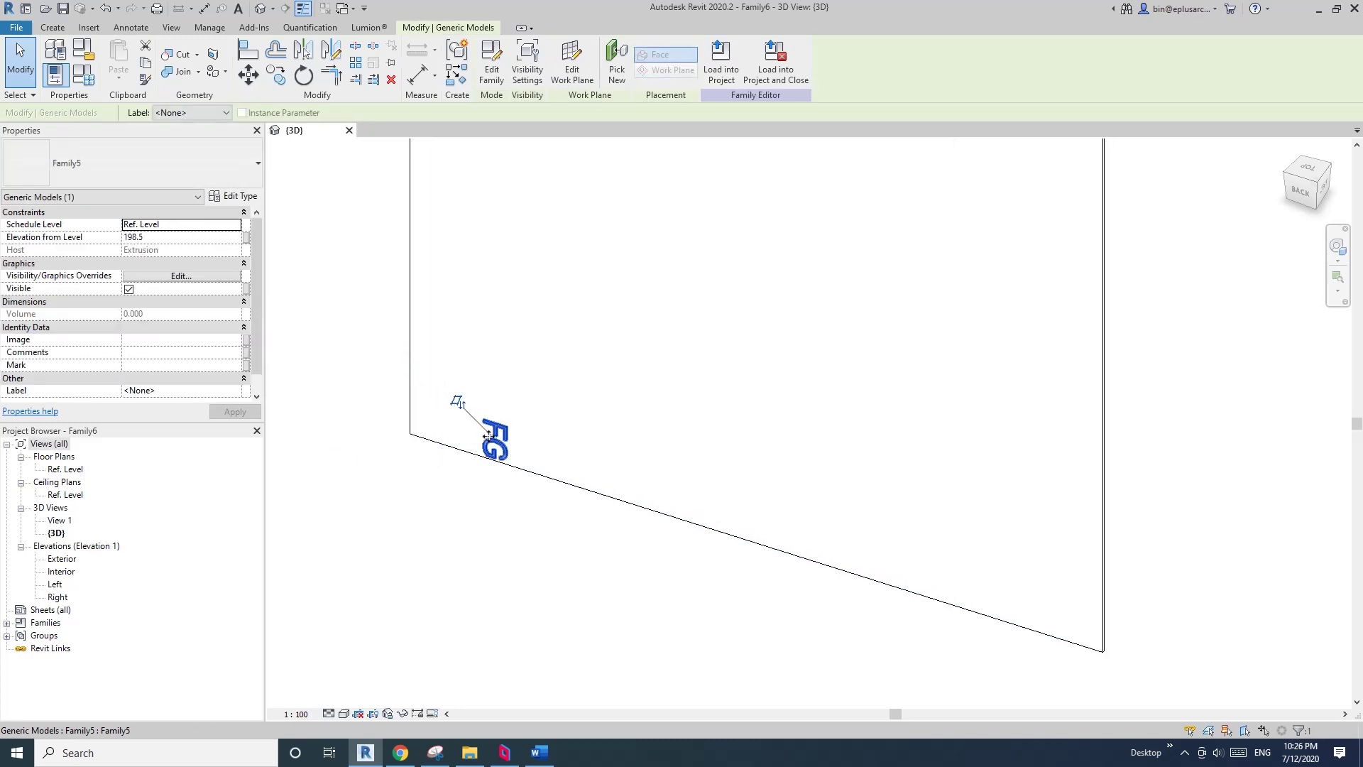
mouse_move(489, 435)
left_mouse_down()
mouse_move(501, 469)
mouse_move(489, 408)
mouse_move(511, 424)
left_mouse_up()
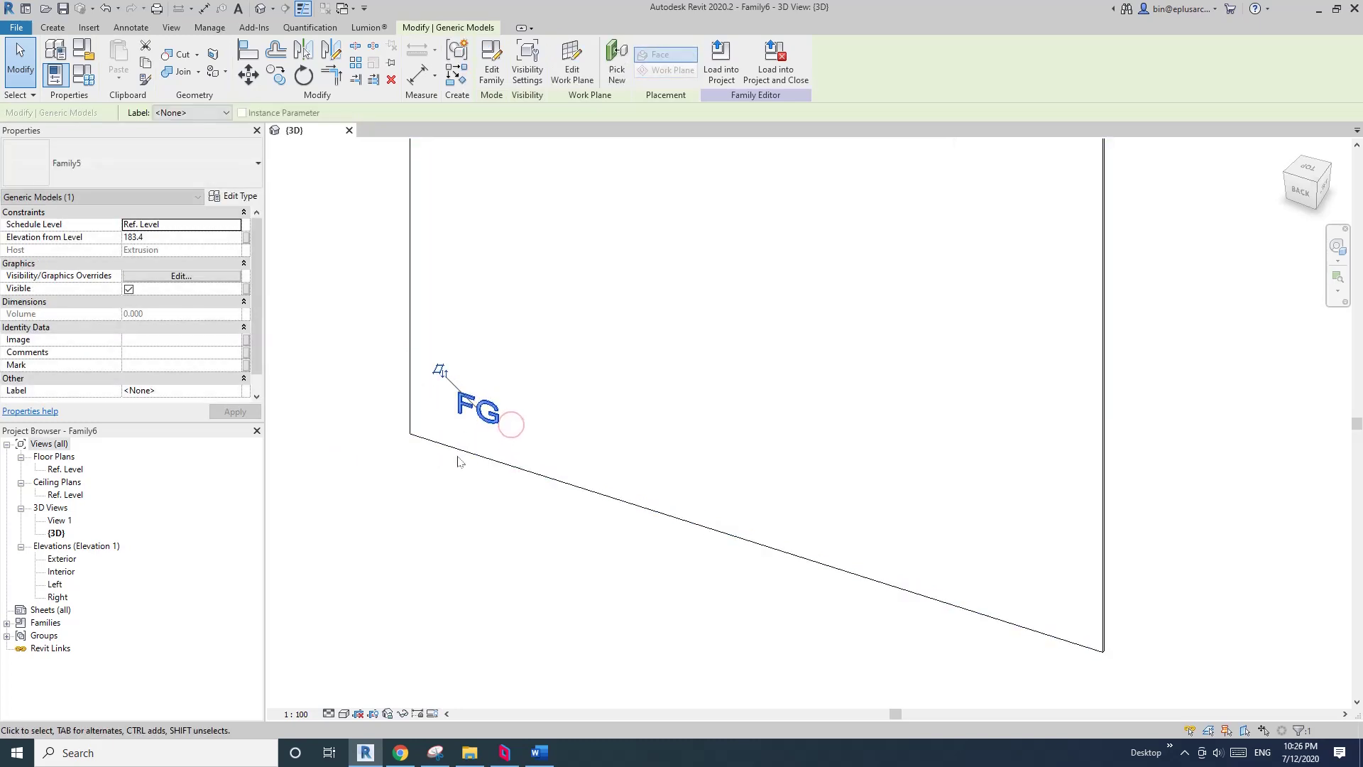
left_click(460, 465)
middle_click_drag(460, 464, 639, 522, "shift")
left_click(828, 532)
left_click(326, 517)
Step: In the Exterior elevation, draw a vertical reference plane beside each FG text and one horizontal plane across the panel near its base
left_click(61, 559)
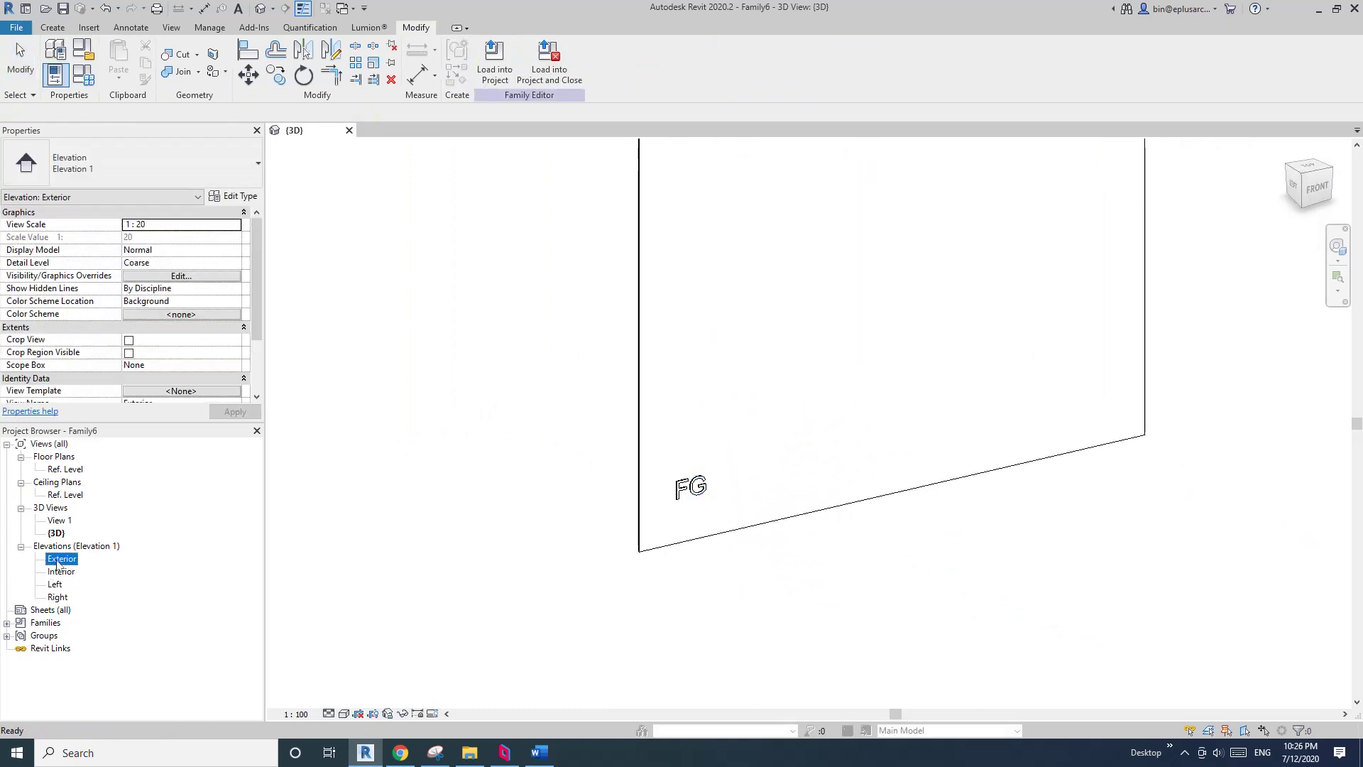
double_click(60, 560)
key("r")
key("p")
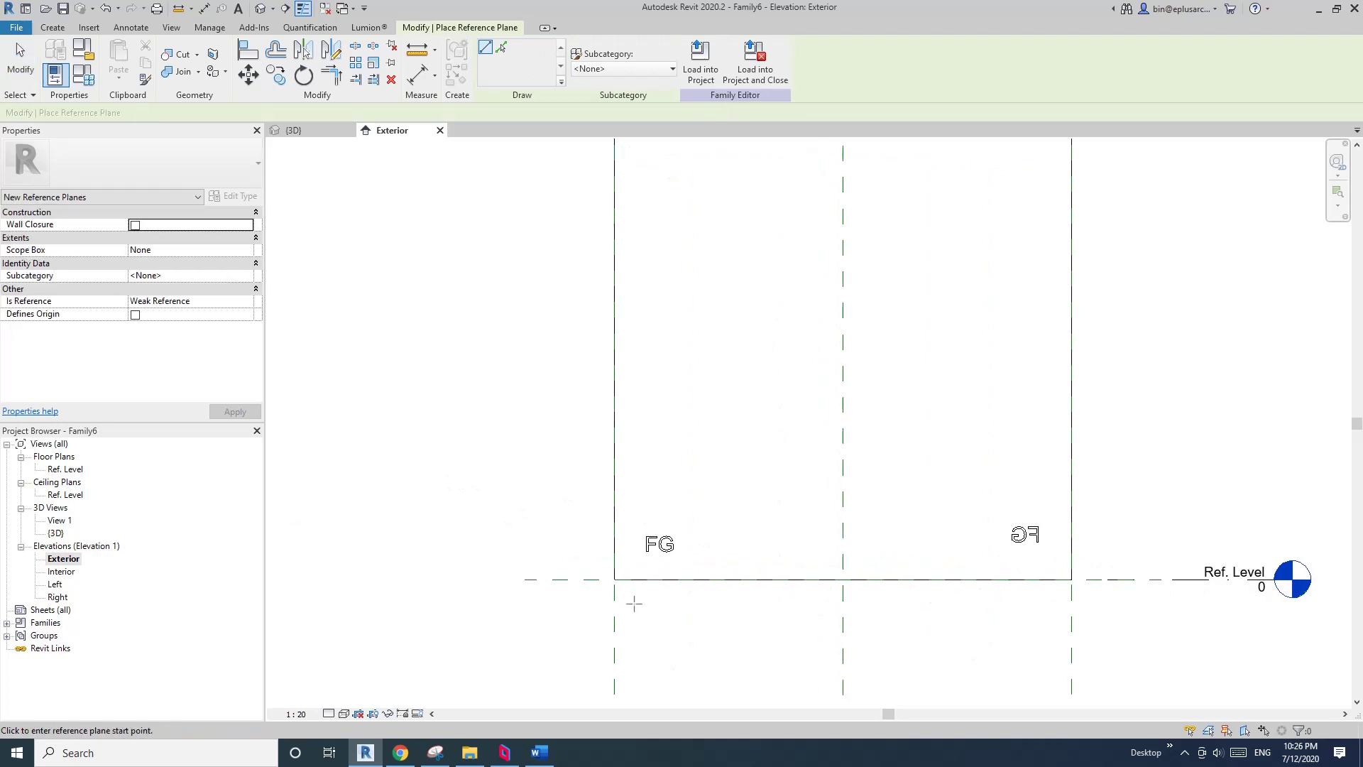
left_click(633, 616)
left_click(632, 489)
left_click(541, 551)
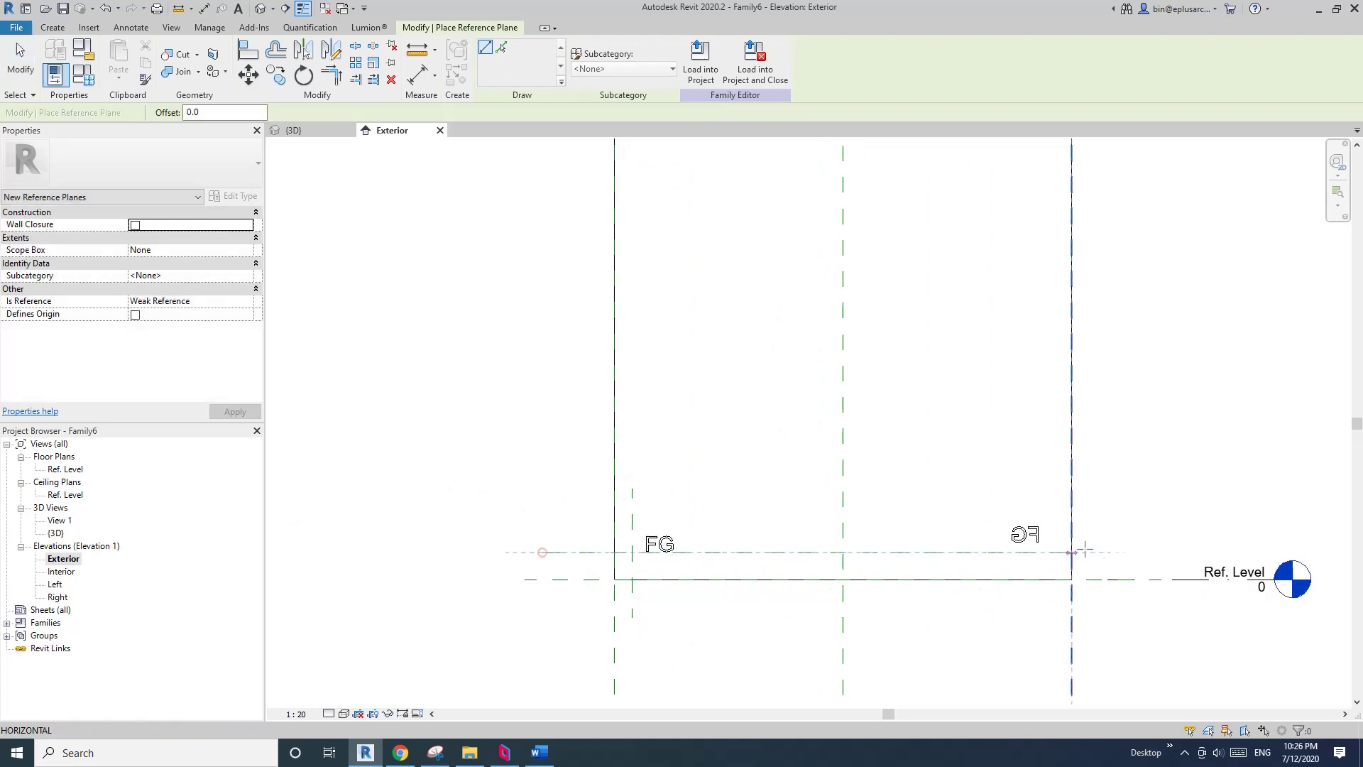
left_click(1085, 552)
left_click(1050, 616)
left_click(1050, 496)
key("Escape")
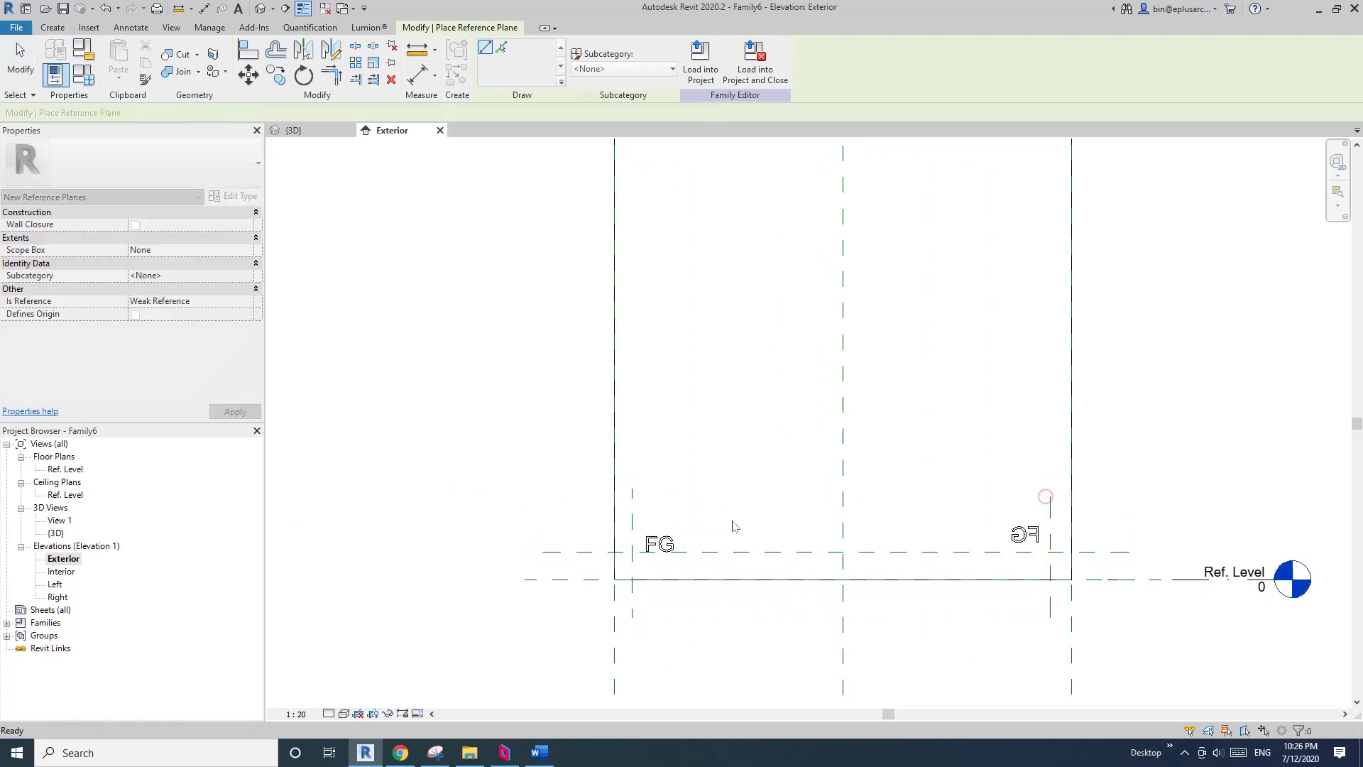
key("Escape")
Step: Dimension each new vertical reference plane to its adjacent panel side edge
middle_click_drag(734, 526, 742, 474)
key("d")
key("i")
left_click(621, 555)
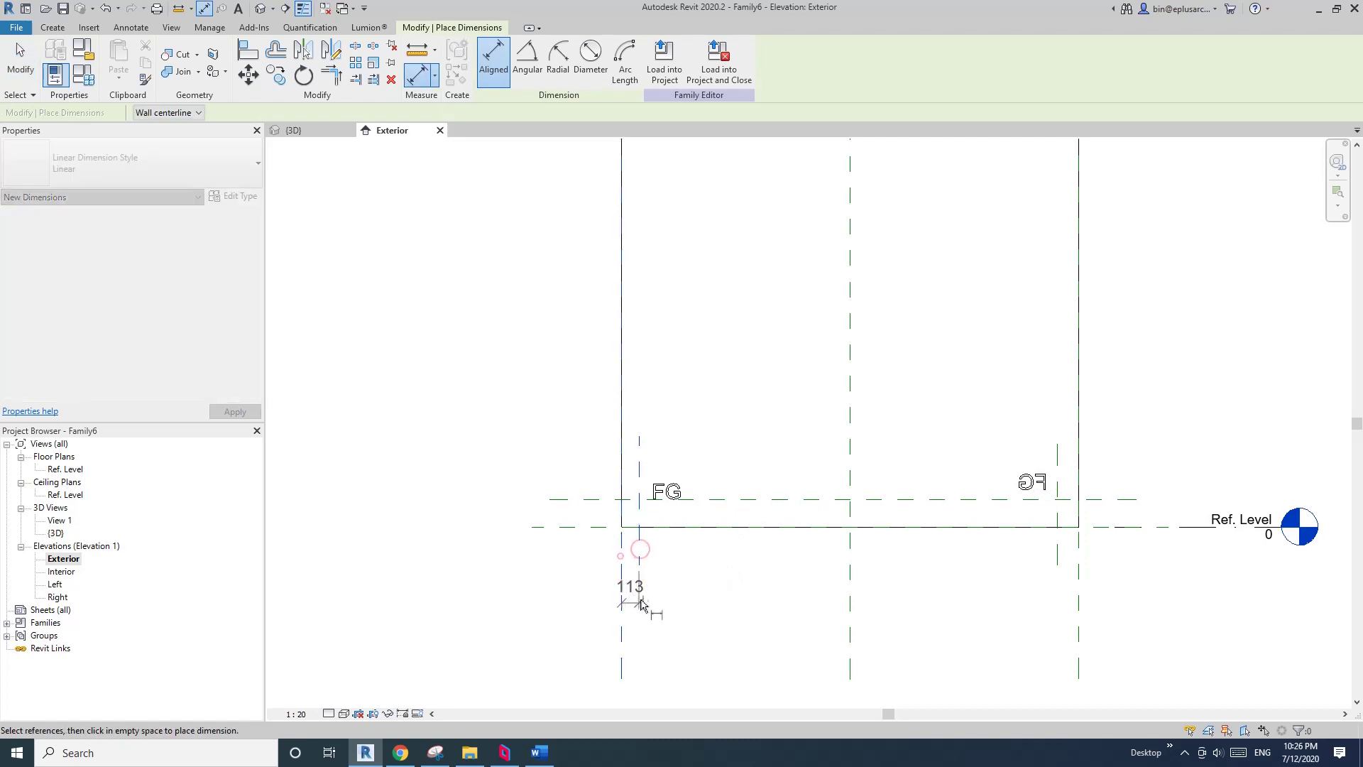
left_click(641, 606)
middle_click_drag(929, 593, 897, 585)
left_click(1026, 549)
left_click(1044, 560)
left_click(1023, 602)
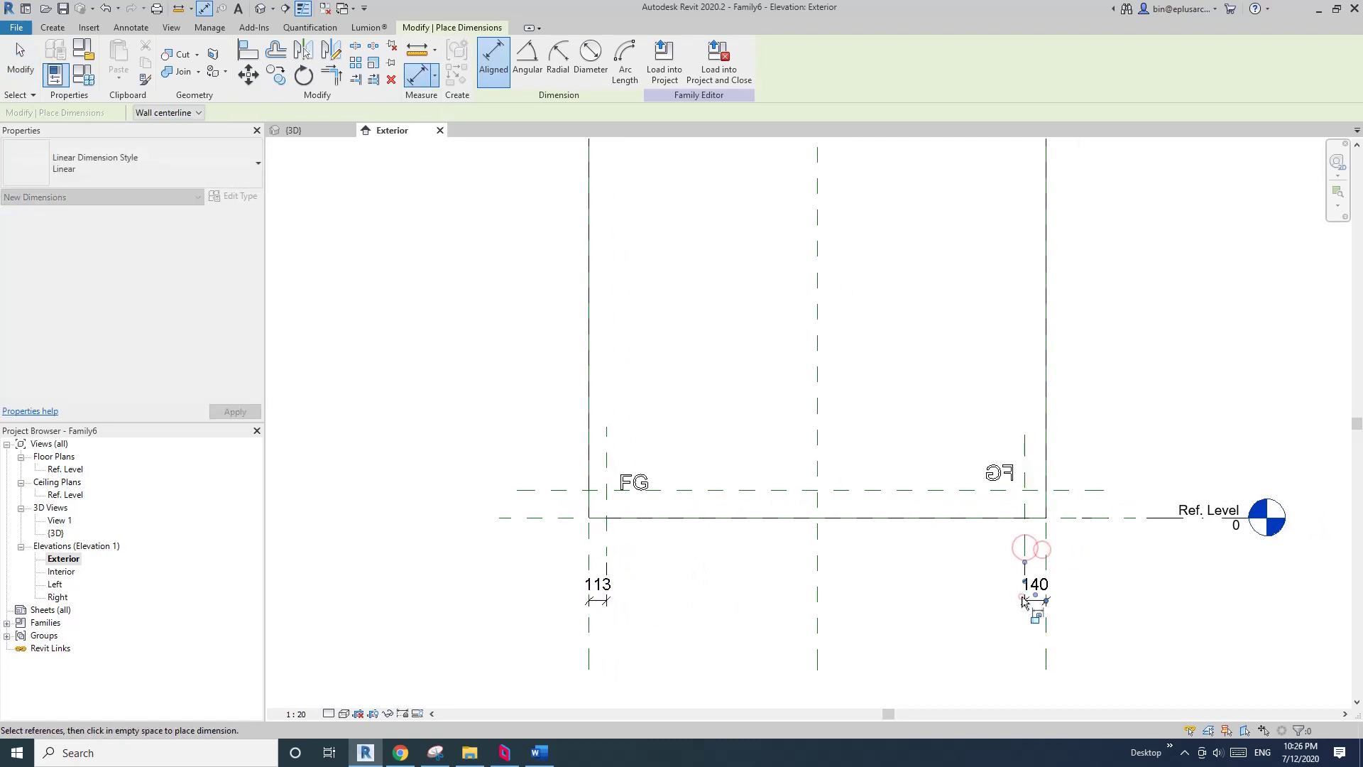
key("Escape")
Step: Label both side offset dimensions with a new family type parameter named Code Offset
left_click(1034, 597)
left_click(599, 586, "ctrl")
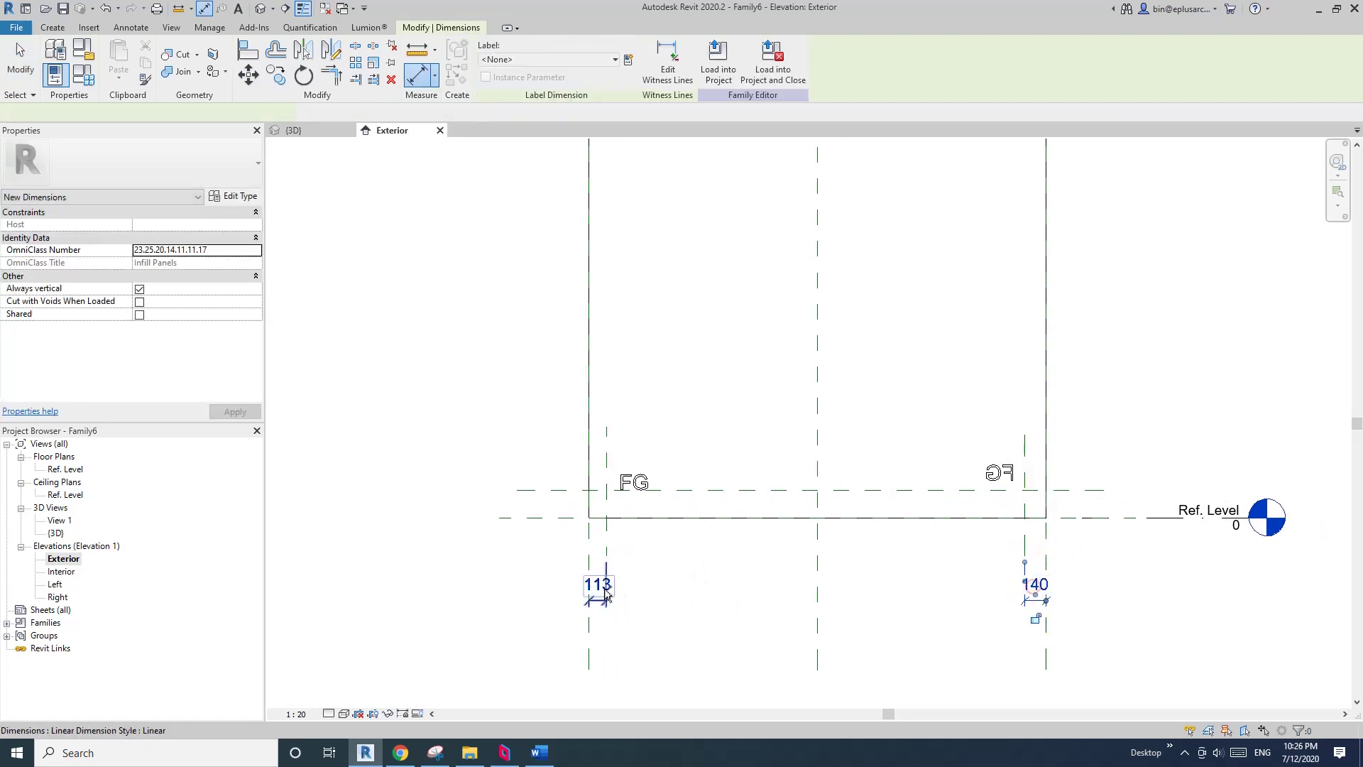
left_click(629, 60)
type("C")
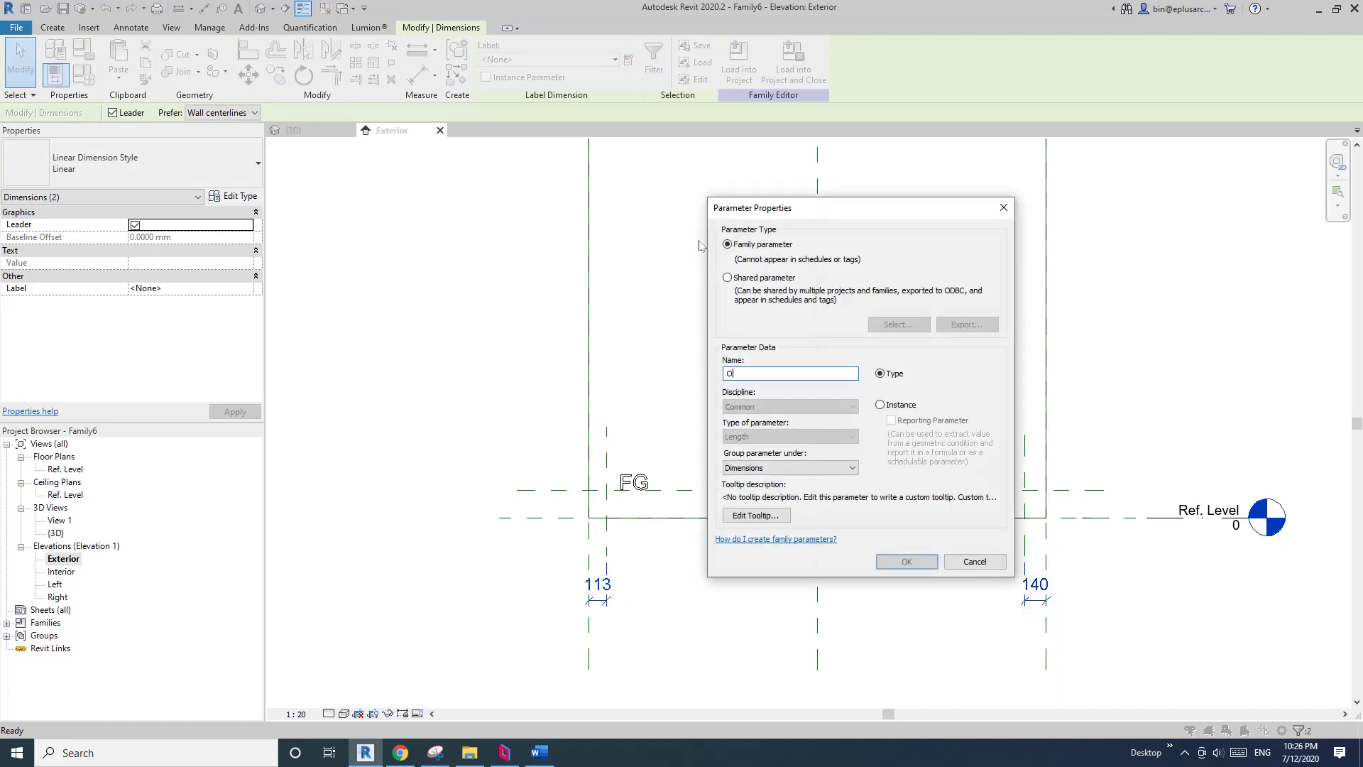
type("ode Offset")
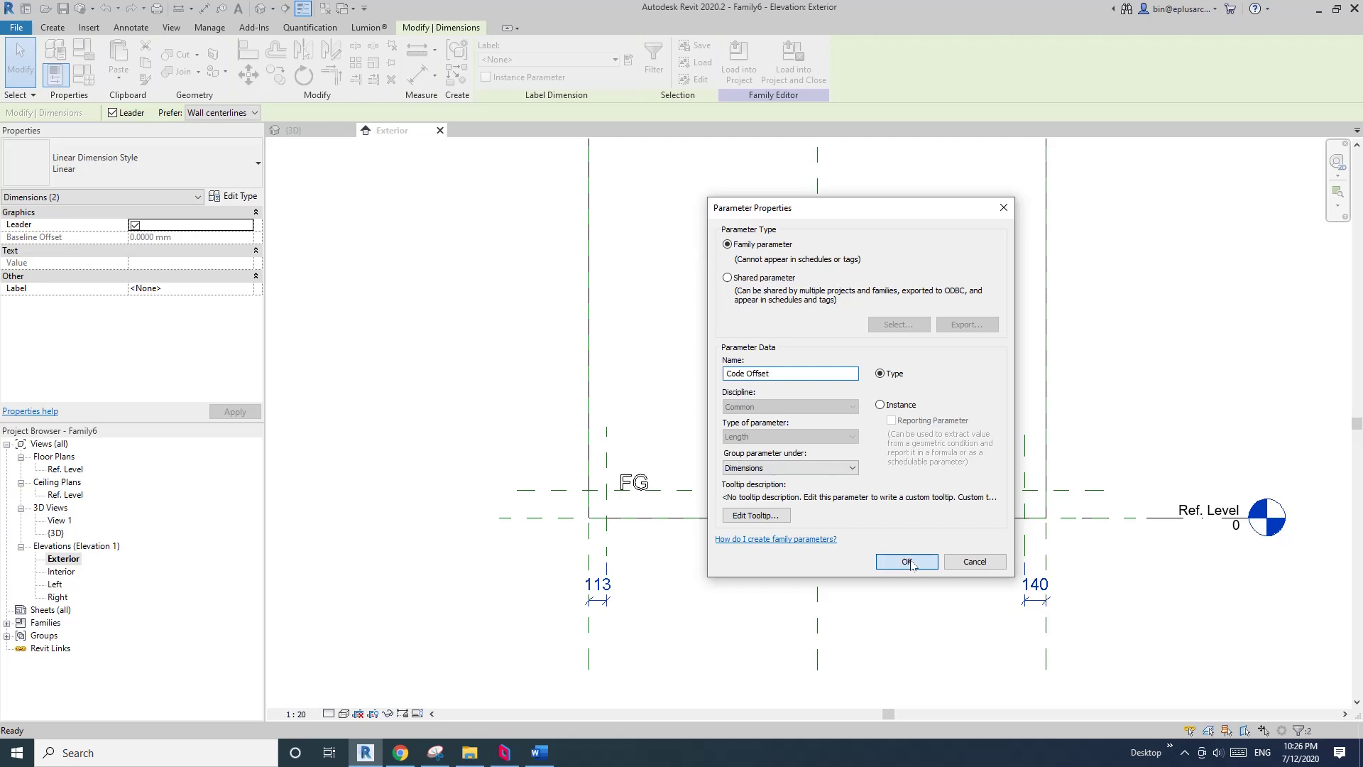
left_click(907, 561)
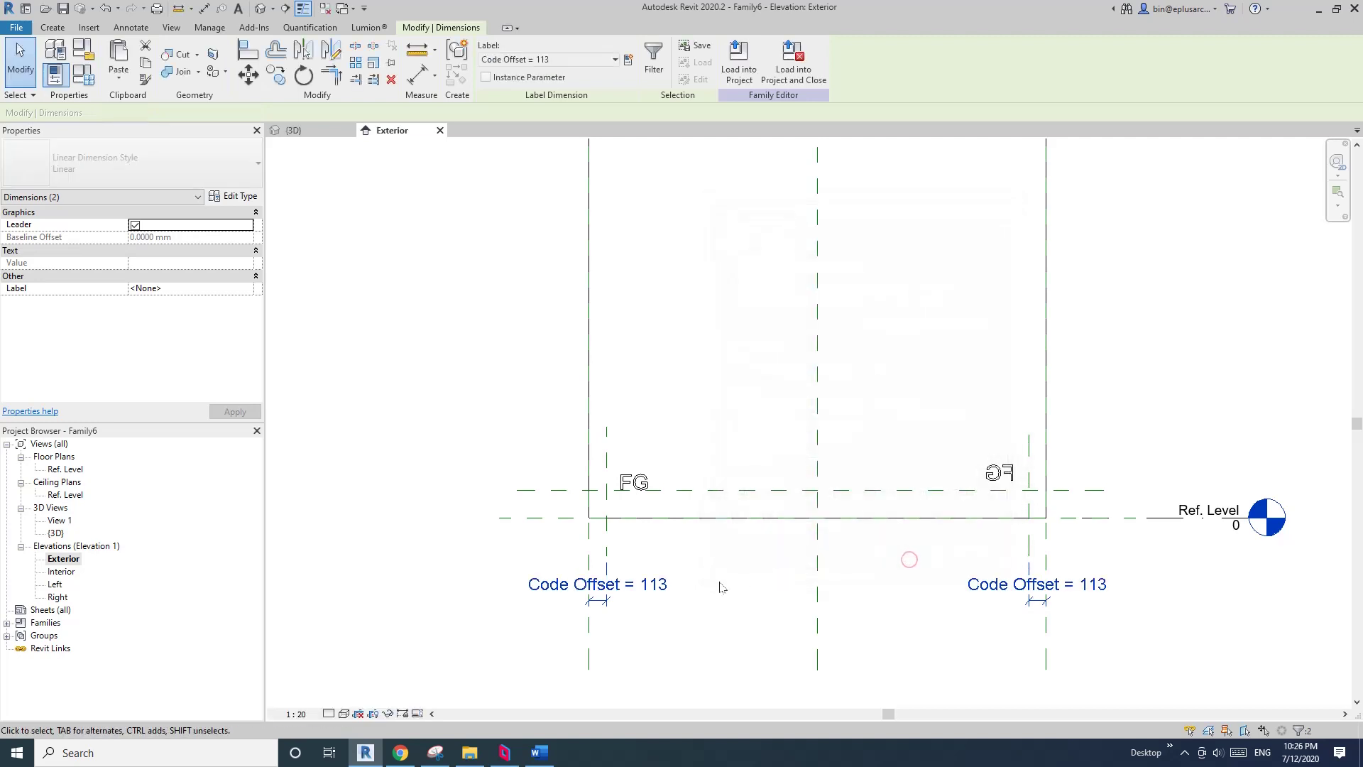
Step: Dimension the new horizontal reference plane to the panel's base and label the dimension with Code Offset
key("d")
key("i")
left_click(556, 491)
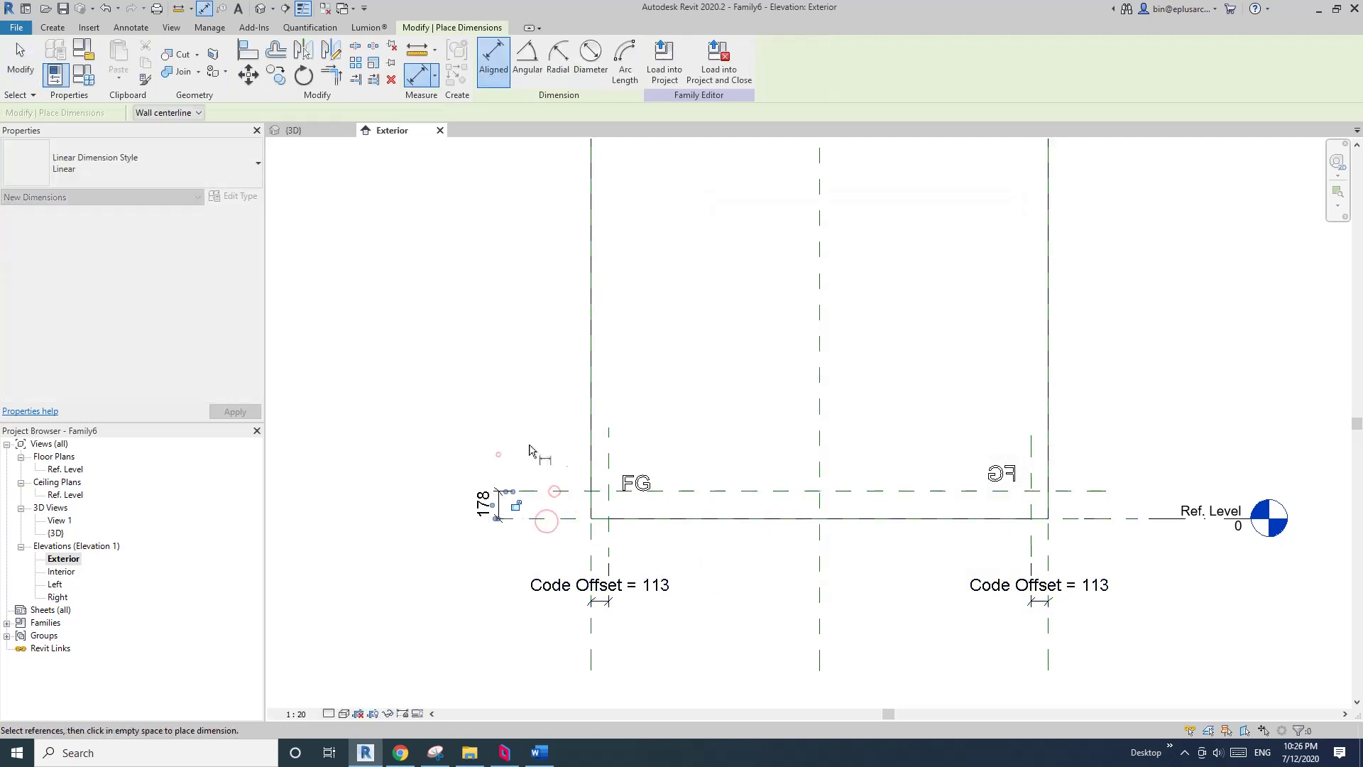
left_click(497, 455)
key("Escape")
left_click(566, 60)
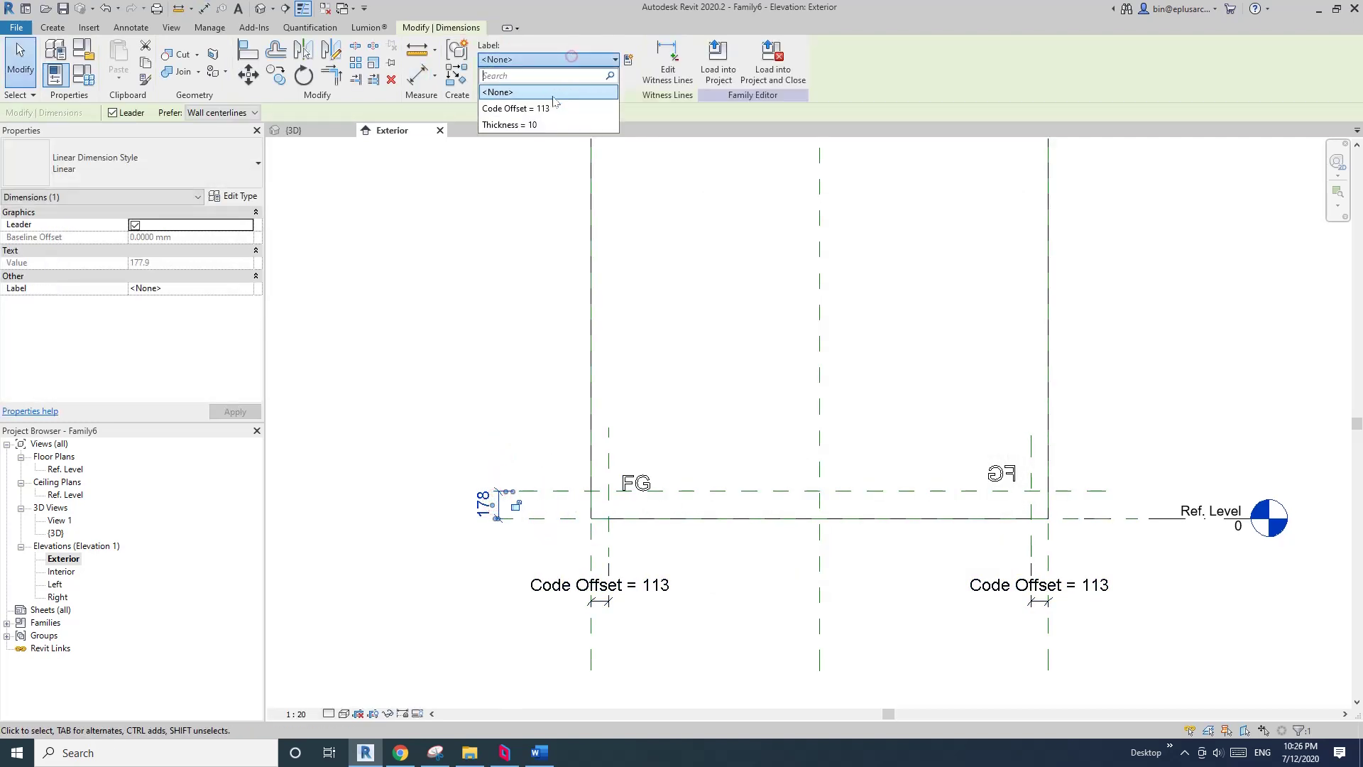
left_click(518, 108)
key("Escape")
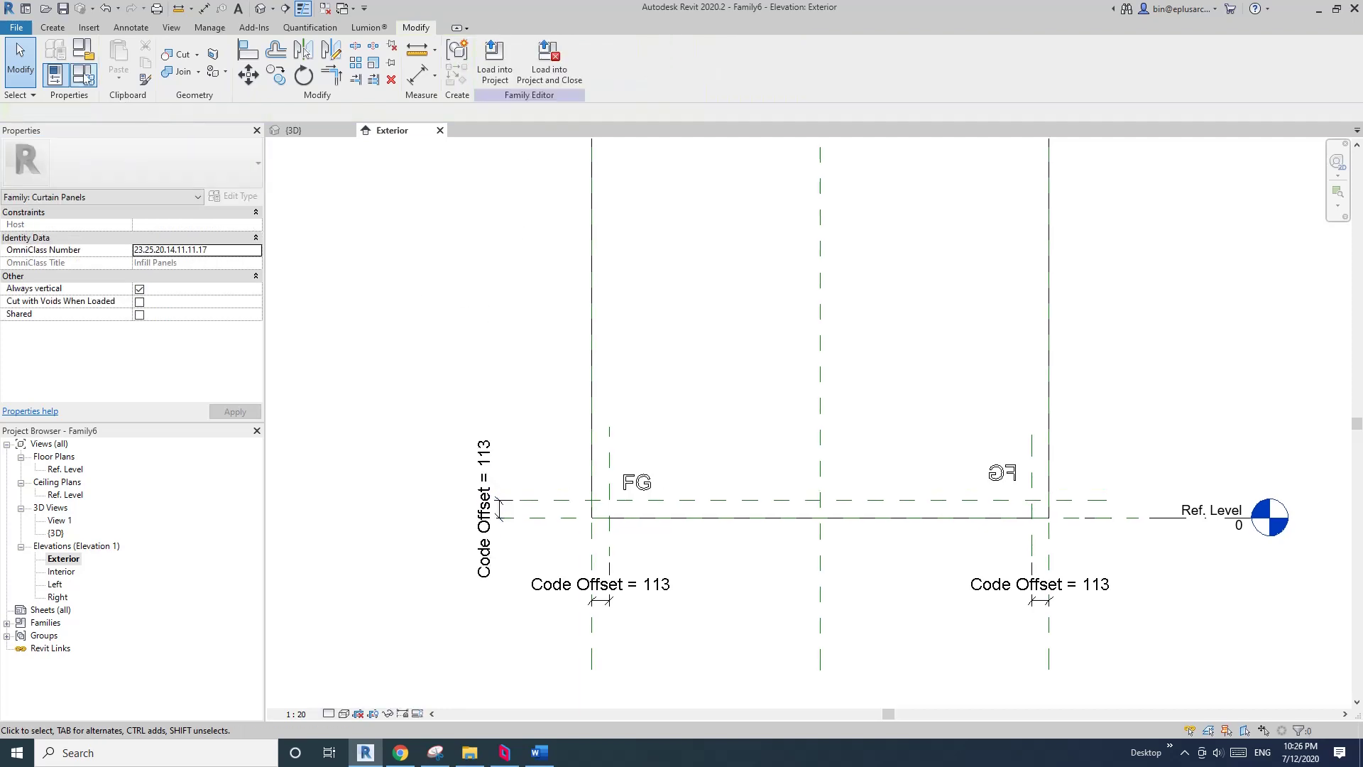
Step: Set the Code Offset parameter to 150 in the family types
left_click(83, 73)
left_click(282, 312)
type("150")
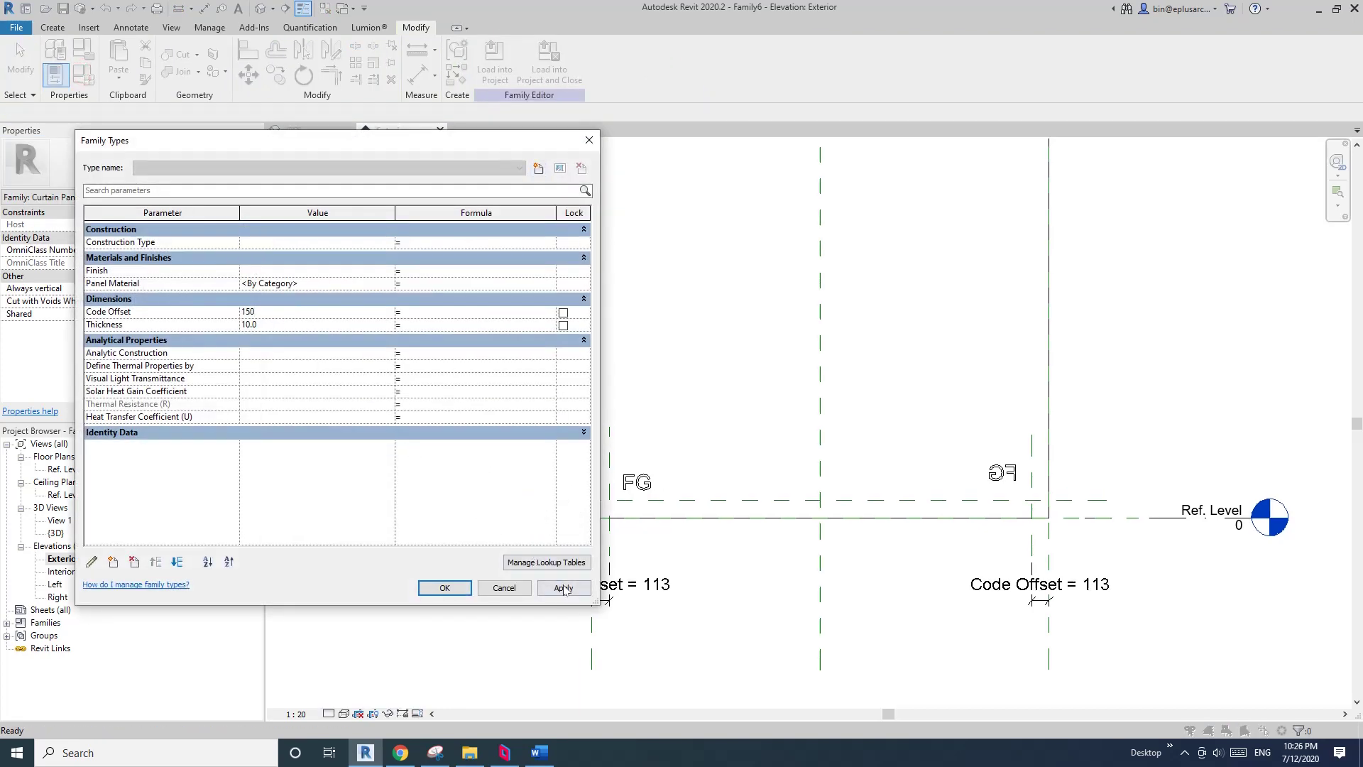
left_click(563, 588)
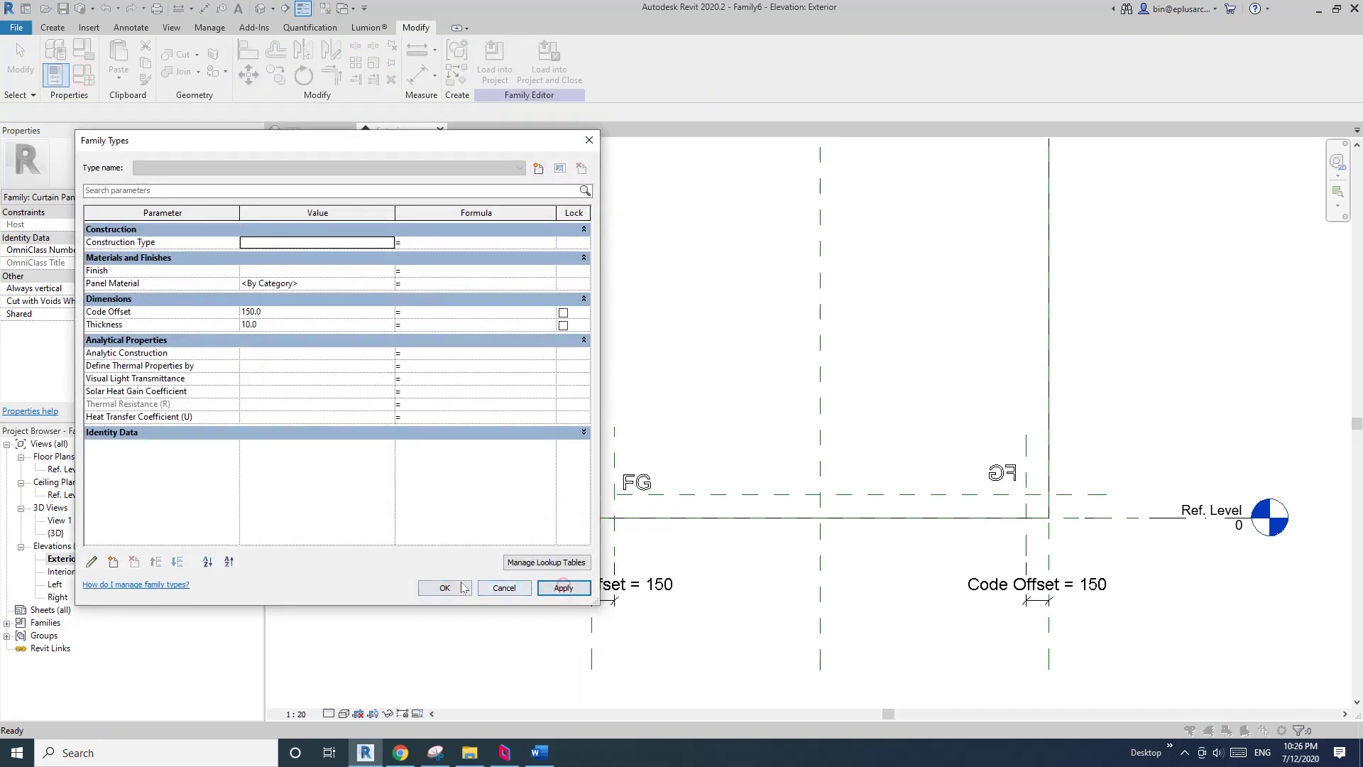
key("Return")
Step: Align the readable front-face FG text to its vertical offset plane and to the horizontal reference plane
key("a")
key("l")
scroll(621, 459, "up", 2)
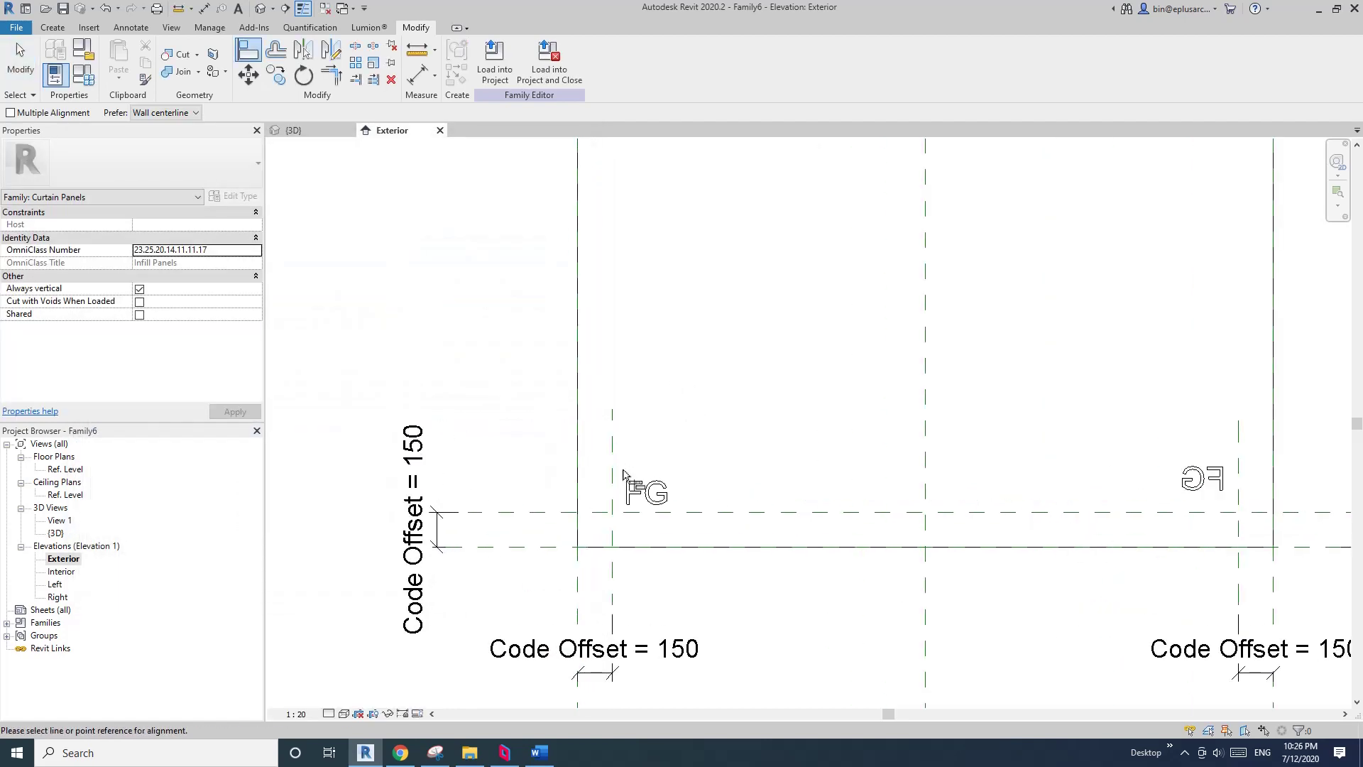
left_click(610, 460)
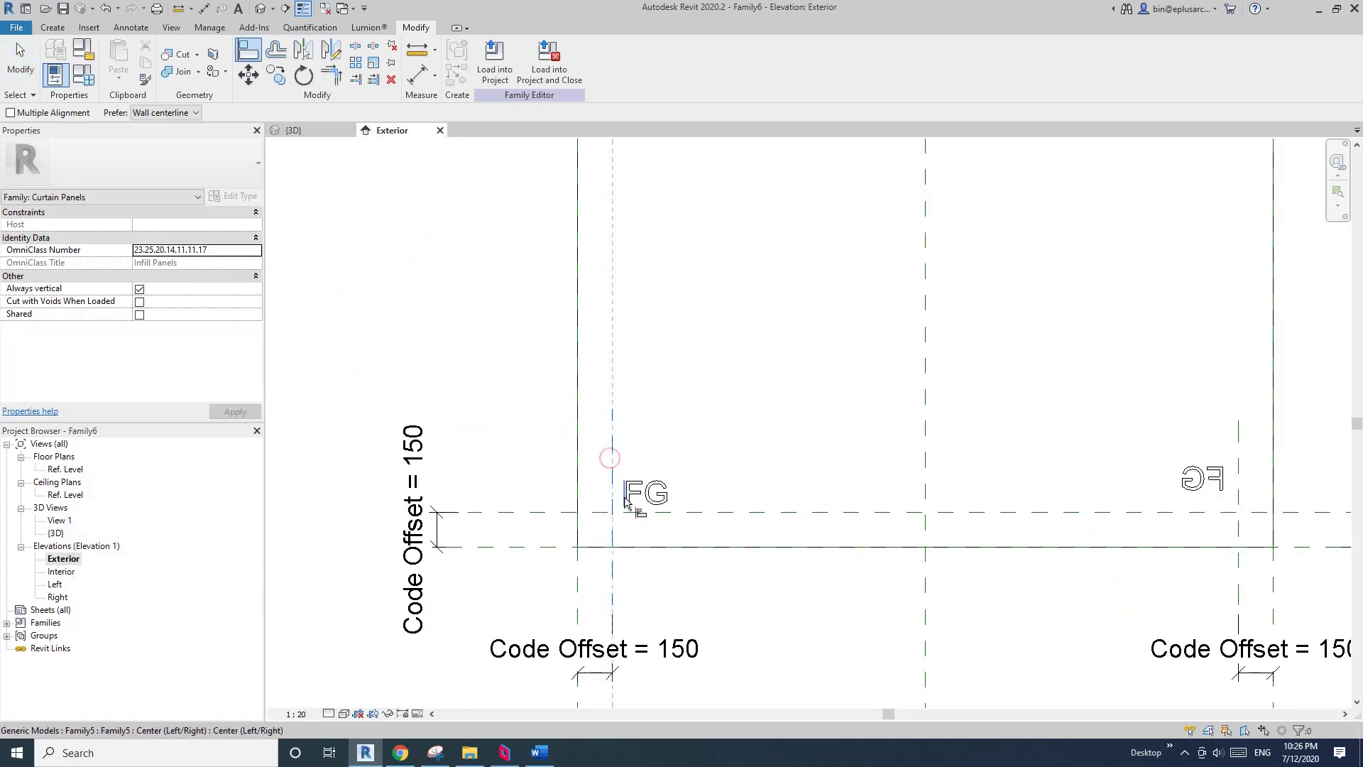
left_click(626, 500)
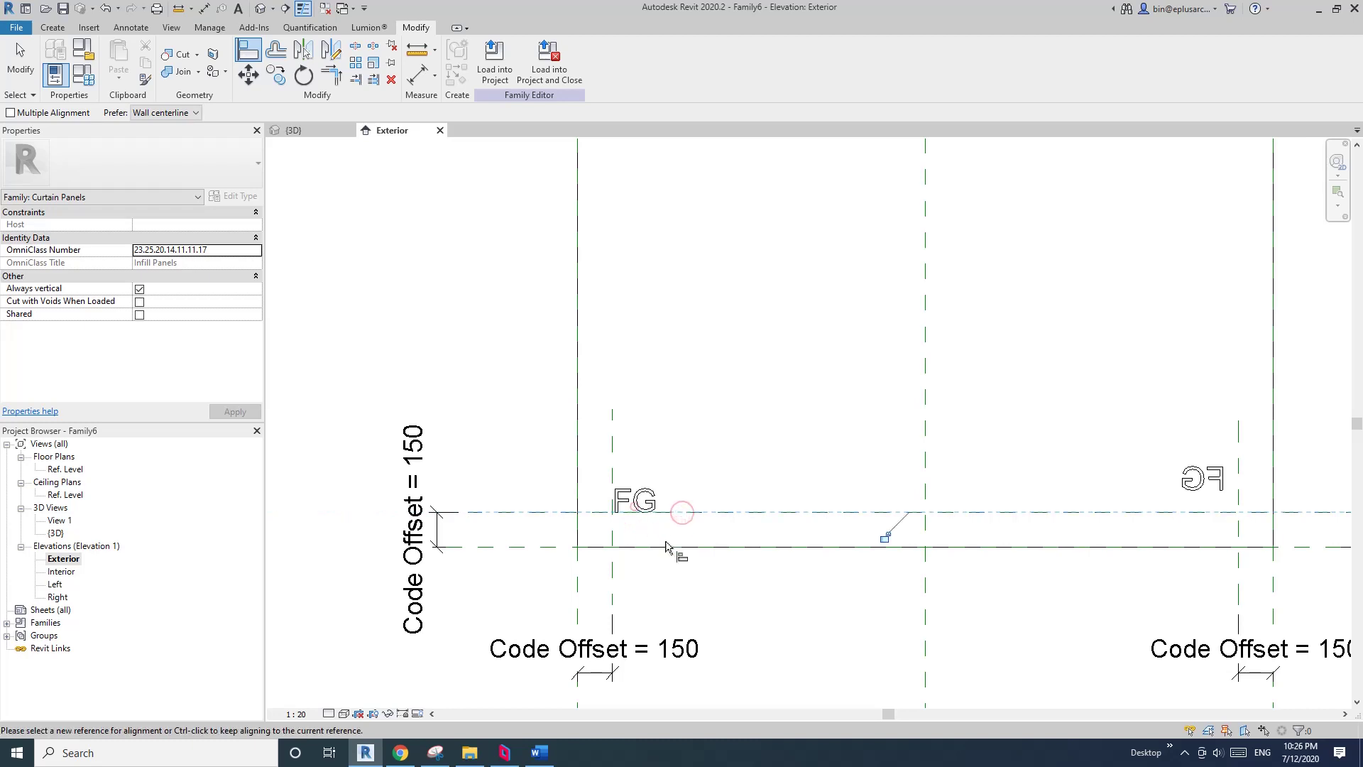
Step: Align and lock the mirrored back-face FG text to its vertical offset plane and to the horizontal reference plane
middle_click_drag(891, 547, 543, 474)
left_click(896, 426)
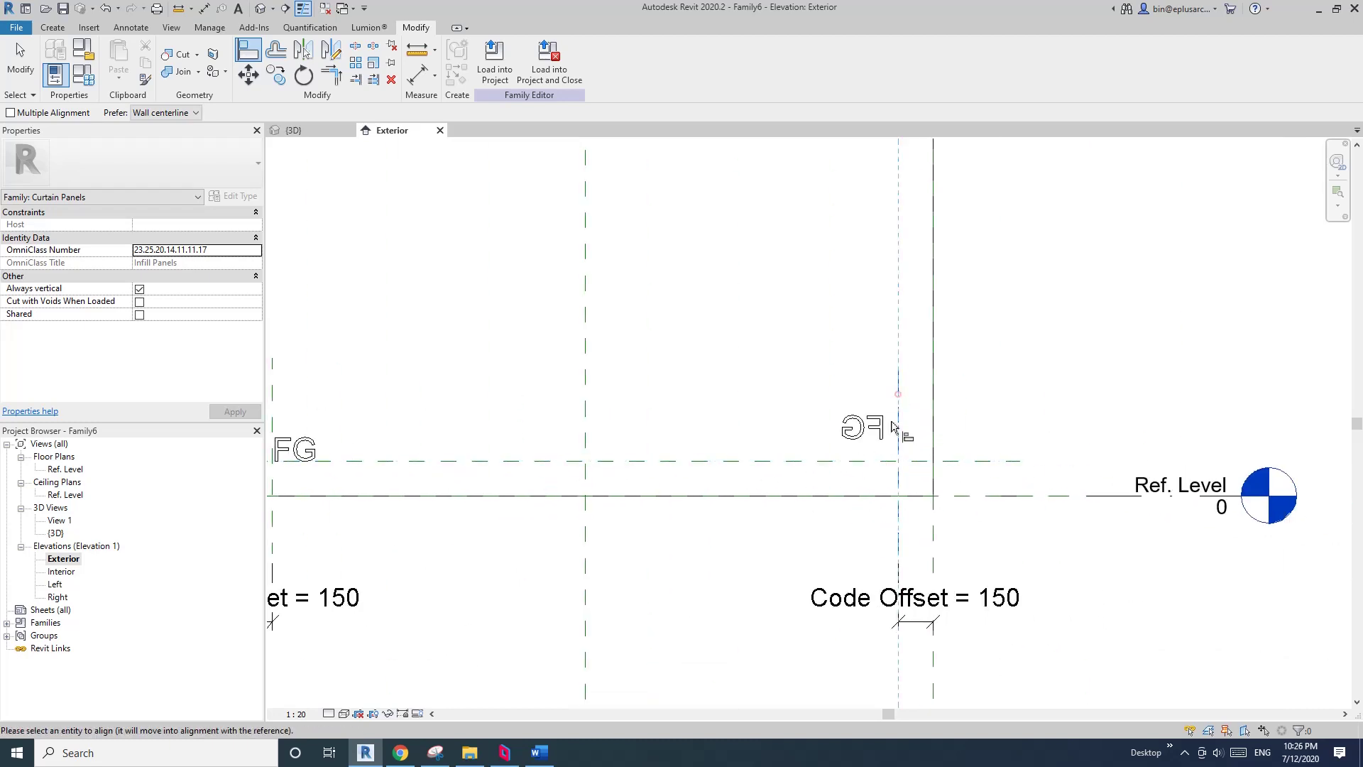
left_click(893, 426)
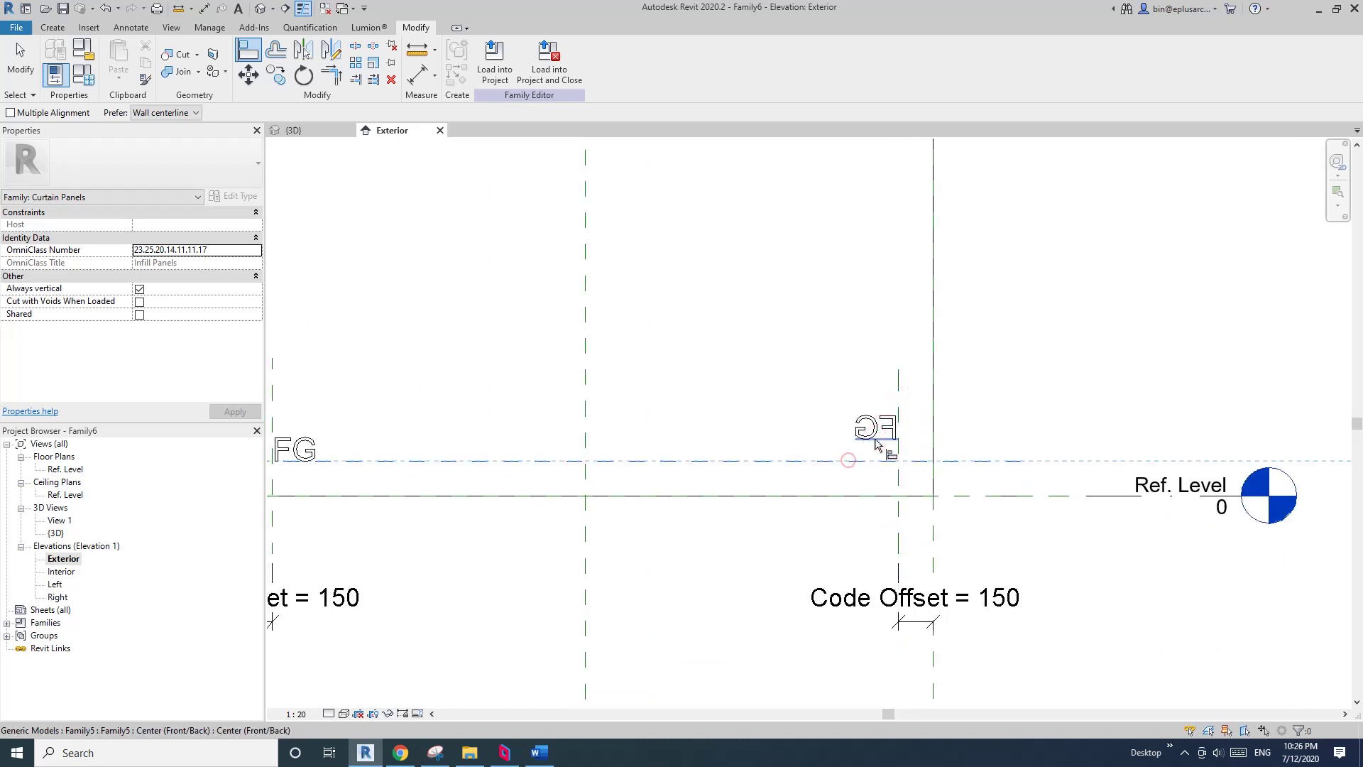
left_click(877, 446)
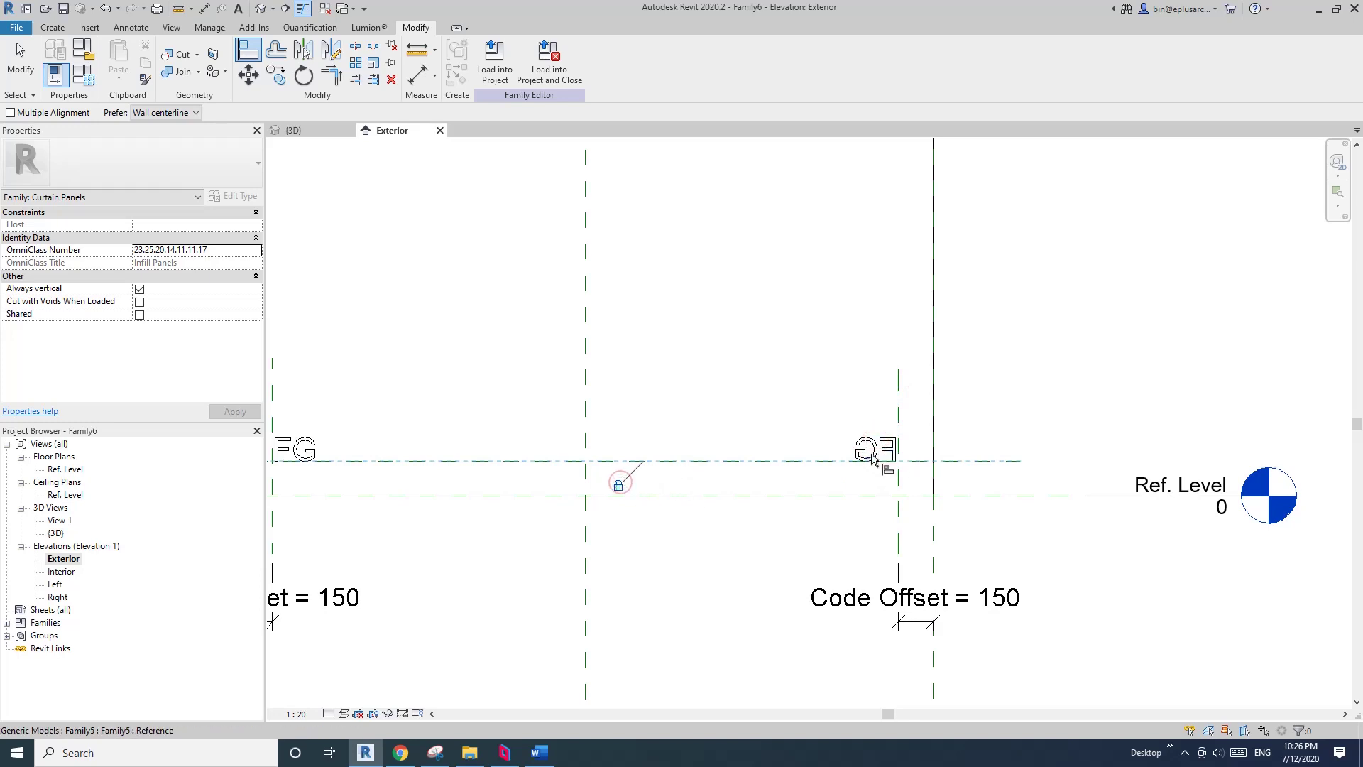
key("Escape")
key("Escape")
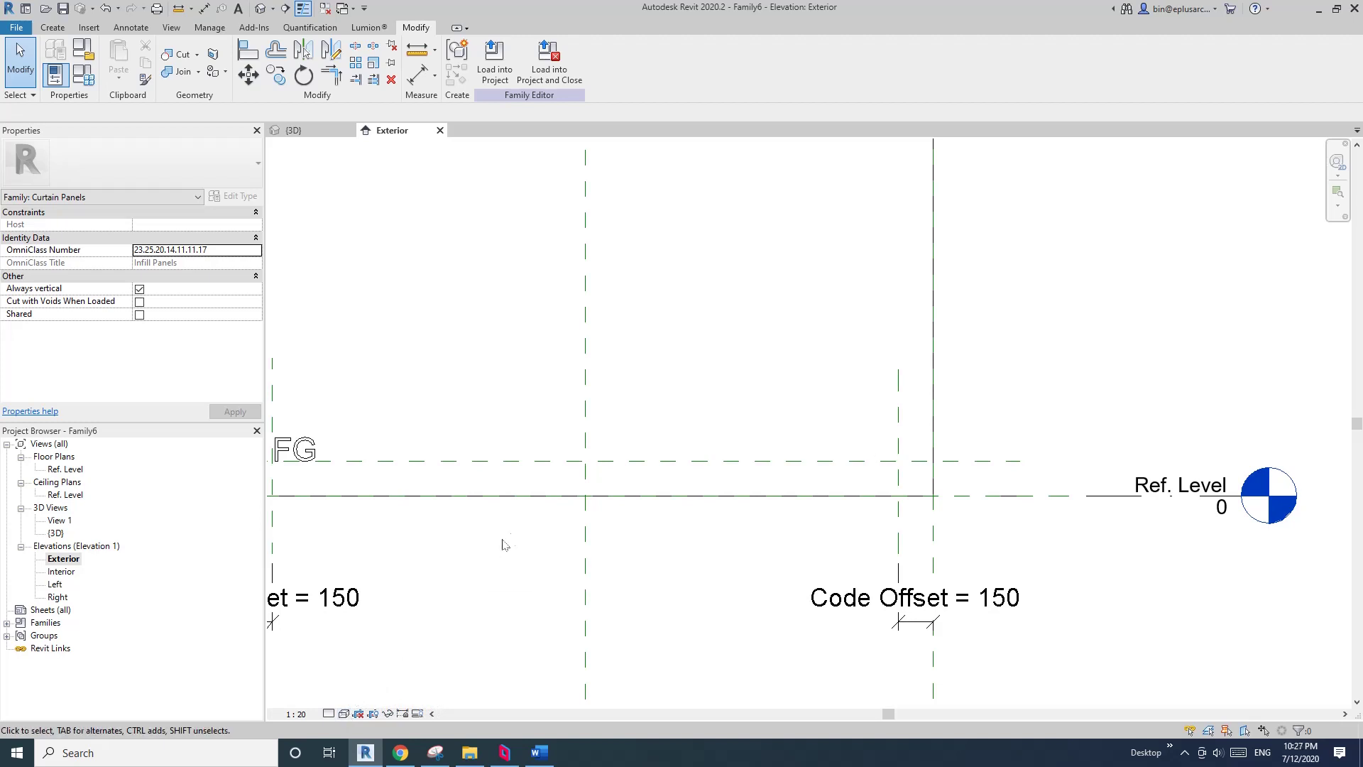
Step: Switch the Exterior elevation between wireframe and hidden line to check both FG texts, finishing in hidden line
scroll(865, 457, "down", 3)
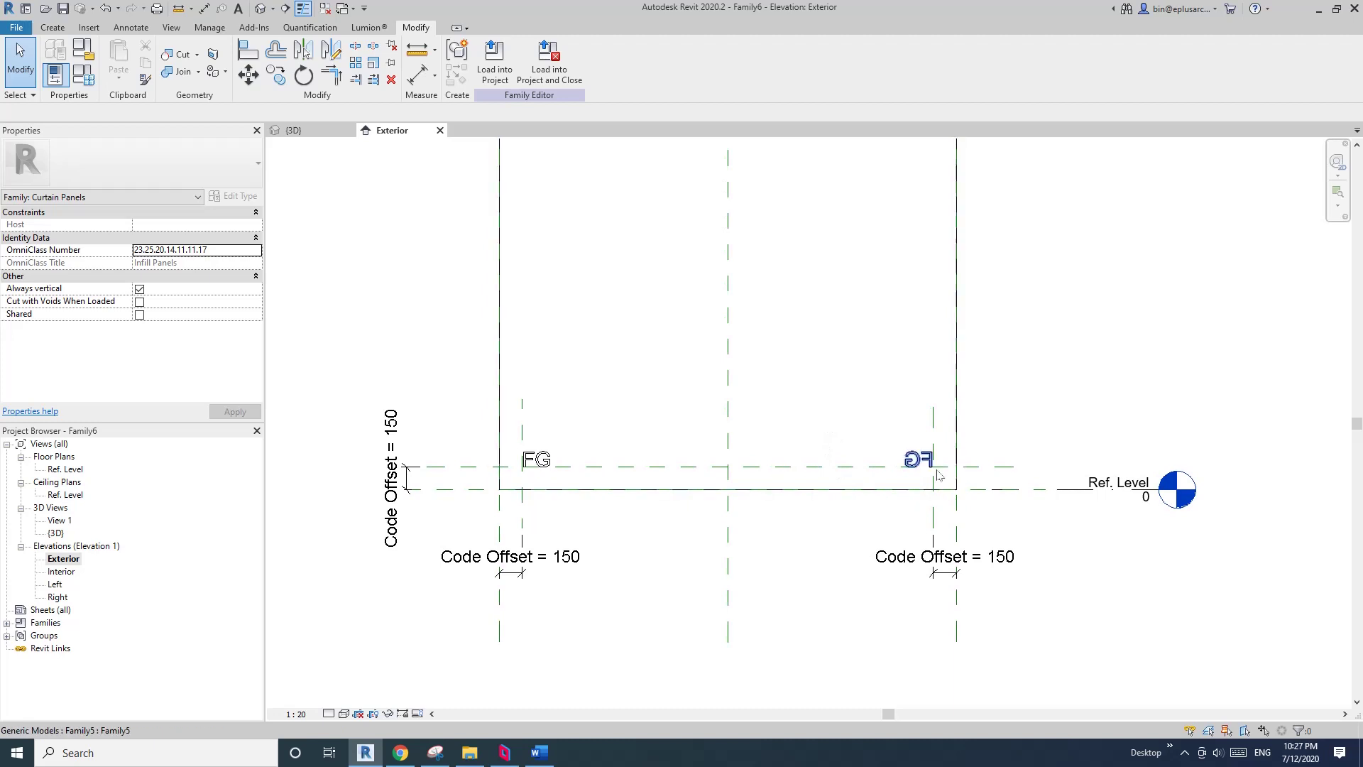
middle_click_drag(661, 427, 687, 397)
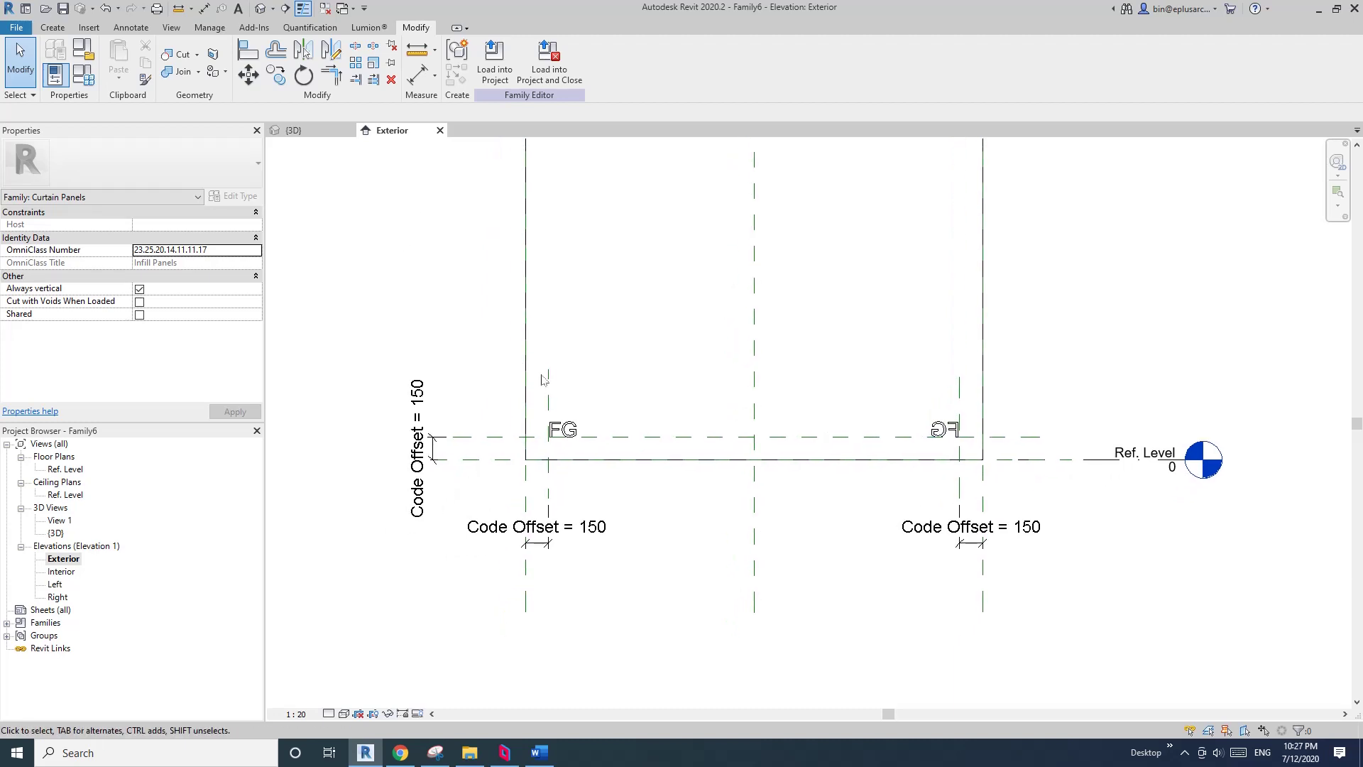
scroll(948, 434, "up", 2)
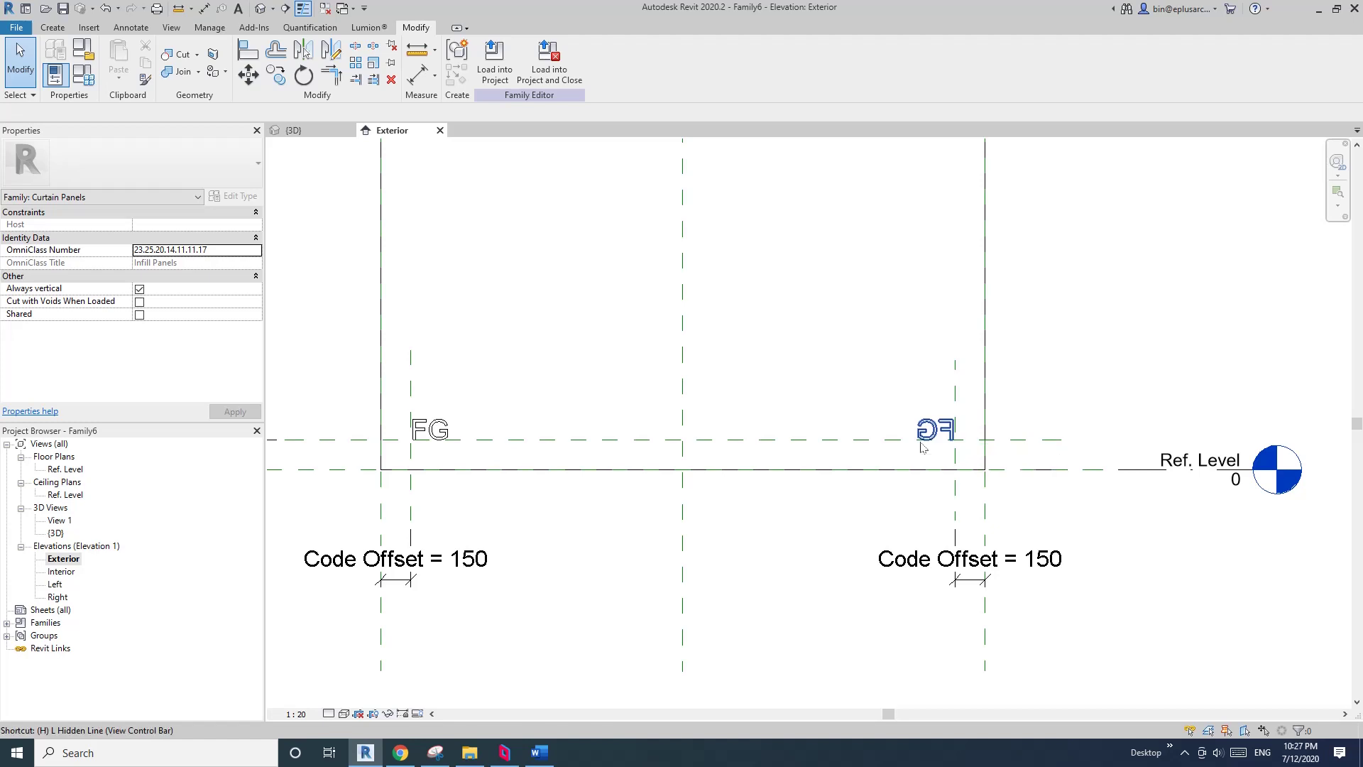
key("ctrl+z")
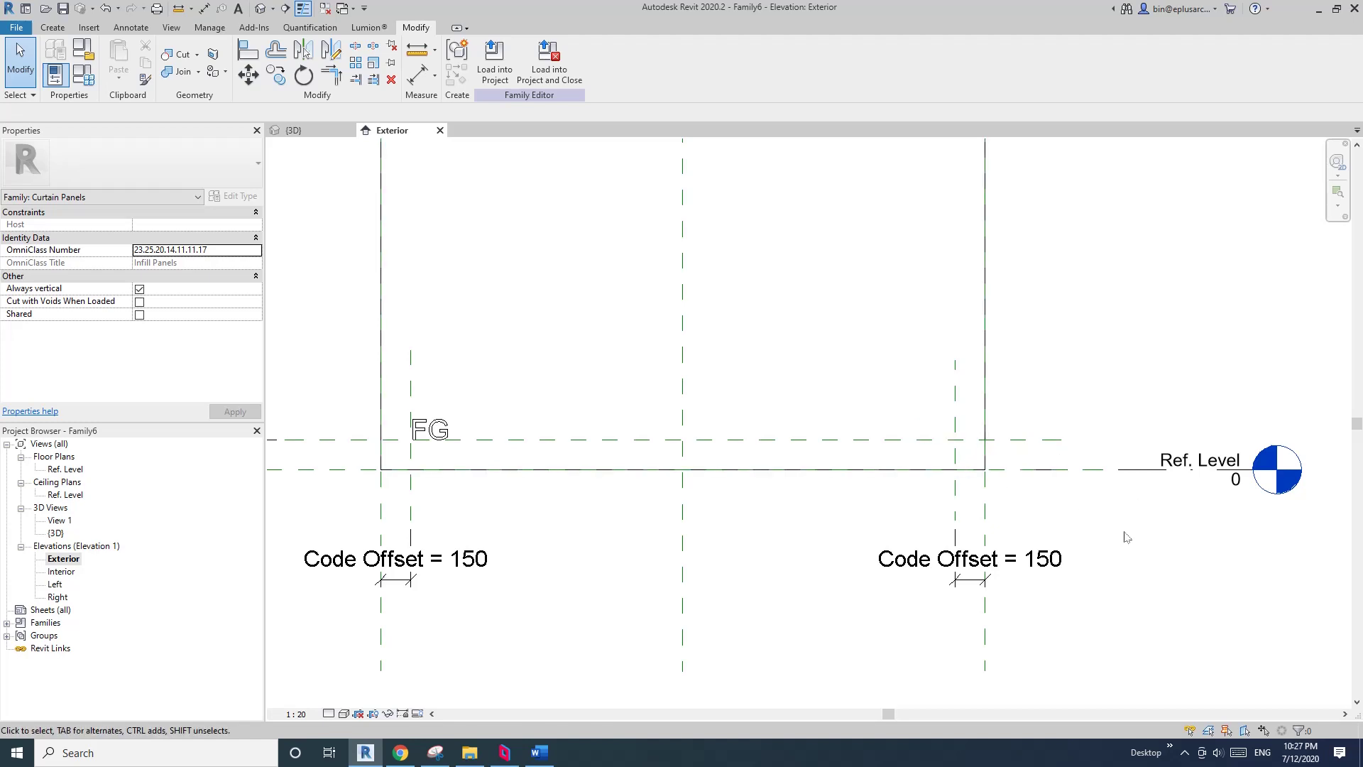
key("ctrl+y")
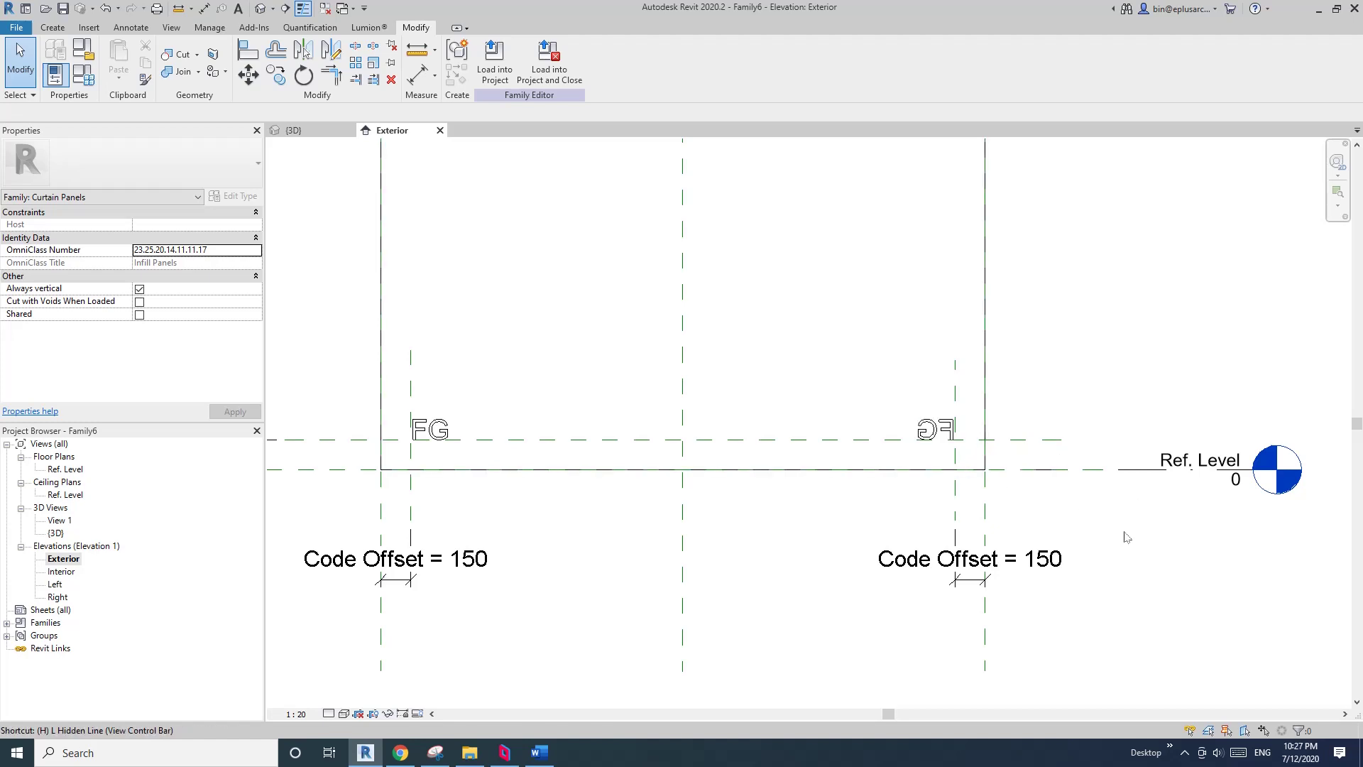
key("ctrl+z")
Step: Select both FG texts and associate their Code Text type property with a new family type parameter named Code Text
scroll(849, 495, "down", 1)
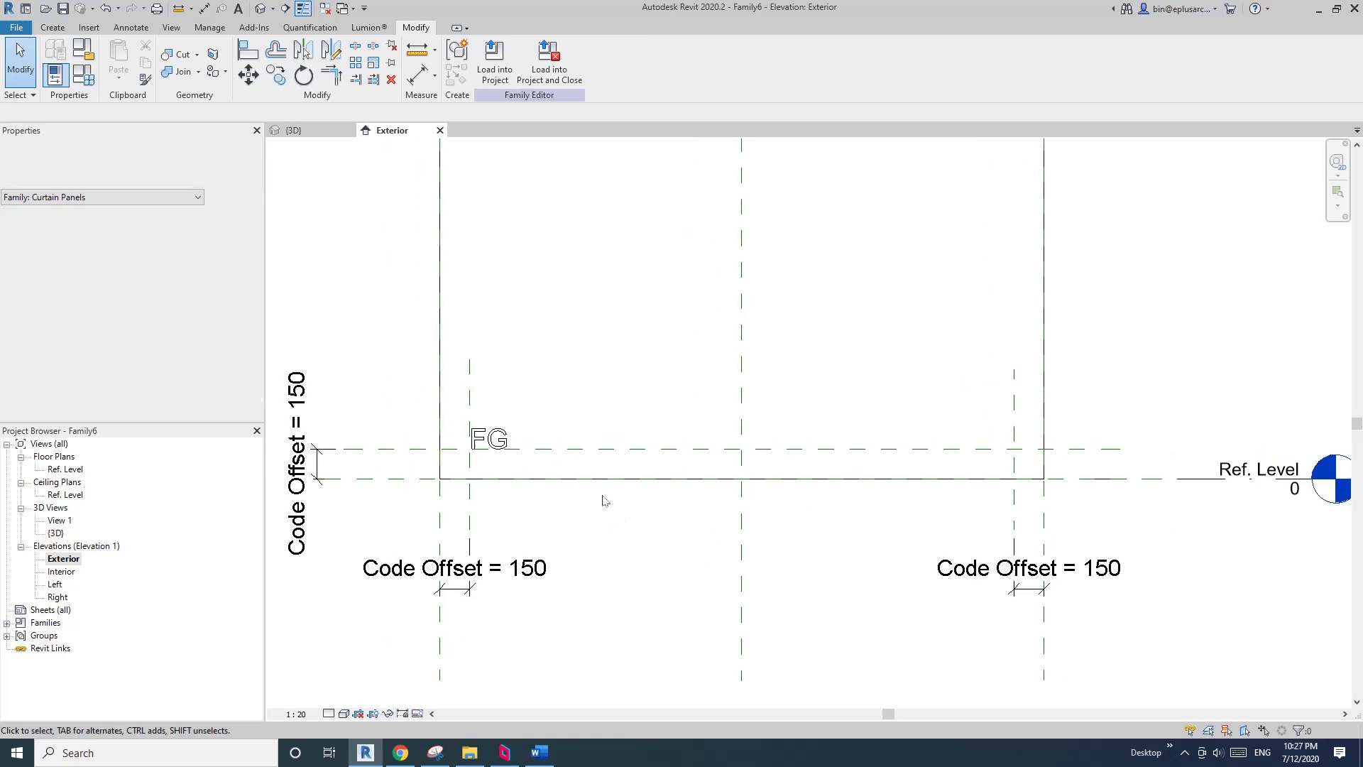
scroll(599, 496, "down", 1)
left_click(511, 459)
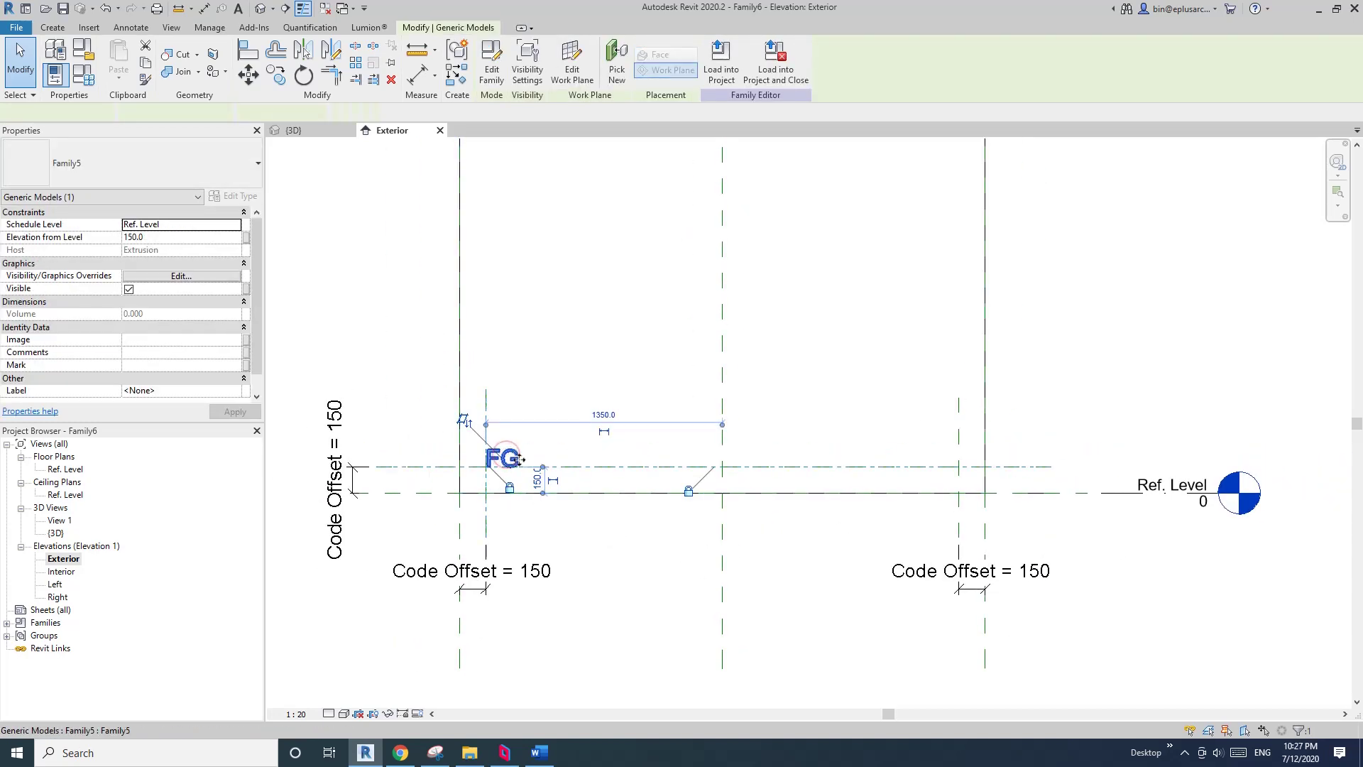
left_click_drag(416, 412, 989, 484)
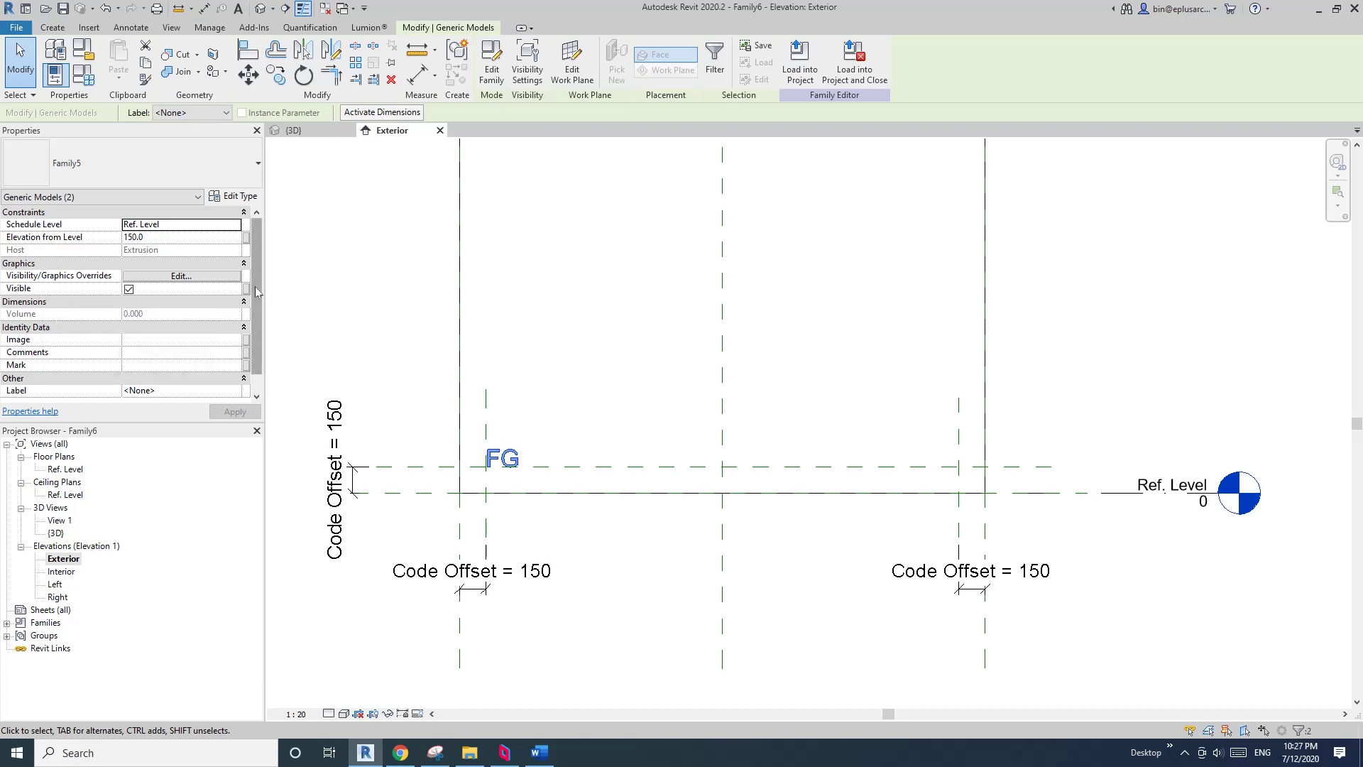
left_click(239, 196)
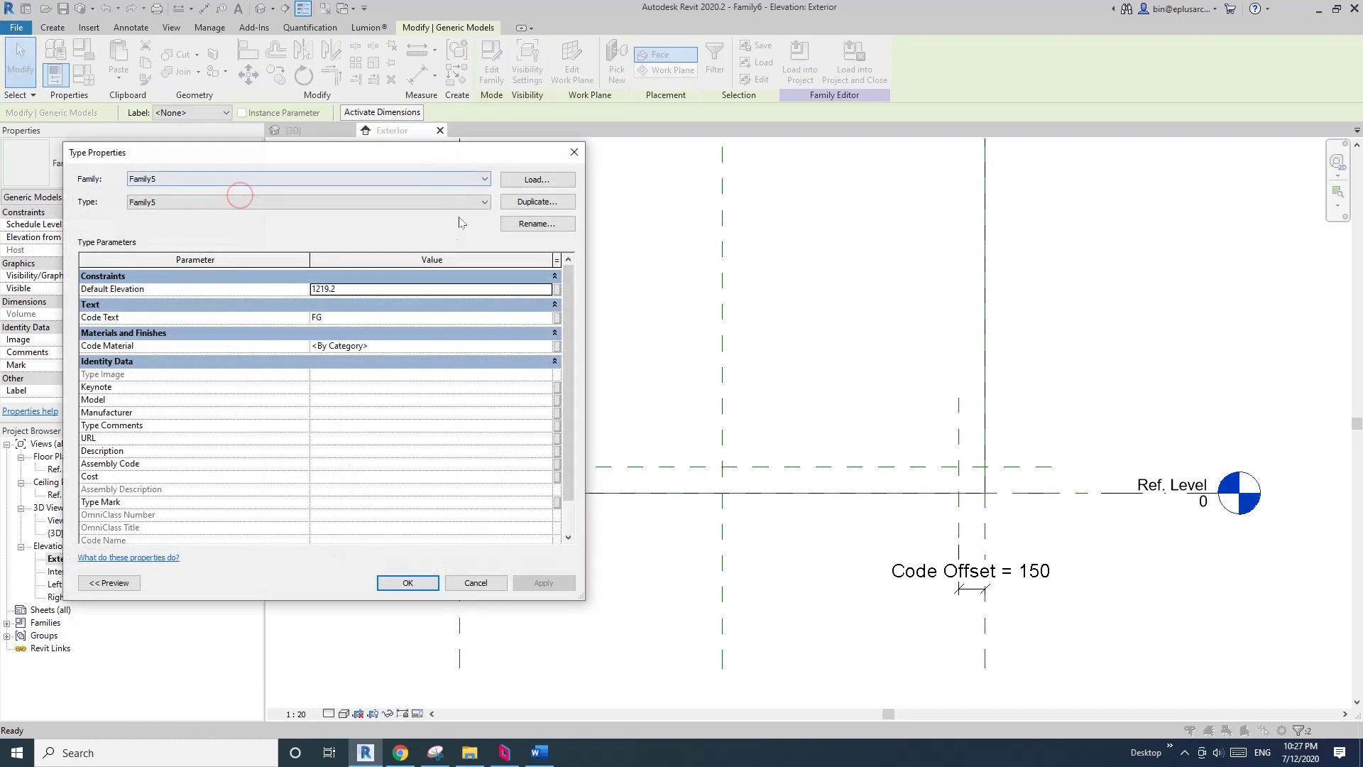
left_click(558, 318)
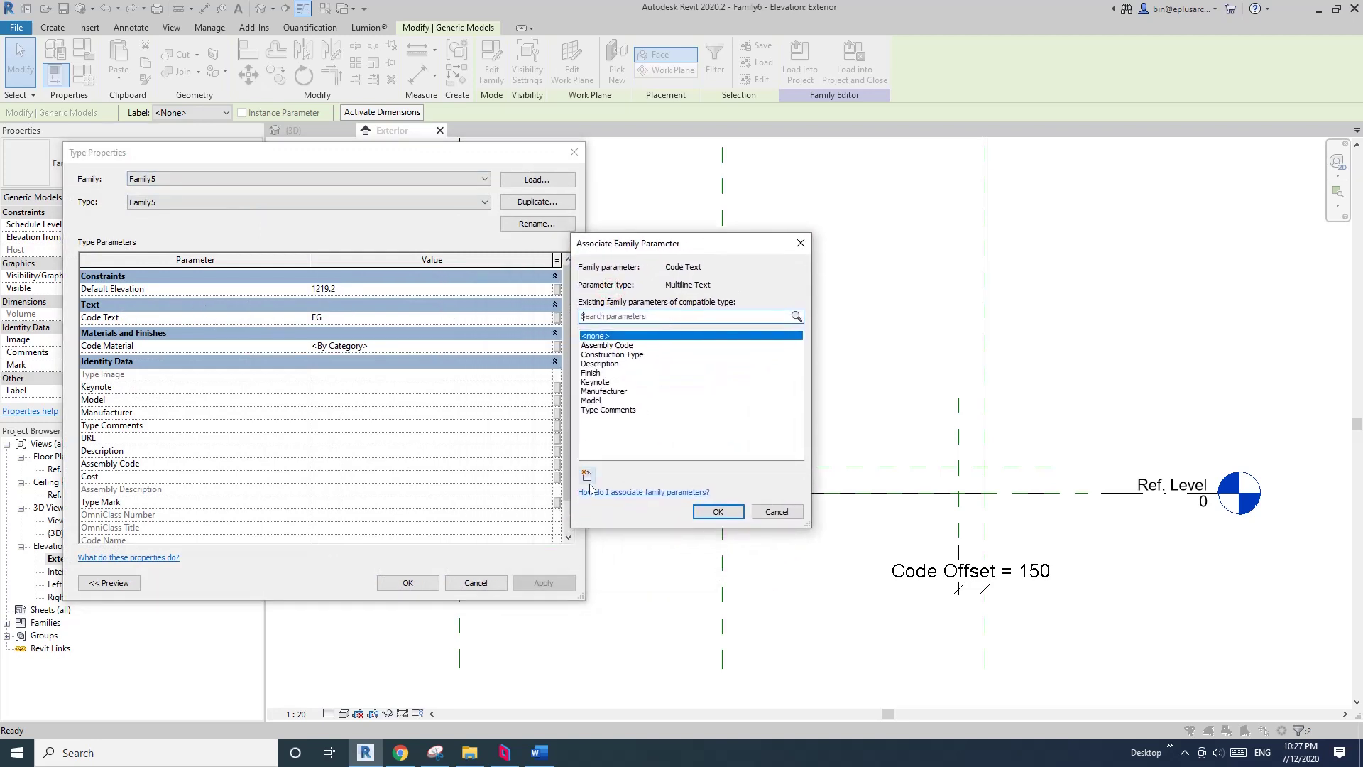
left_click(587, 476)
type("Code Text")
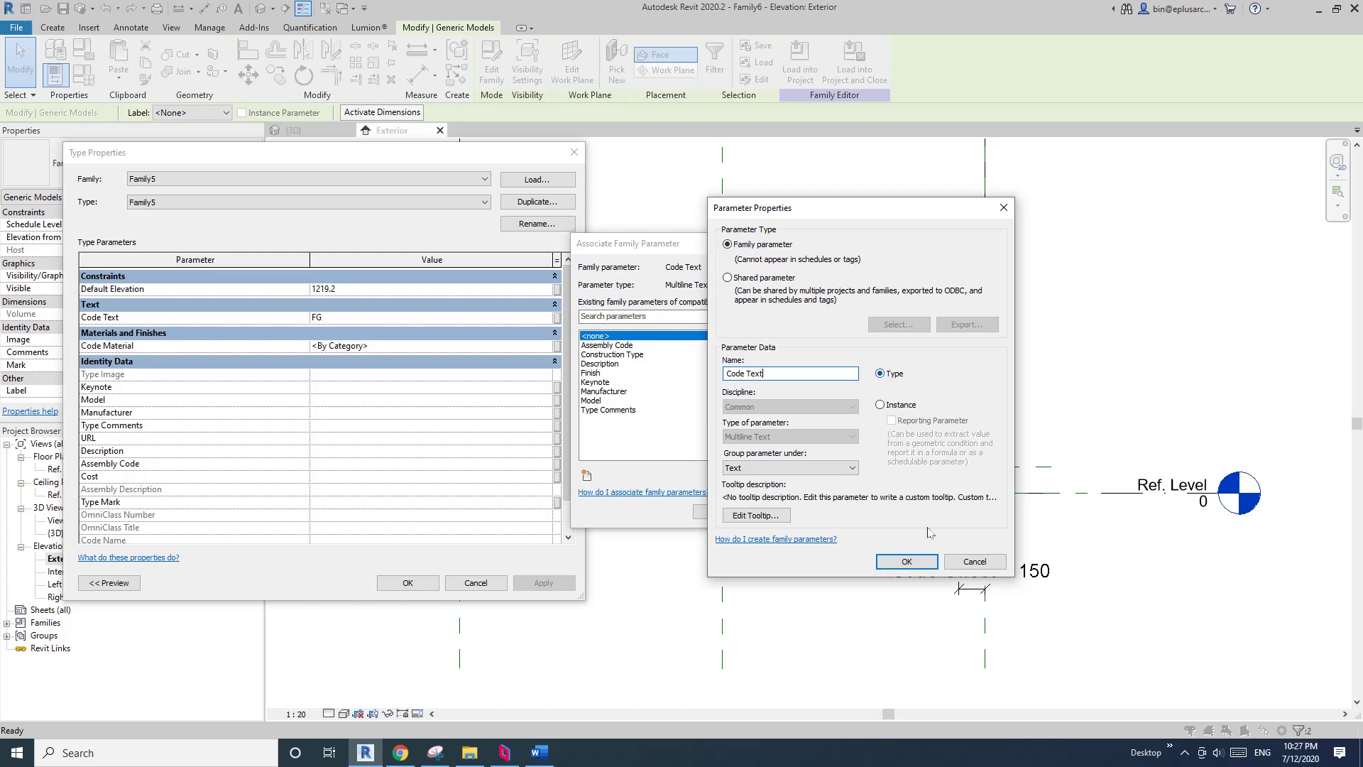
left_click(908, 561)
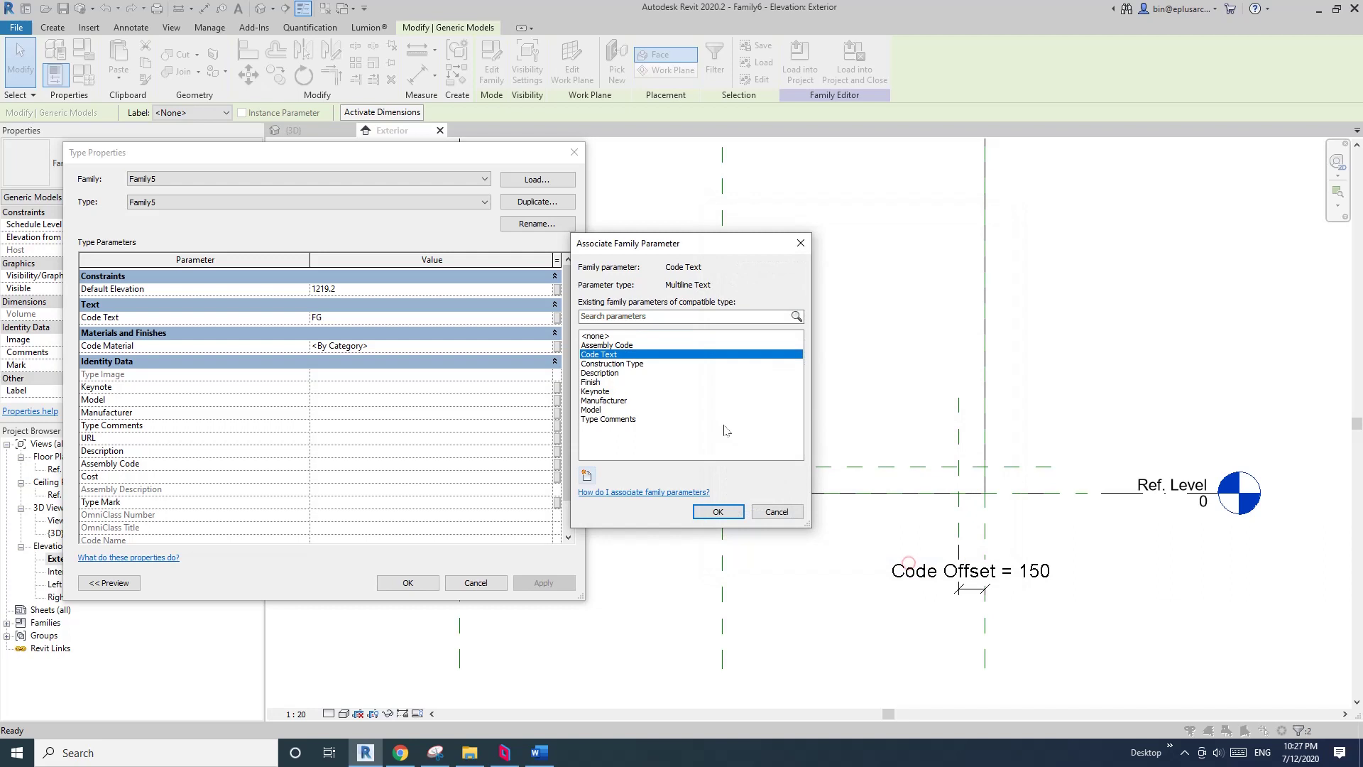
left_click(717, 513)
Step: Associate the FG texts' Code Material property with a new family type parameter named Code Material and accept the type properties
left_click(557, 346)
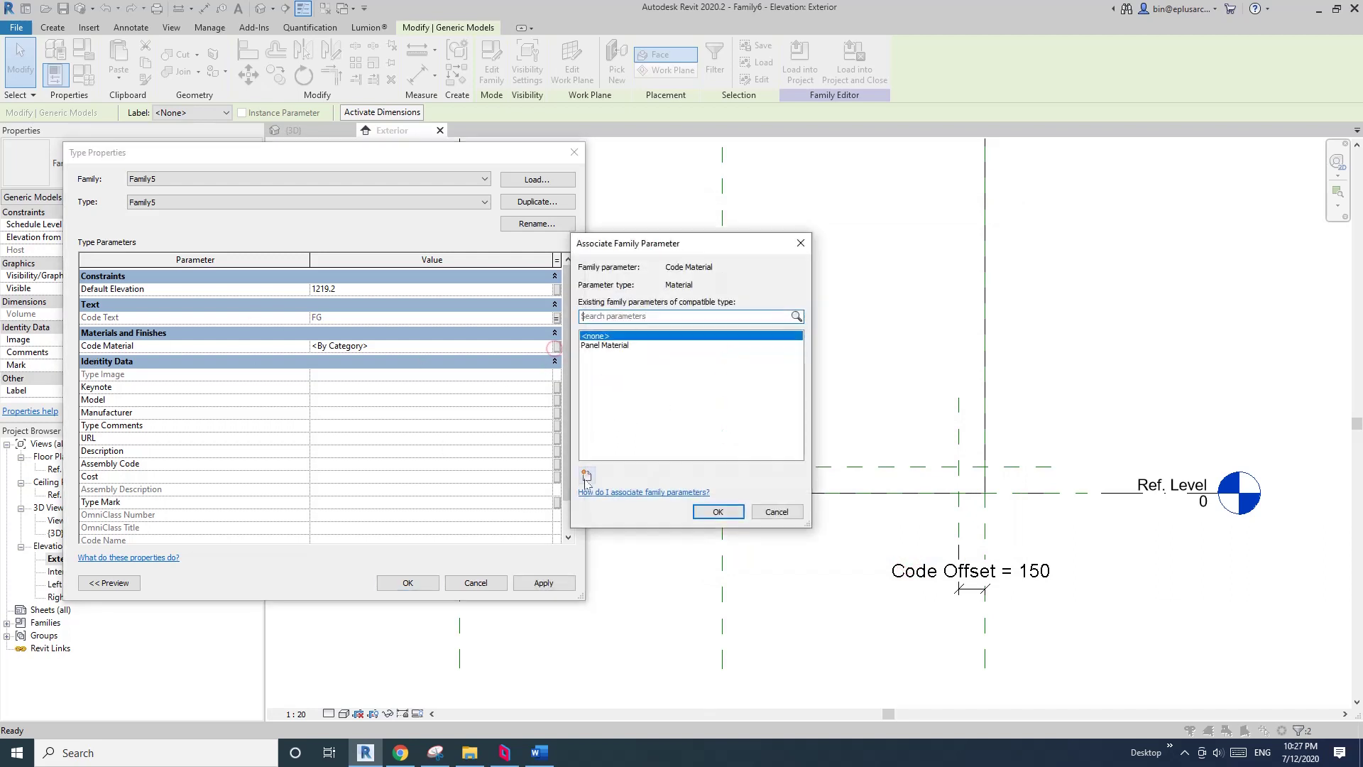
left_click(588, 475)
type("Code Material")
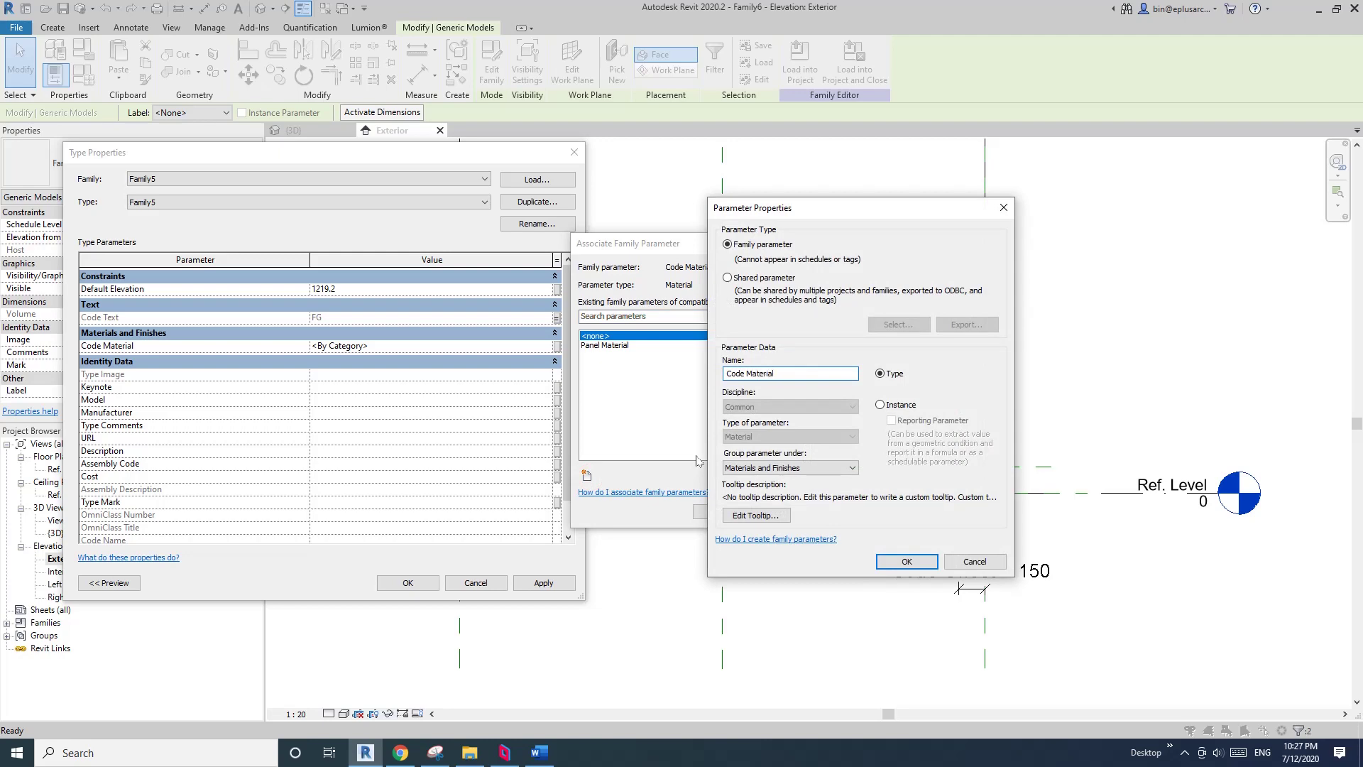
left_click(906, 561)
left_click(721, 515)
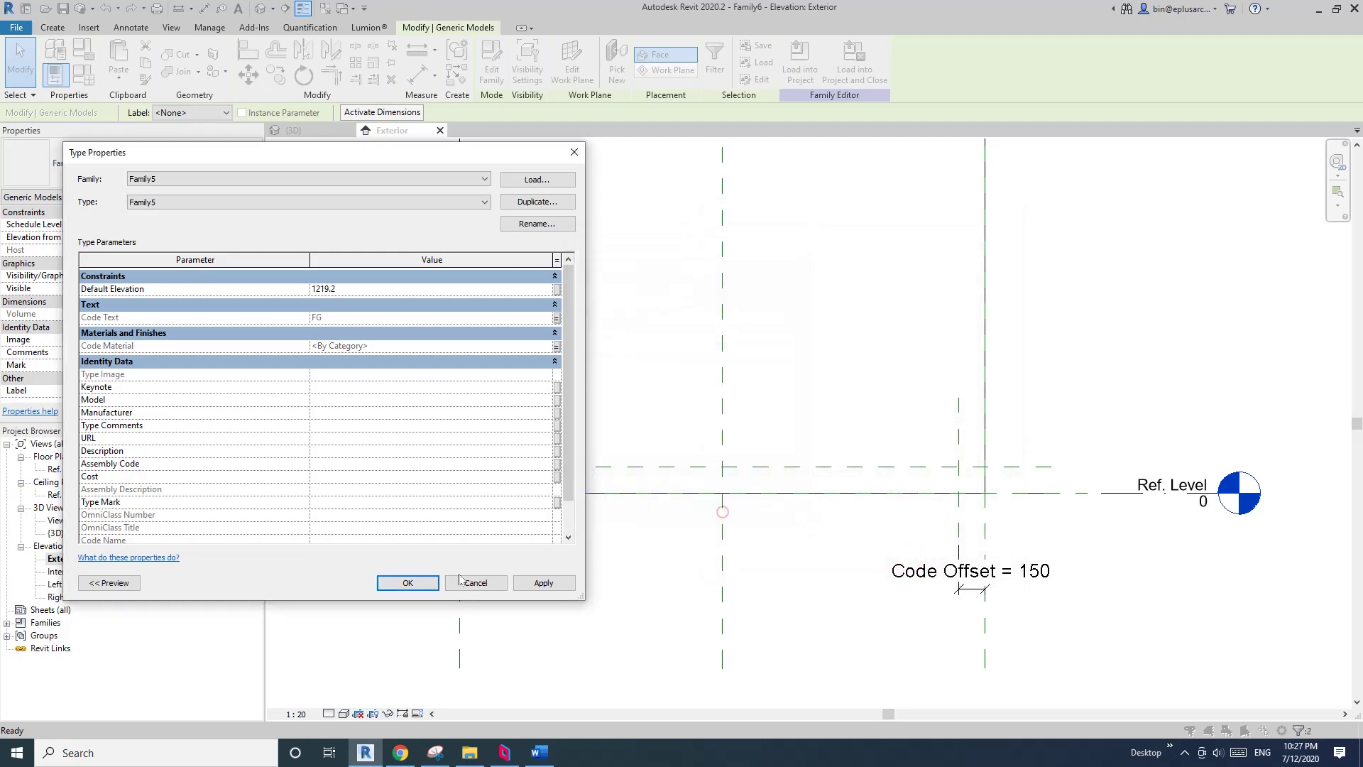
left_click(408, 583)
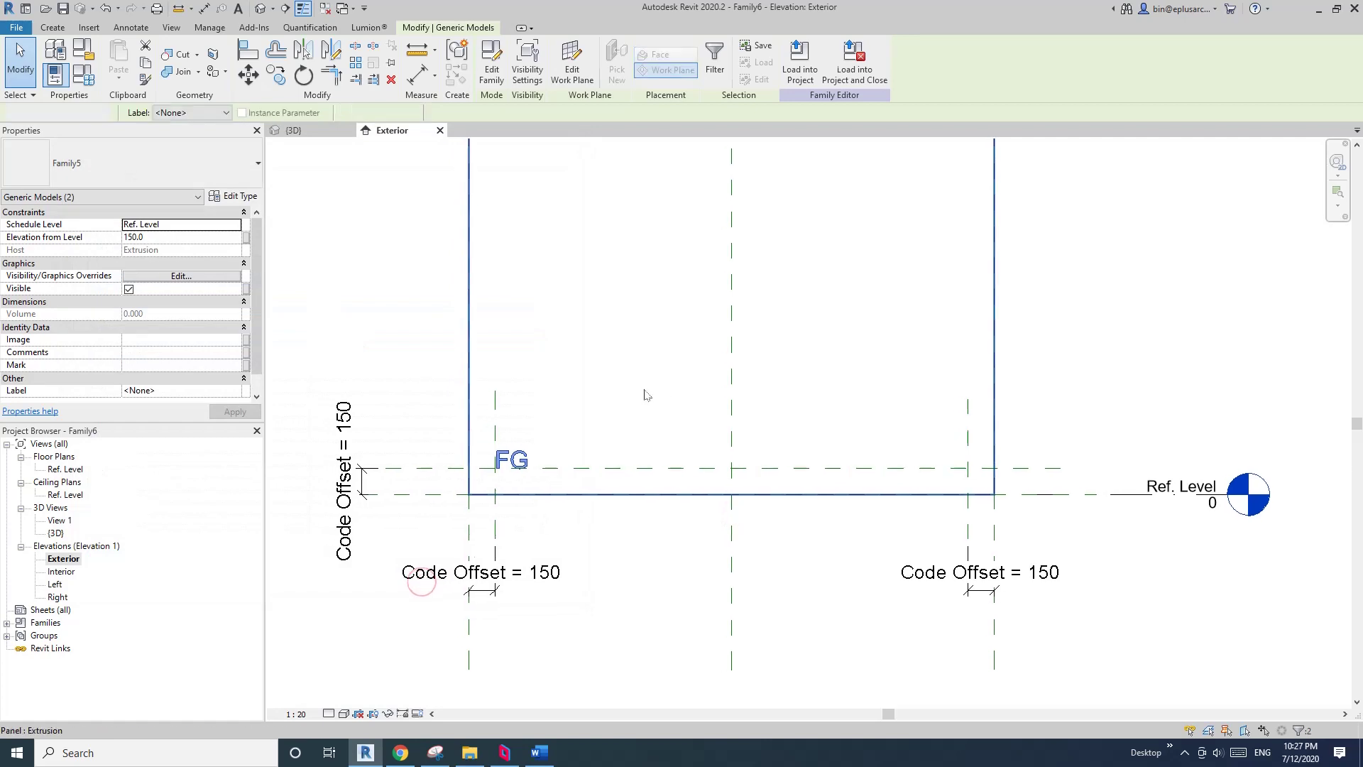
left_click(639, 429)
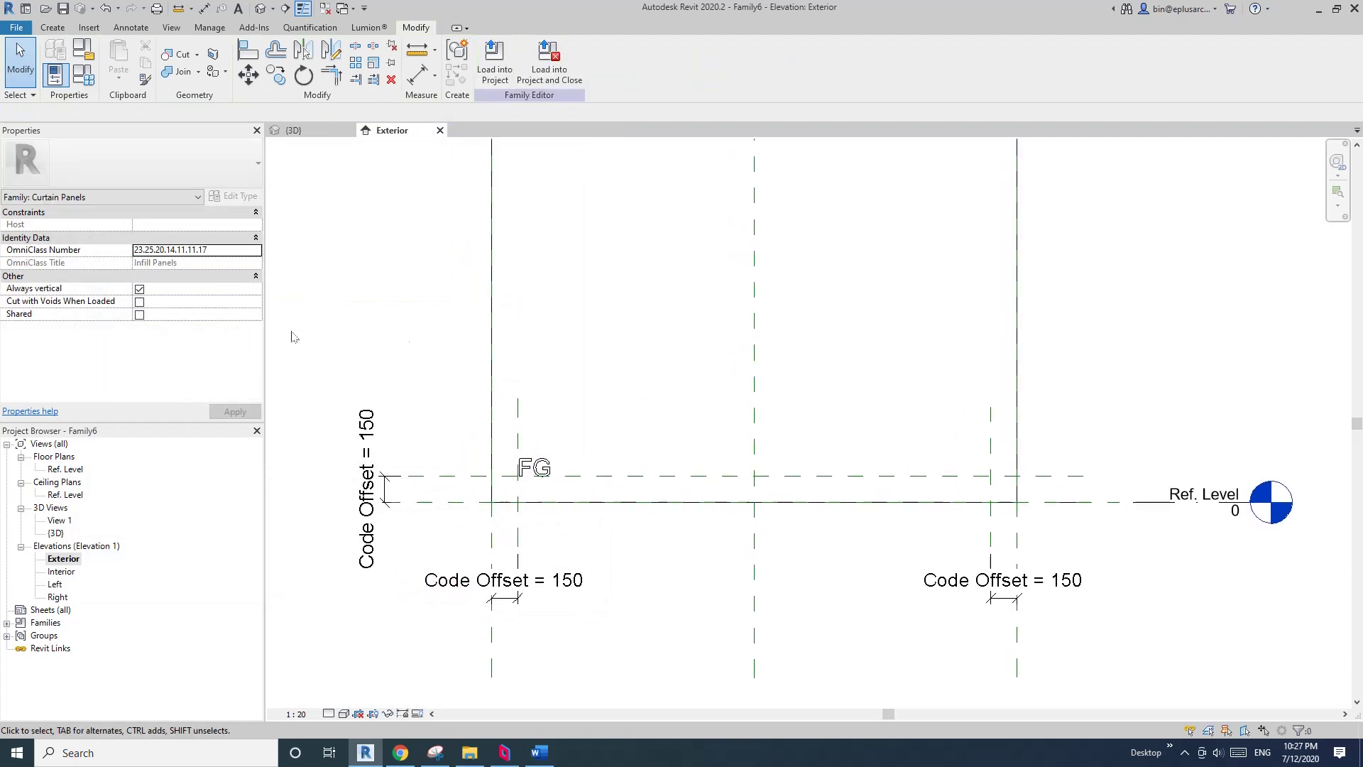
Step: Review the Code Text and Code Material parameters in the family types
left_click(84, 74)
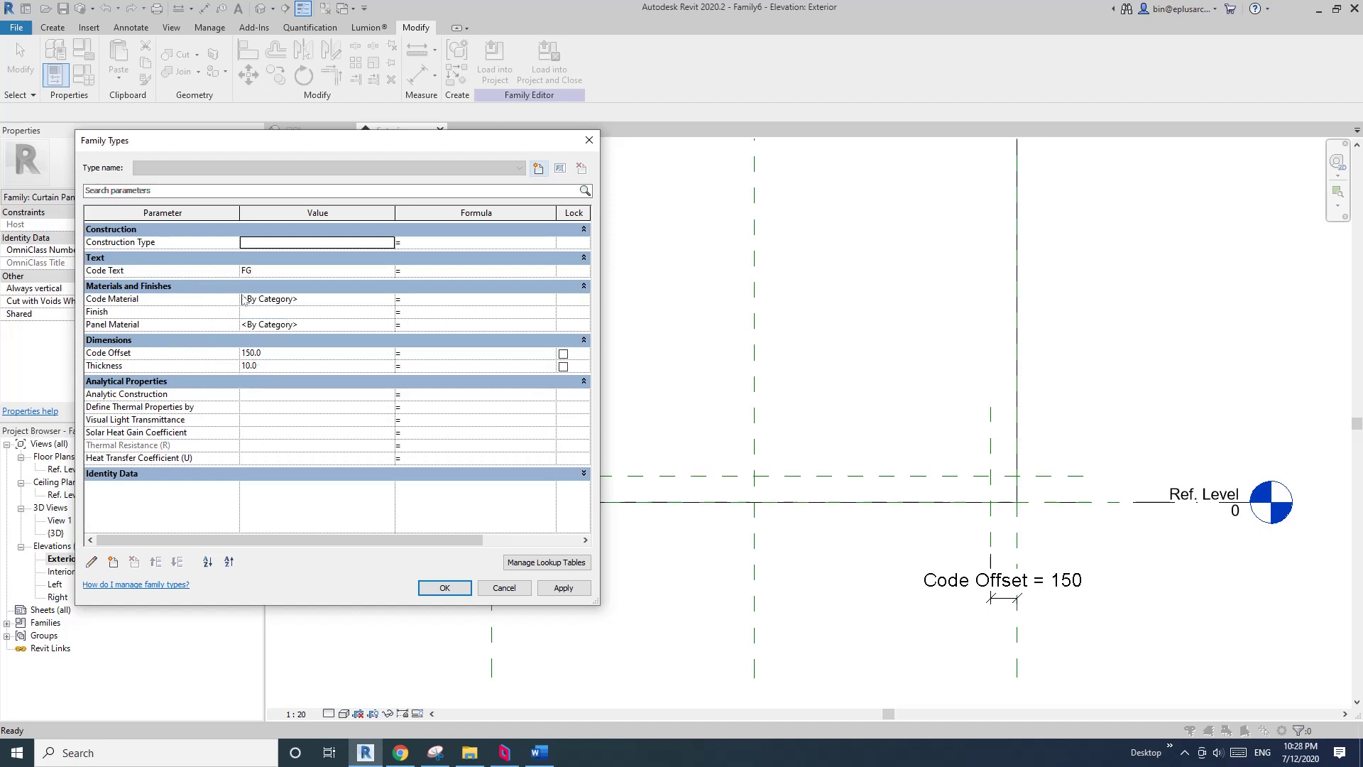
left_click(588, 140)
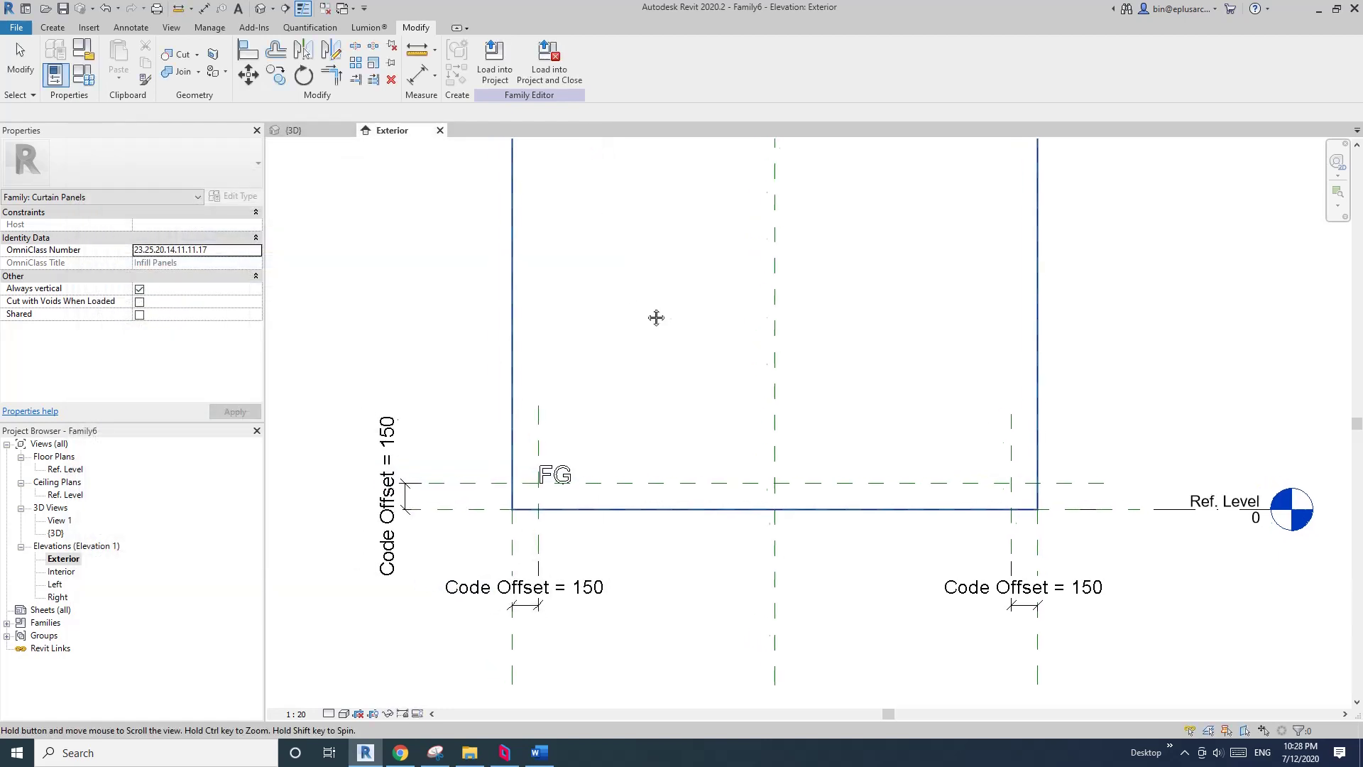
left_click(83, 73)
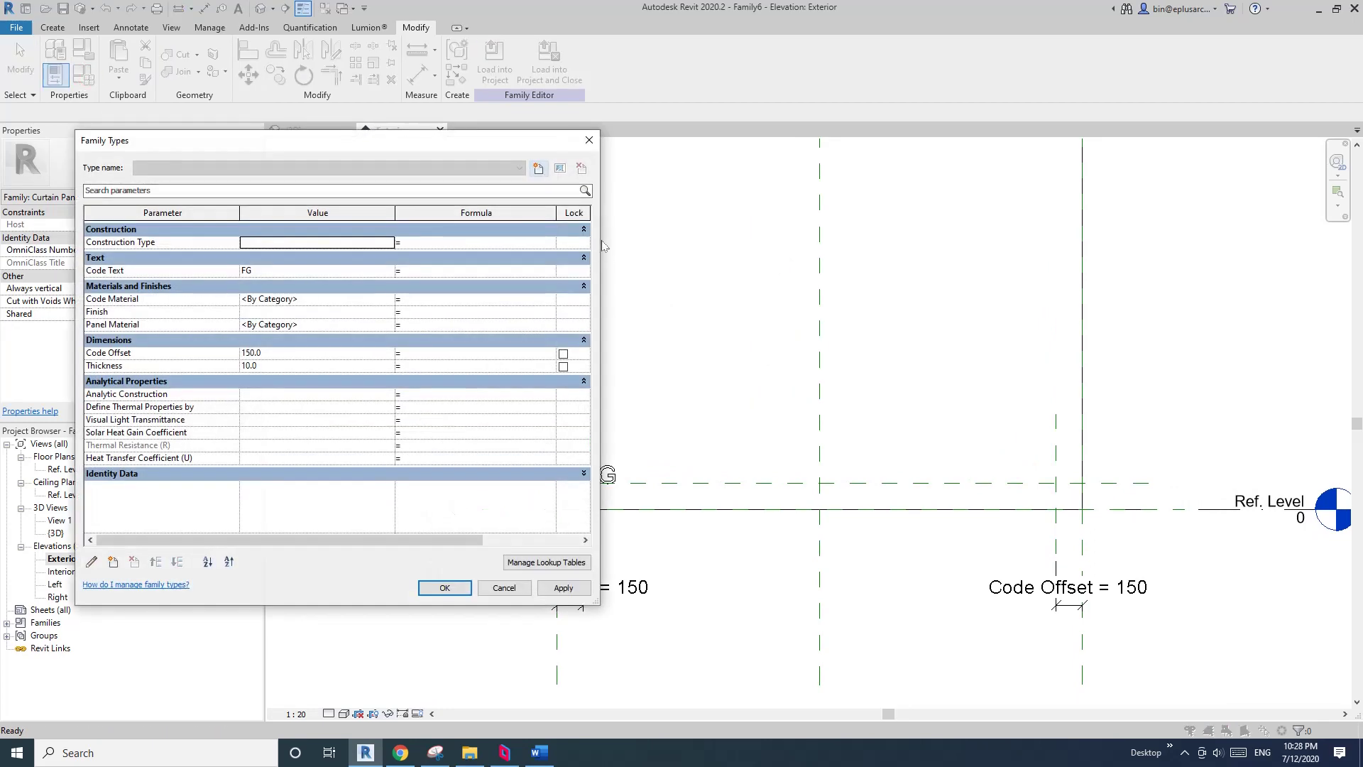
left_click(589, 142)
Step: Set both FG texts to display only in 3D and Front/Back views, at Medium and Fine detail levels
left_click(614, 481)
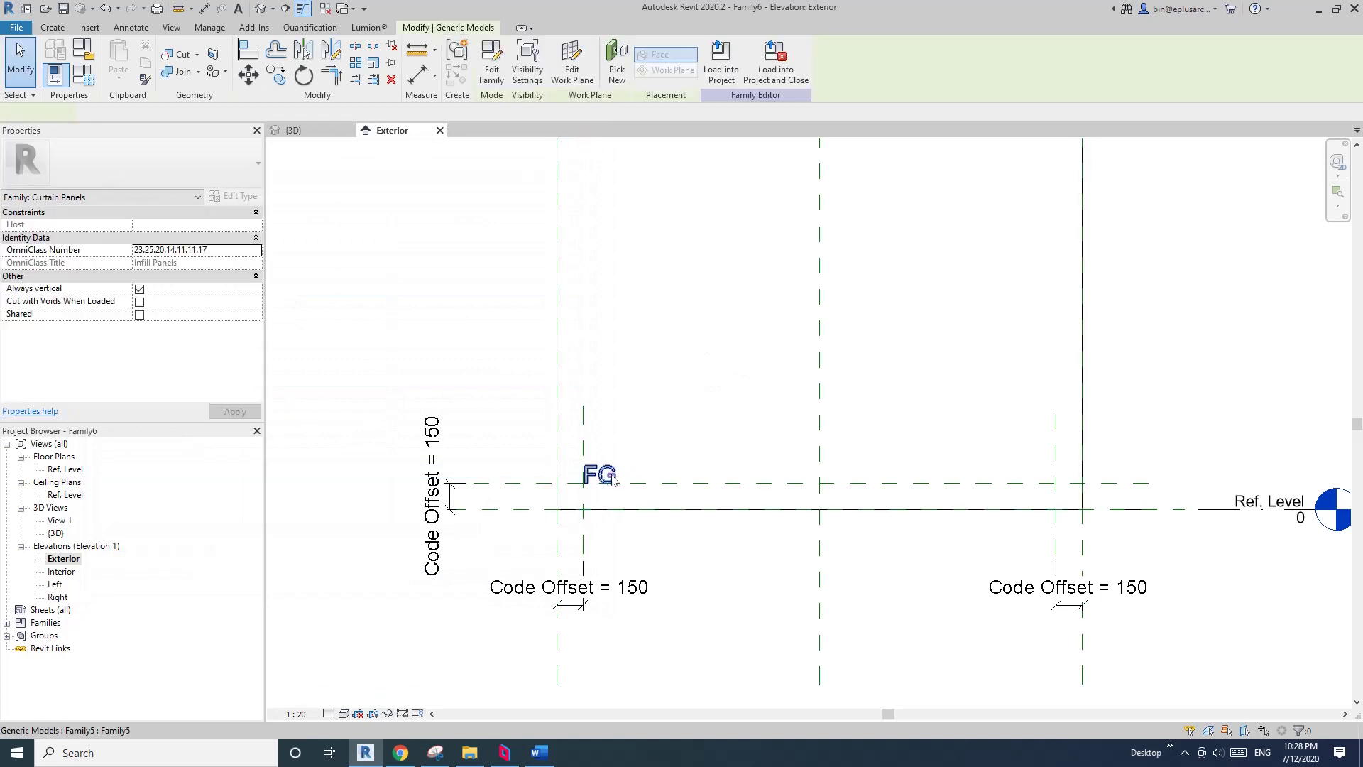
left_click_drag(511, 403, 1082, 505)
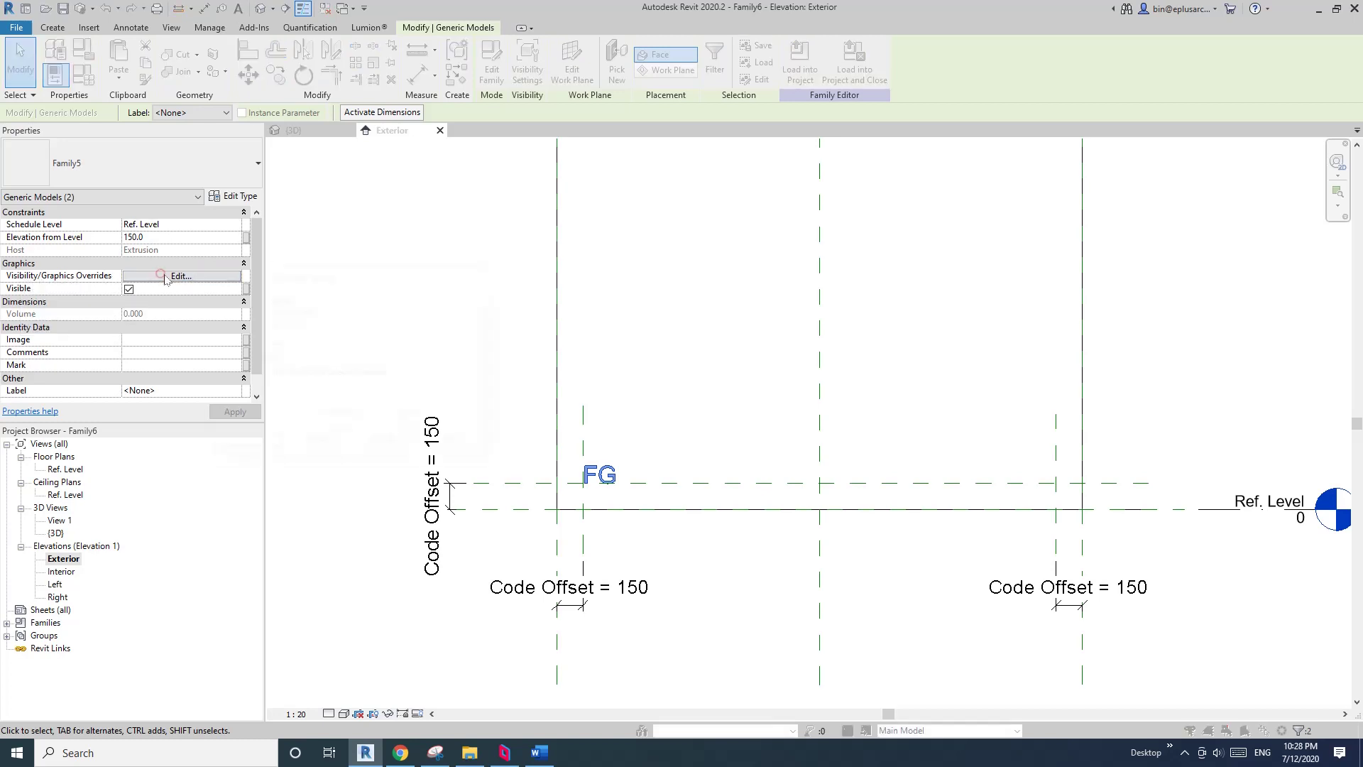
left_click(170, 276)
left_click_drag(331, 277, 330, 191)
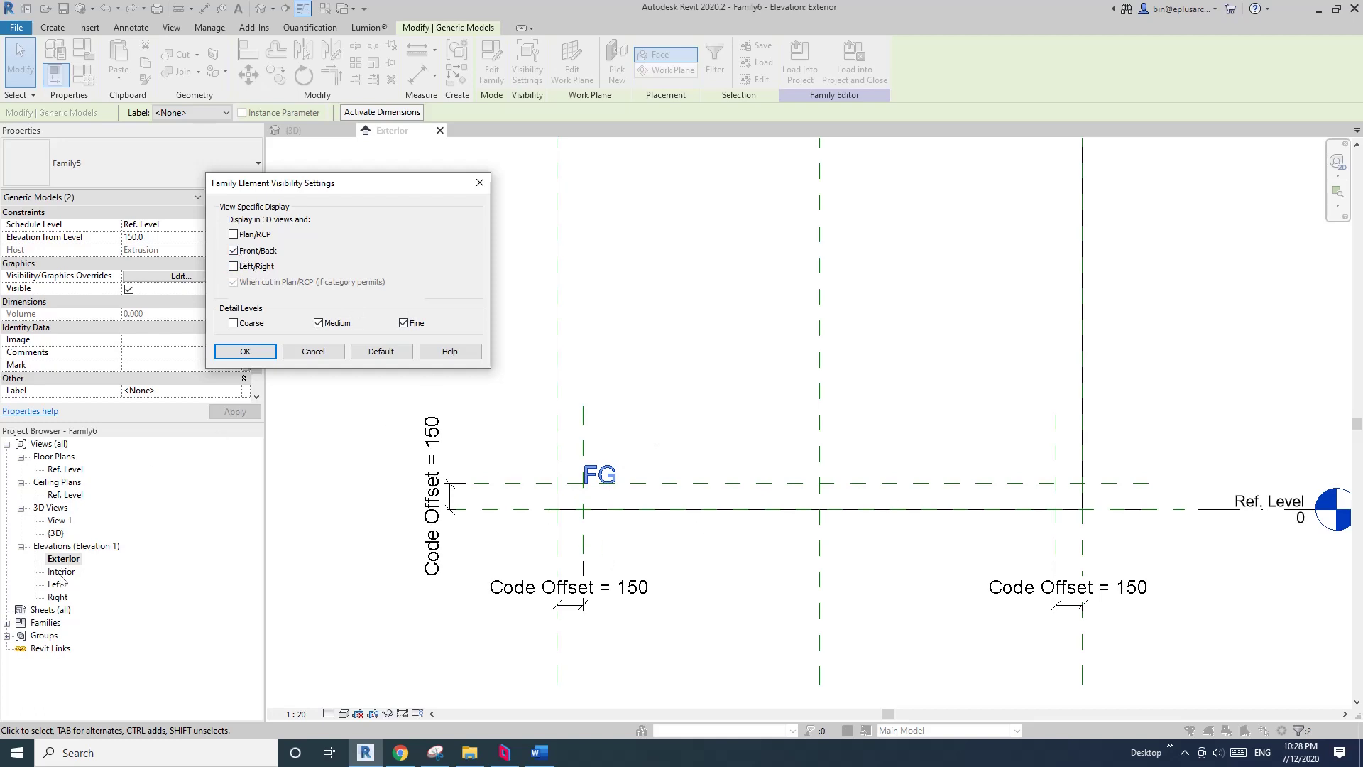
left_click(245, 351)
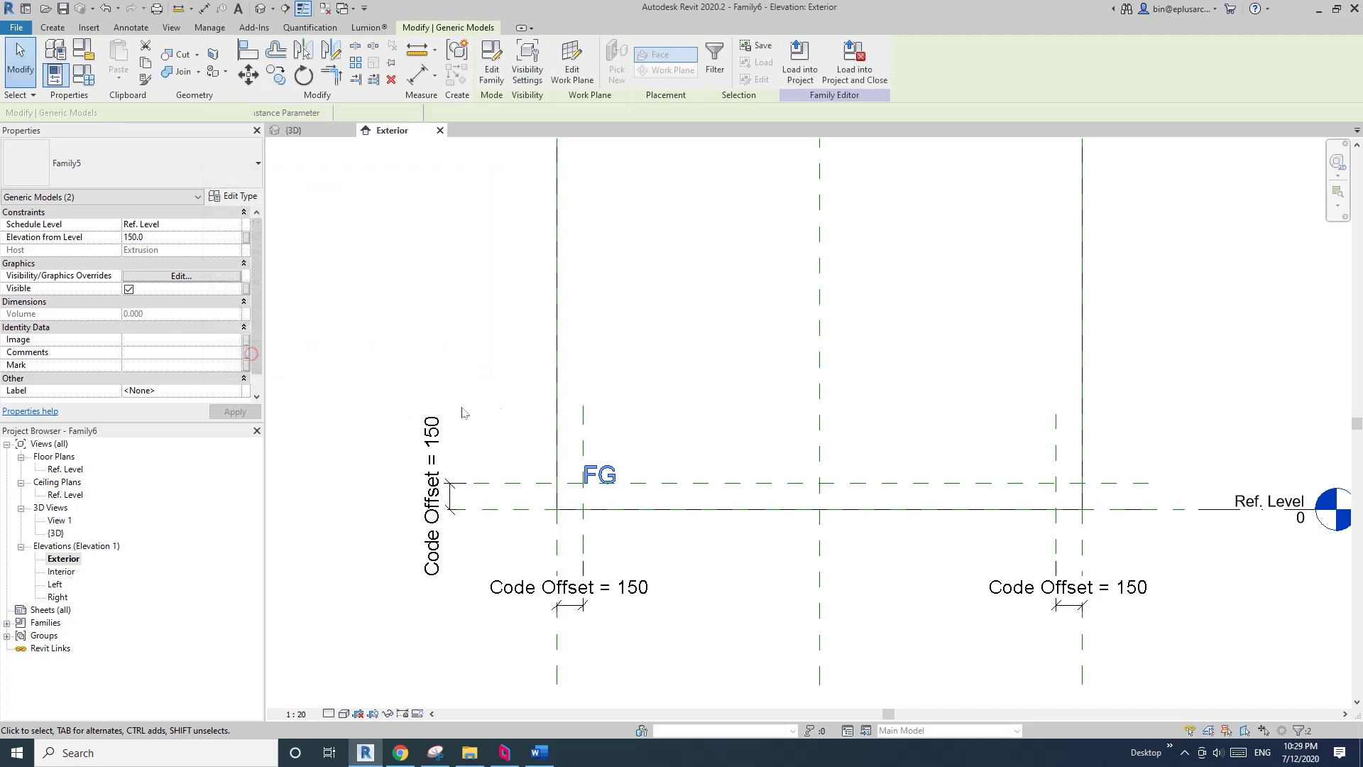
scroll(626, 355, "down", 3)
left_click(628, 373)
scroll(628, 373, "down", 5)
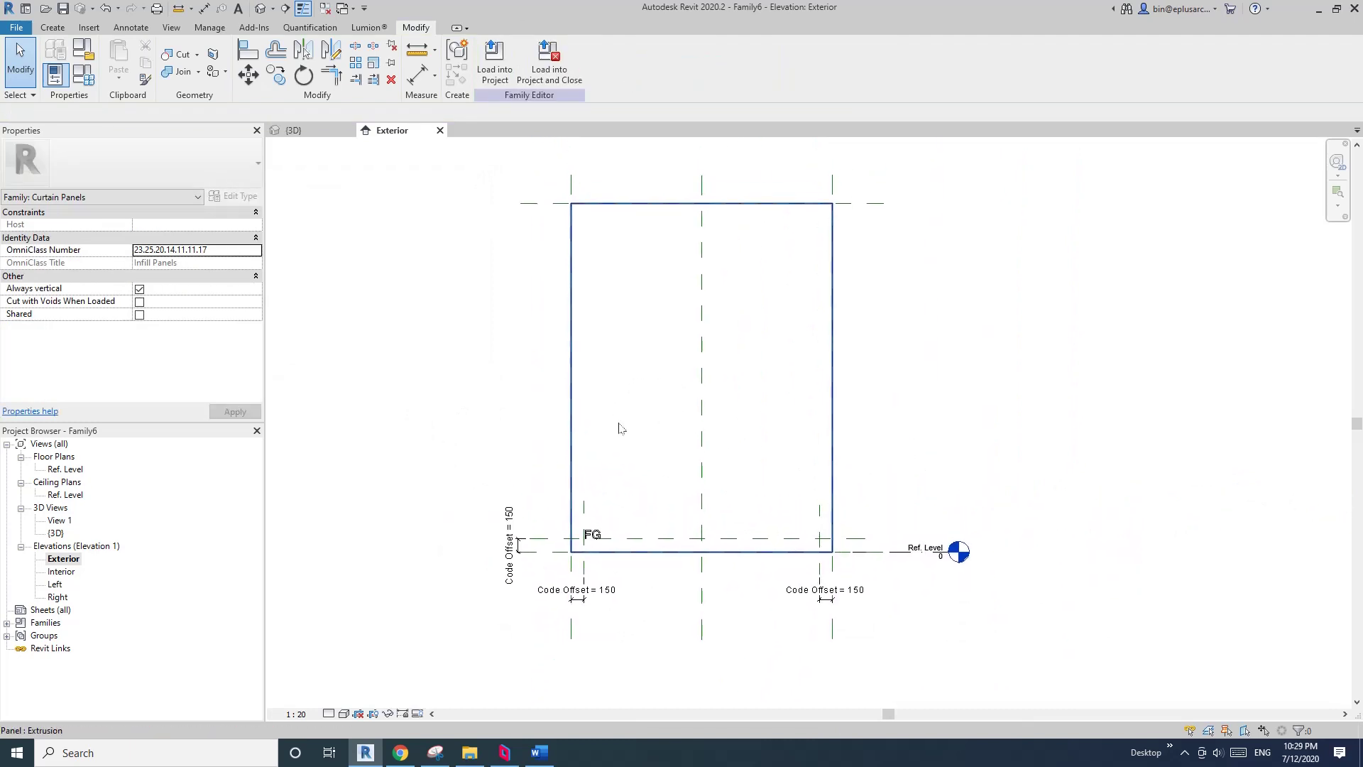
scroll(620, 427, "up", 2)
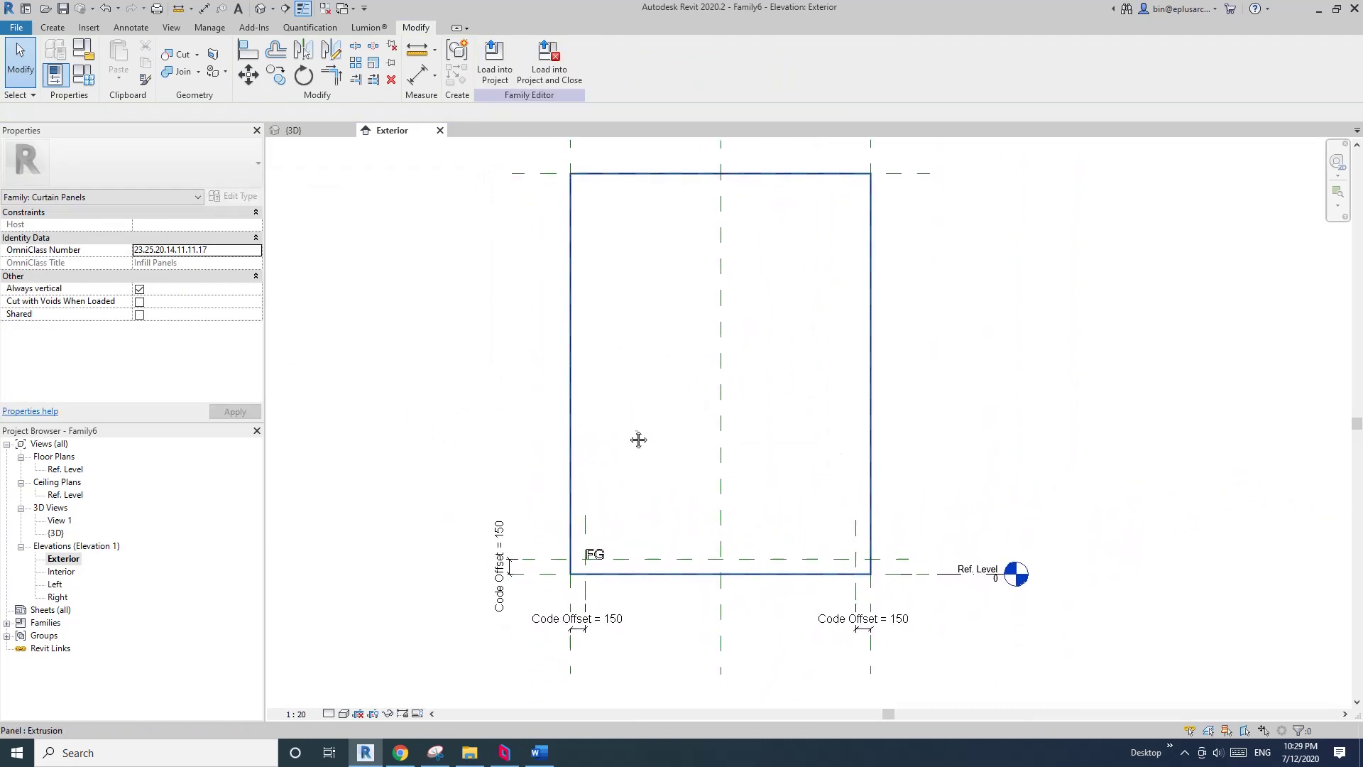
middle_click_drag(638, 439, 658, 448)
Step: Create a new project using a different template from the preselected Construction Template
left_click(16, 27)
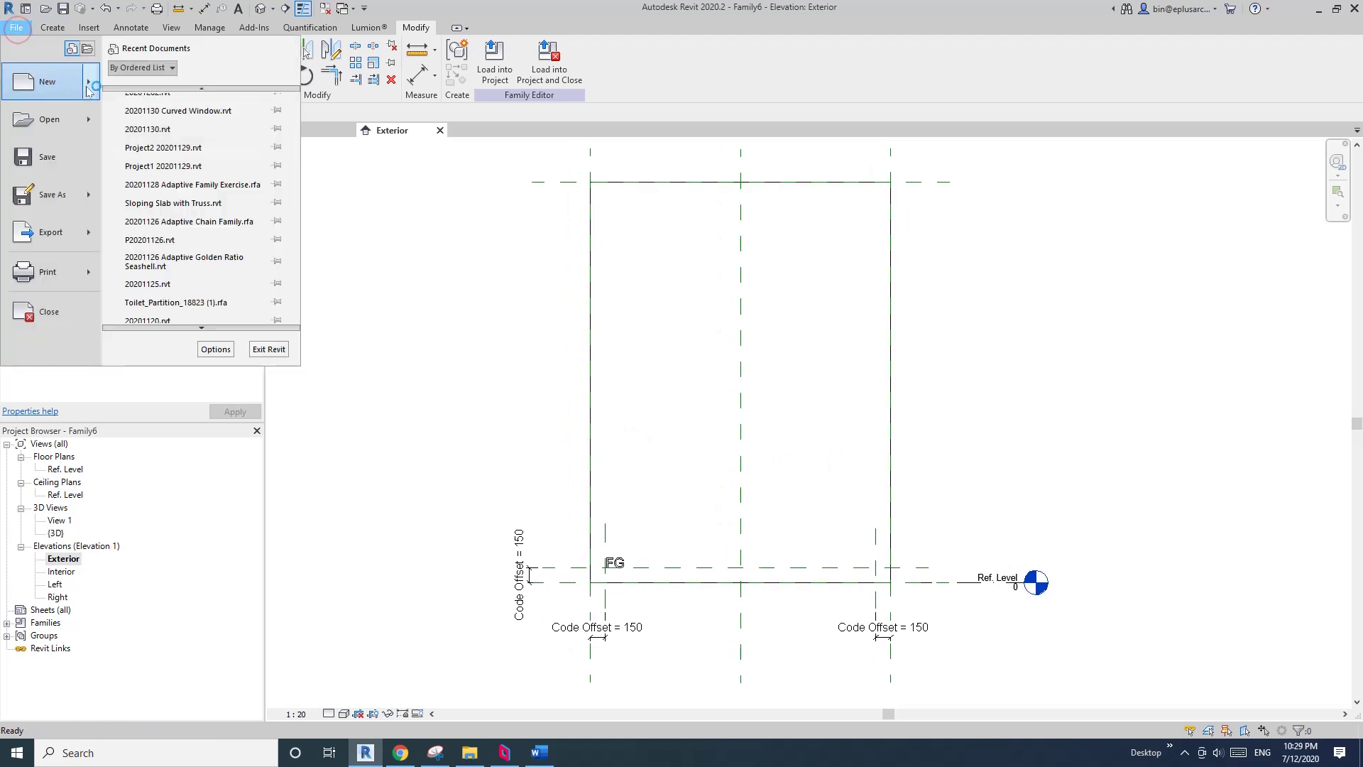
mouse_move(28, 86)
left_click(154, 92)
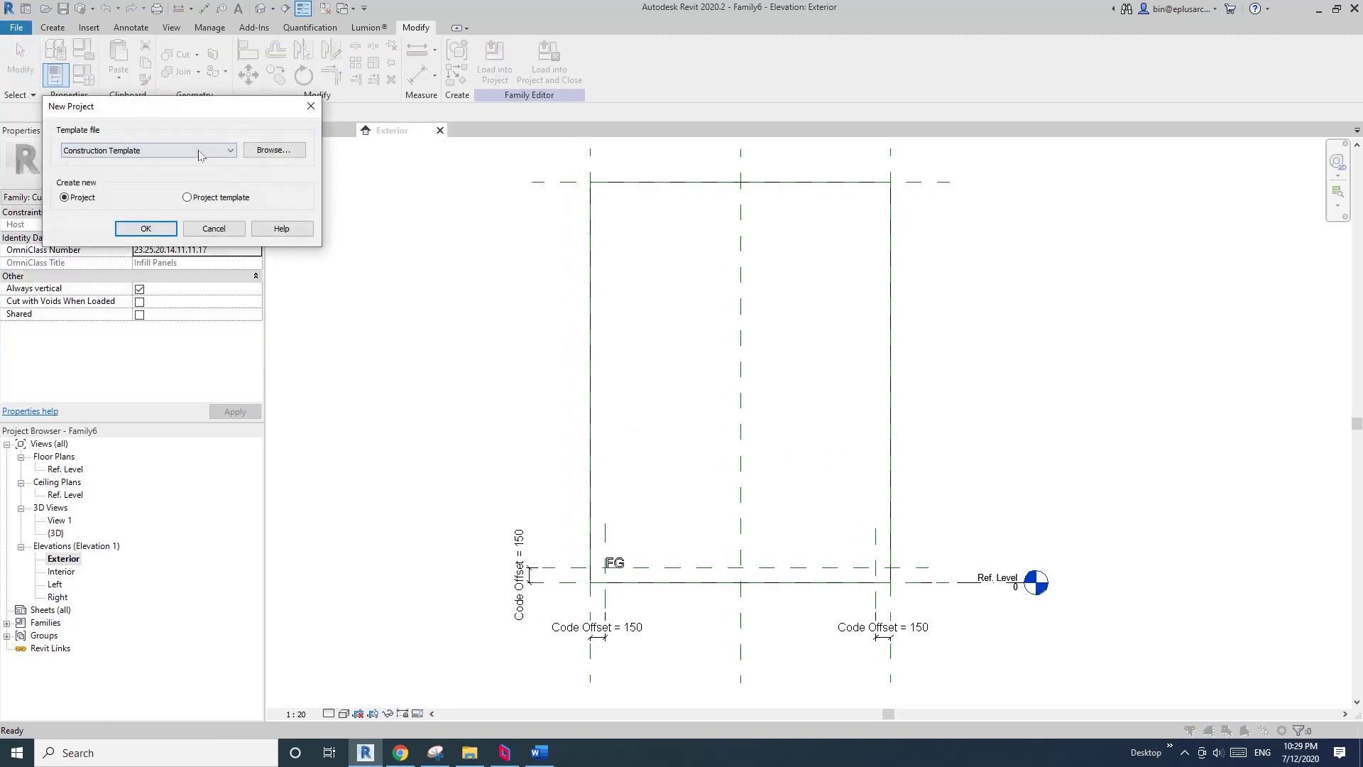
left_click(202, 151)
left_click(99, 180)
left_click(146, 225)
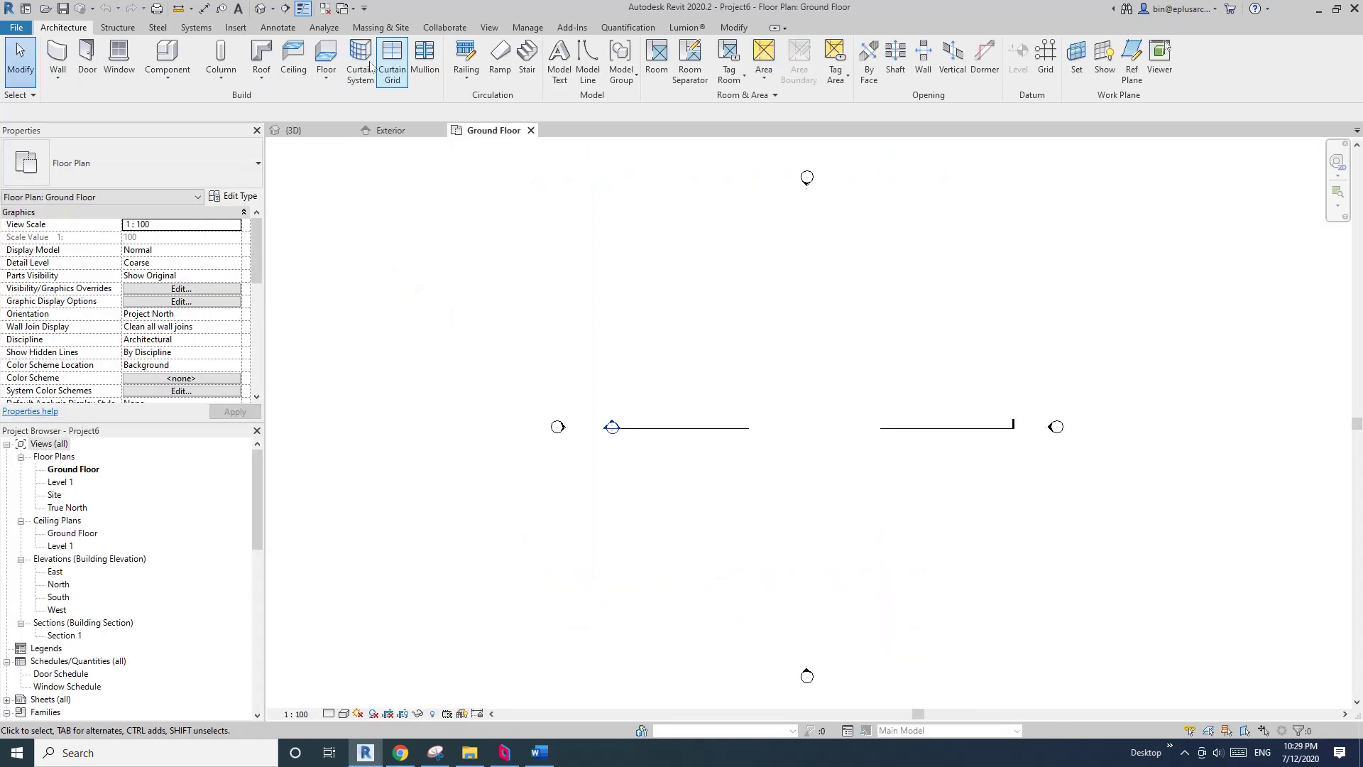
Step: Draw a Storefront curtain wall about 16000 mm long with 8000 mm unconnected height on the Ground Floor plan
middle_click_drag(678, 339, 636, 347)
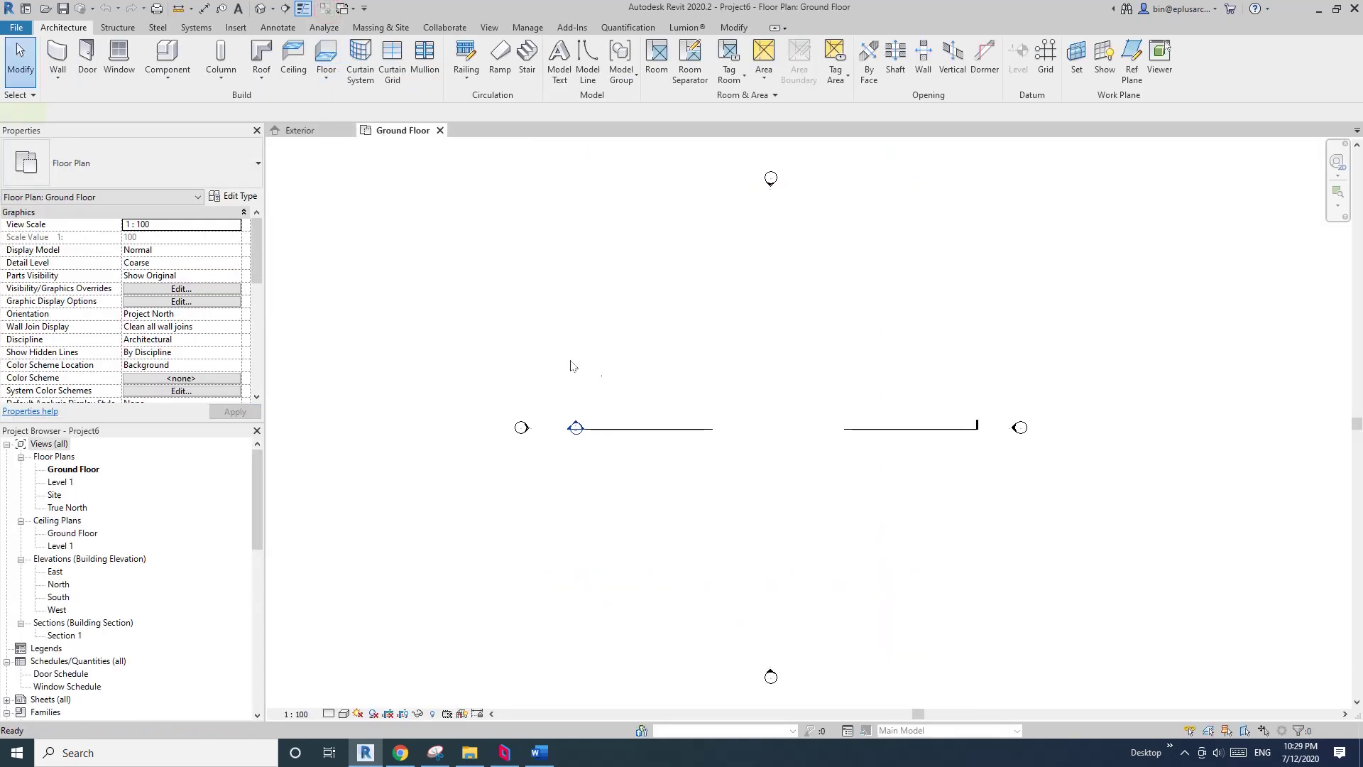
key("w")
key("a")
left_click(174, 164)
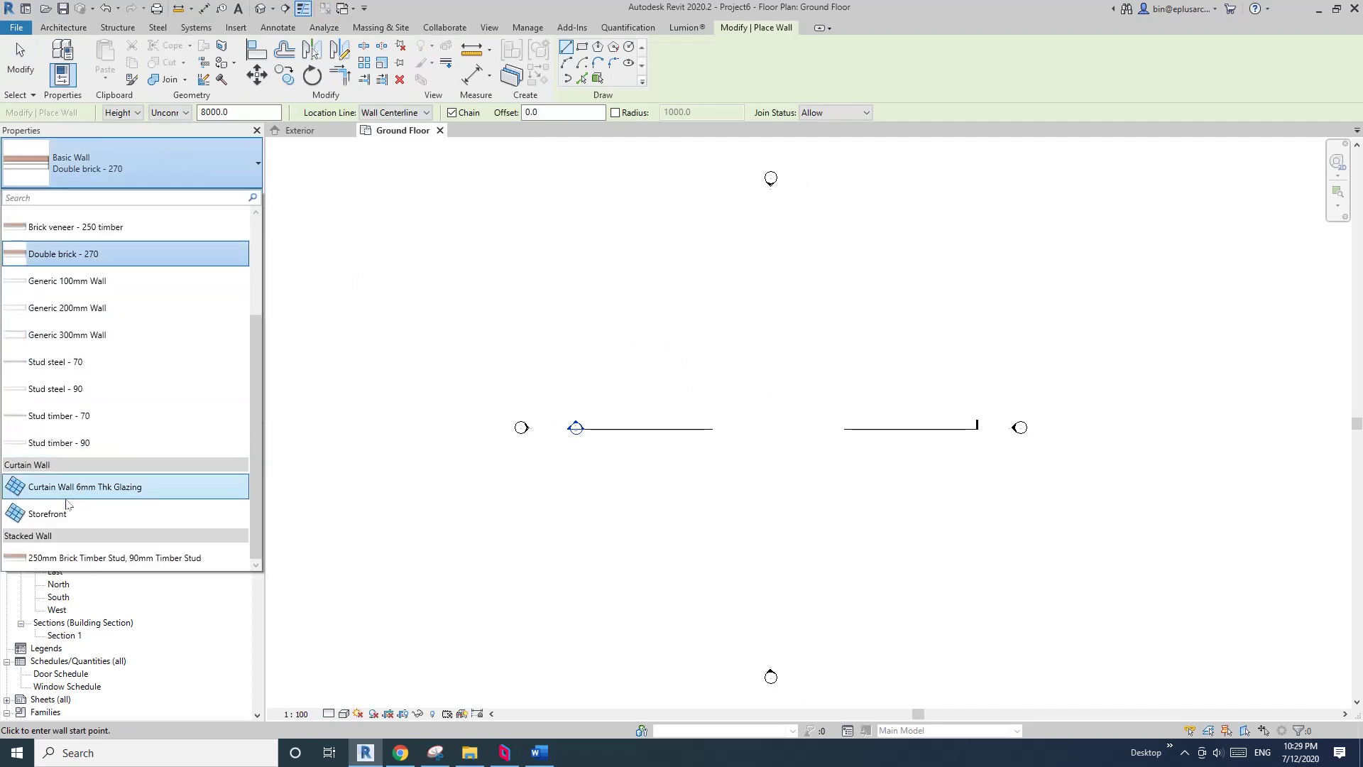
left_click(62, 513)
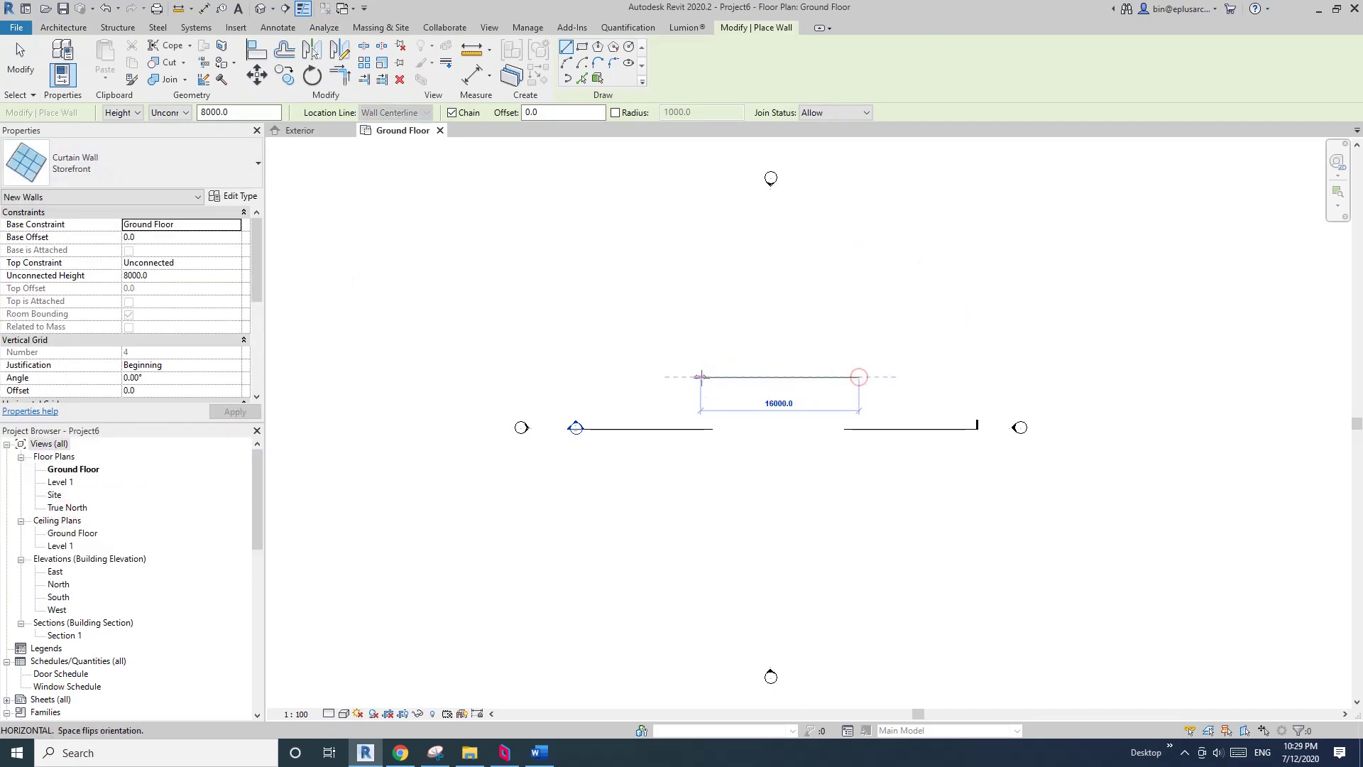
Step: Load the curtain panel family into the project and close the family without saving its changes
left_click(323, 134)
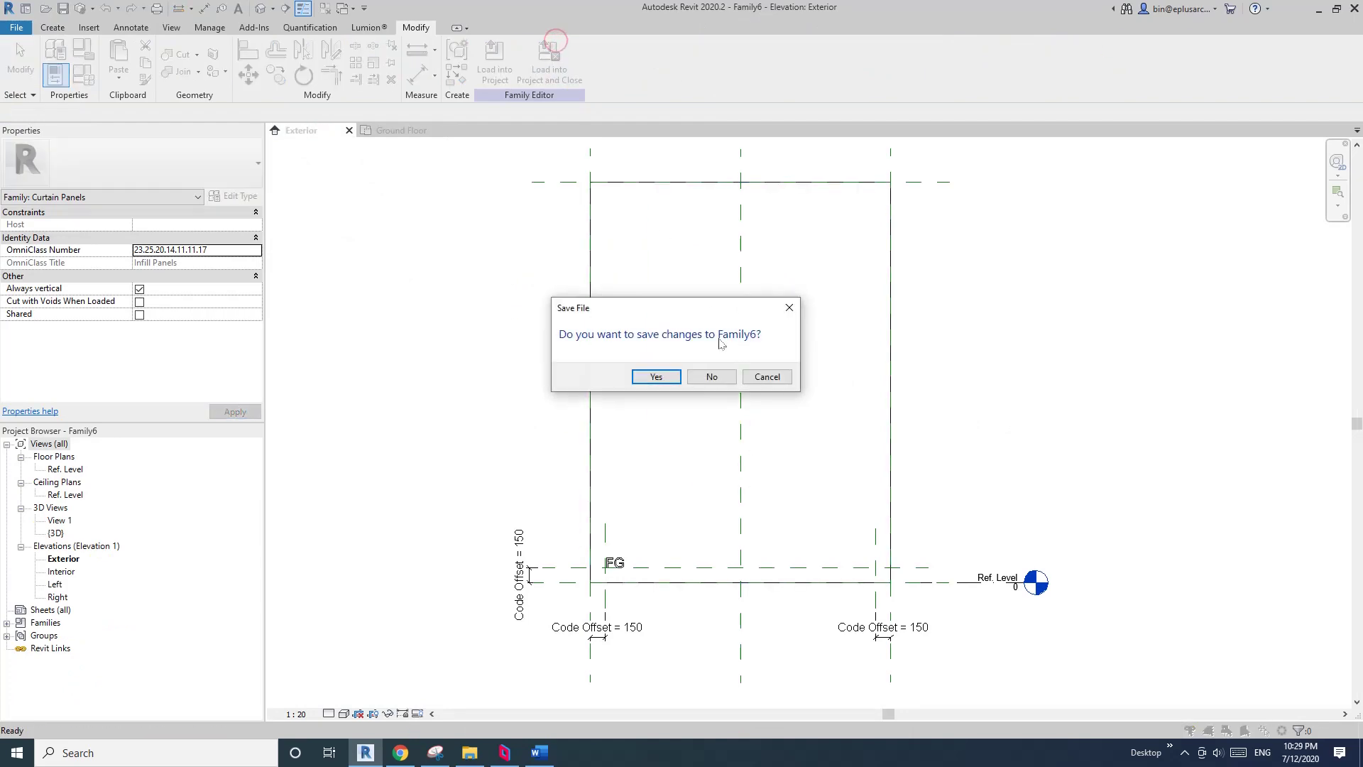
left_click(709, 376)
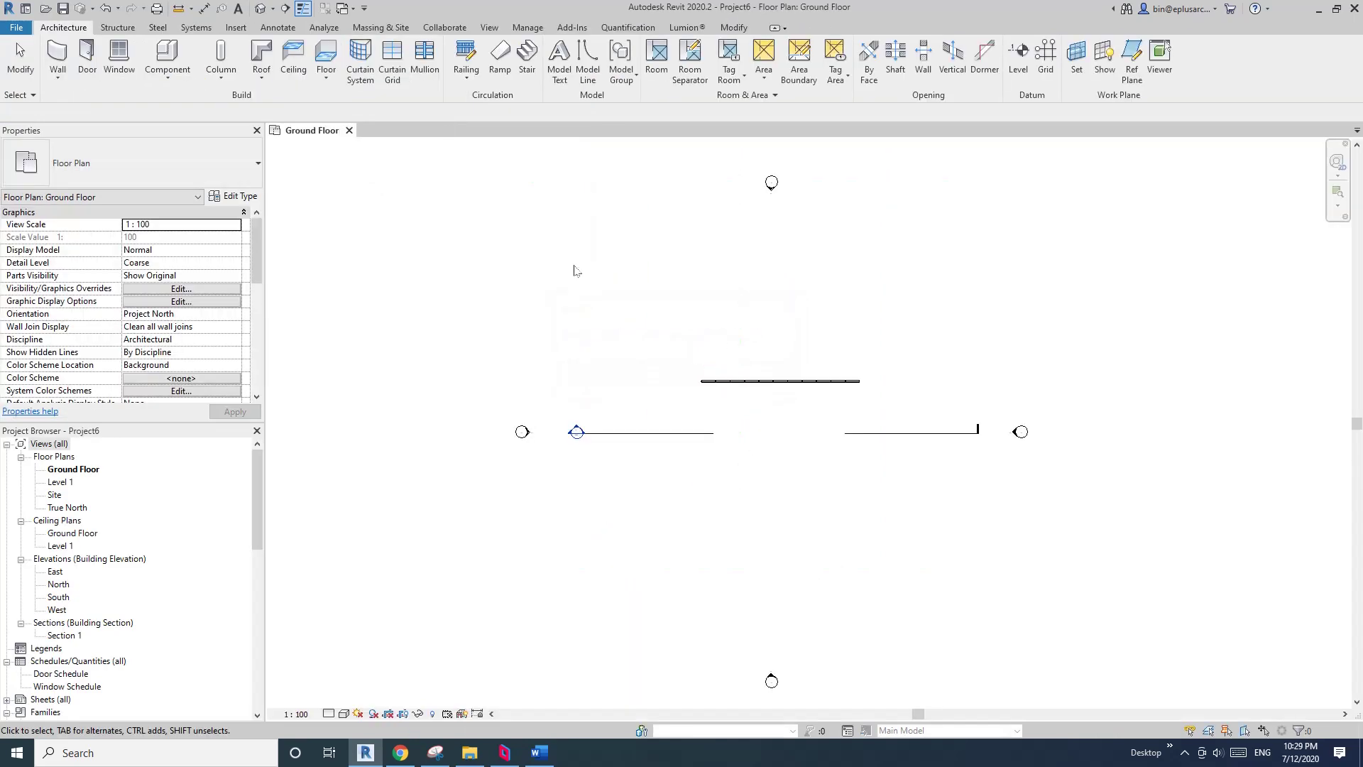
Step: In the default 3D view, change one glazed panel in the middle of the curtain wall to the Family6 type
left_click(260, 9)
mouse_move(766, 426)
middle_mouse_down("shift")
mouse_move(710, 398)
mouse_move(749, 416)
middle_mouse_up("shift")
scroll(710, 398, "up", 6)
left_click(668, 384)
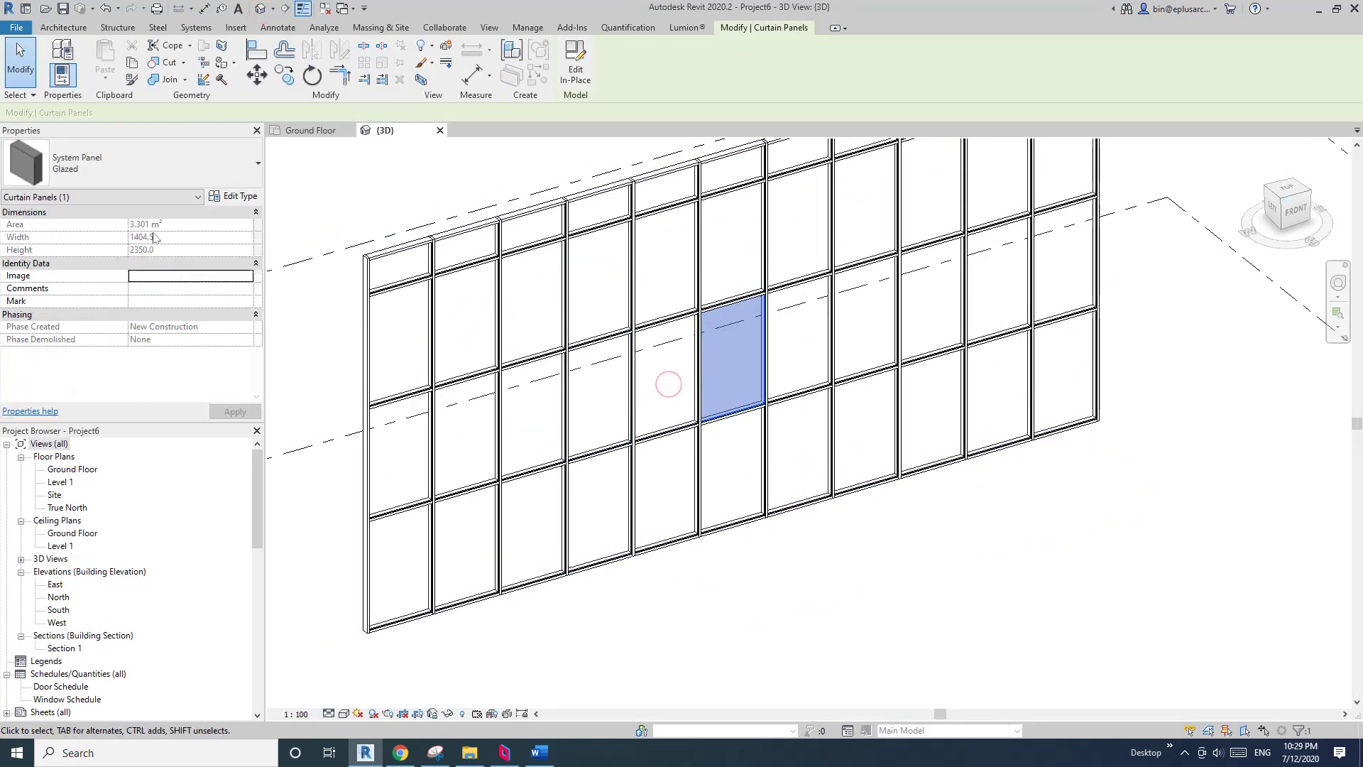
key("Escape")
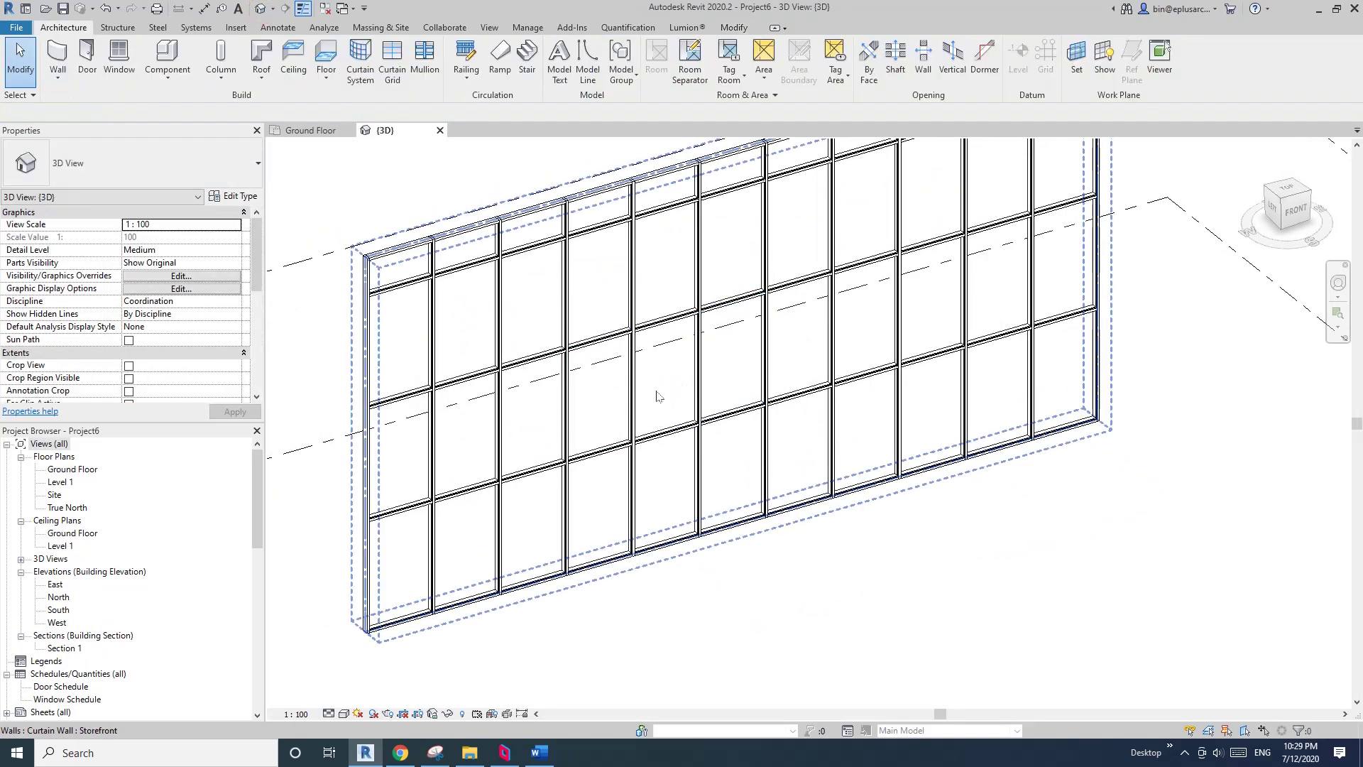
left_click(672, 383)
left_click(673, 381)
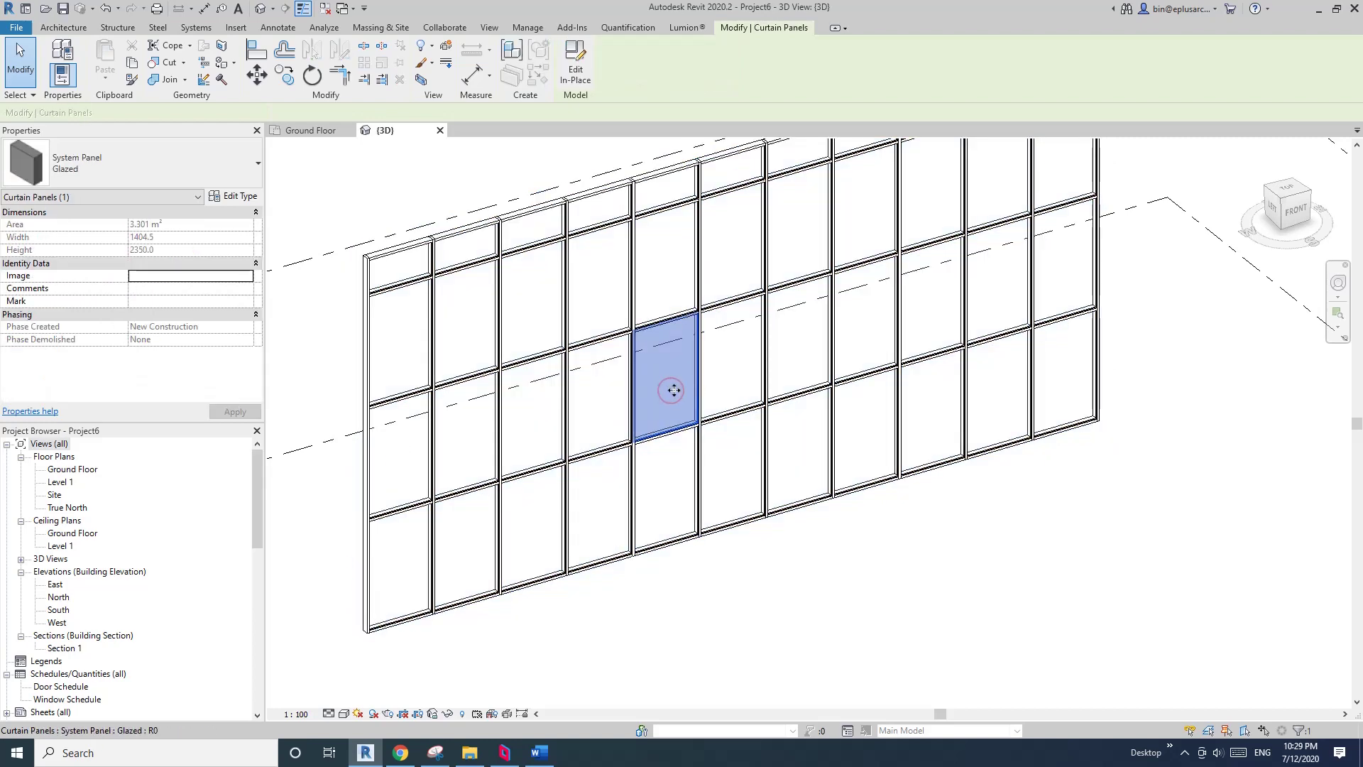
left_click(212, 168)
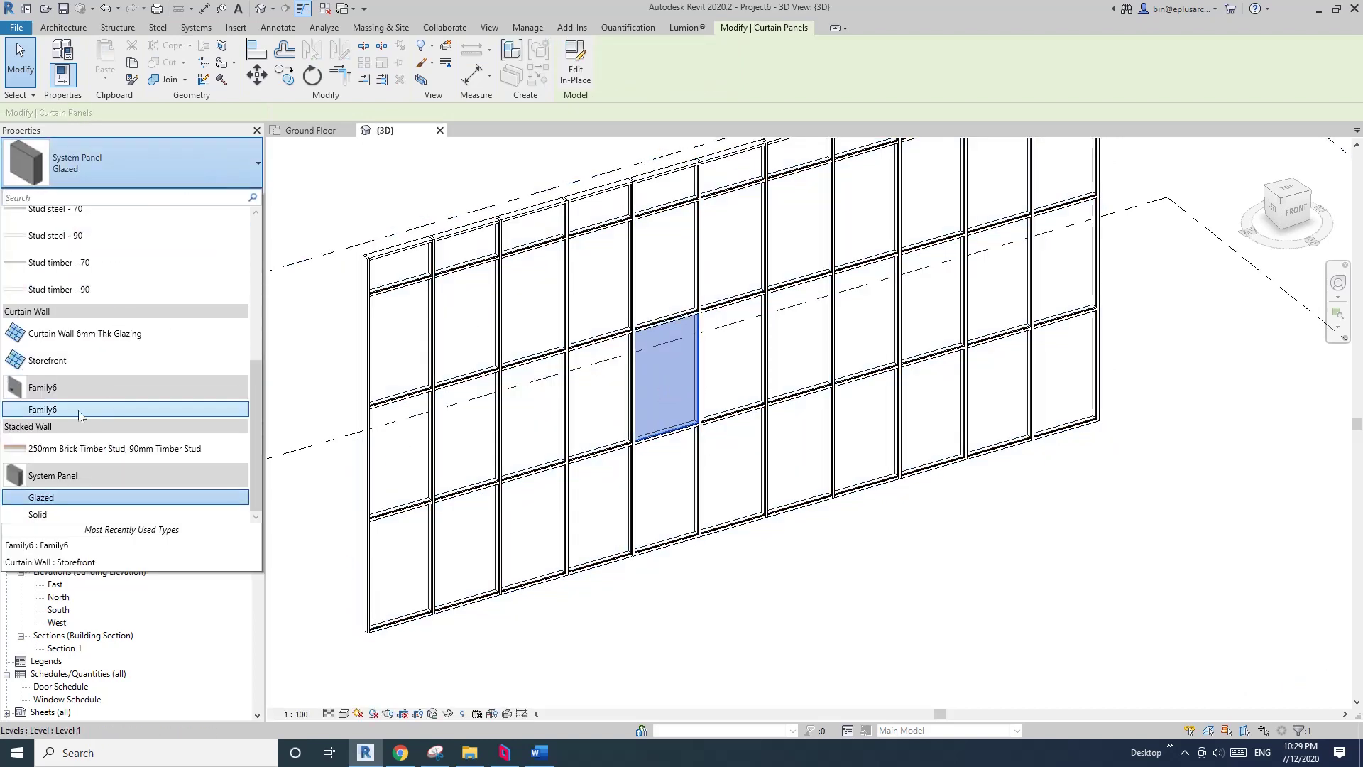
scroll(87, 423, "up", 1)
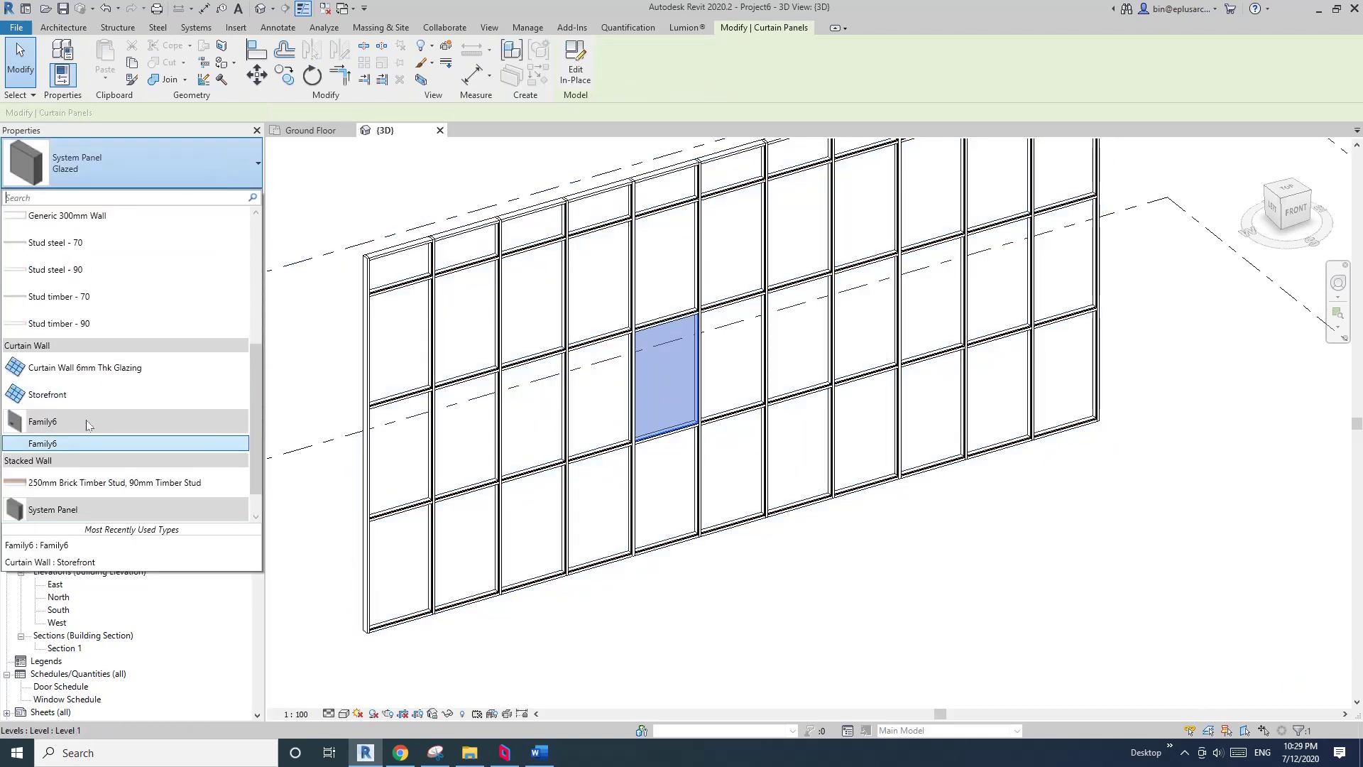
left_click(51, 444)
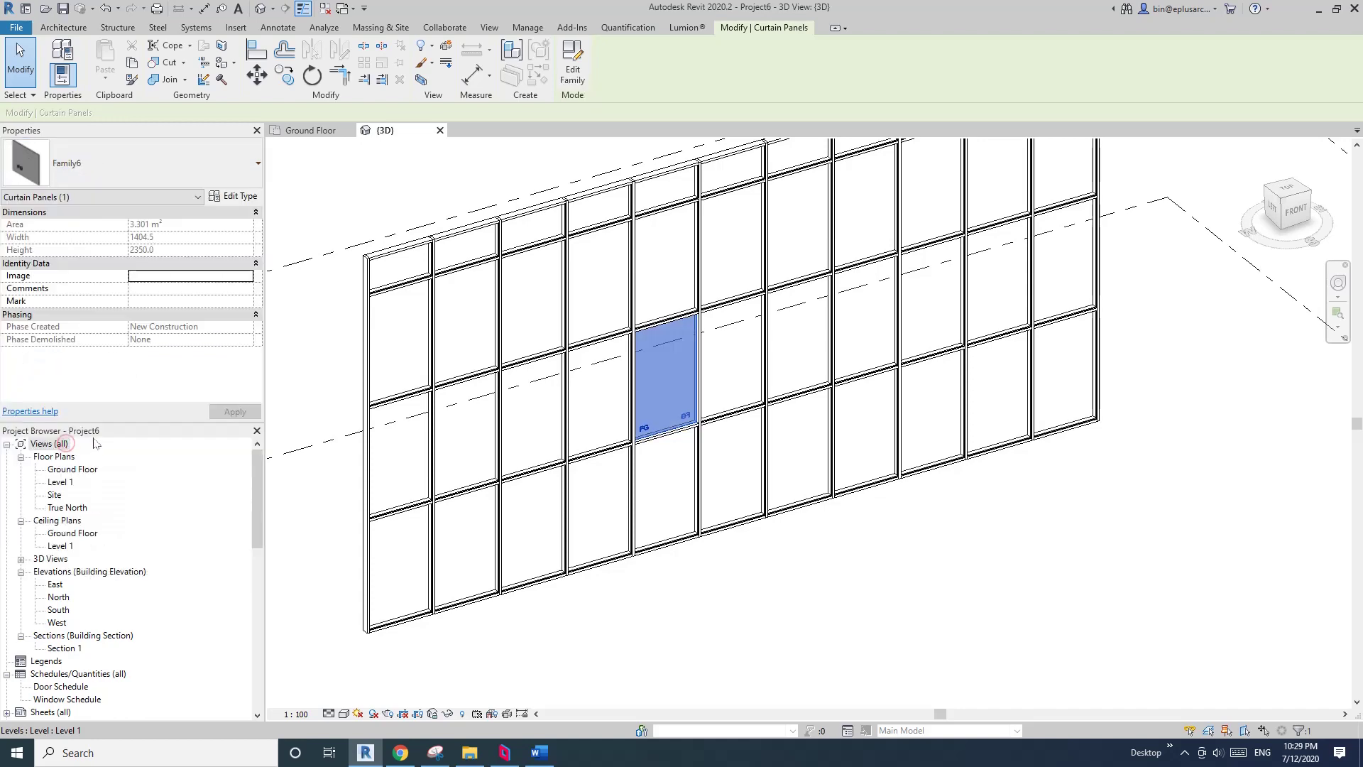
Step: Examine the FG code texts on the Family6 panel from different angles in the 3D view
scroll(654, 365, "up", 4)
key("Escape")
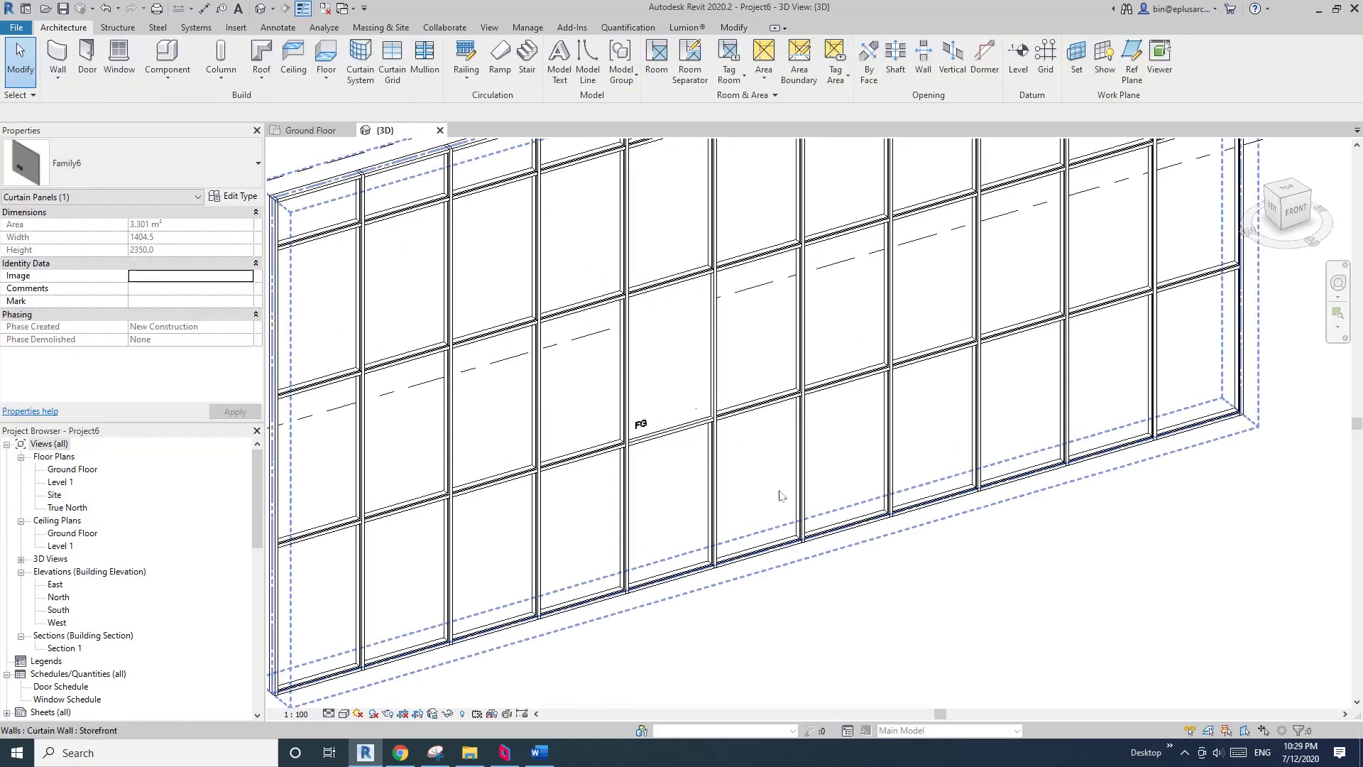
middle_click_drag(641, 420, 790, 471, "shift")
left_click(802, 473)
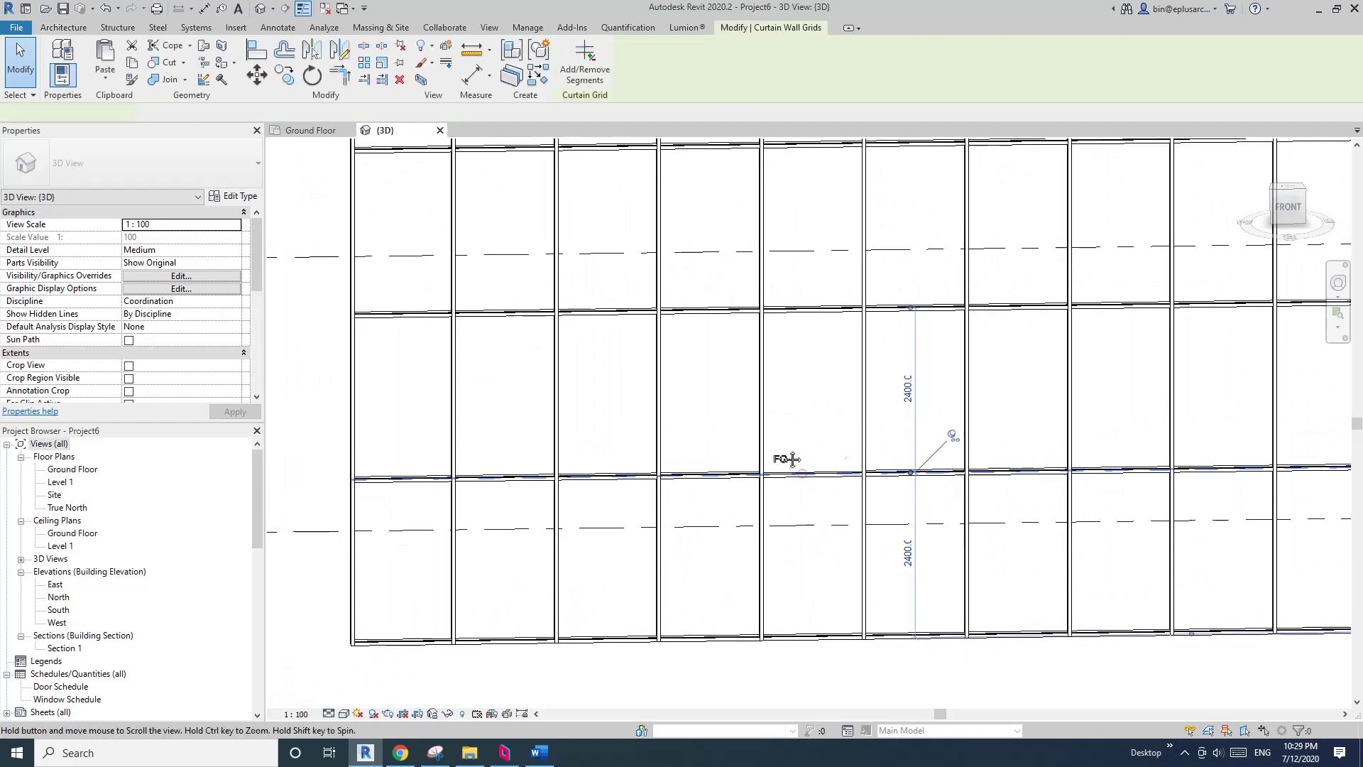
left_click(747, 410)
middle_click_drag(739, 398, 309, 283, "shift")
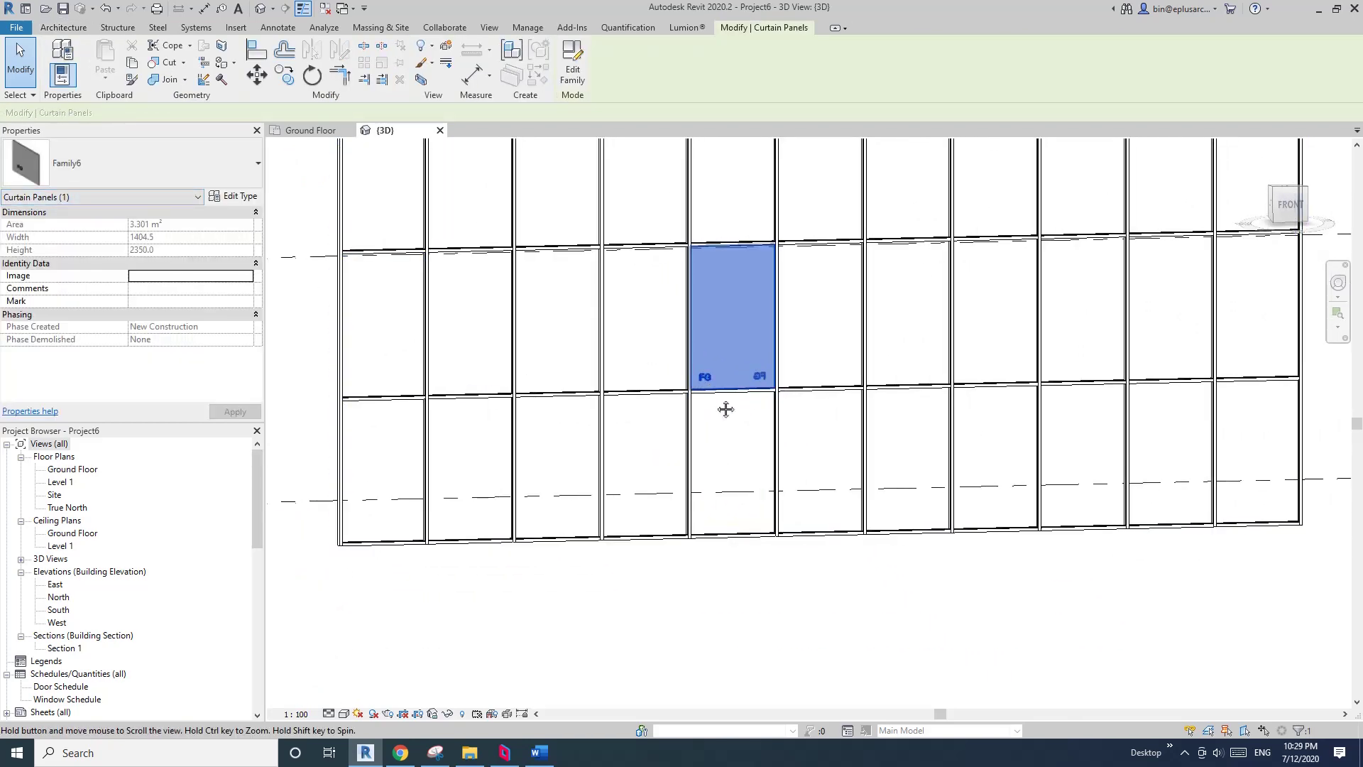
key("Escape")
mouse_move(724, 408)
middle_mouse_down("shift")
mouse_move(752, 404)
mouse_move(721, 392)
mouse_move(684, 436)
mouse_move(752, 391)
mouse_move(694, 404)
mouse_move(727, 433)
mouse_move(666, 356)
mouse_move(728, 391)
middle_mouse_up("shift")
left_click(739, 404)
key("Escape")
Step: Select the Family6 panel in the curtain wall and open its family for editing
key("Tab")
left_click(726, 387)
left_click(737, 388)
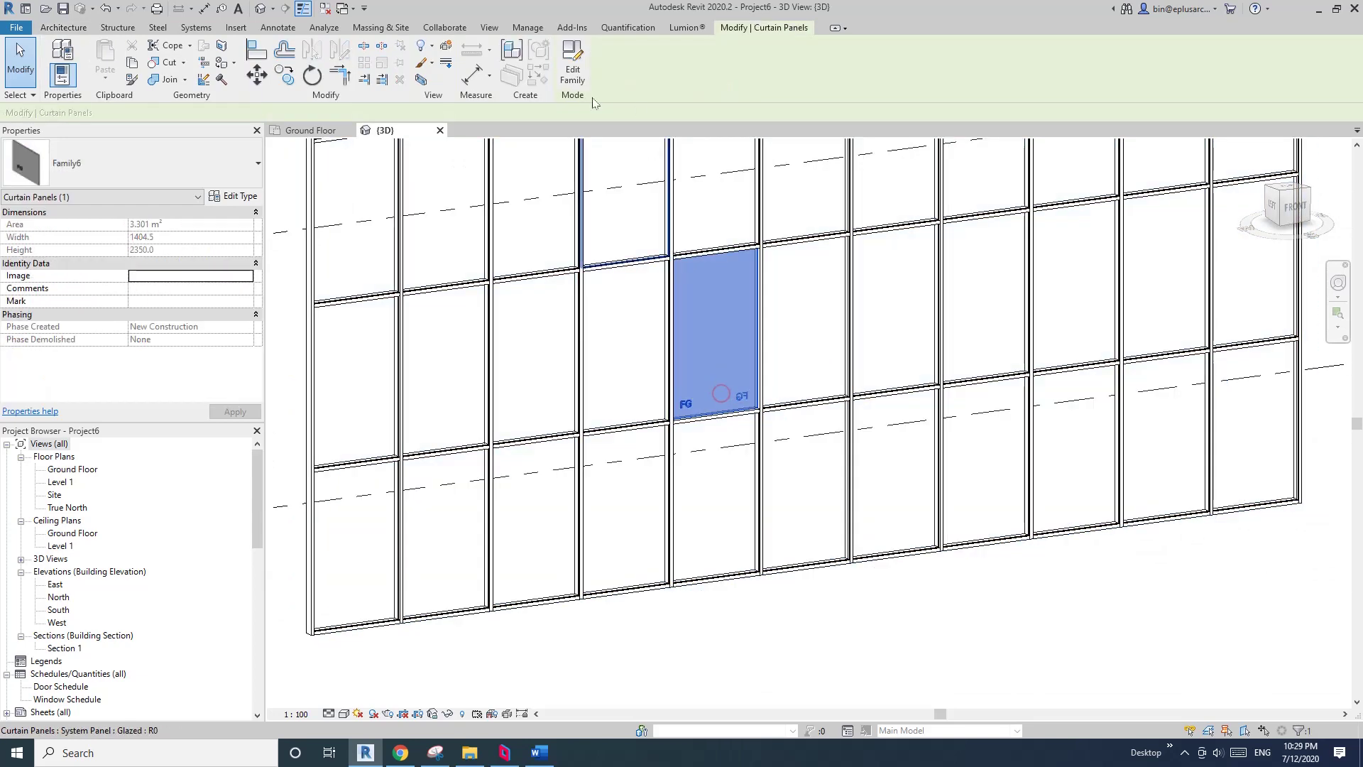
double_click(729, 383)
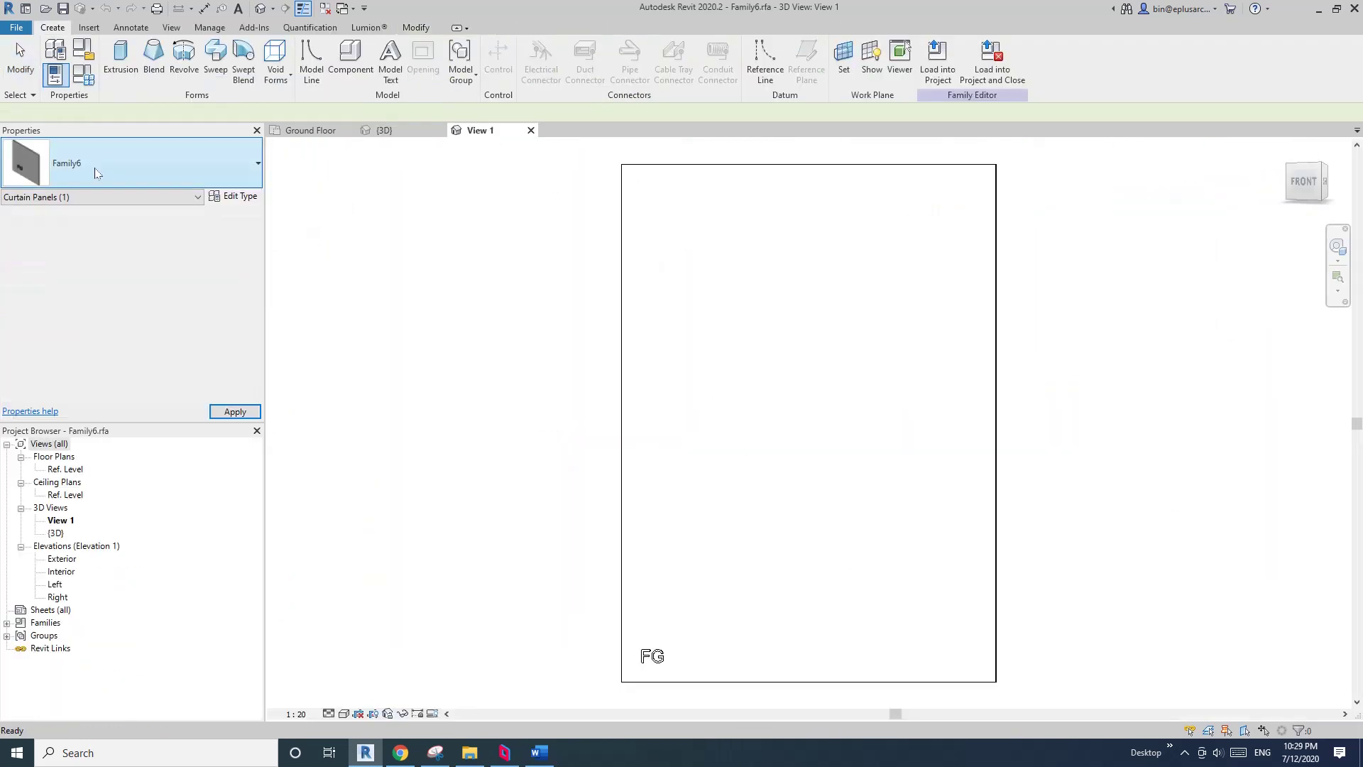
Step: Set the family category of the panel family to Windows and accept the change
left_click(80, 55)
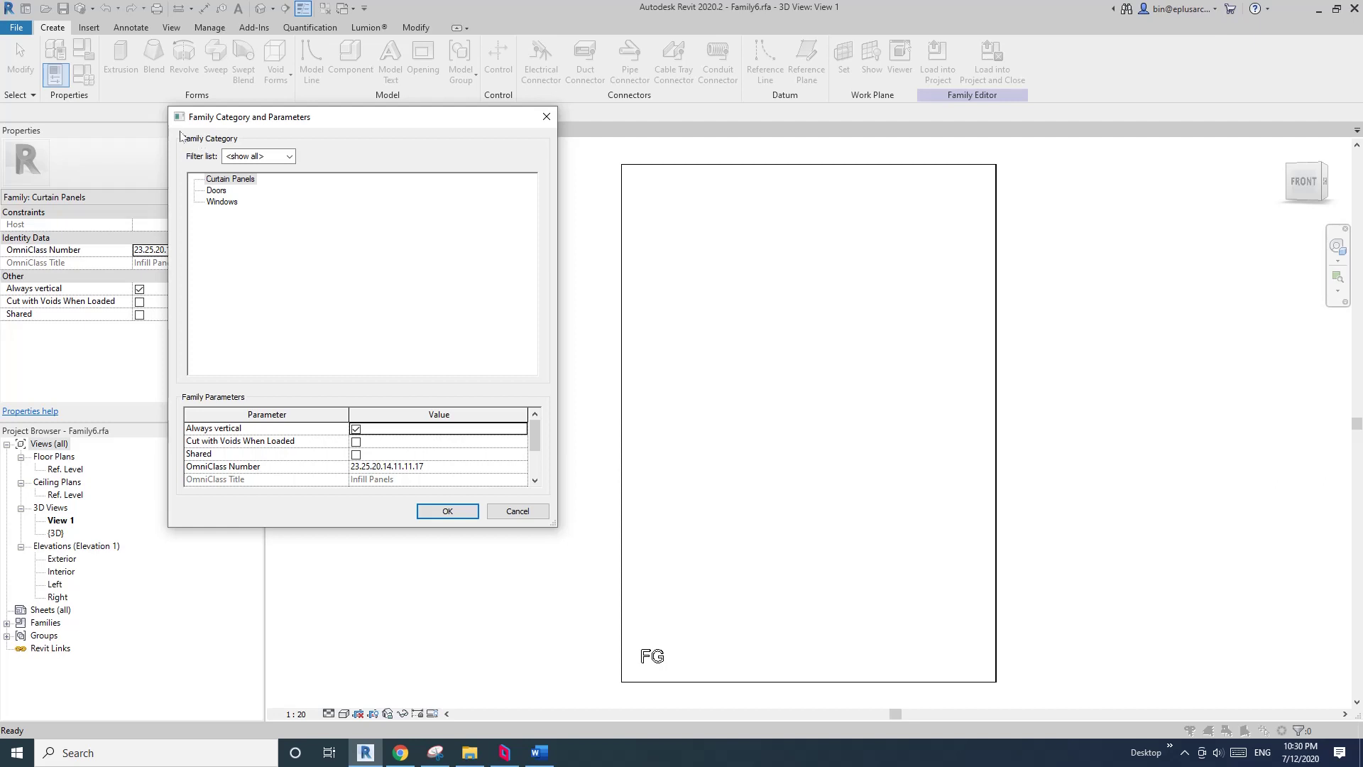
left_click_drag(225, 121, 215, 126)
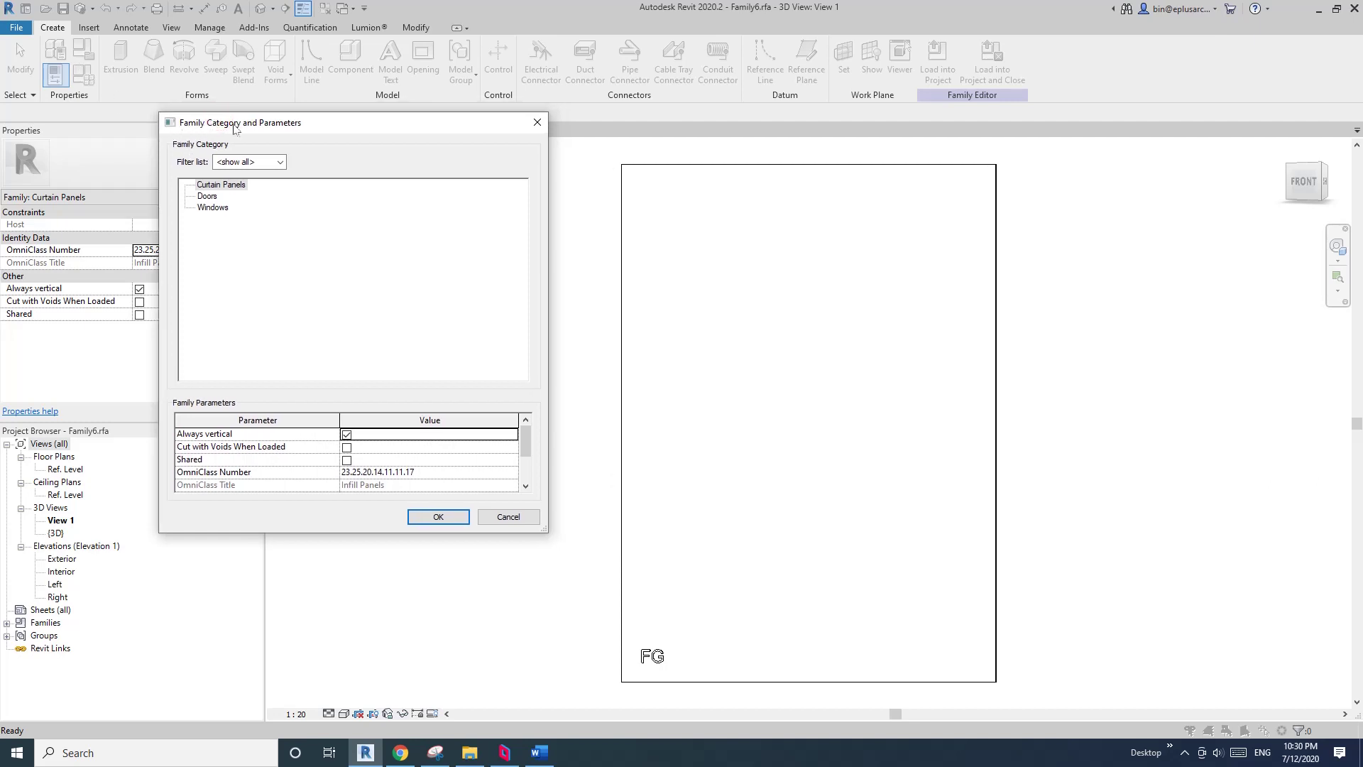
left_click(538, 123)
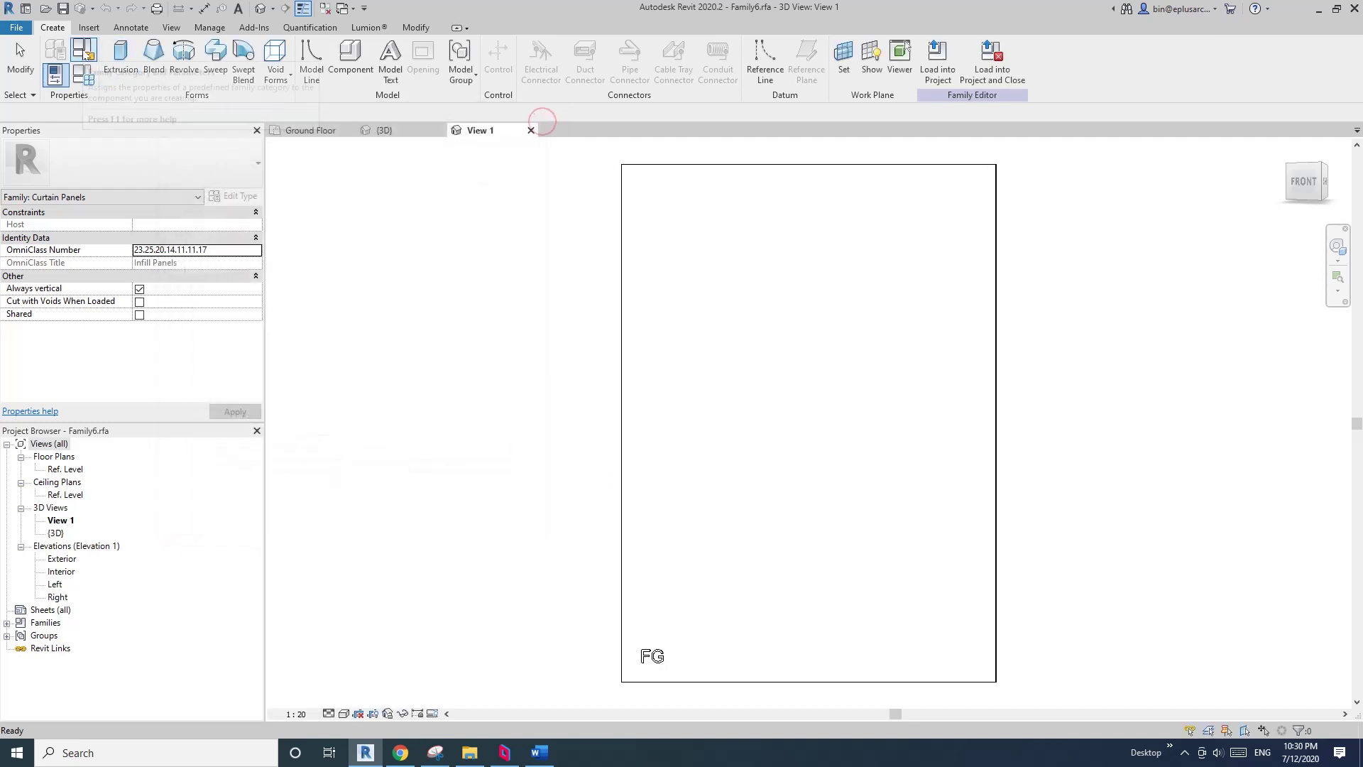
left_click(82, 54)
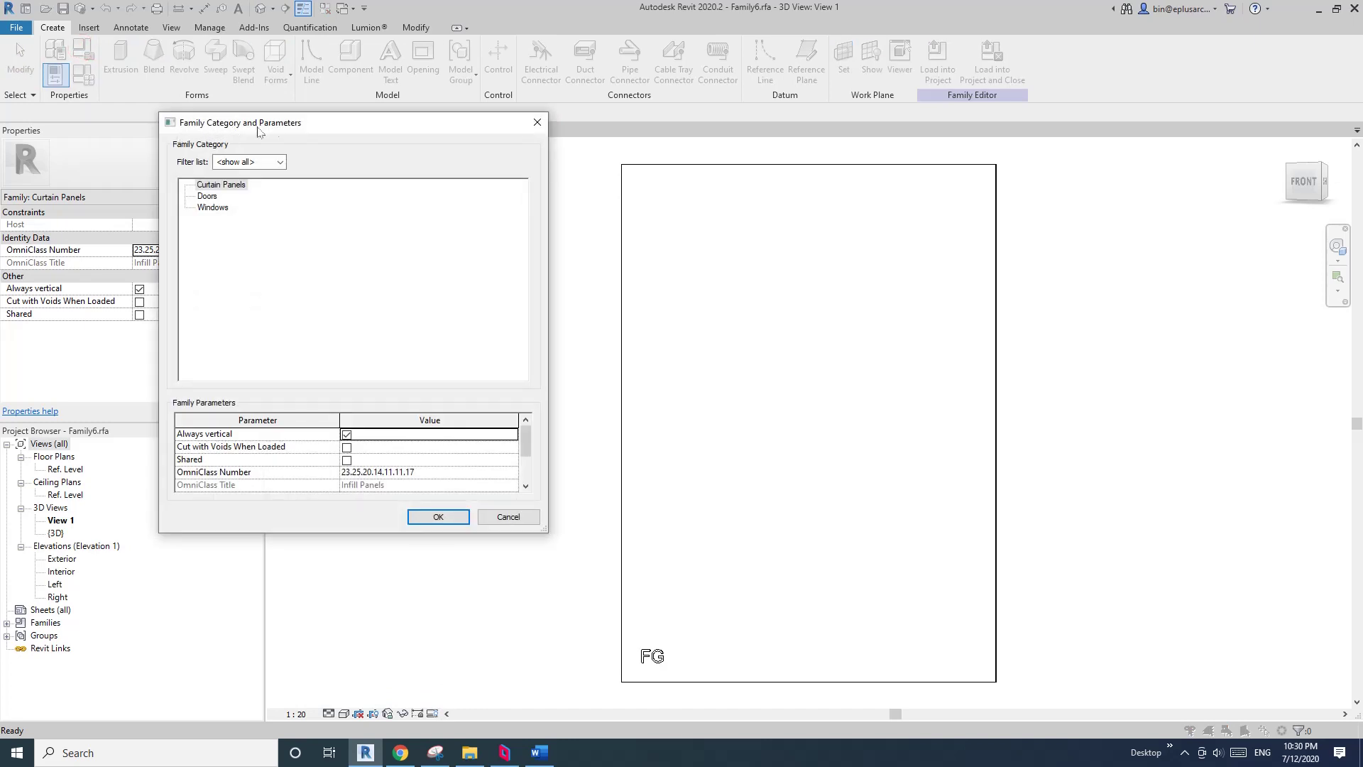
left_click_drag(257, 128, 290, 159)
left_click(244, 239)
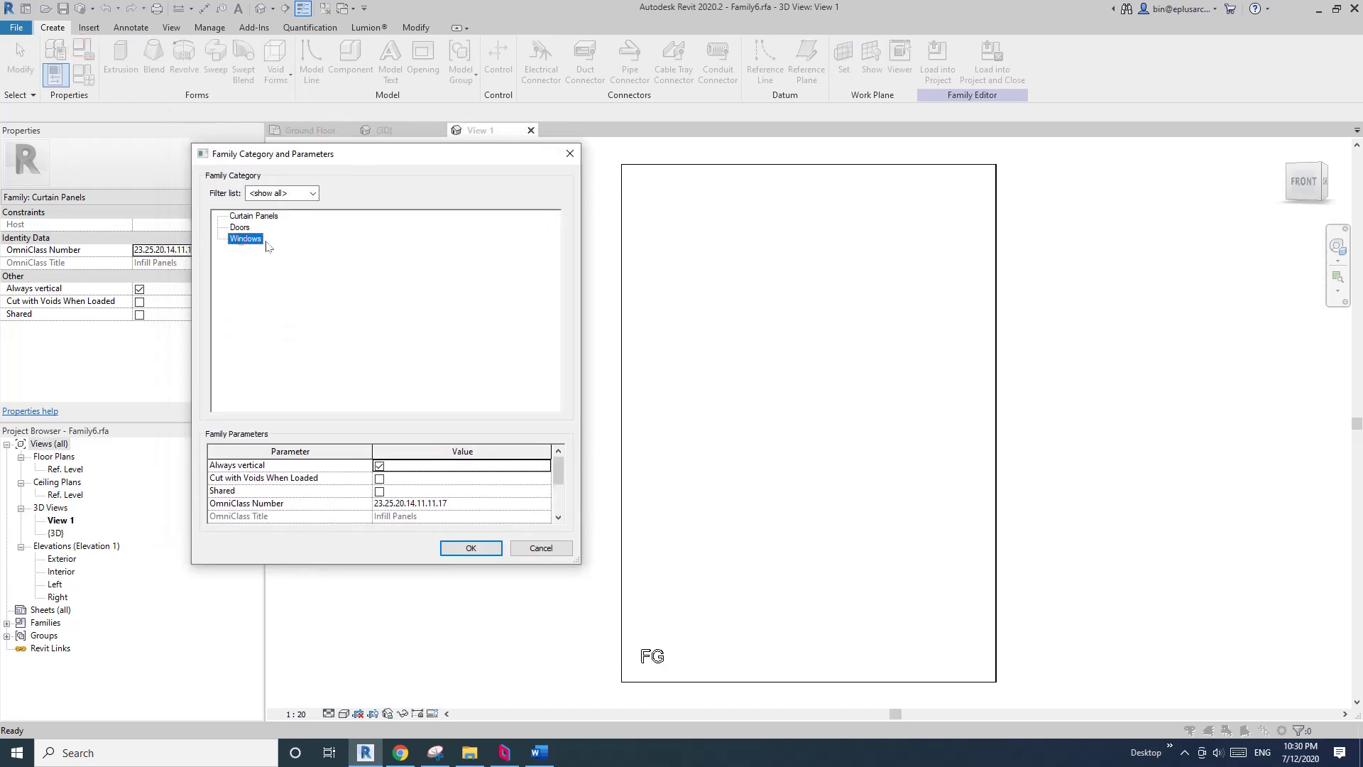
left_click(490, 547)
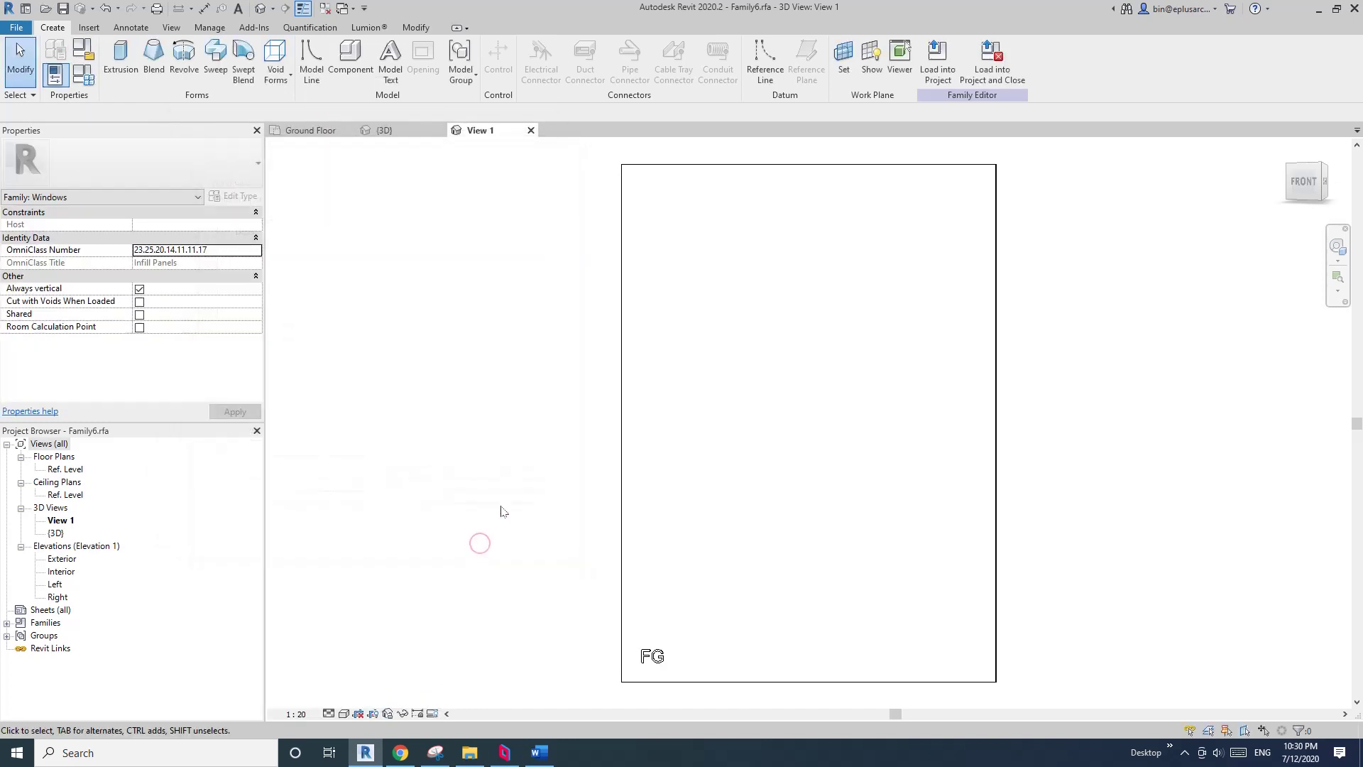
Step: Load the recategorized family back into the project and close it without saving the changes
left_click(997, 70)
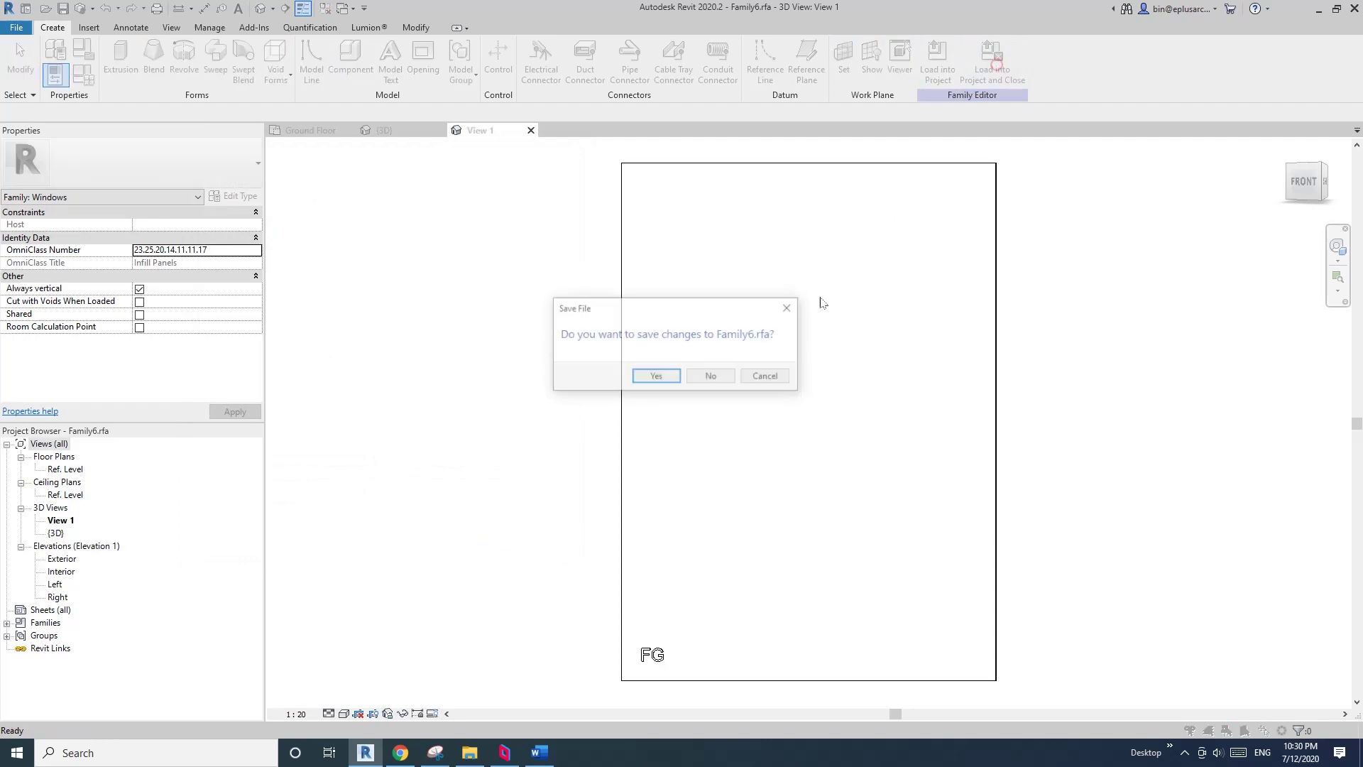
left_click(709, 374)
left_click(706, 336)
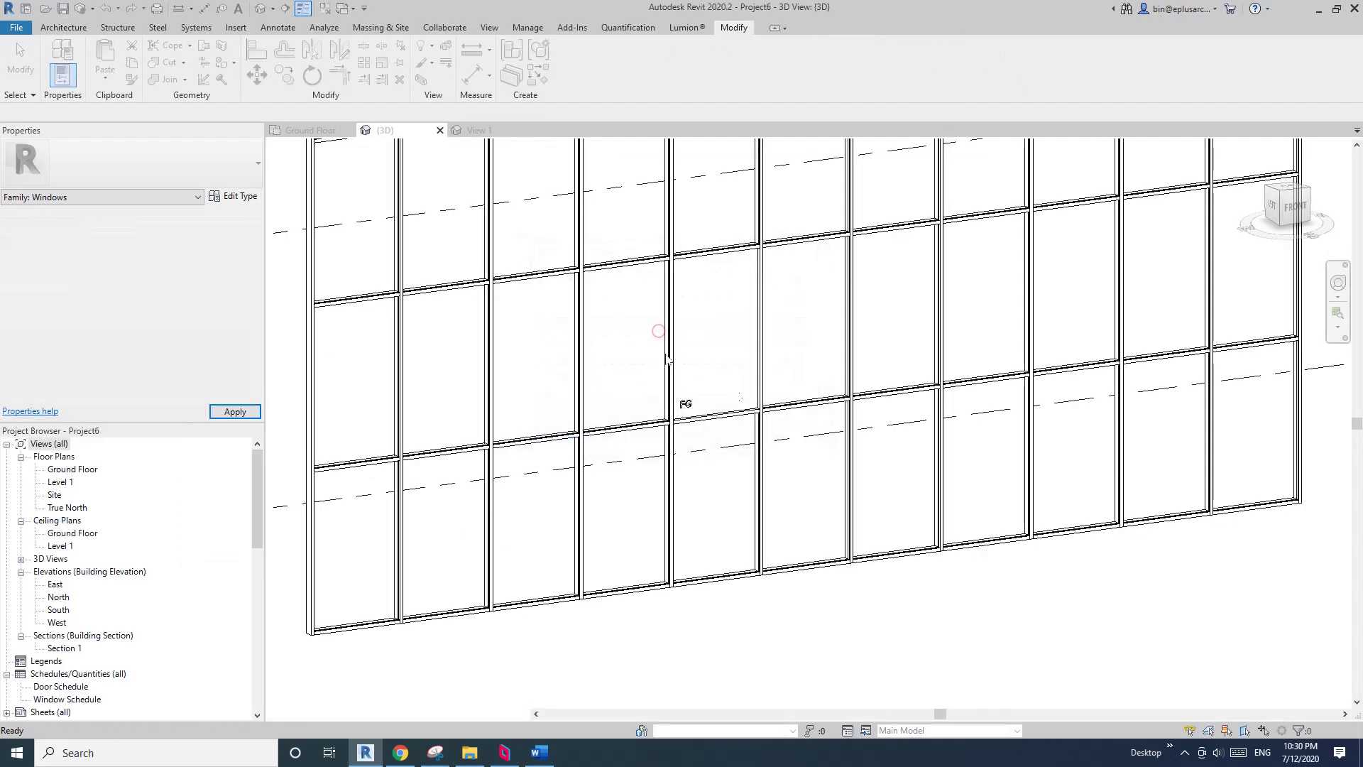
Step: Check the reloaded panel's instance properties and inspect its FG text up close
left_click(705, 400)
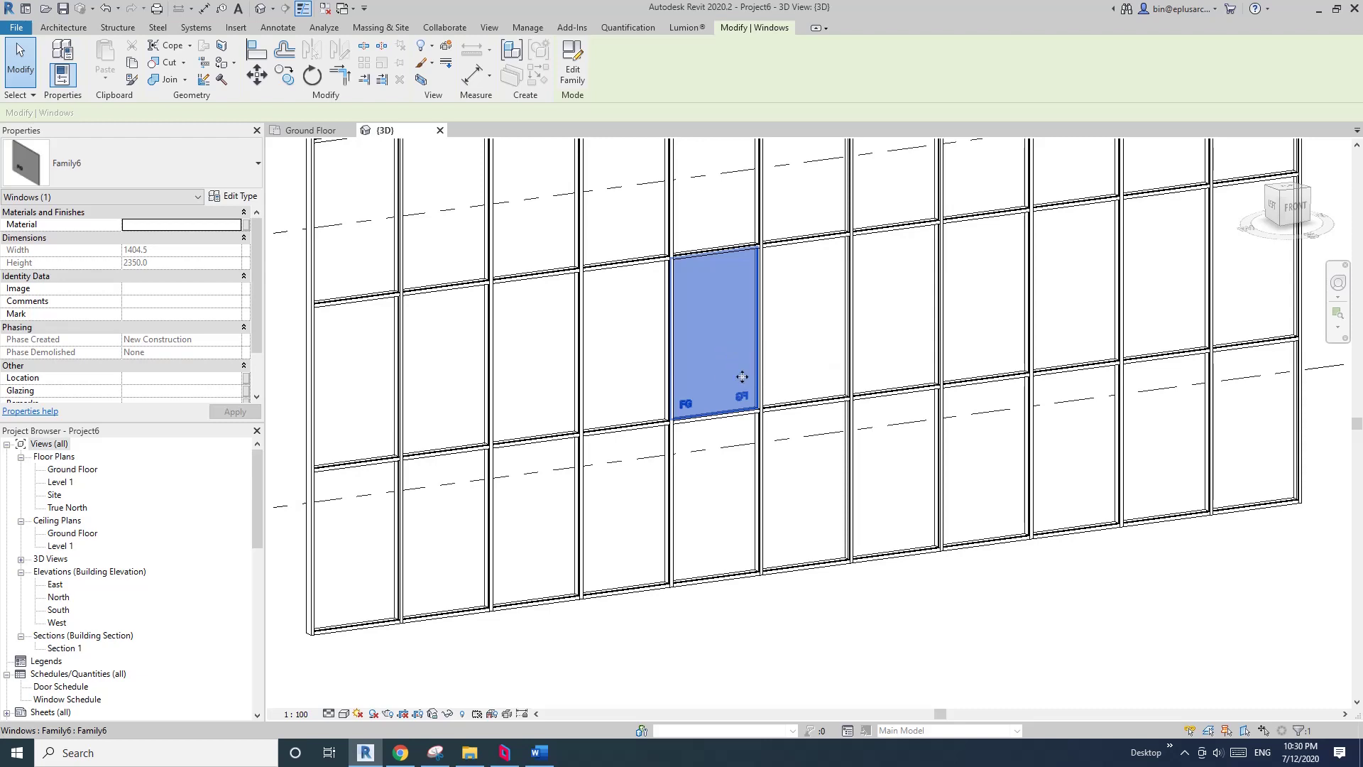
middle_click_drag(742, 376, 711, 360)
key("Escape")
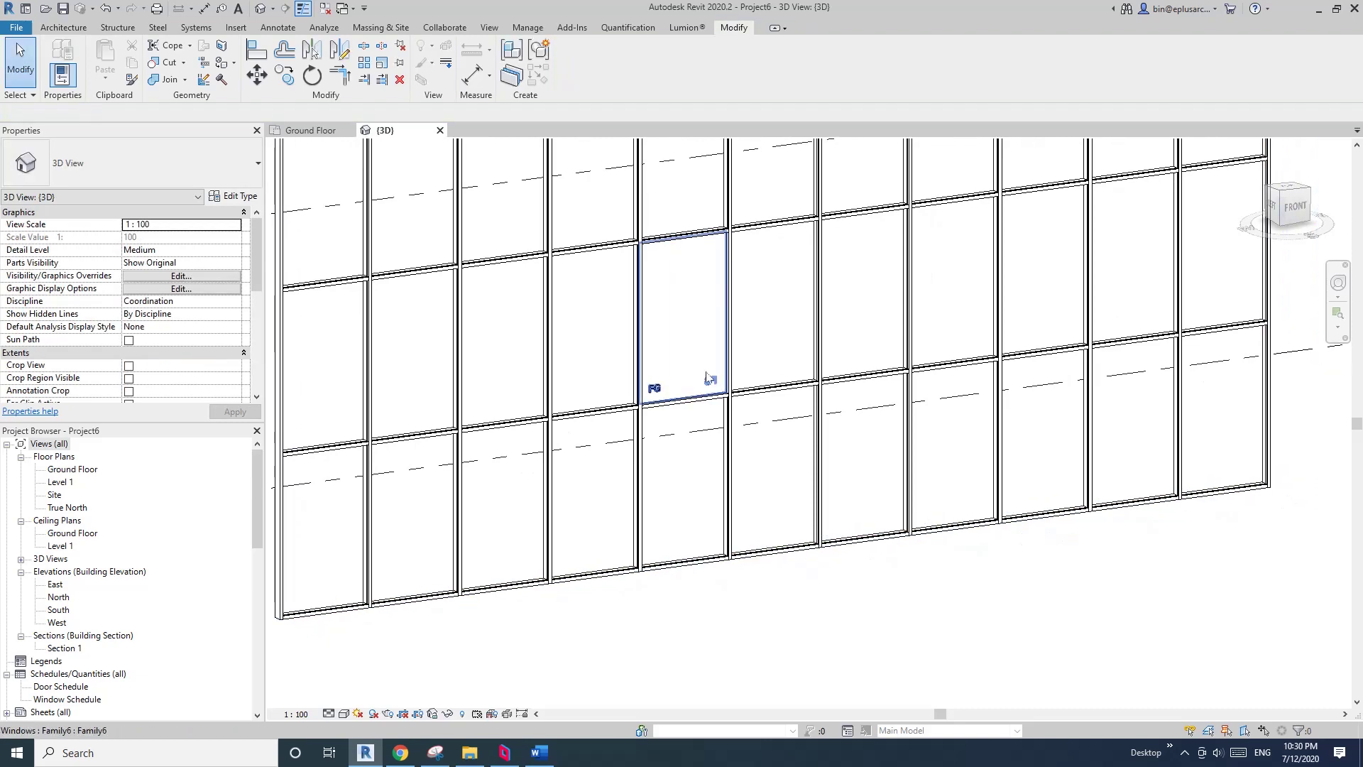
scroll(707, 376, "up", 5)
left_click(643, 385)
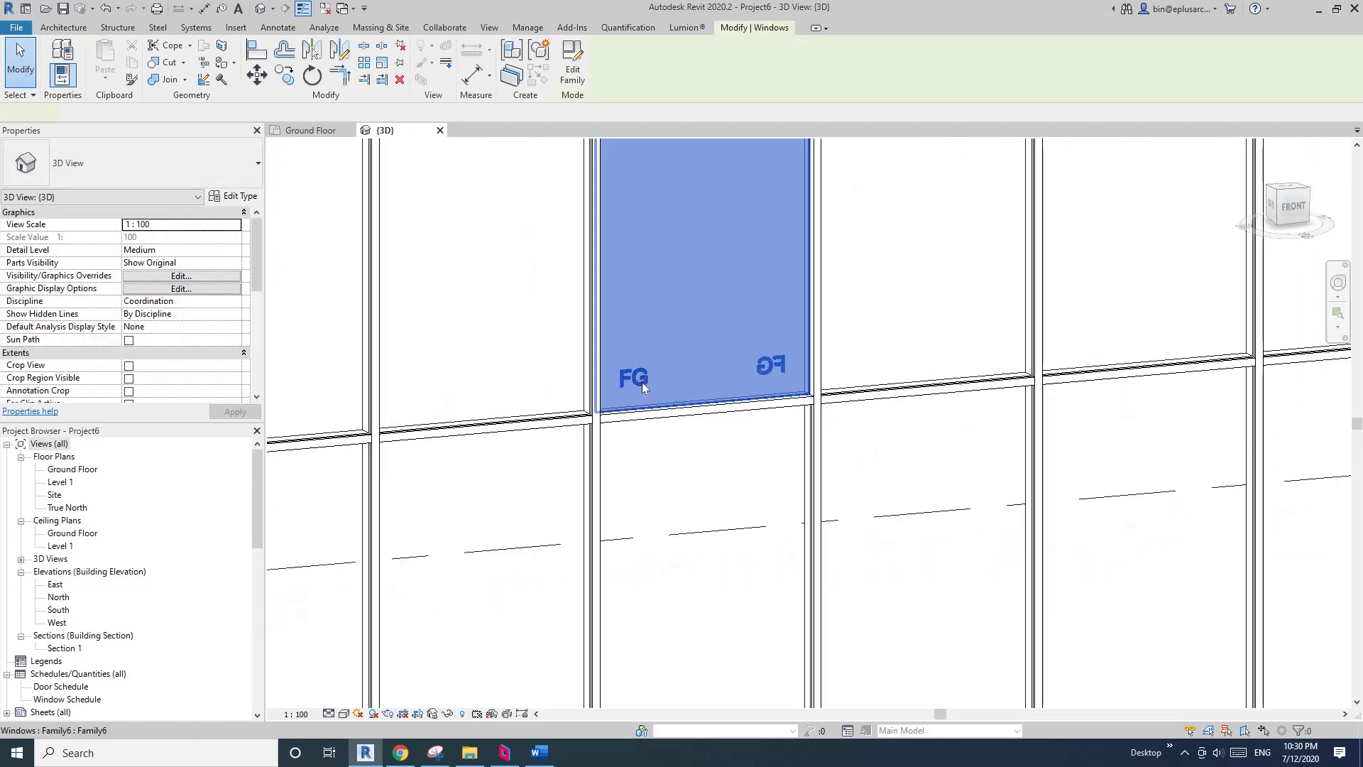
key("Escape")
scroll(633, 370, "up", 3)
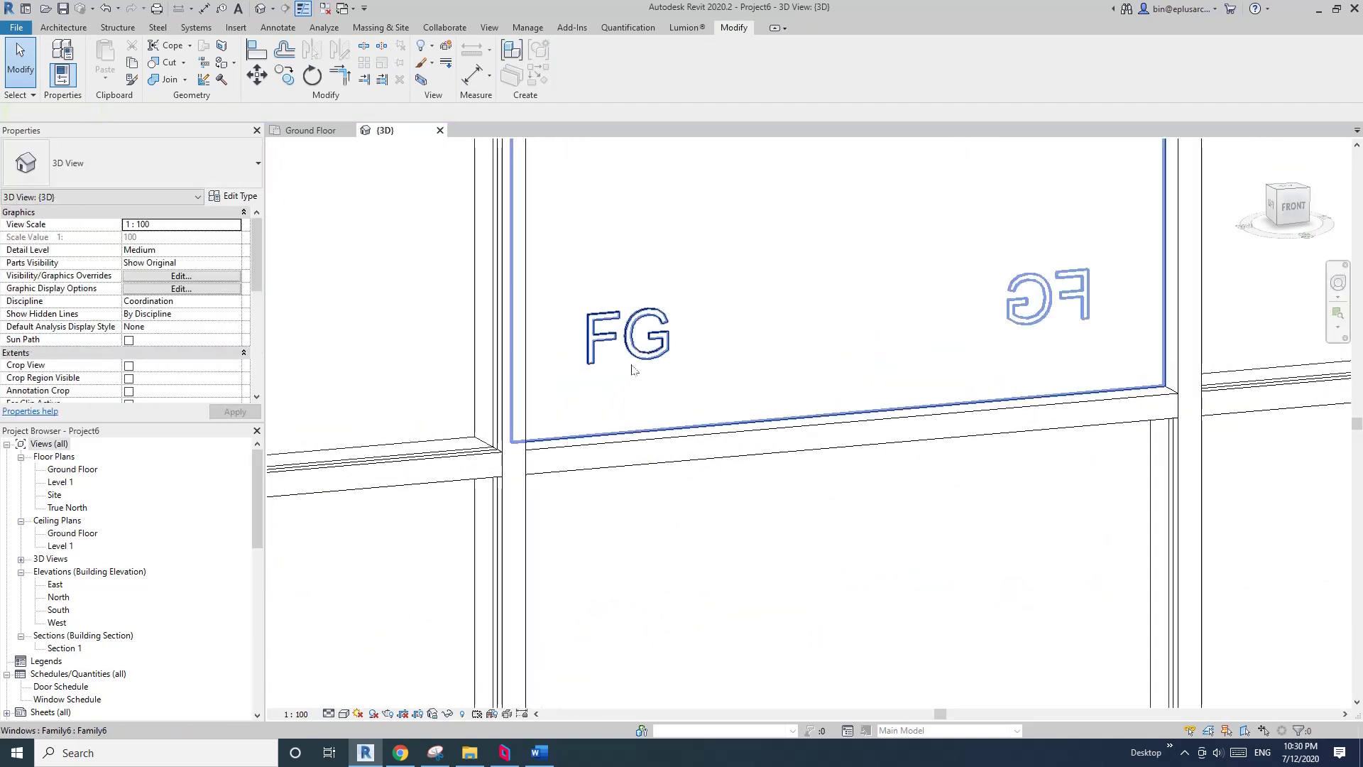
left_click(596, 336)
key("Escape")
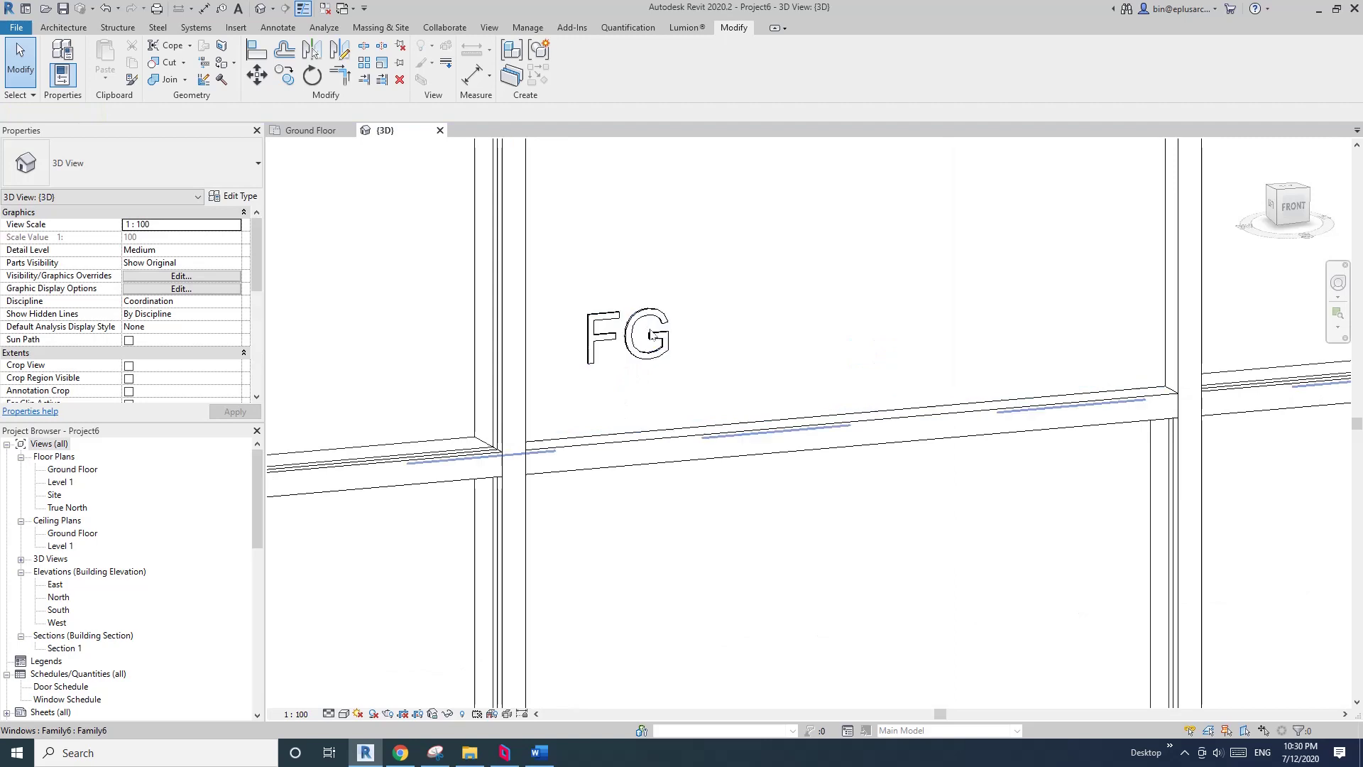
left_click(609, 343)
scroll(609, 344, "down", 4)
key("Escape")
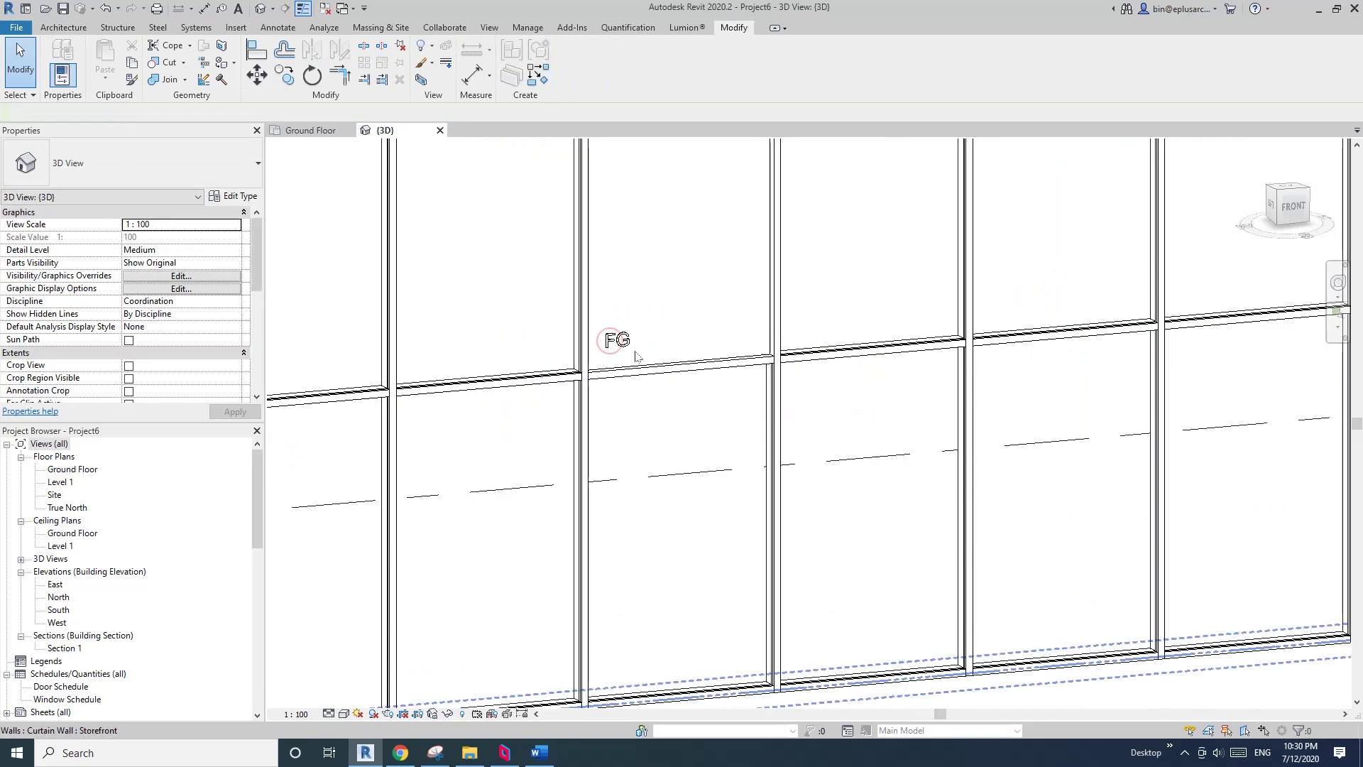
Step: Examine the panel and its FG texts from both sides of the curtain wall
left_click(637, 347)
middle_click_drag(637, 348, 967, 383, "shift")
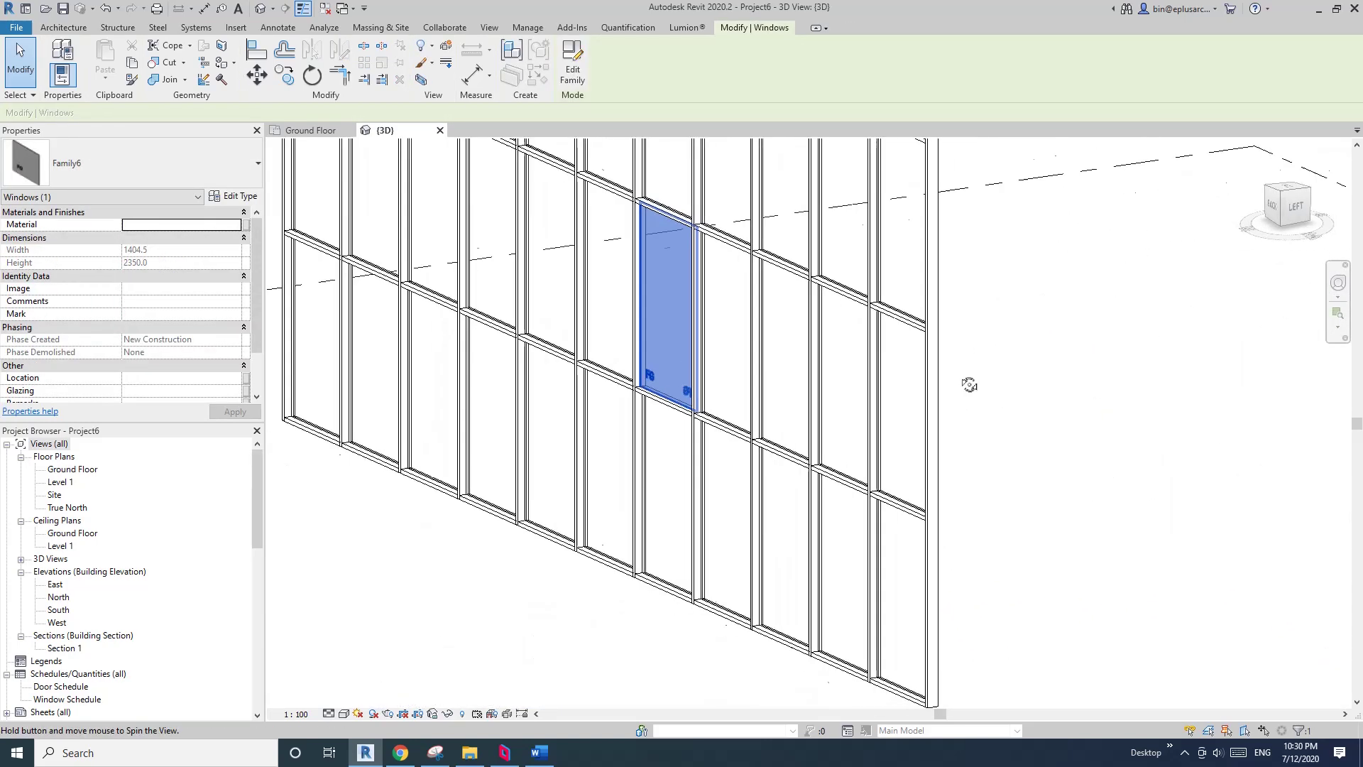
key("Escape")
scroll(693, 390, "down", 4)
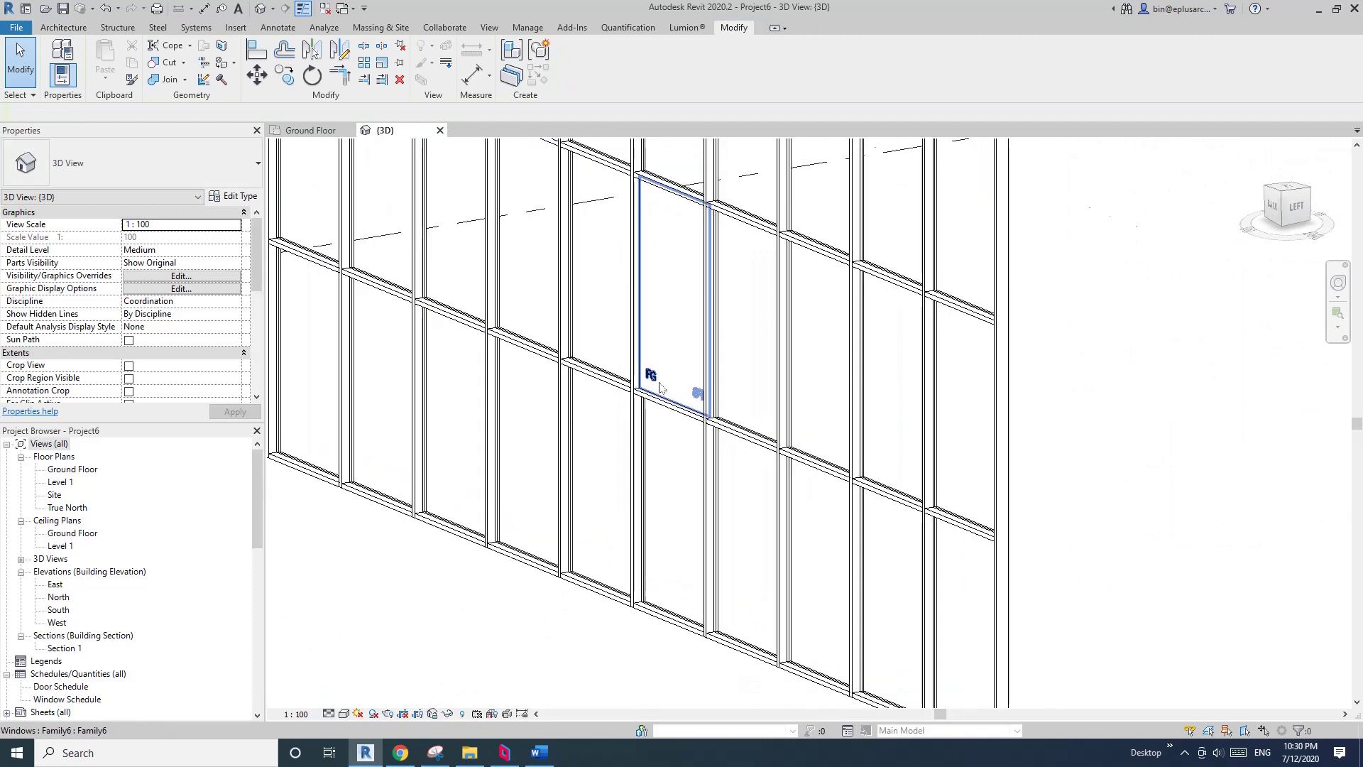
middle_click_drag(717, 395, 663, 412, "shift")
scroll(639, 381, "up", 4)
left_click(662, 411)
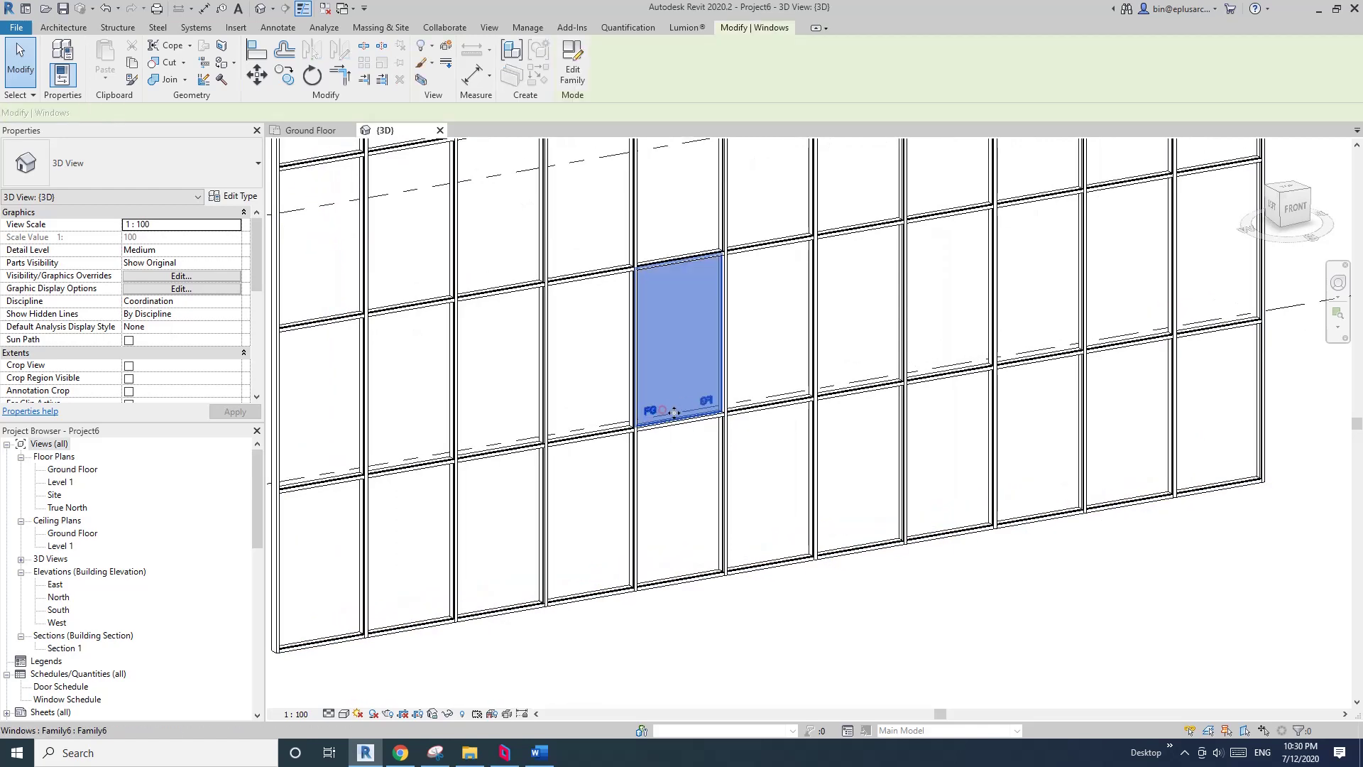
scroll(657, 412, "up", 2)
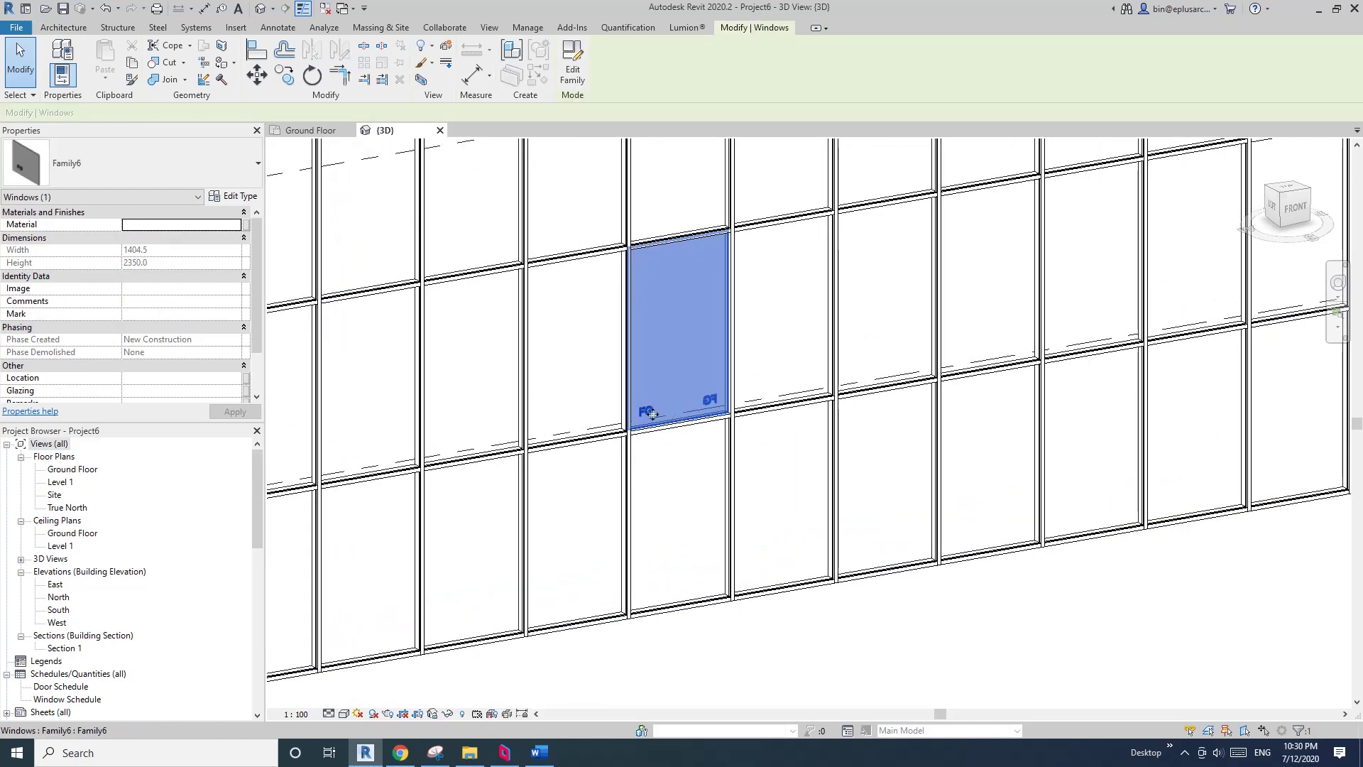
scroll(652, 417, "down", 3)
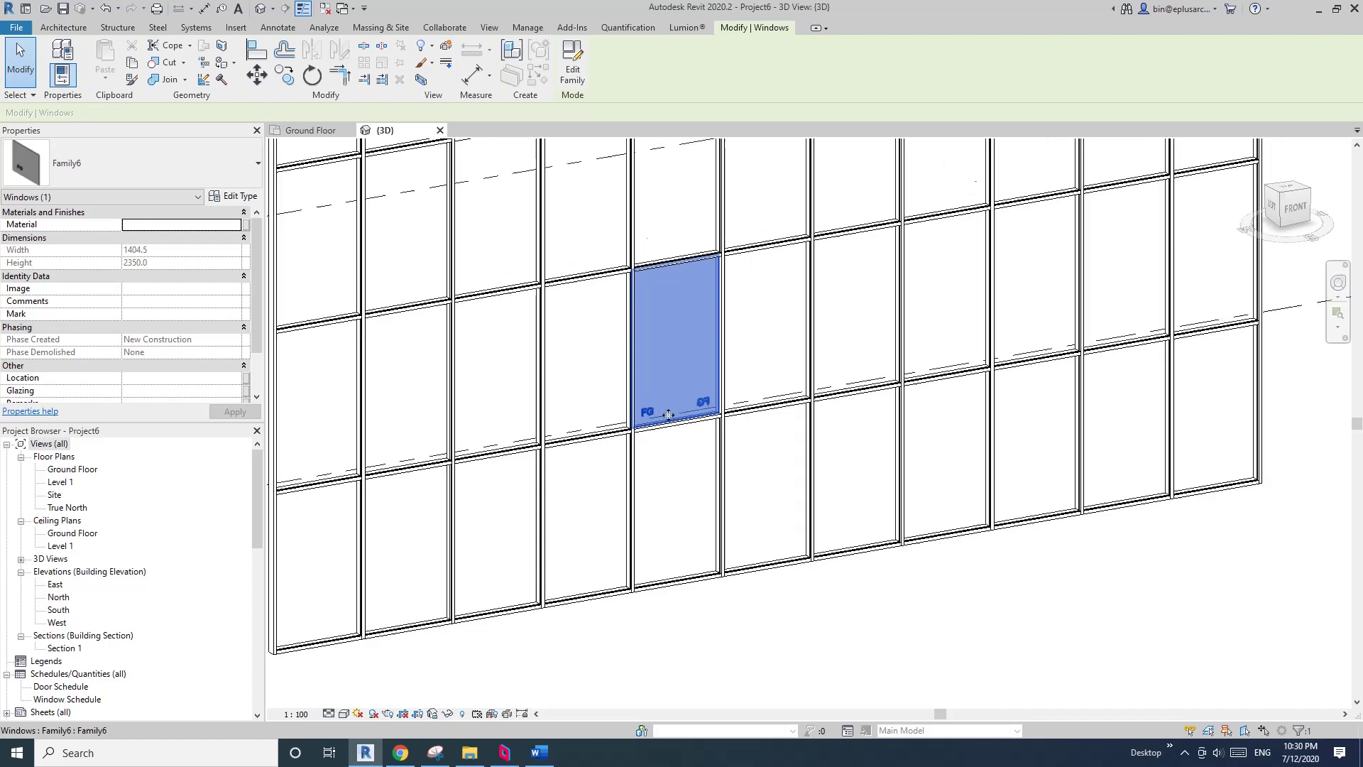
Step: Open the curtain wall panel family for editing and check which category its nested FG text belongs to
key("Escape")
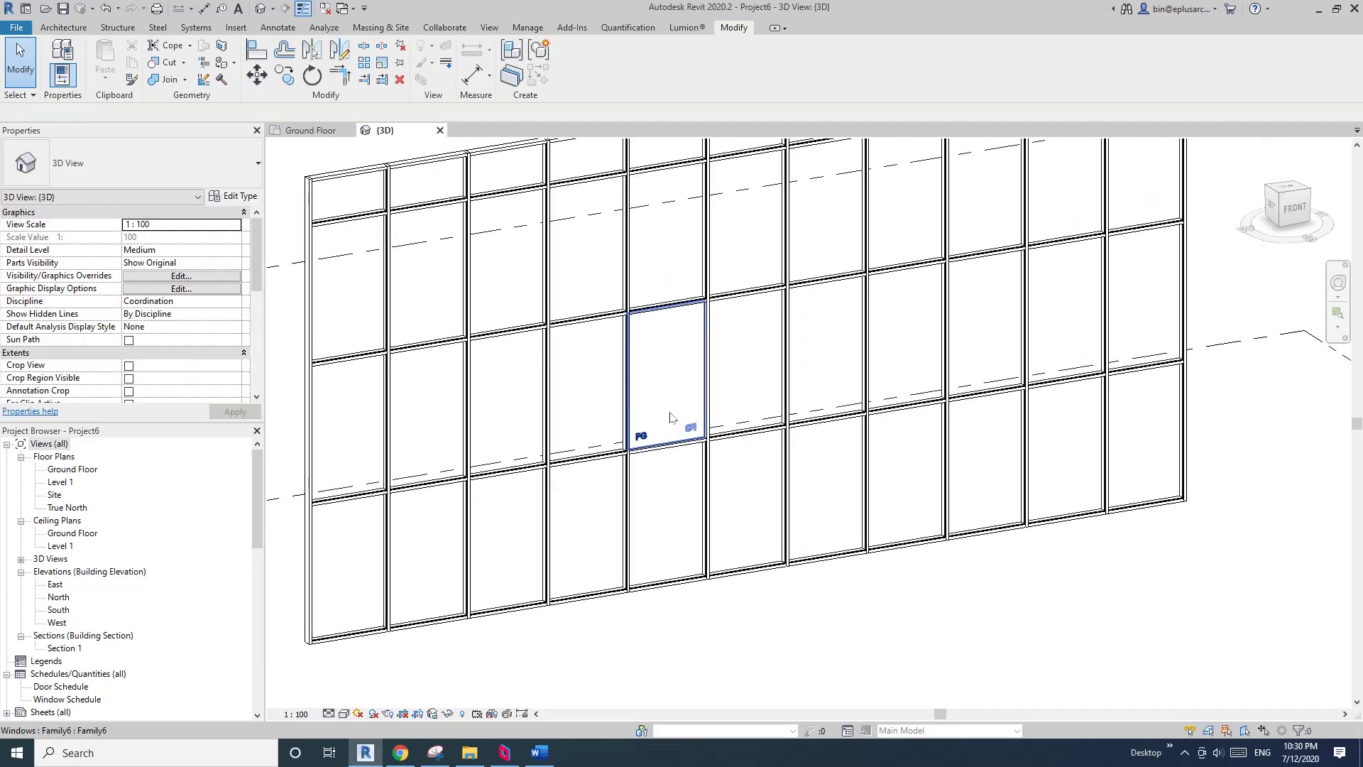
left_click(666, 412)
left_click(570, 70)
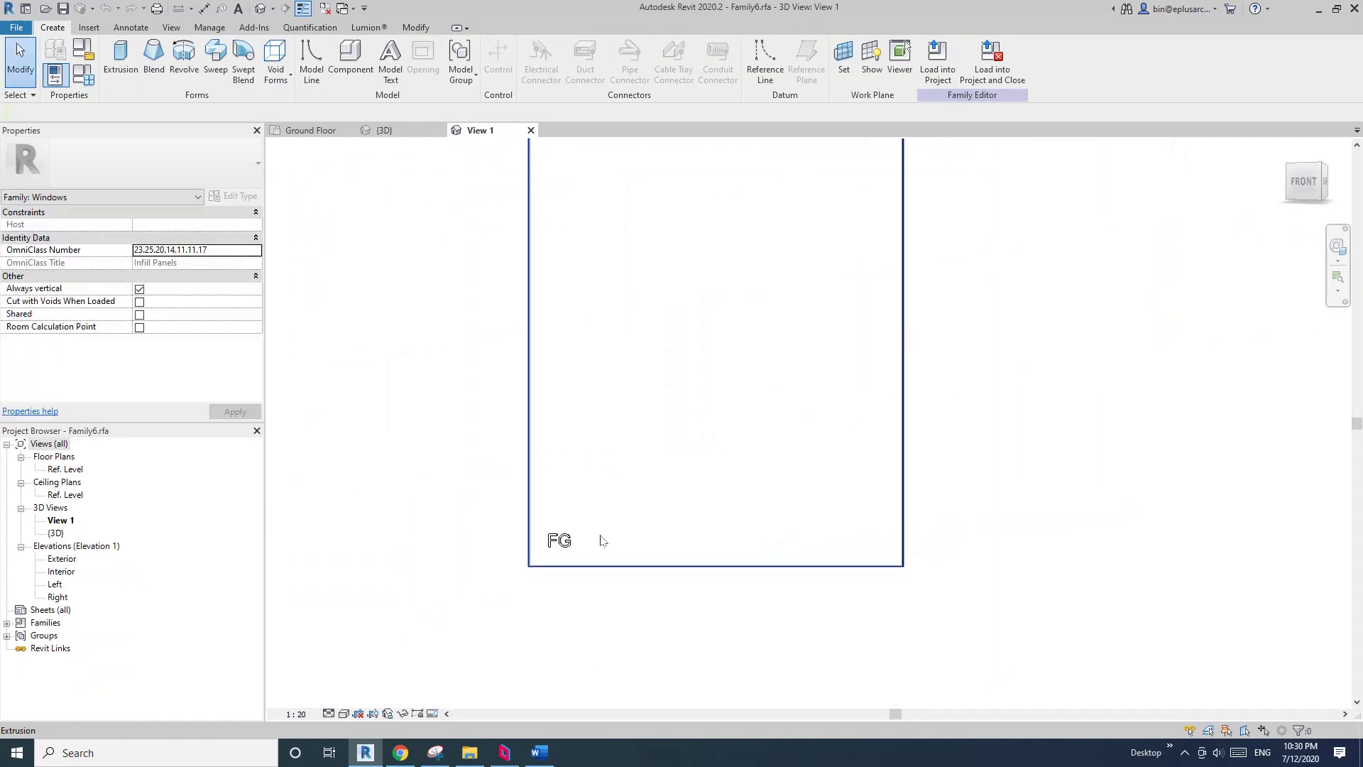
left_click(560, 541)
scroll(565, 544, "up", 2)
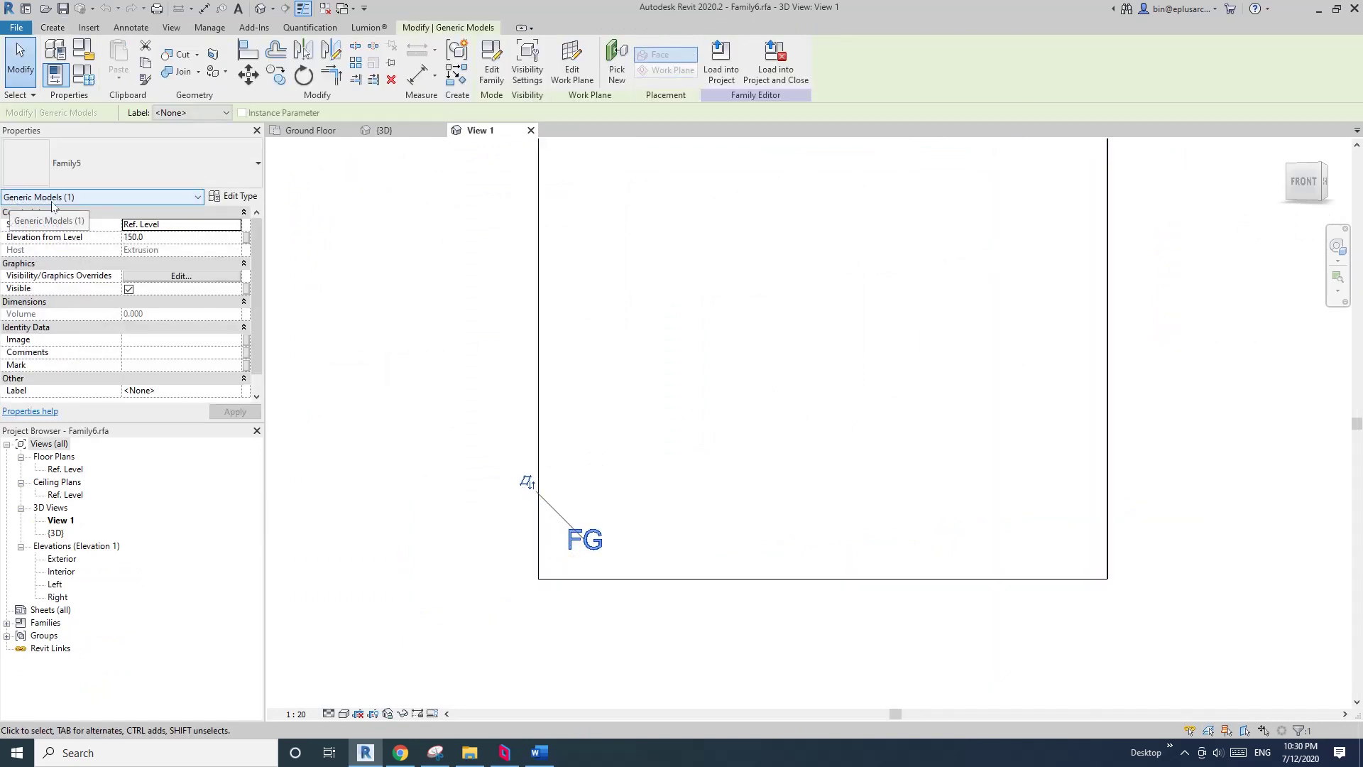
left_click(492, 472)
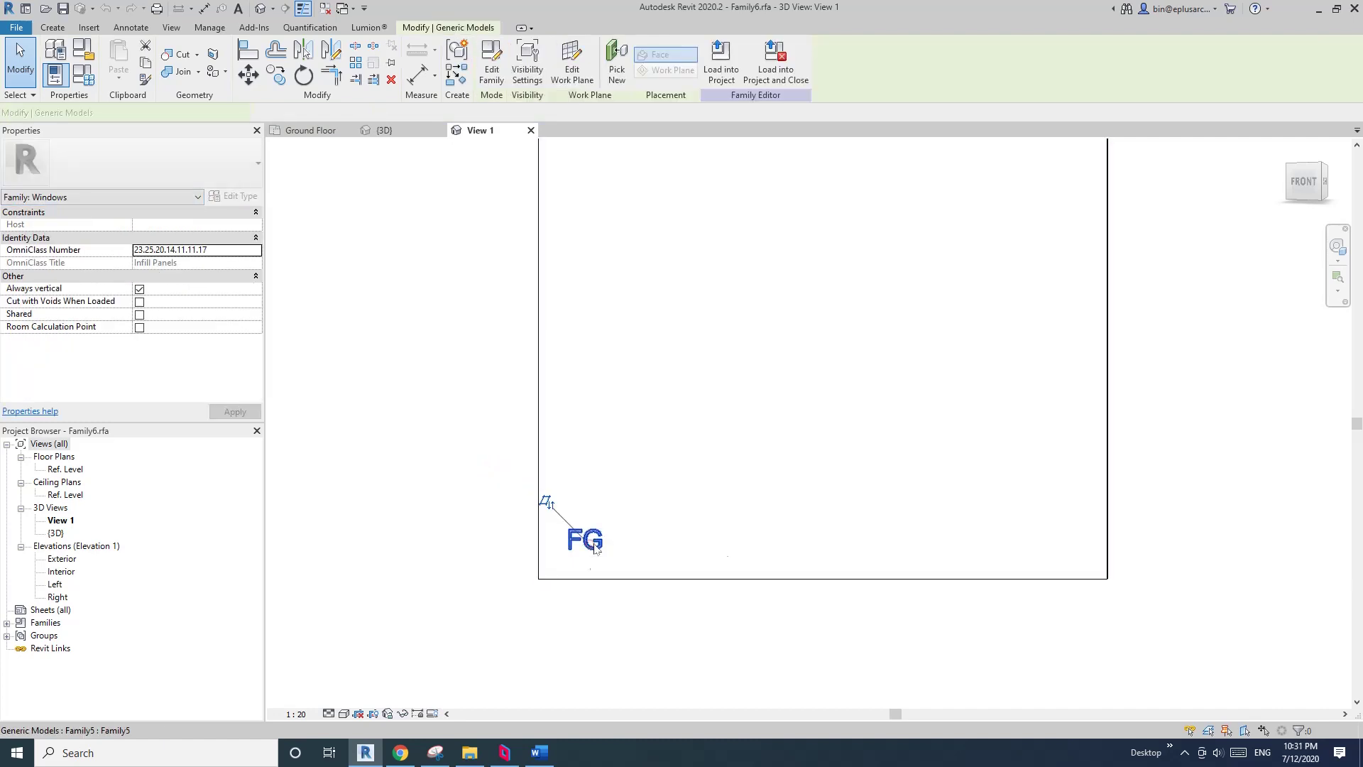
left_click(582, 539)
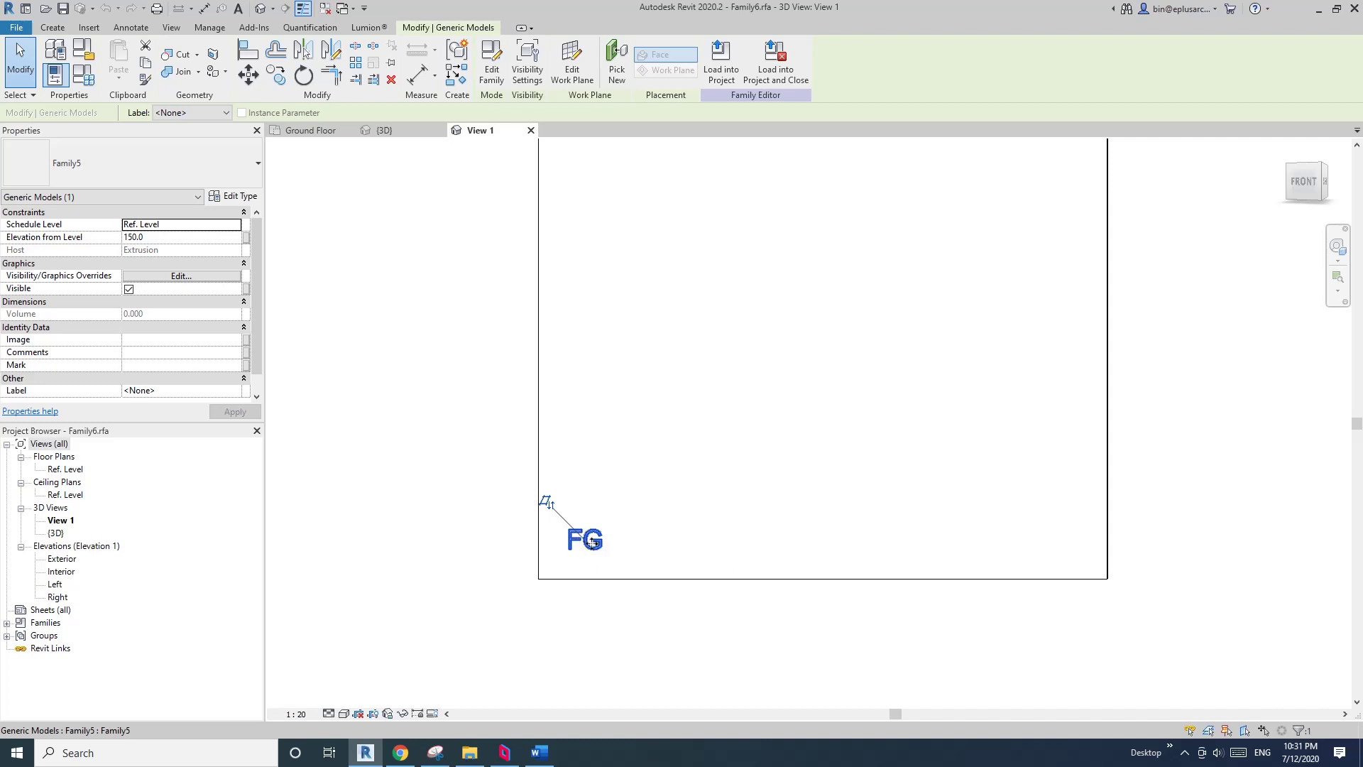
Step: Open the nested FG text family of the panel for editing
scroll(436, 384, "down", 3)
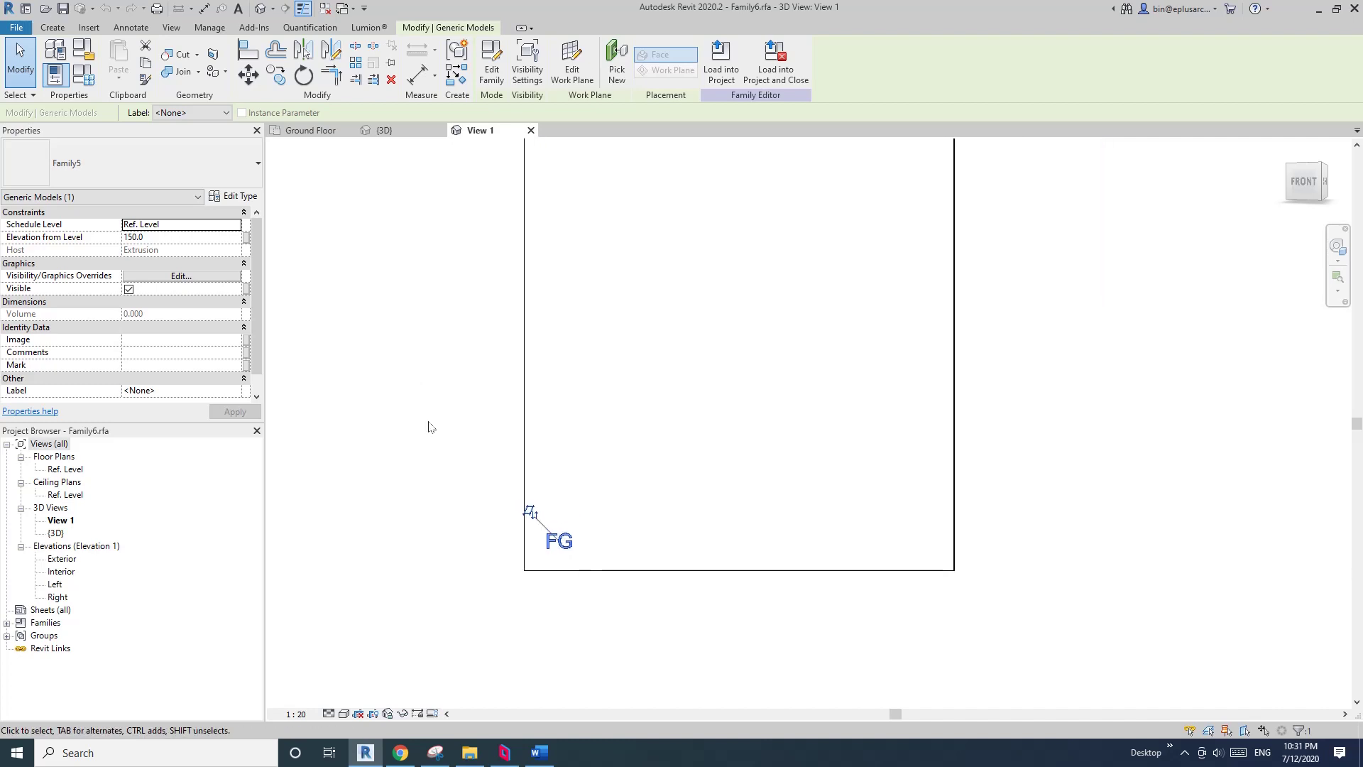
left_click(511, 483)
left_click(567, 553)
middle_click_drag(473, 338, 529, 280)
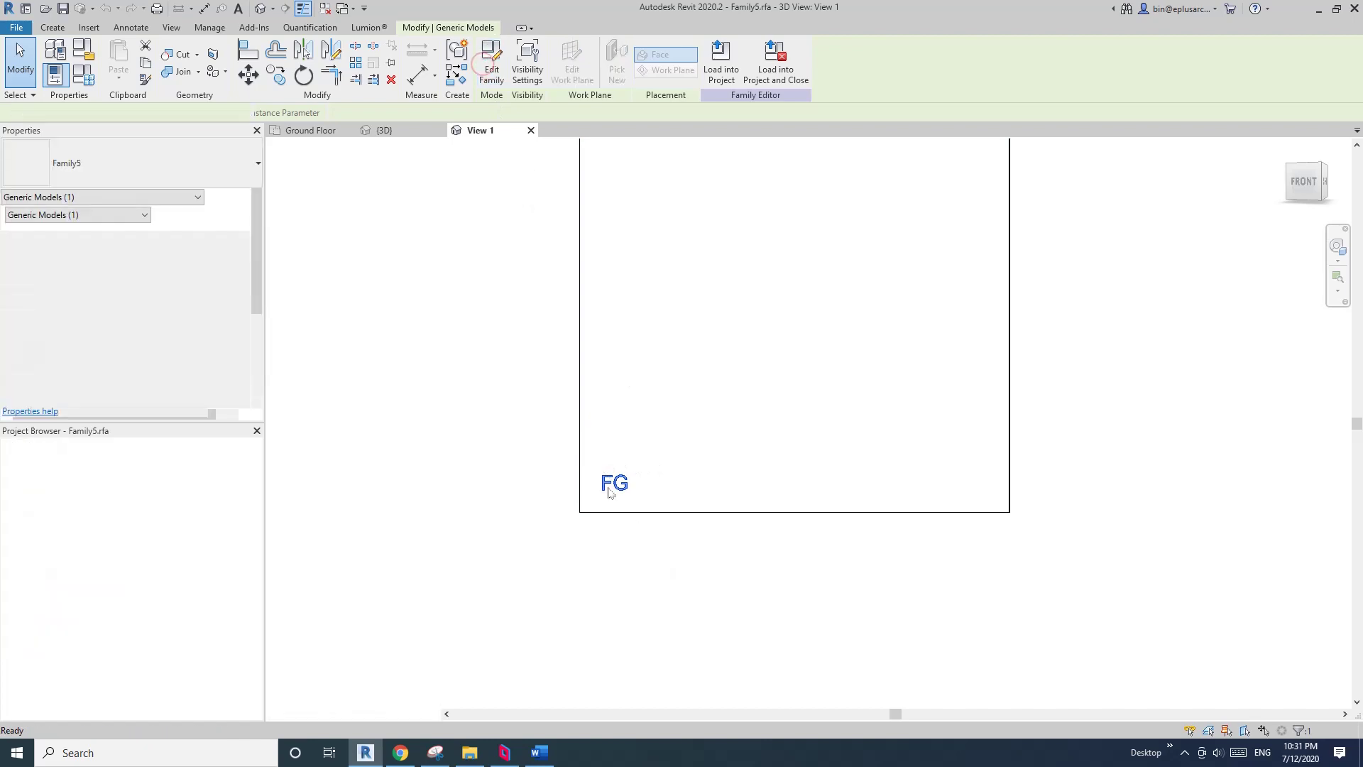
middle_click_drag(665, 443, 583, 462, "shift")
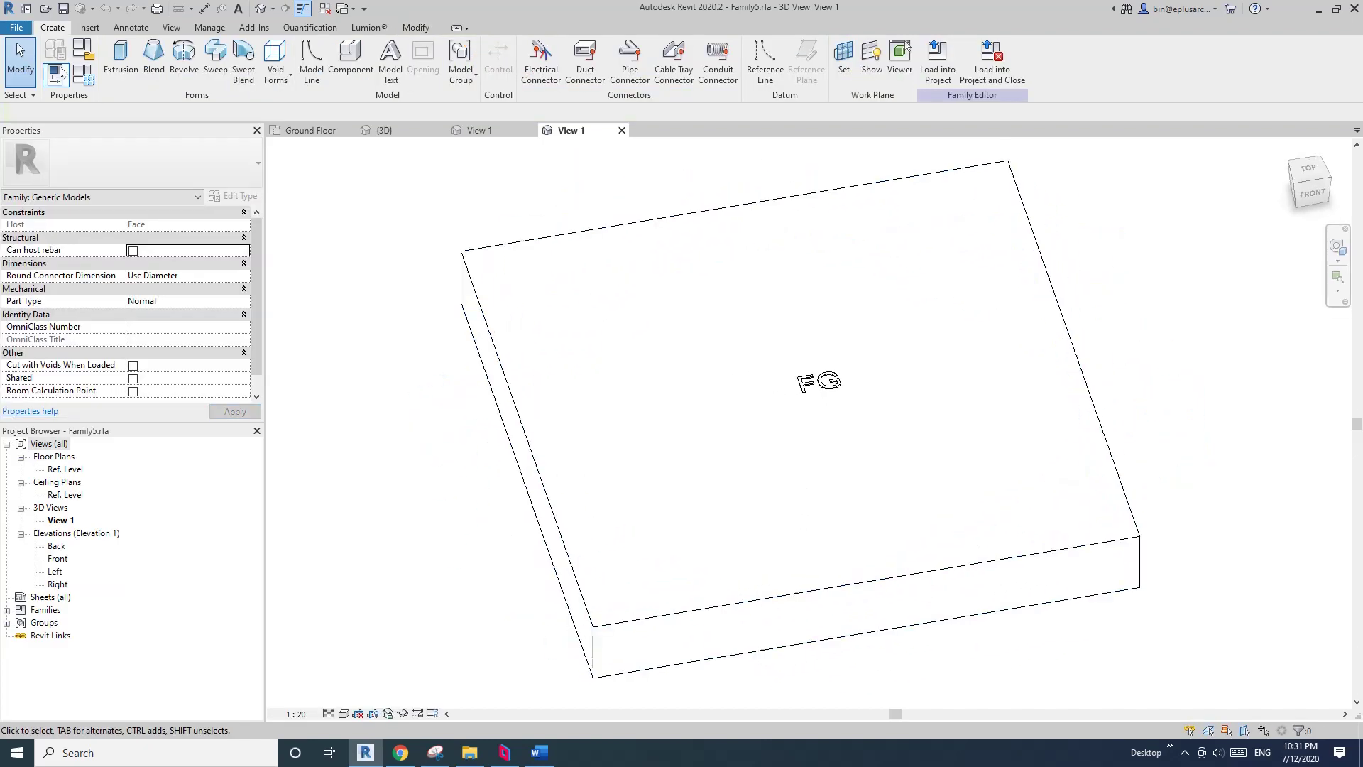
Step: Check the family category assigned to the FG text family
left_click(83, 50)
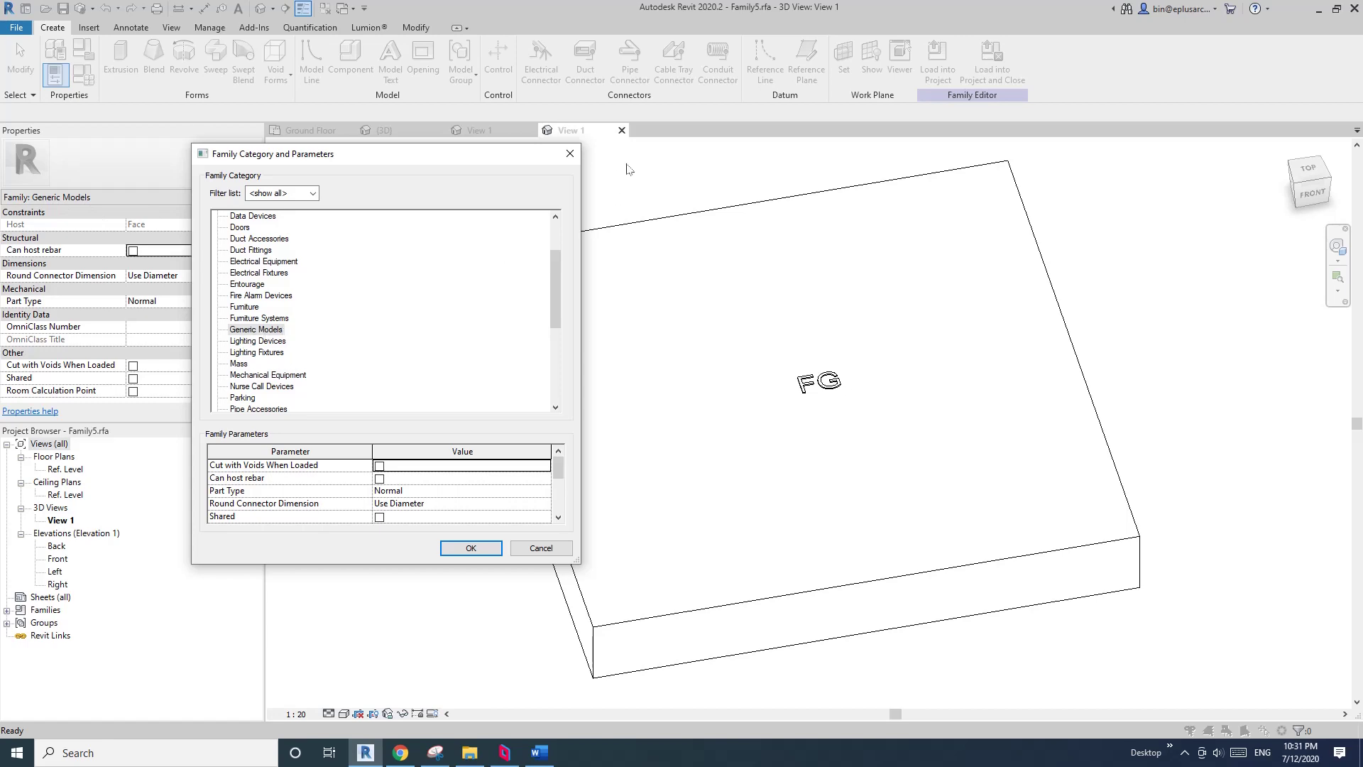
left_click(571, 156)
middle_click_drag(539, 213, 397, 227, "shift")
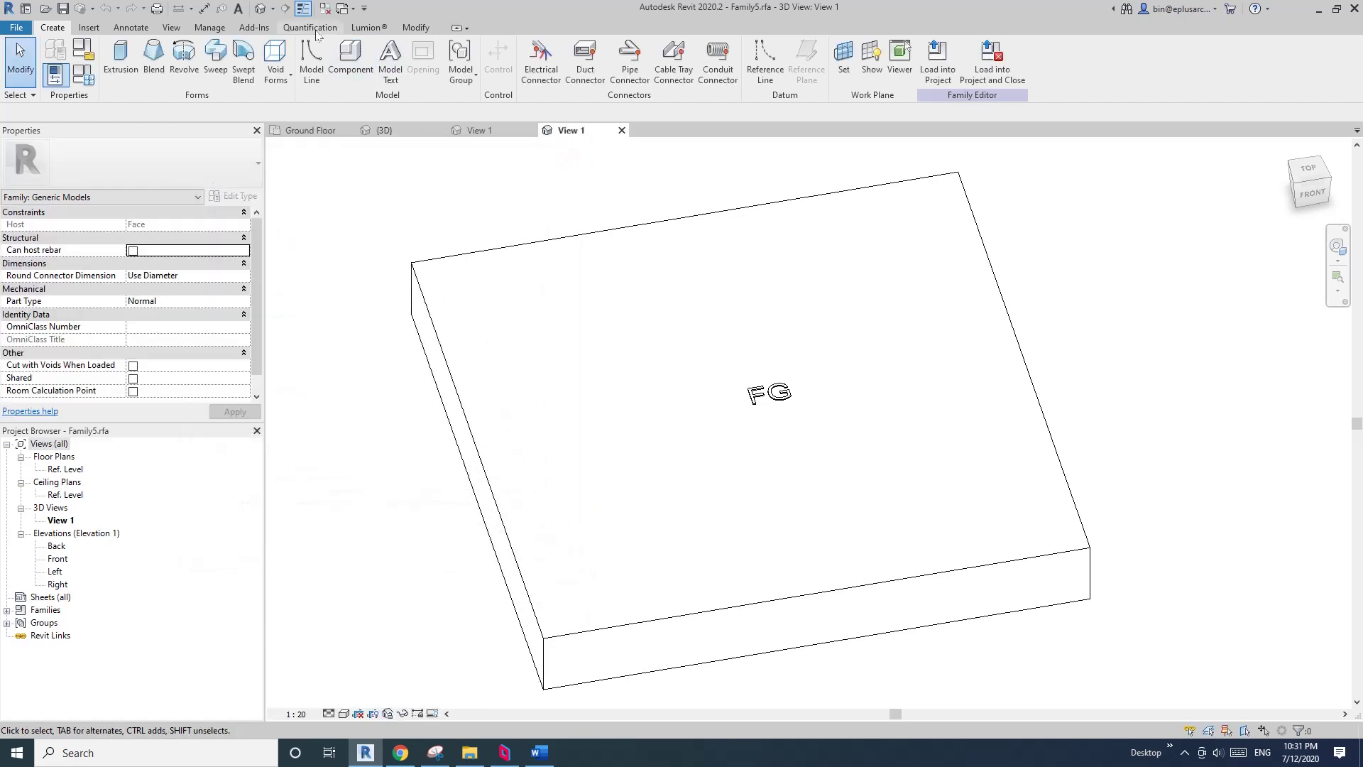
Step: Create a new object style subcategory named Code under Generic Models in the text family
left_click(214, 31)
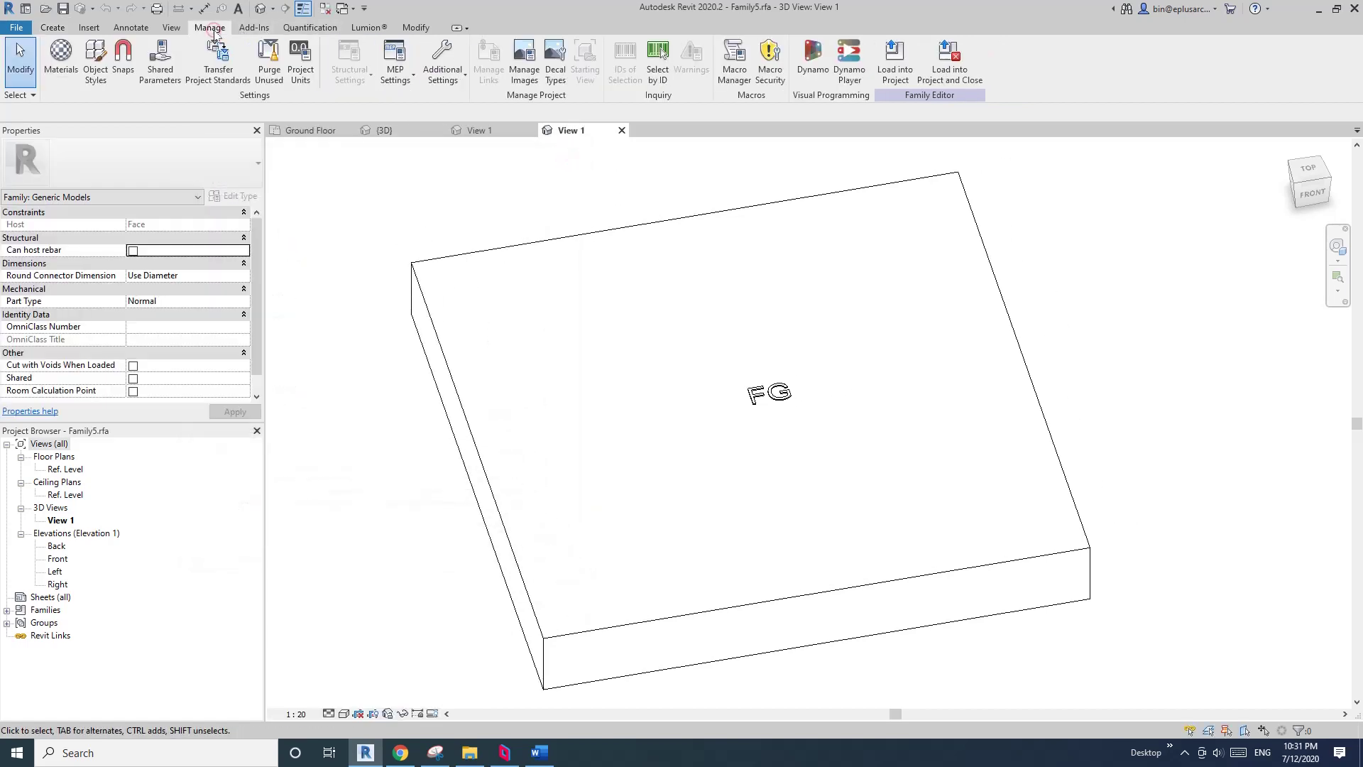
left_click(97, 70)
left_click_drag(774, 179, 297, 181)
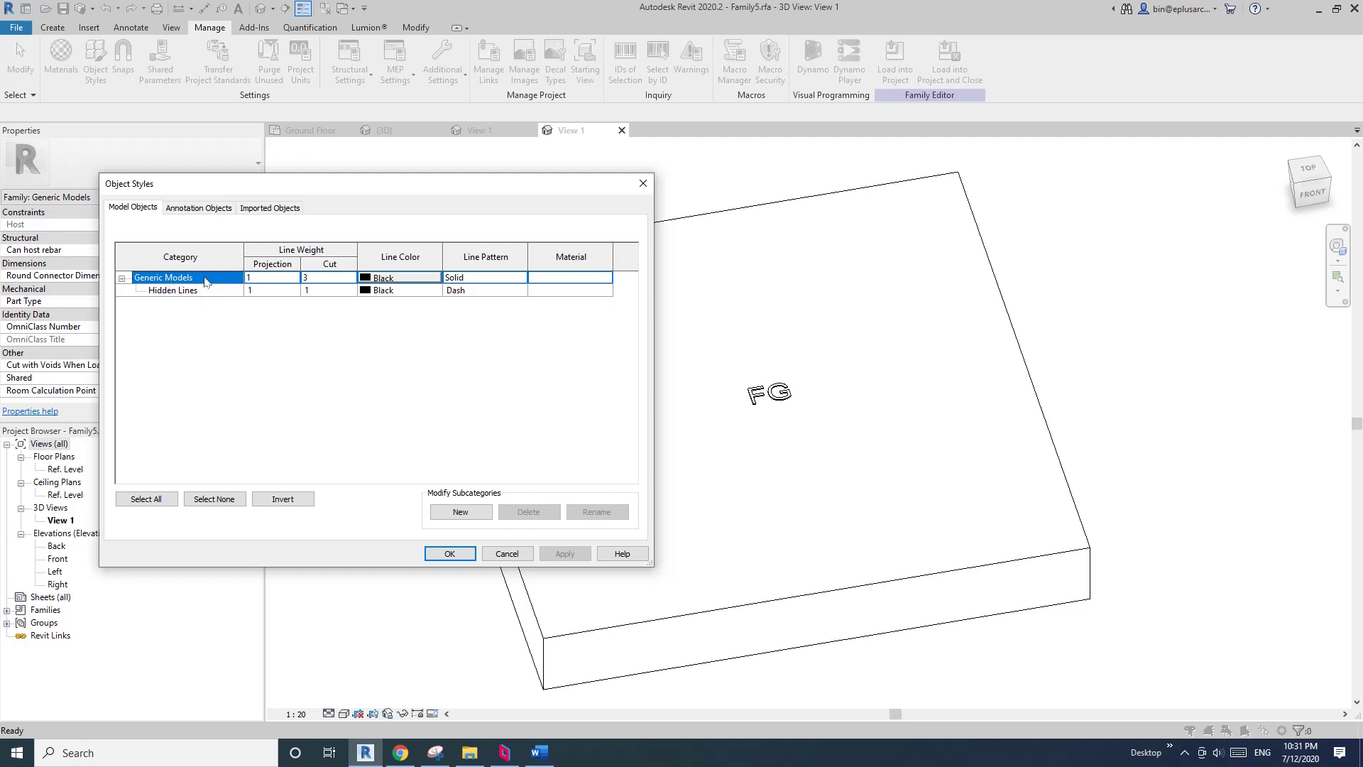
left_click(173, 291)
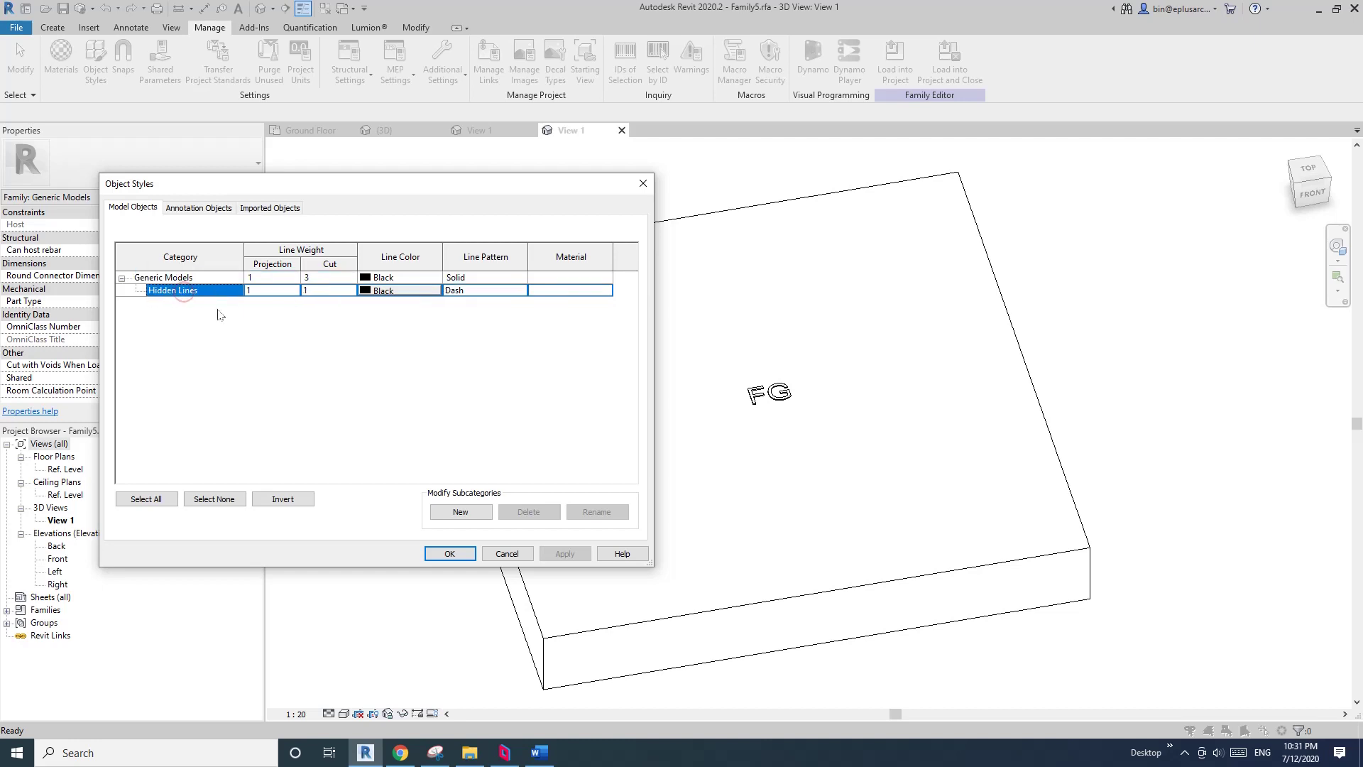
left_click(461, 512)
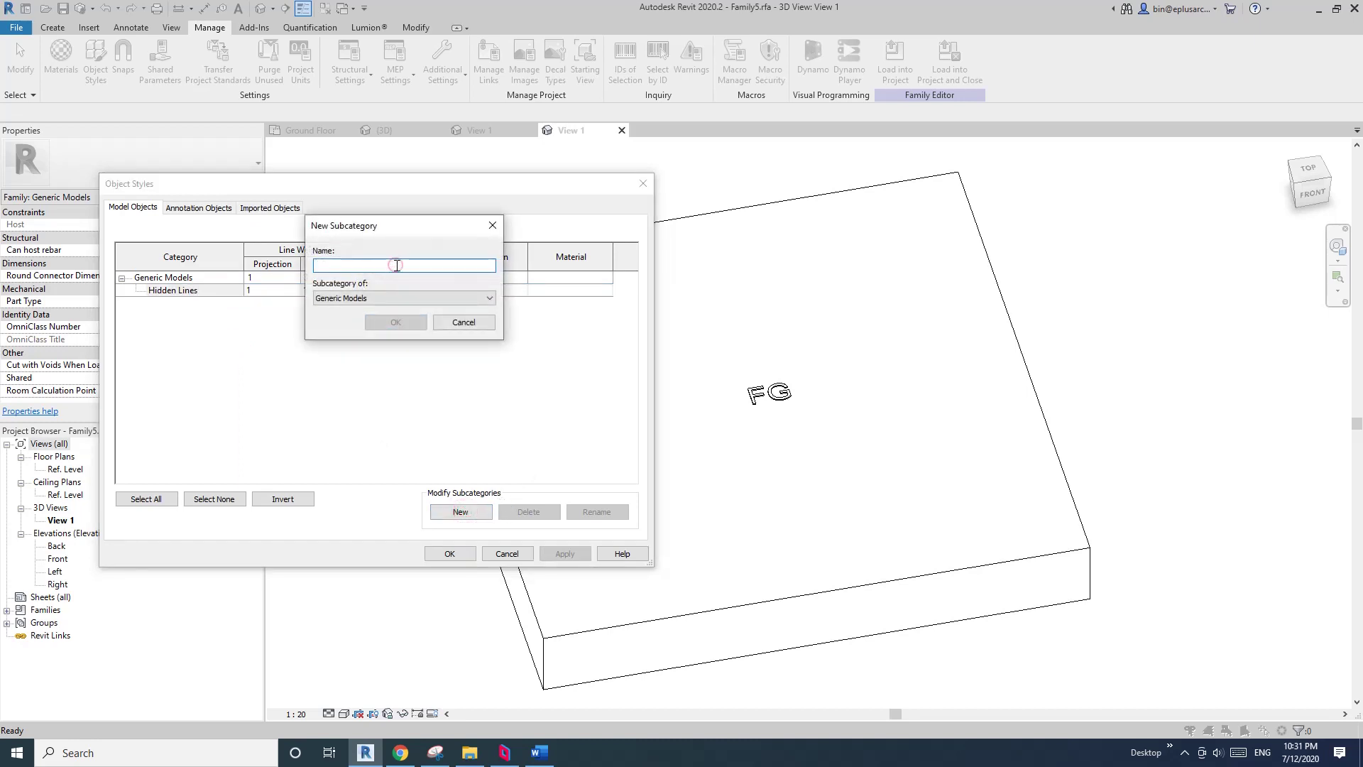
type("Code")
left_click(389, 323)
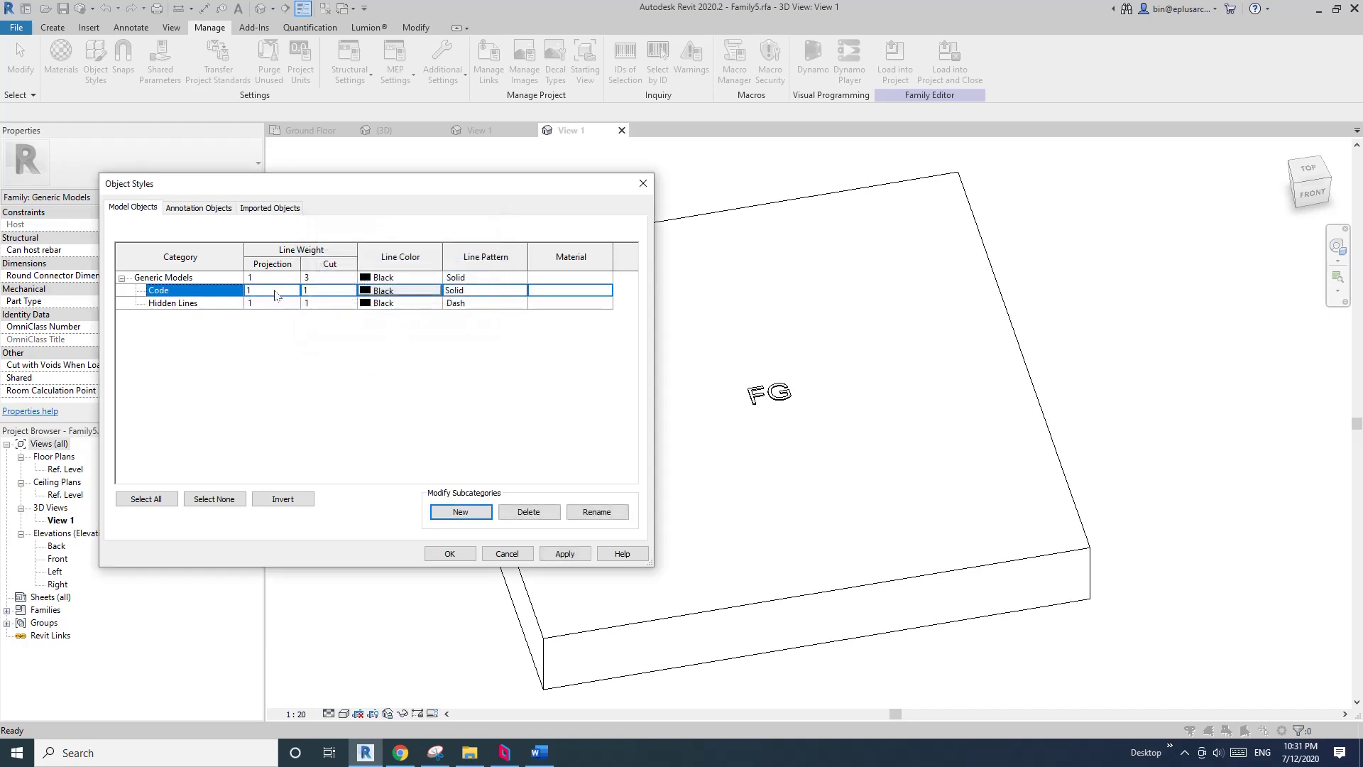
Step: Set the Code subcategory's line colour to grey RGB 192-192-192 and accept the object styles
left_click(265, 290)
left_click(323, 293)
left_click(394, 292)
left_click(322, 353)
left_click(434, 496)
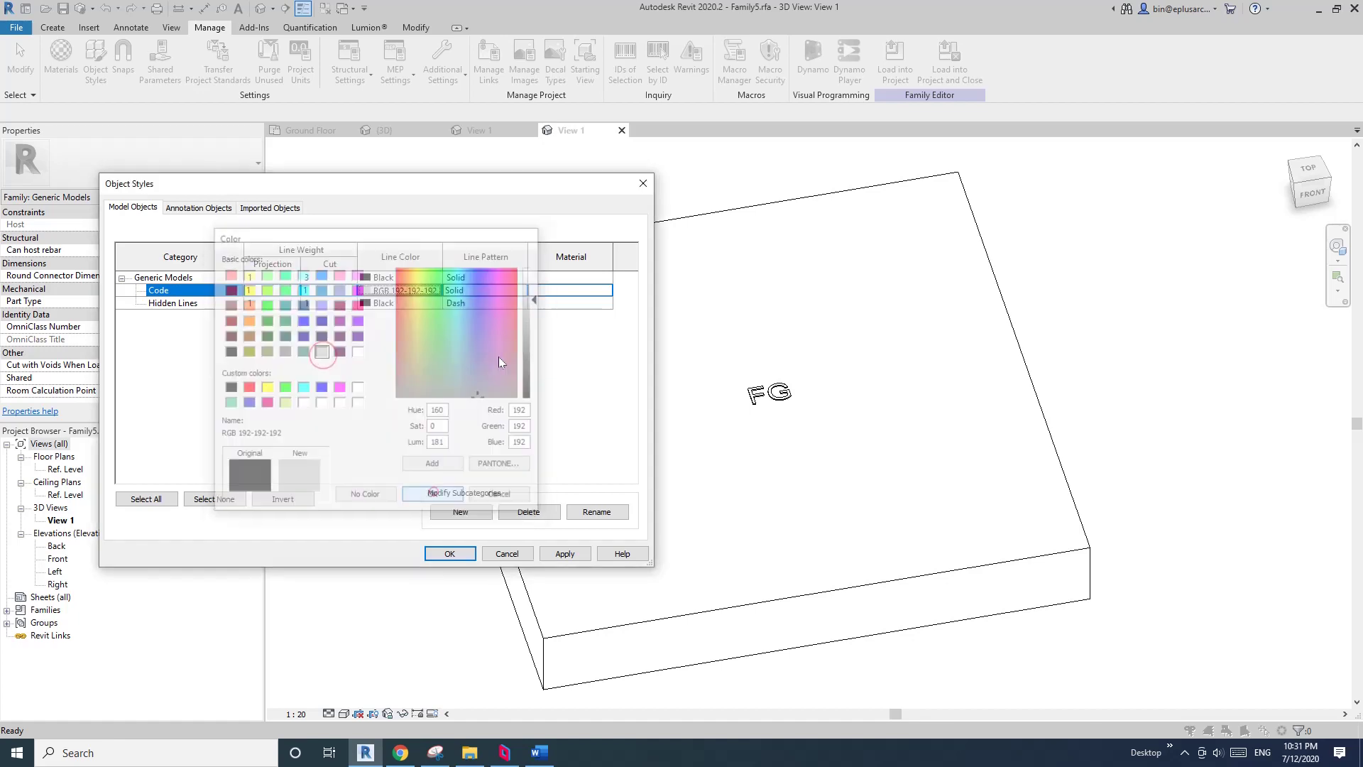
left_click(449, 554)
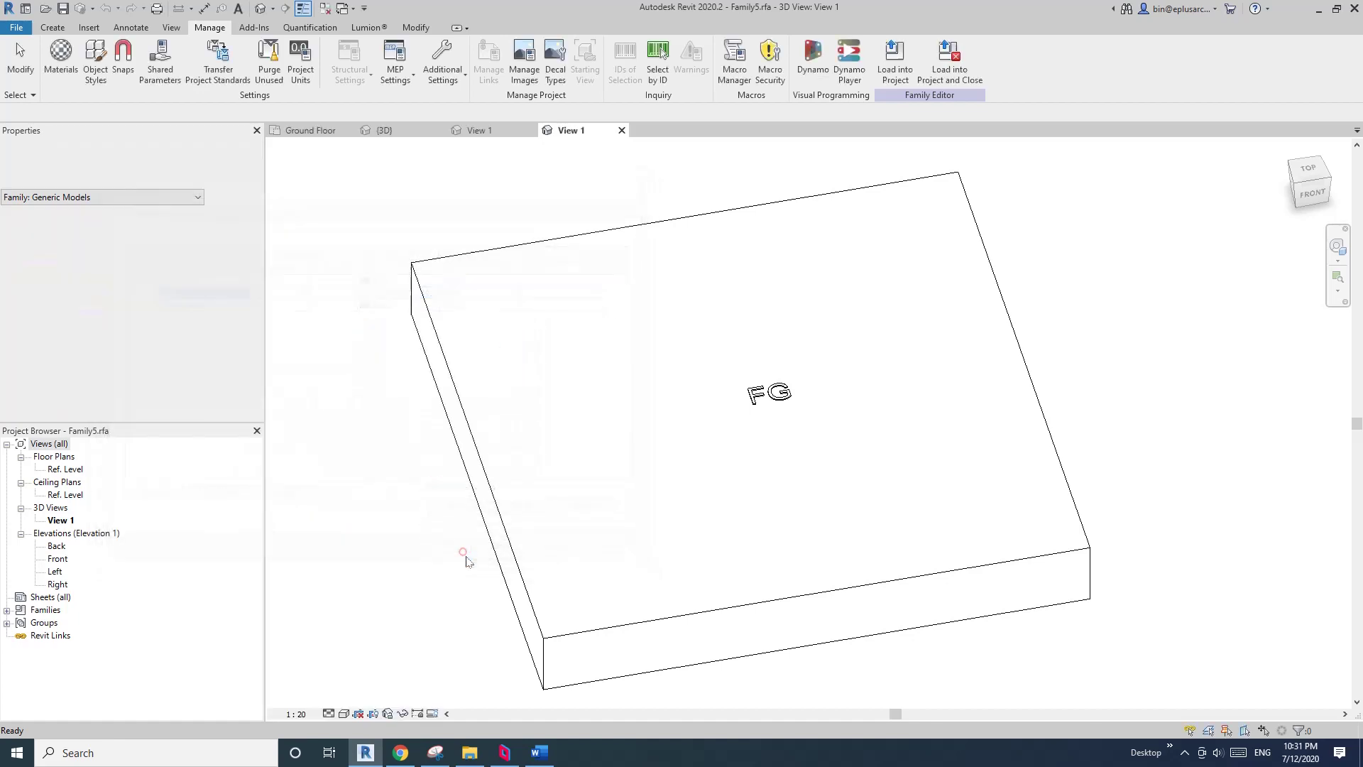
Step: Assign the FG model text to the Code subcategory
left_click(770, 394)
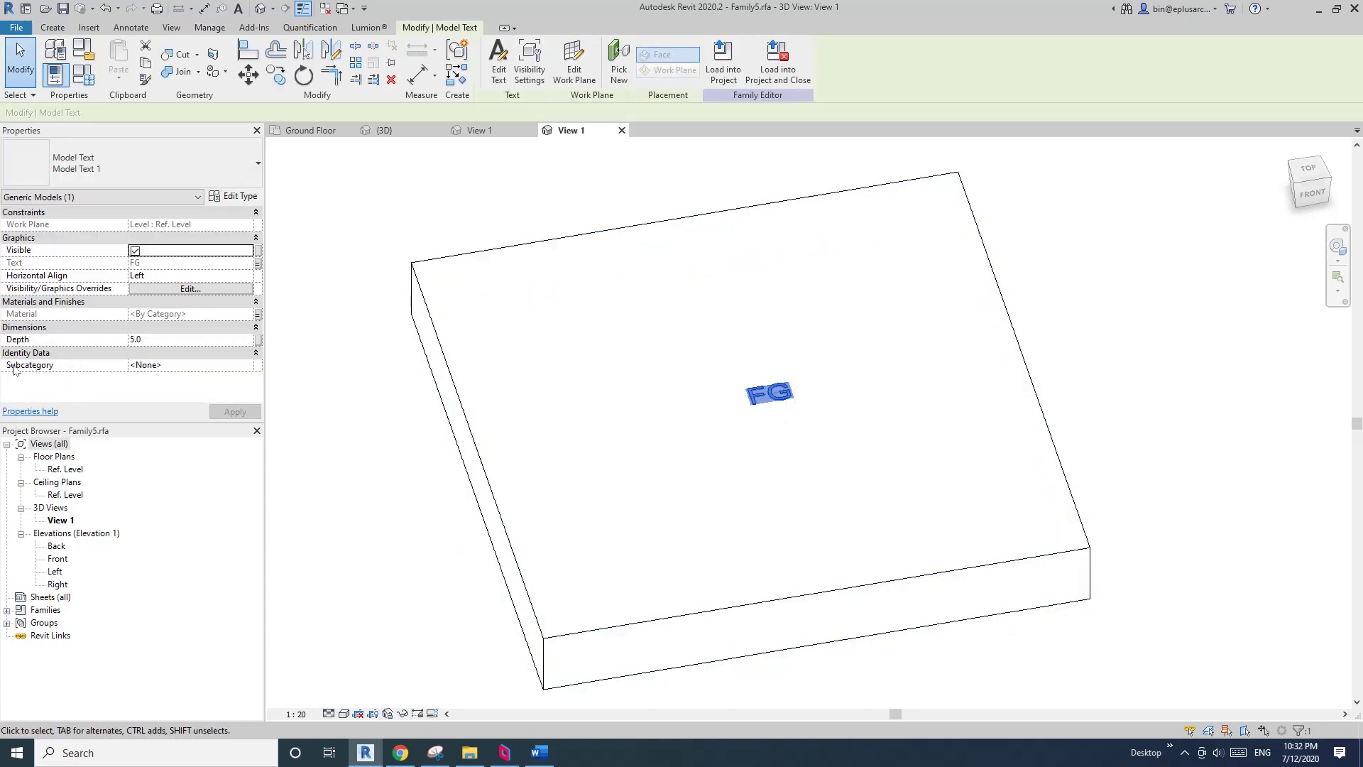
left_click(249, 366)
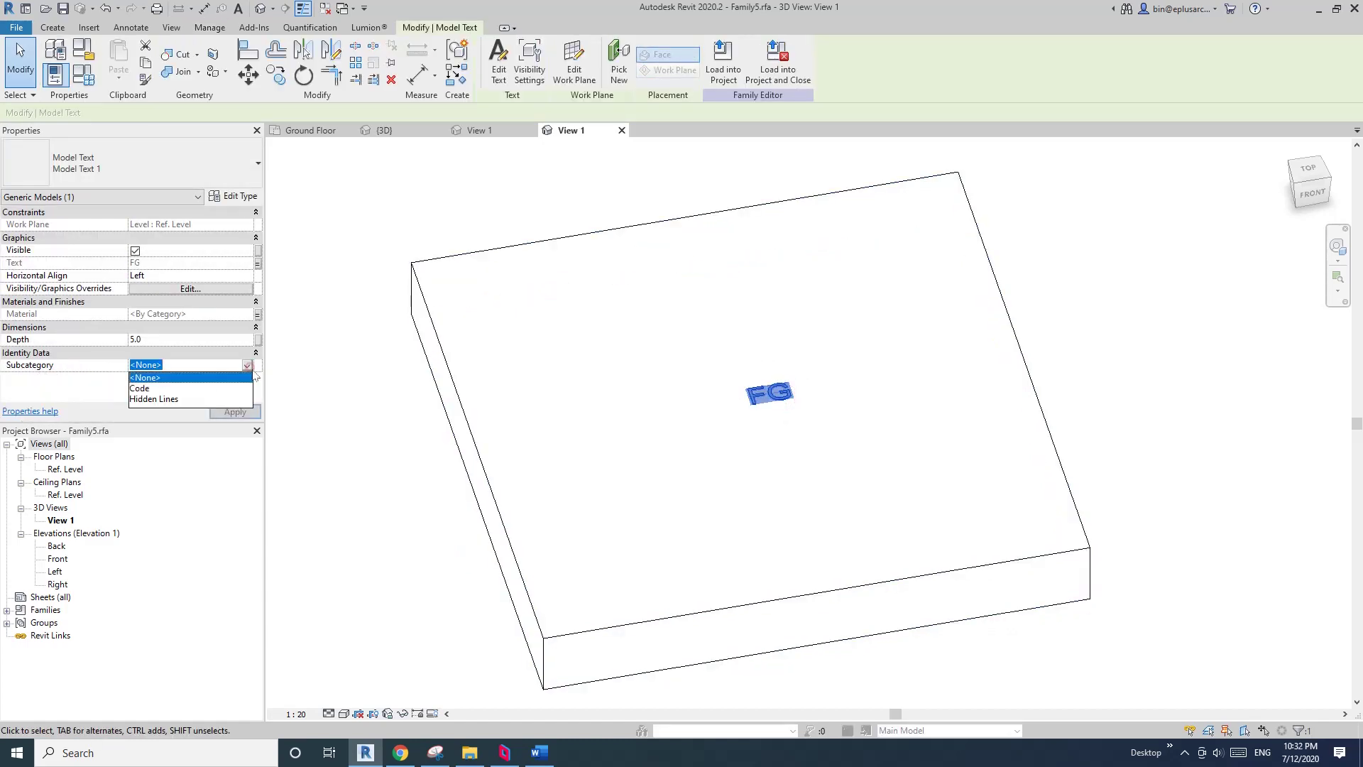
left_click(141, 389)
left_click(345, 509)
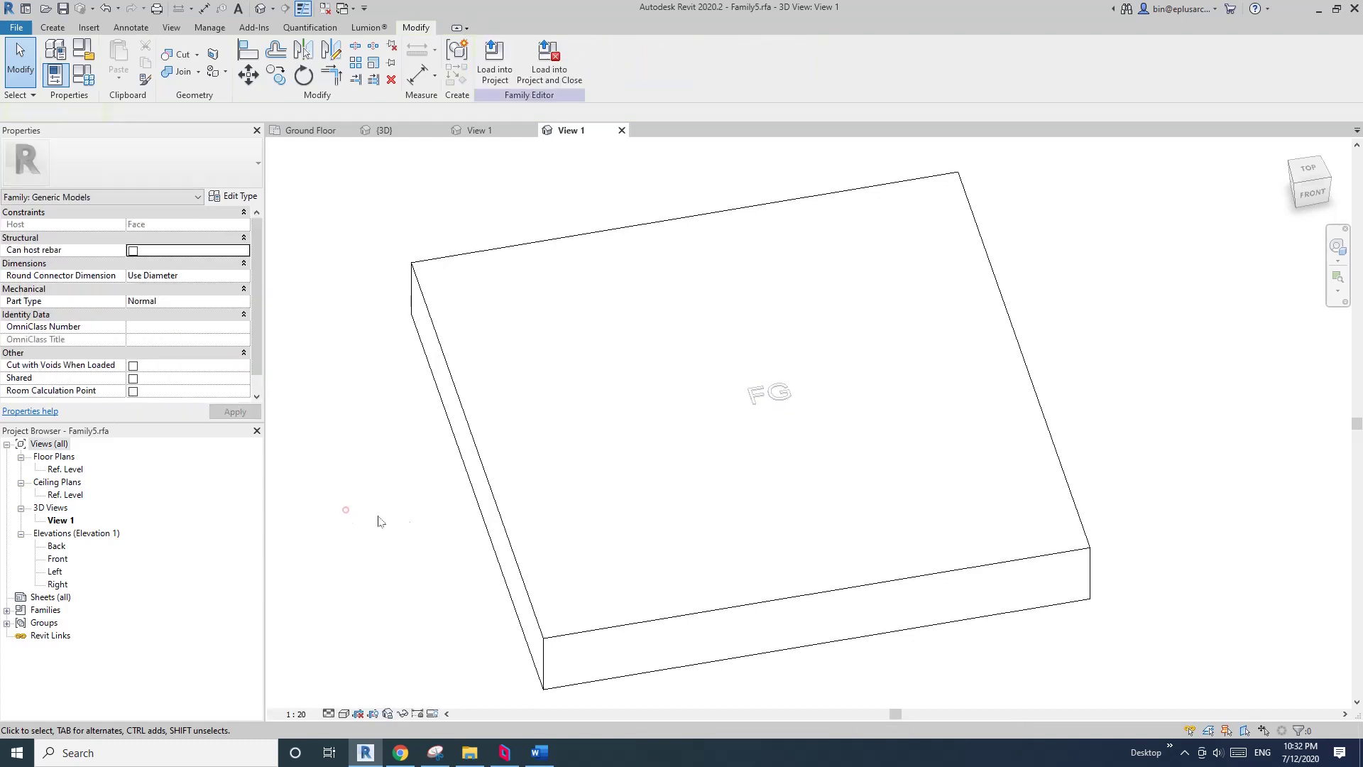
Step: Load the text family only into Family6.rfa, close it without saving, and overwrite the existing version
left_click(560, 82)
left_click(427, 293)
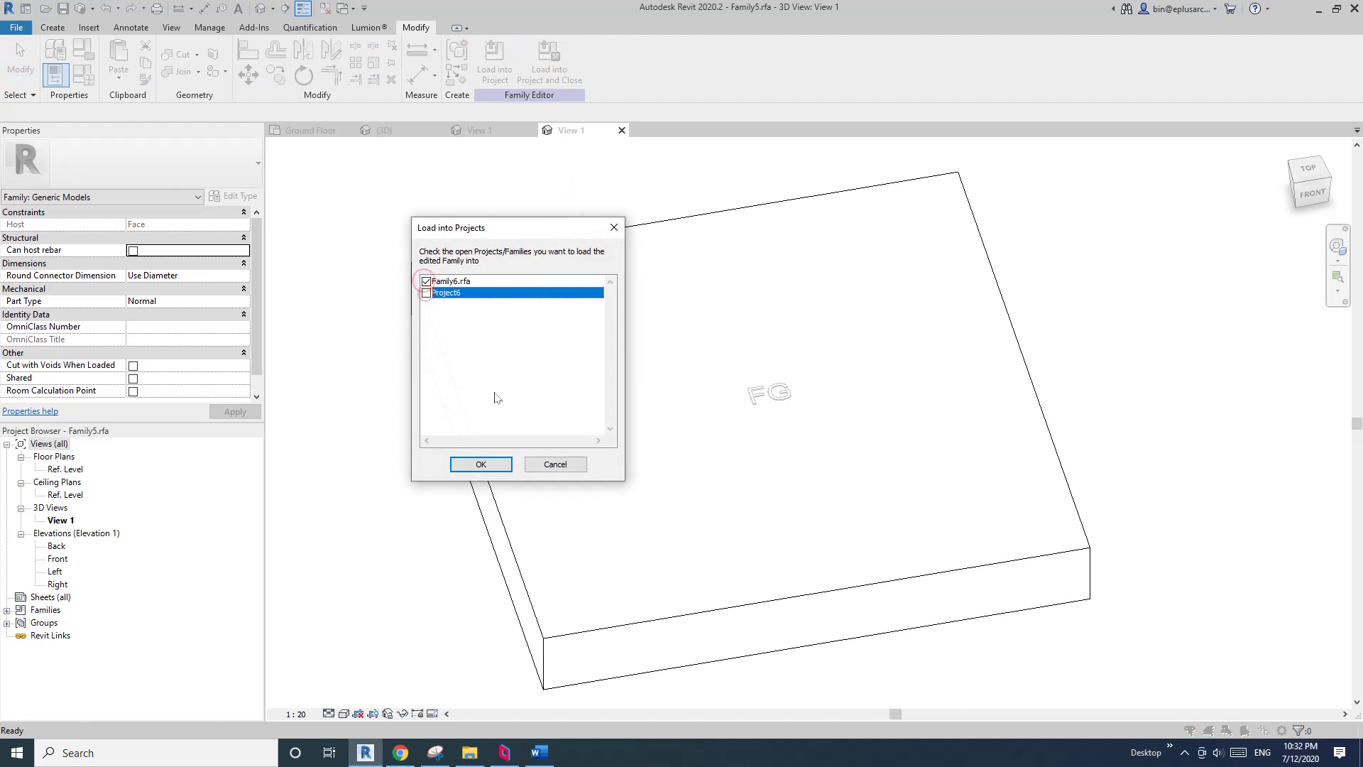
left_click(481, 463)
left_click(654, 373)
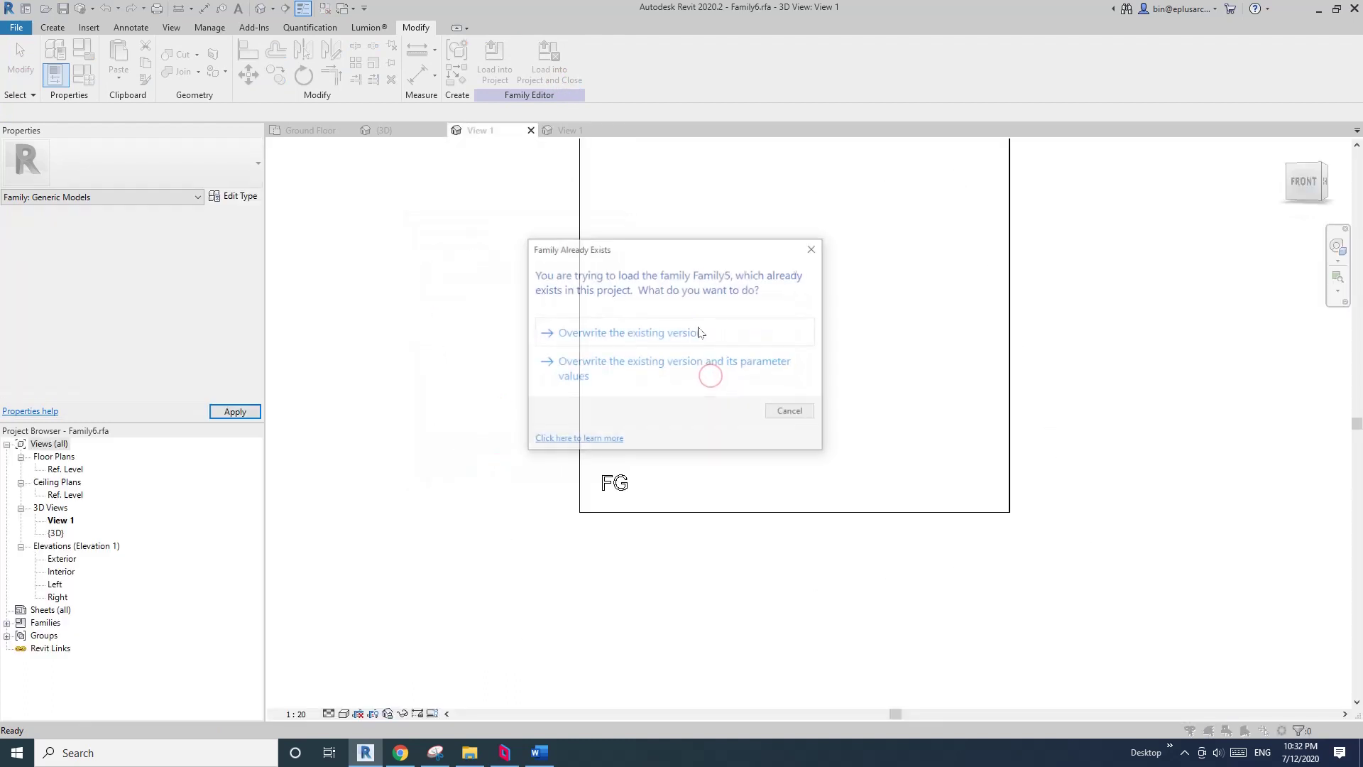
left_click(698, 331)
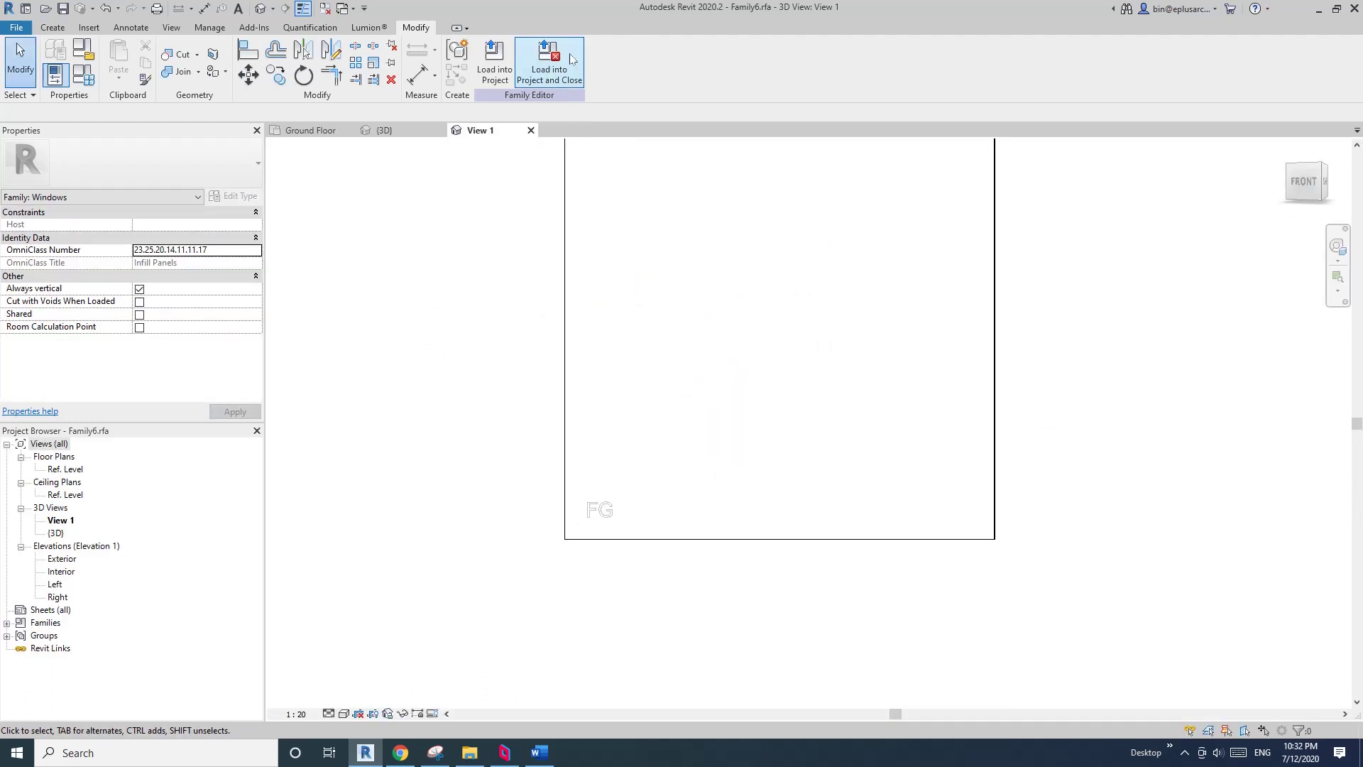
Step: Load the panel family into the project, close it without saving, and overwrite the existing version
left_click(573, 59)
left_click(654, 376)
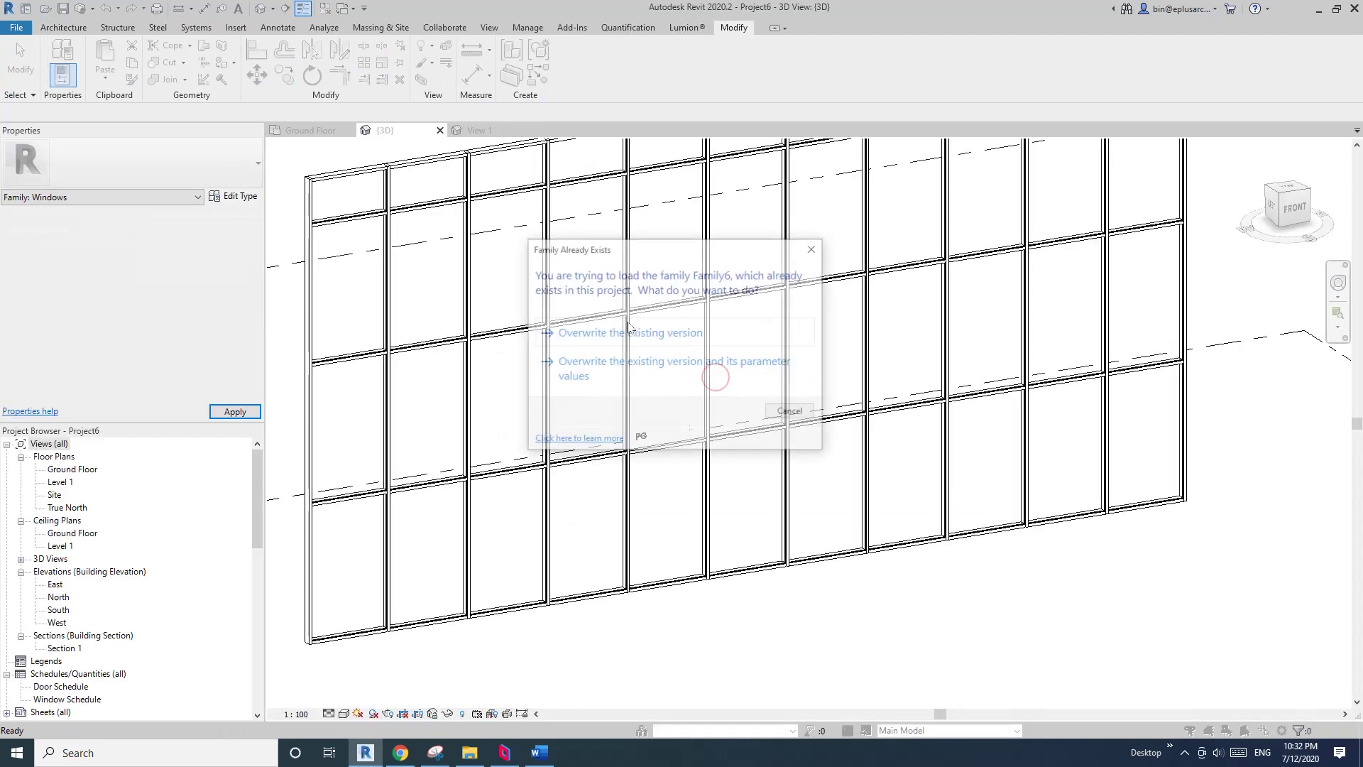
left_click(646, 333)
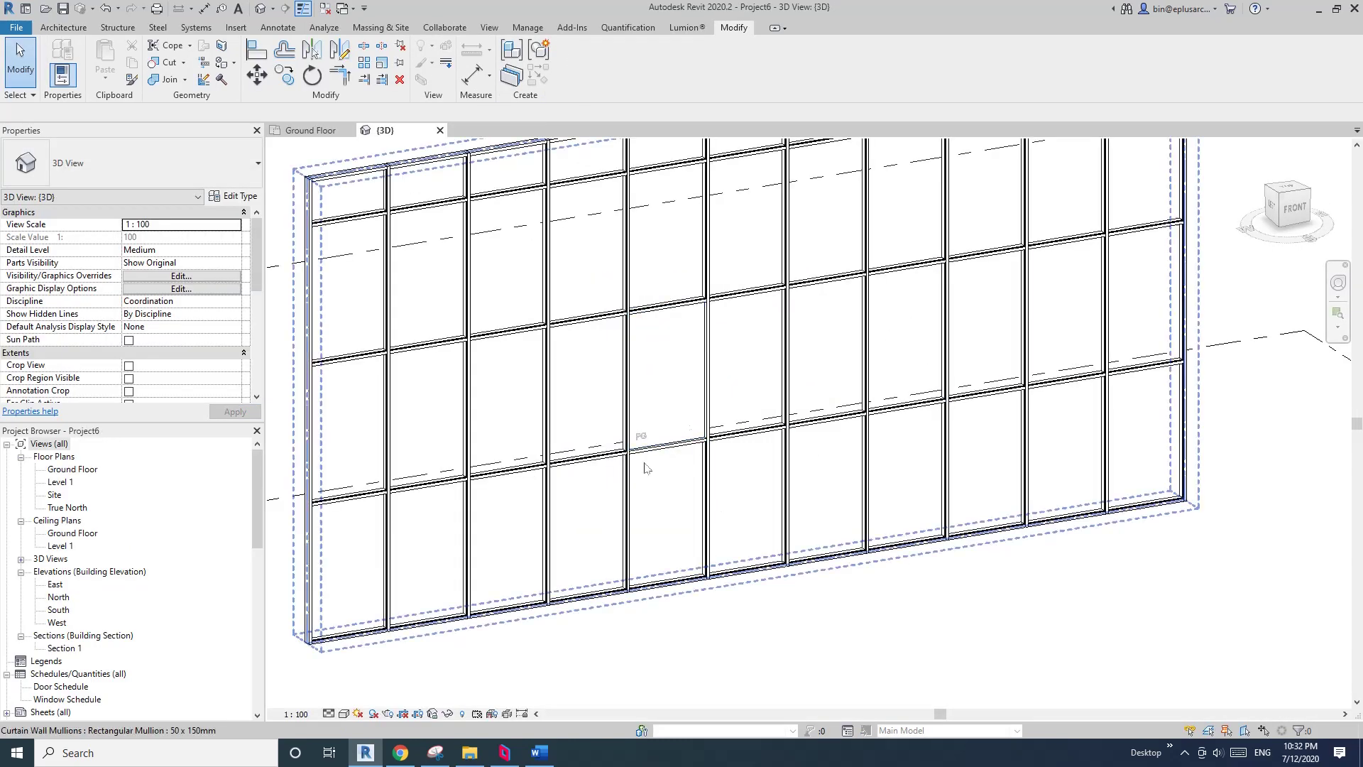
Step: Examine the reloaded panel and the line colour of its FG text in the curtain wall
mouse_move(646, 446)
middle_mouse_down("shift")
mouse_move(675, 533)
mouse_move(787, 544)
mouse_move(1007, 497)
mouse_move(626, 546)
mouse_move(642, 463)
middle_mouse_up("shift")
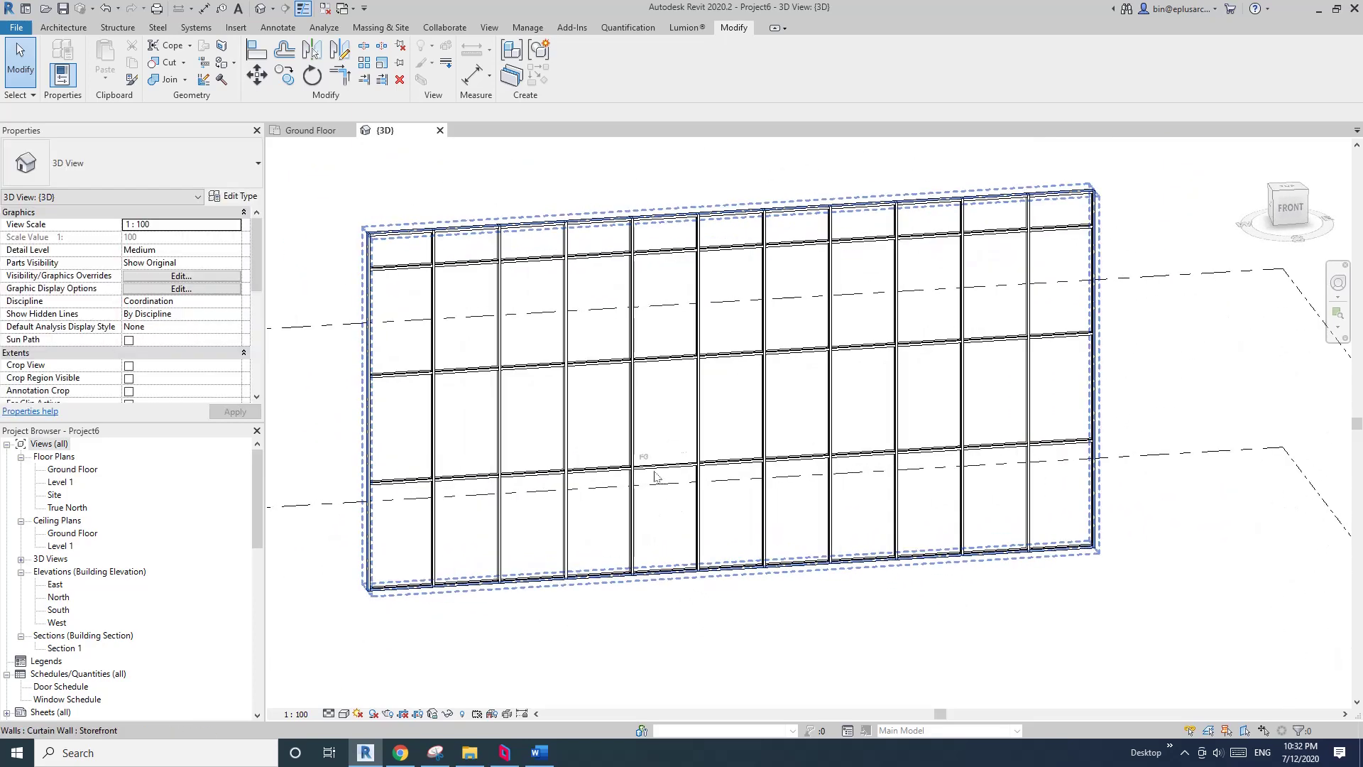
scroll(641, 458, "up", 3)
left_click(641, 458)
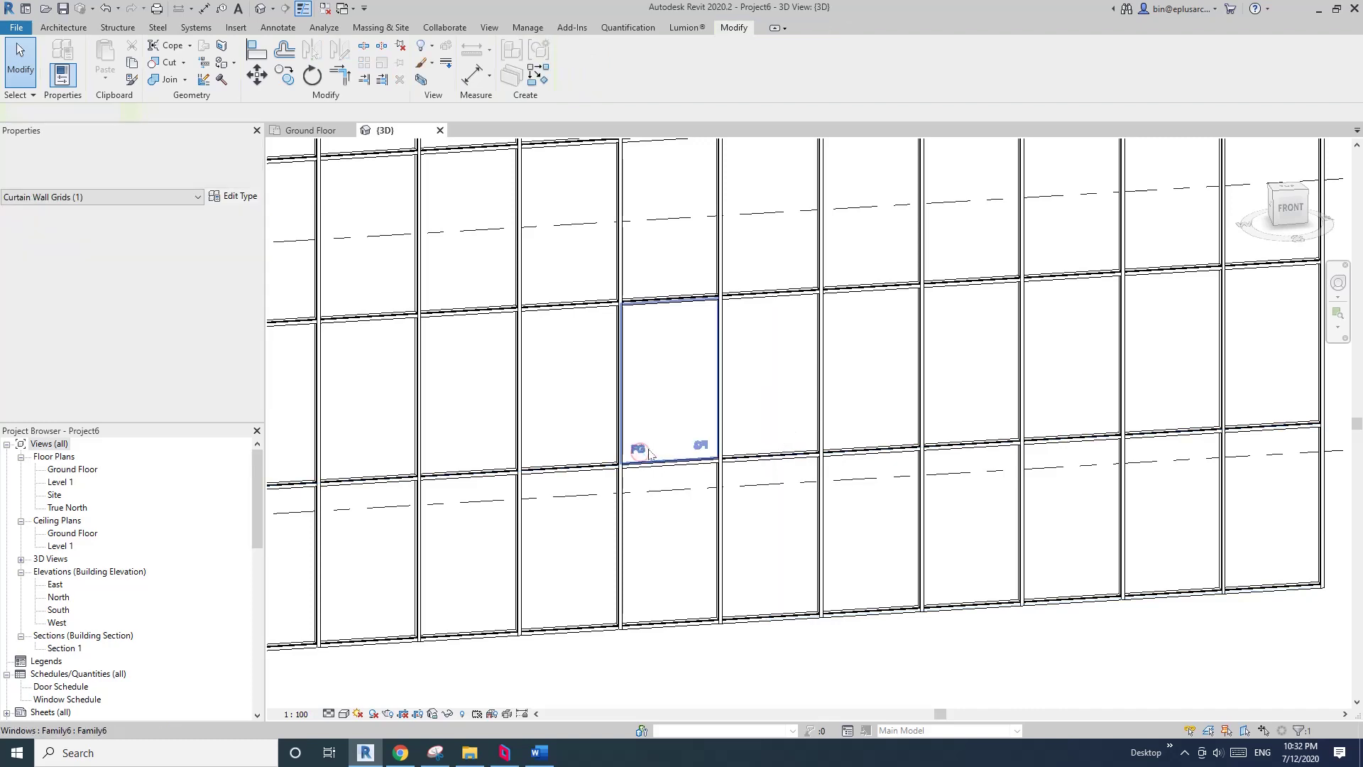
left_click(639, 452)
scroll(653, 449, "down", 4)
key("Escape")
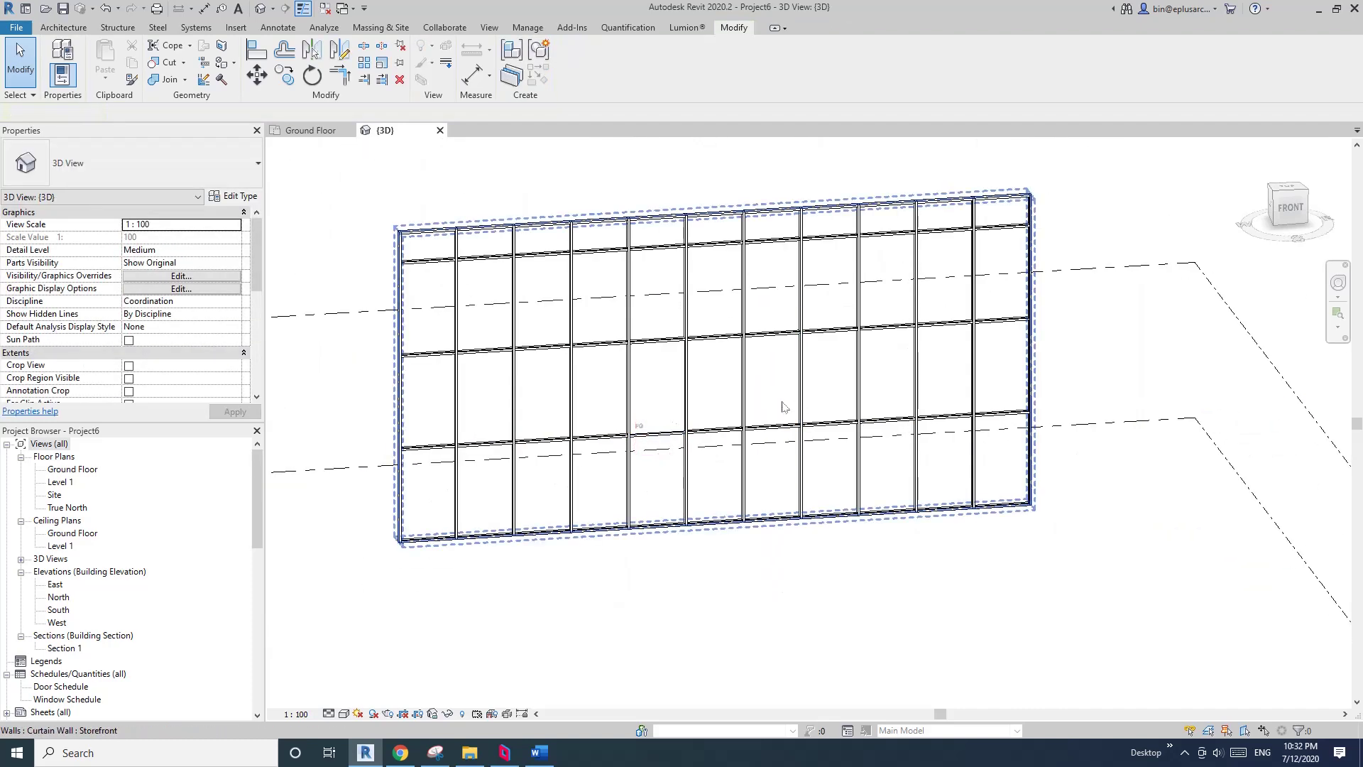
left_click(660, 402)
right_click(660, 402)
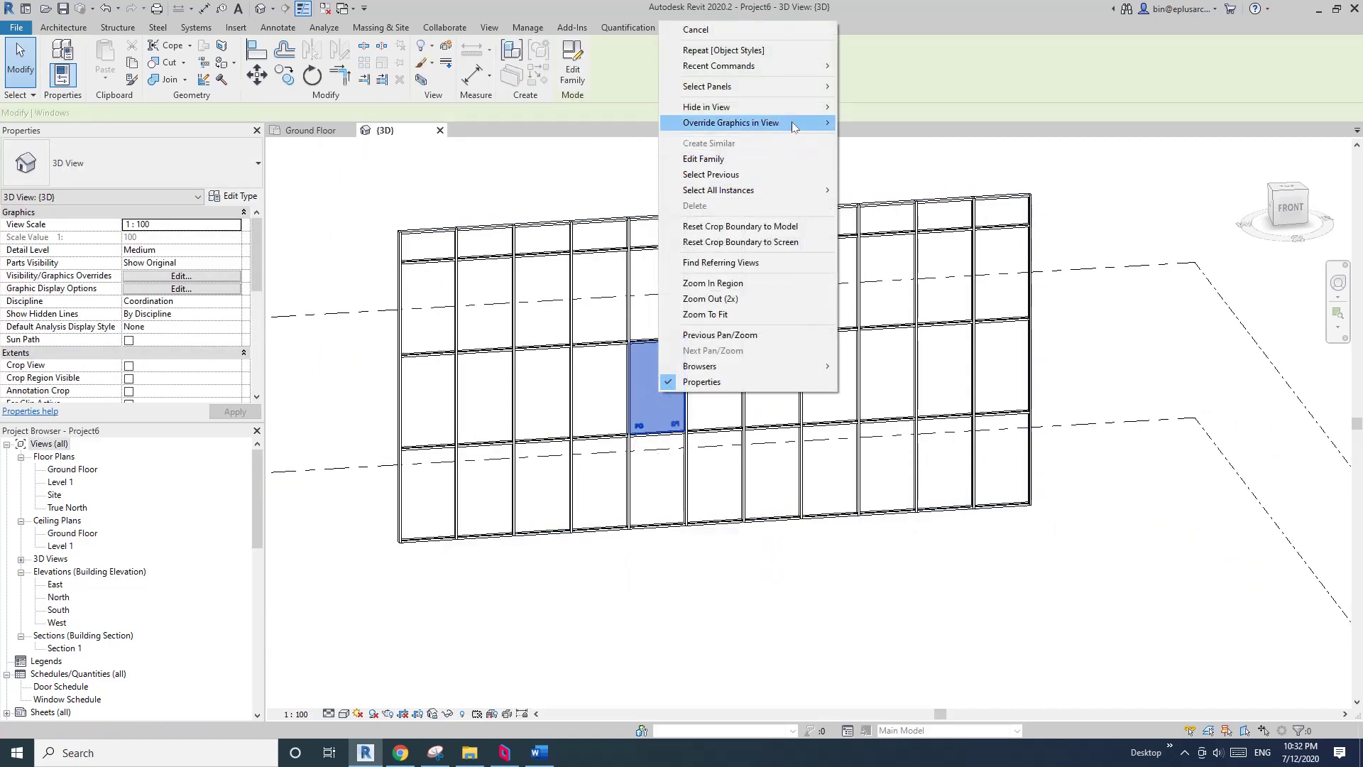
scroll(644, 458, "up", 2)
key("Escape")
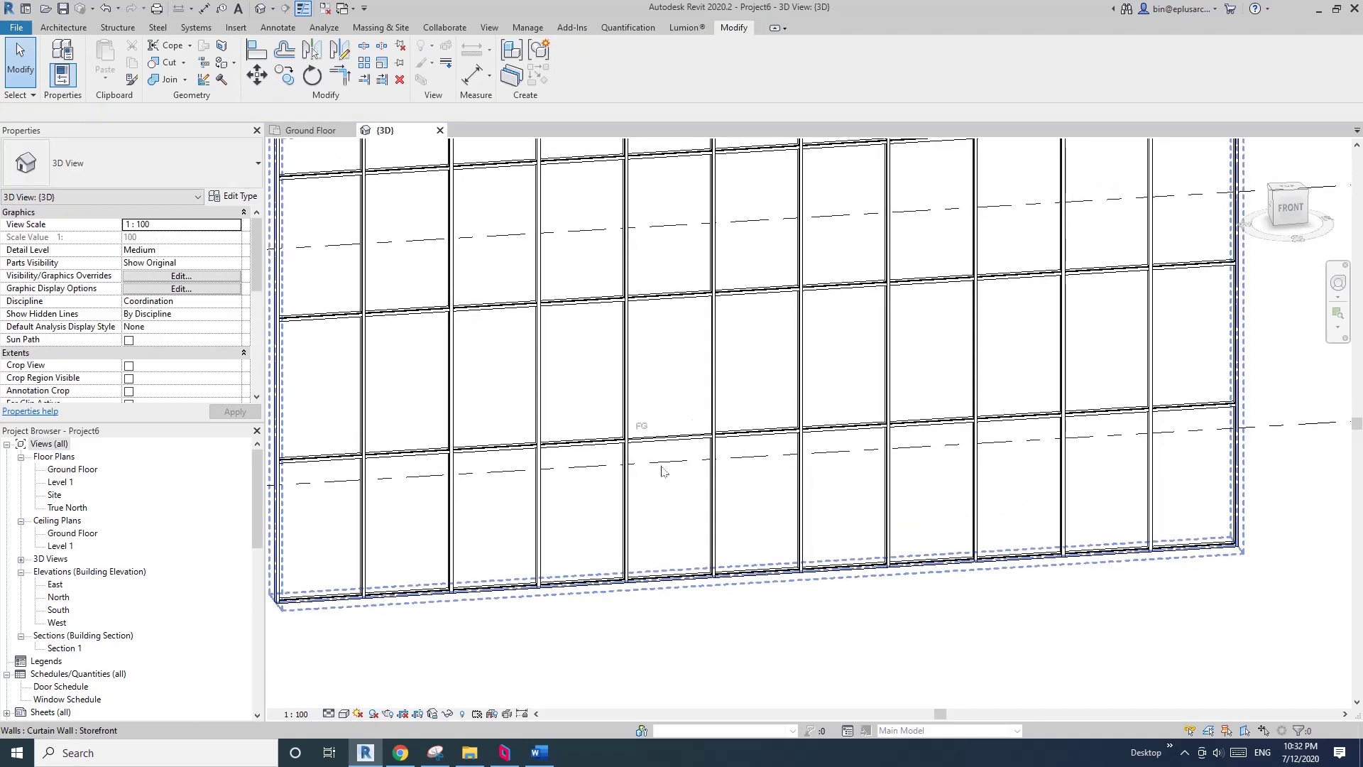
Step: Rename the Family6 type of the selected window panel in the curtain wall as FG
middle_click_drag(643, 426, 649, 469)
middle_click_drag(379, 176, 676, 435, "shift")
left_click(645, 445)
scroll(167, 349, "down", 1)
scroll(167, 350, "up", 1)
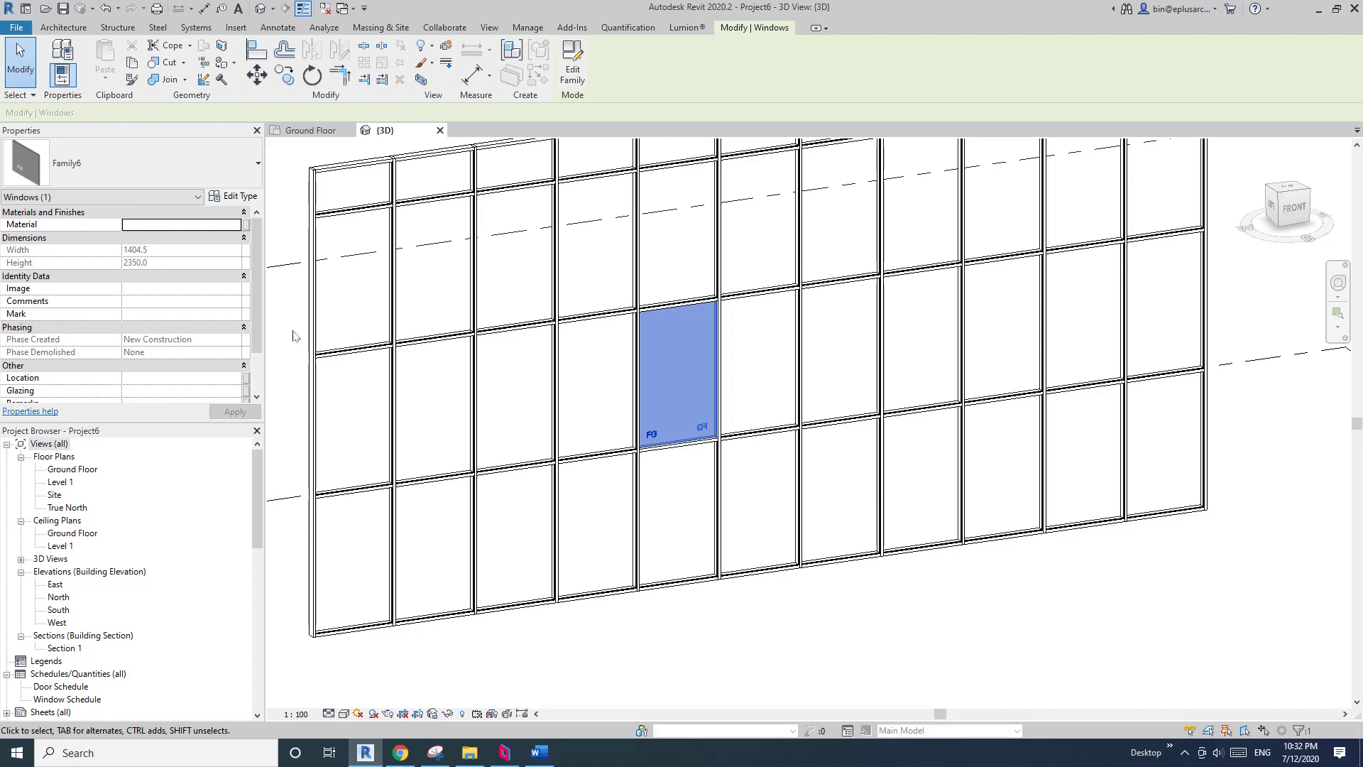
scroll(666, 414, "up", 5)
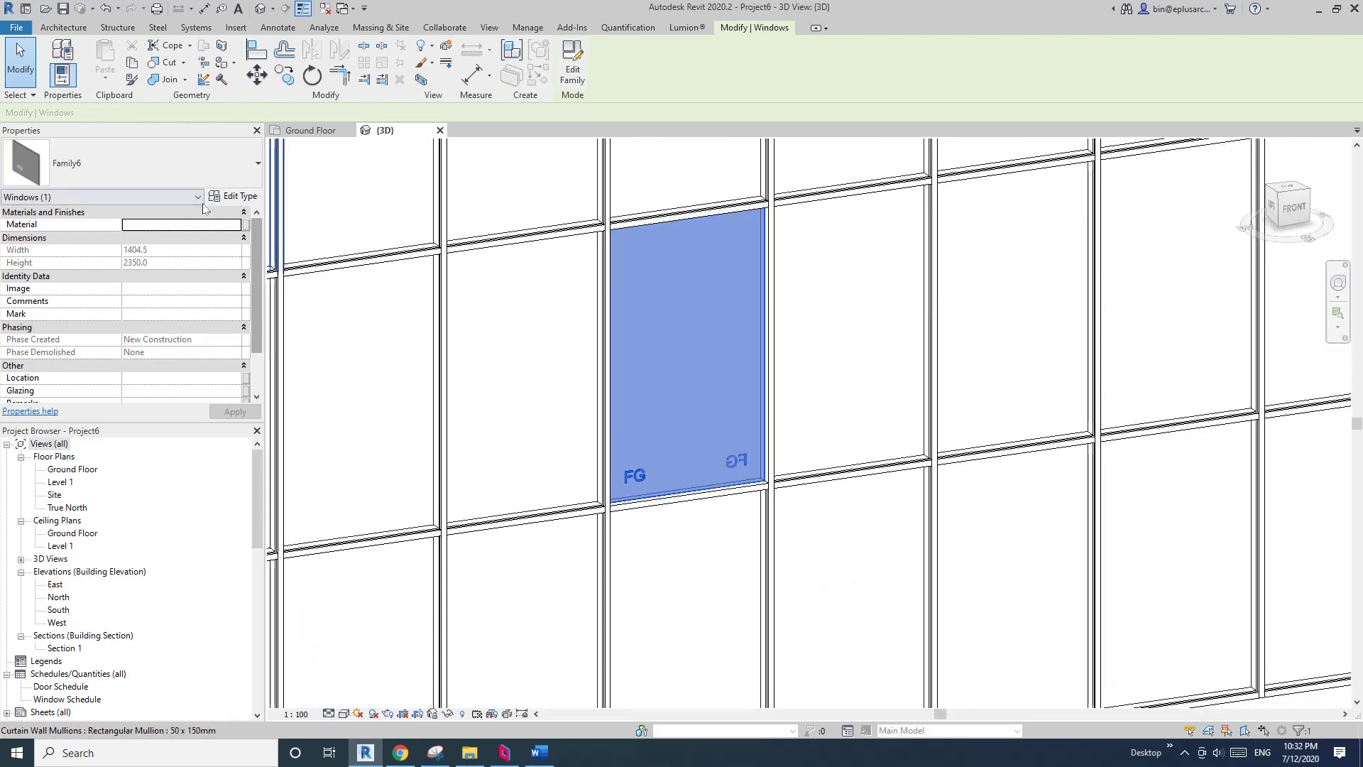
left_click(222, 196)
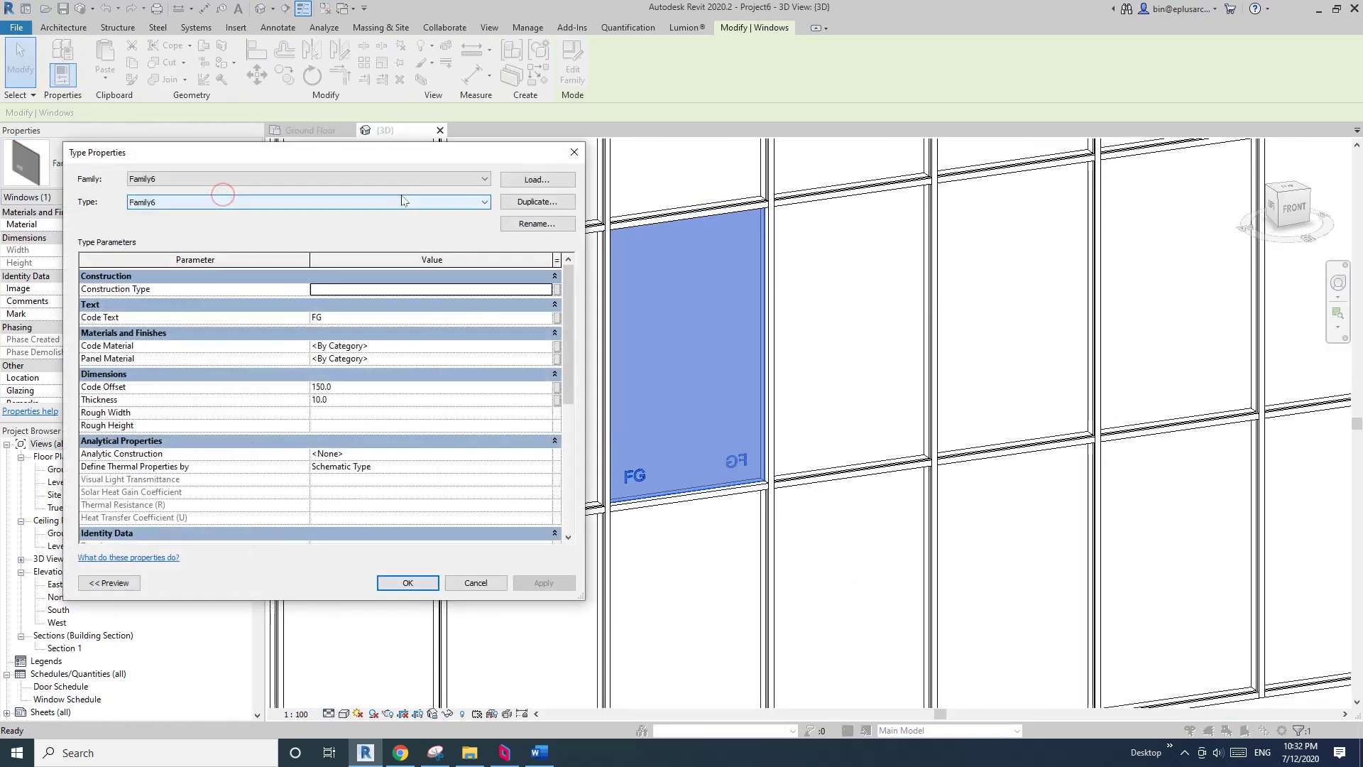
left_click_drag(439, 158, 435, 130)
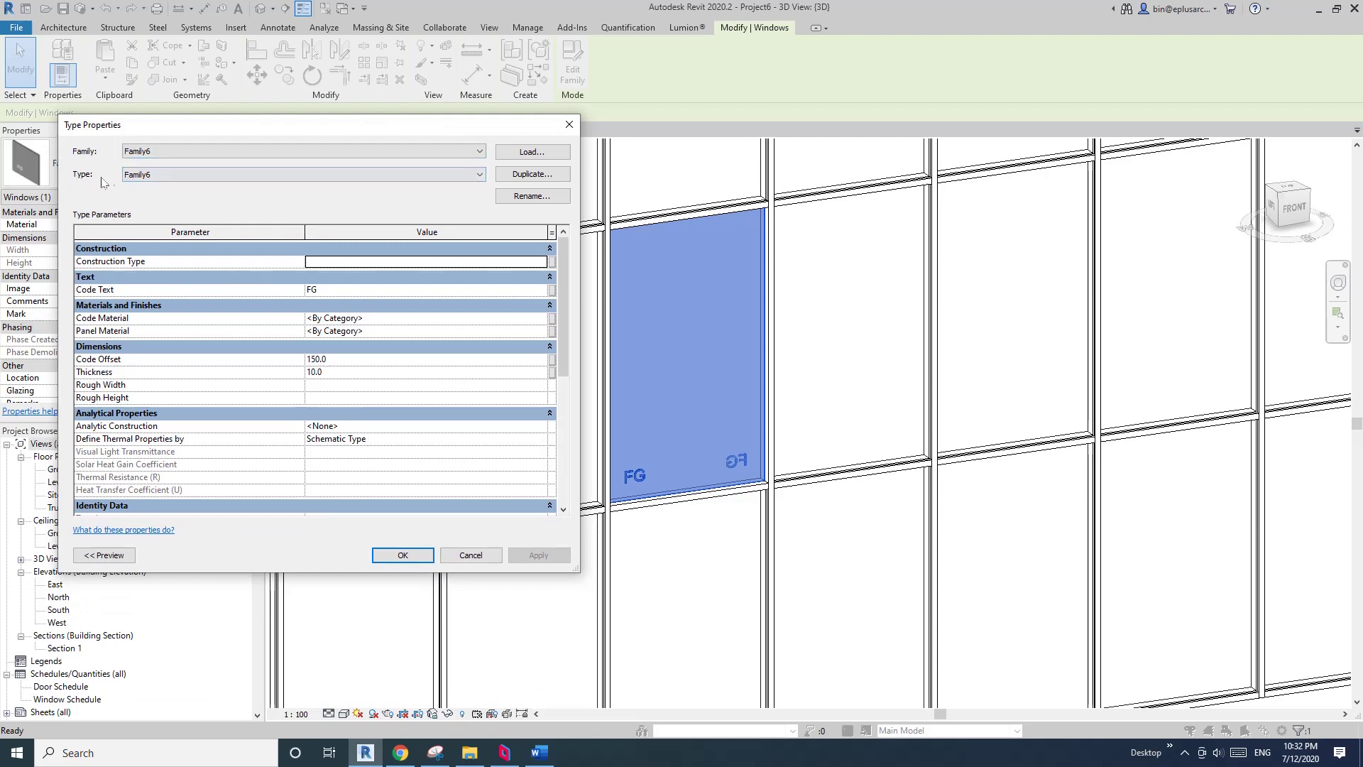
left_click(541, 194)
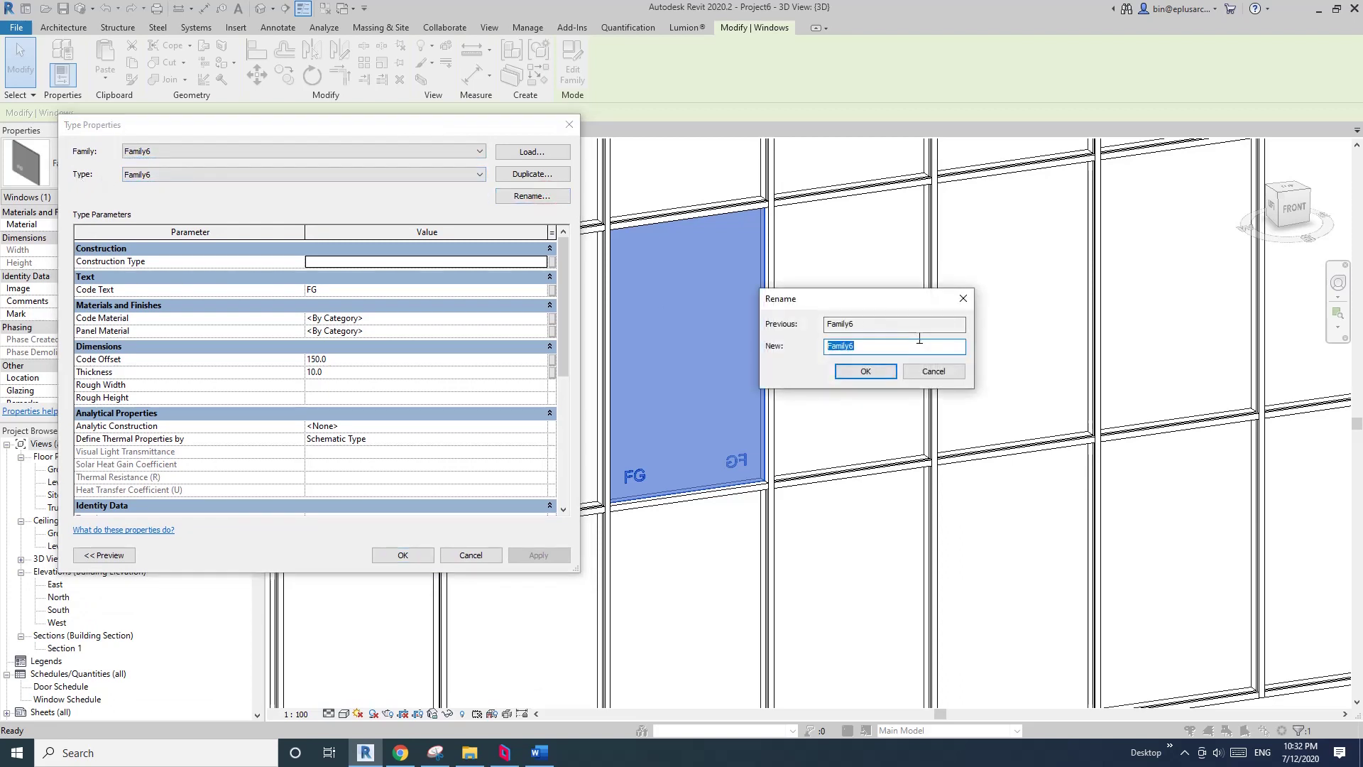
left_click(866, 371)
left_click(402, 554)
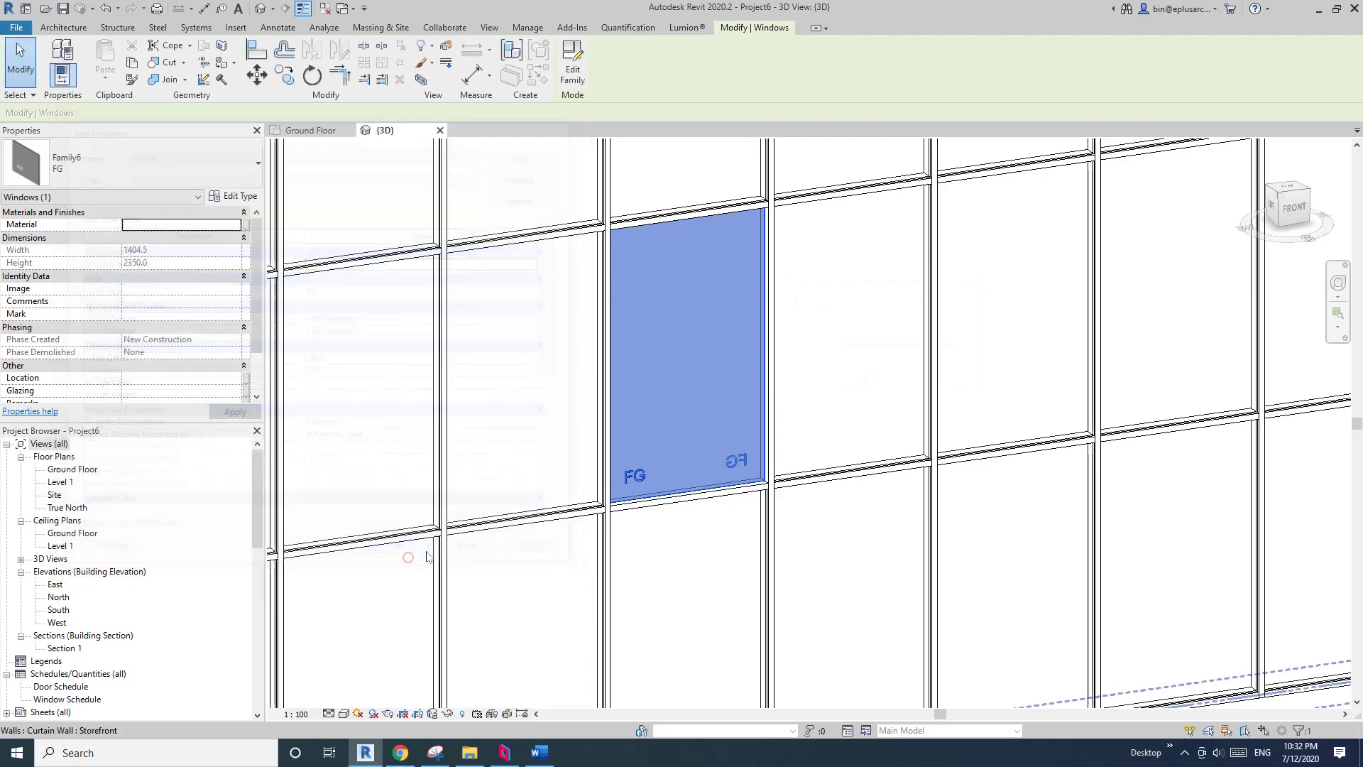
scroll(611, 509, "down", 2)
key("Escape")
Step: Open the FG panel's family for editing and display its Exterior elevation
mouse_move(649, 471)
middle_mouse_down("shift")
mouse_move(626, 458)
mouse_move(649, 465)
middle_mouse_up("shift")
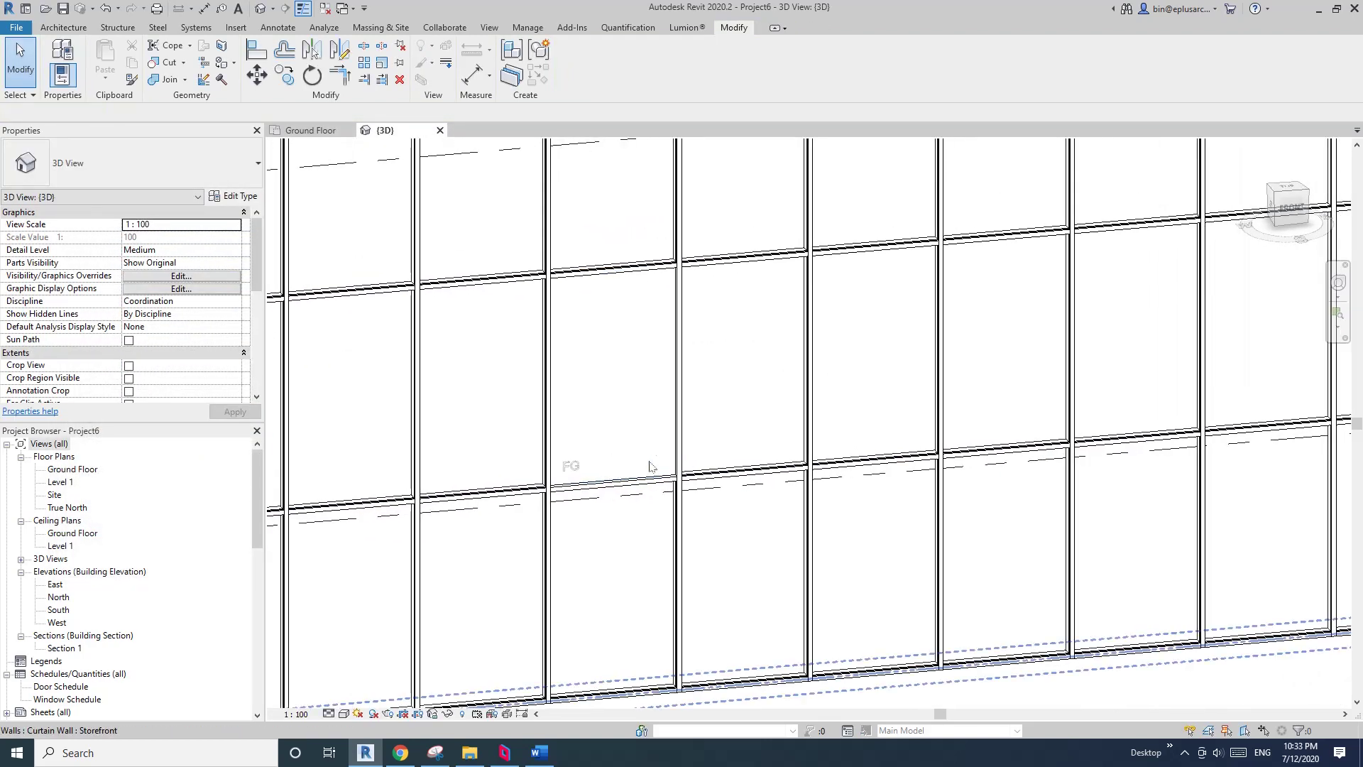
scroll(649, 466, "down", 2)
left_click(645, 392)
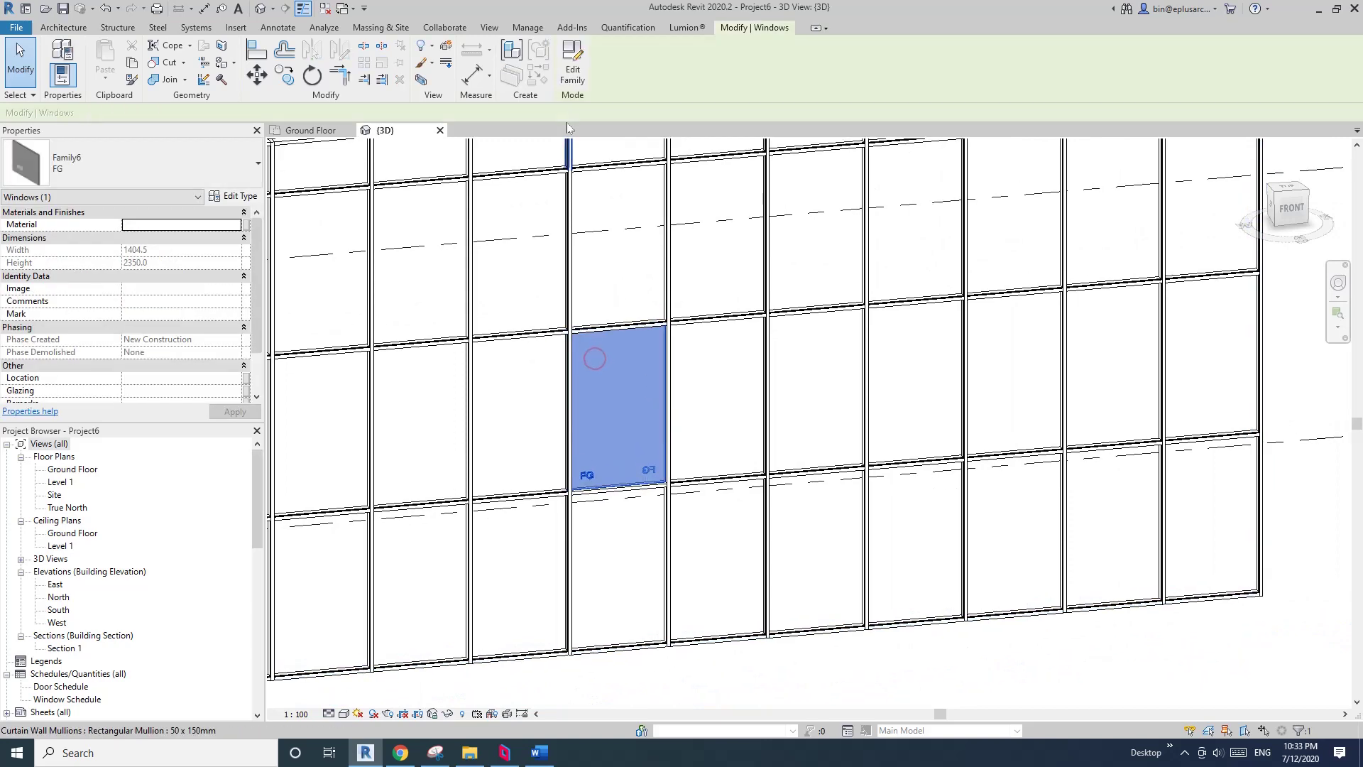
left_click(572, 64)
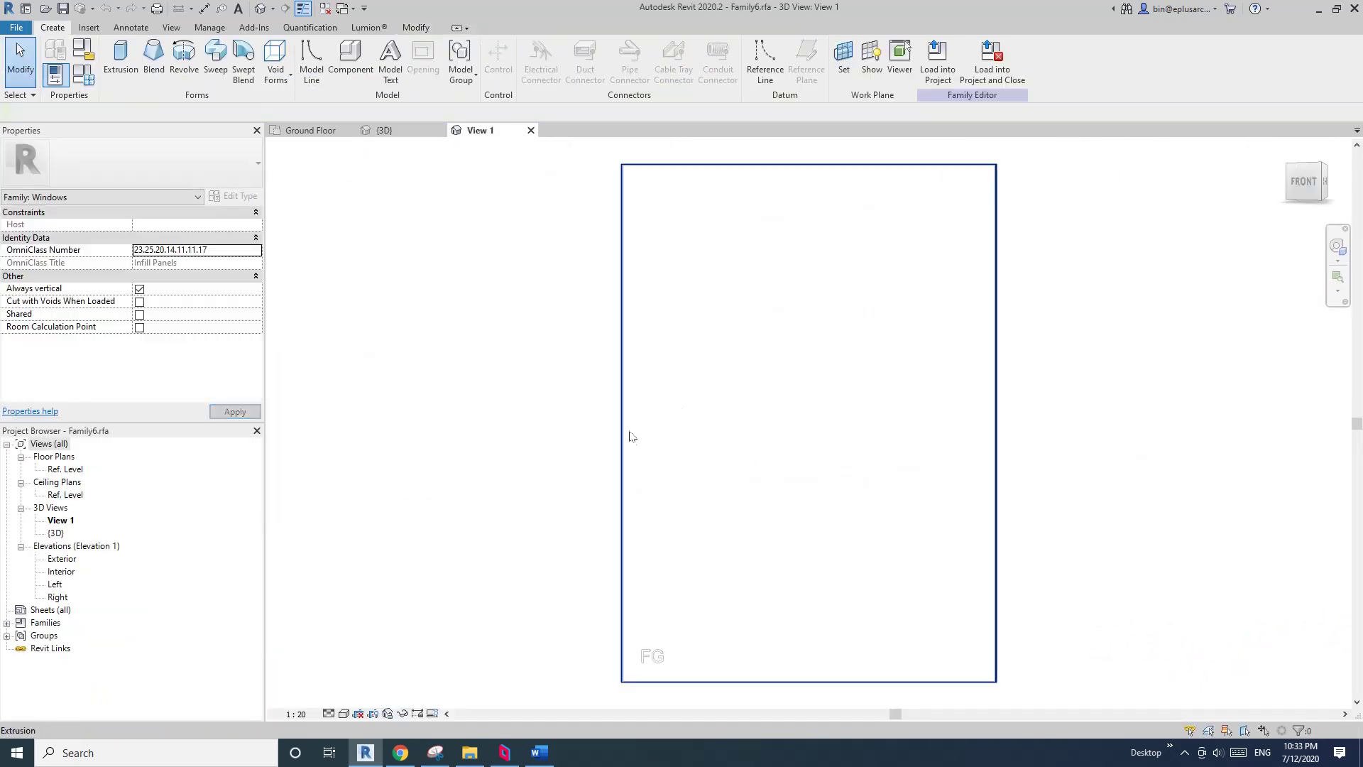
scroll(631, 435, "down", 1)
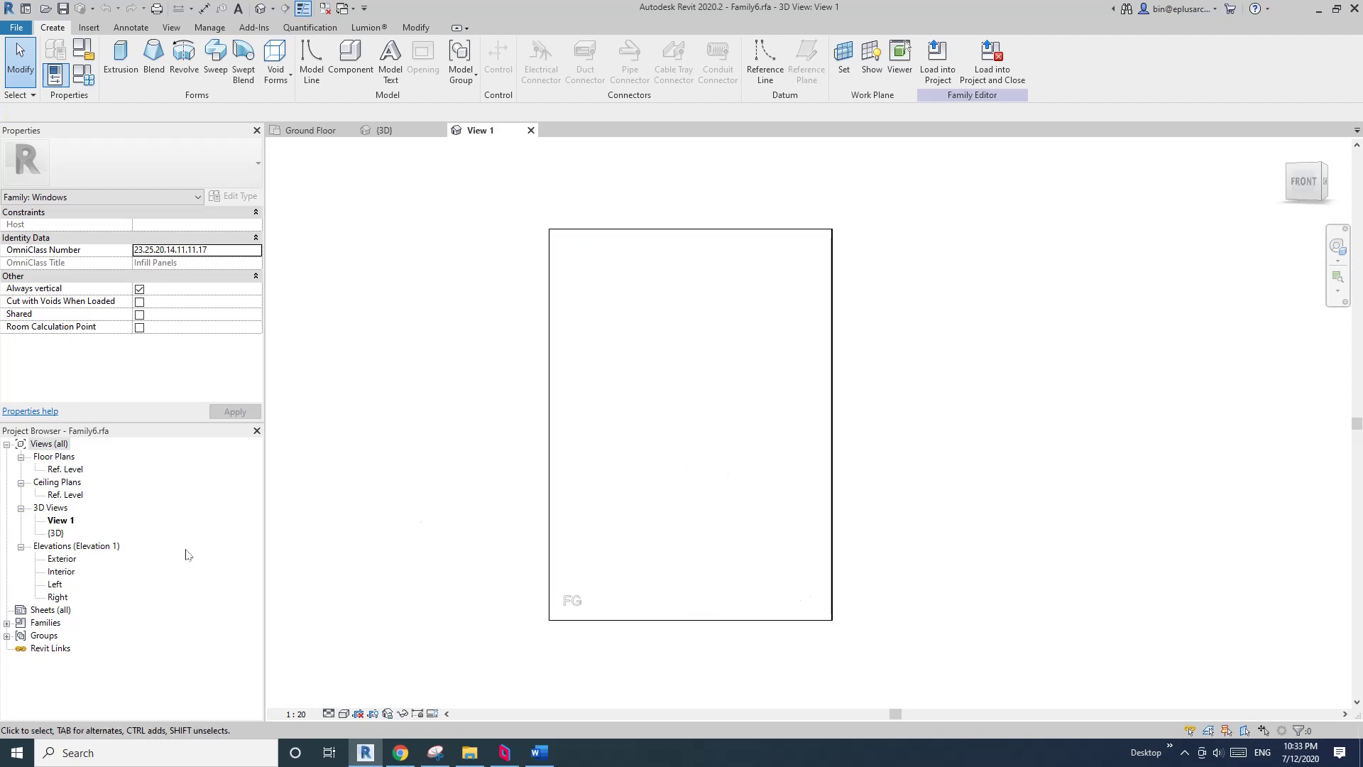
middle_click_drag(438, 515, 445, 468)
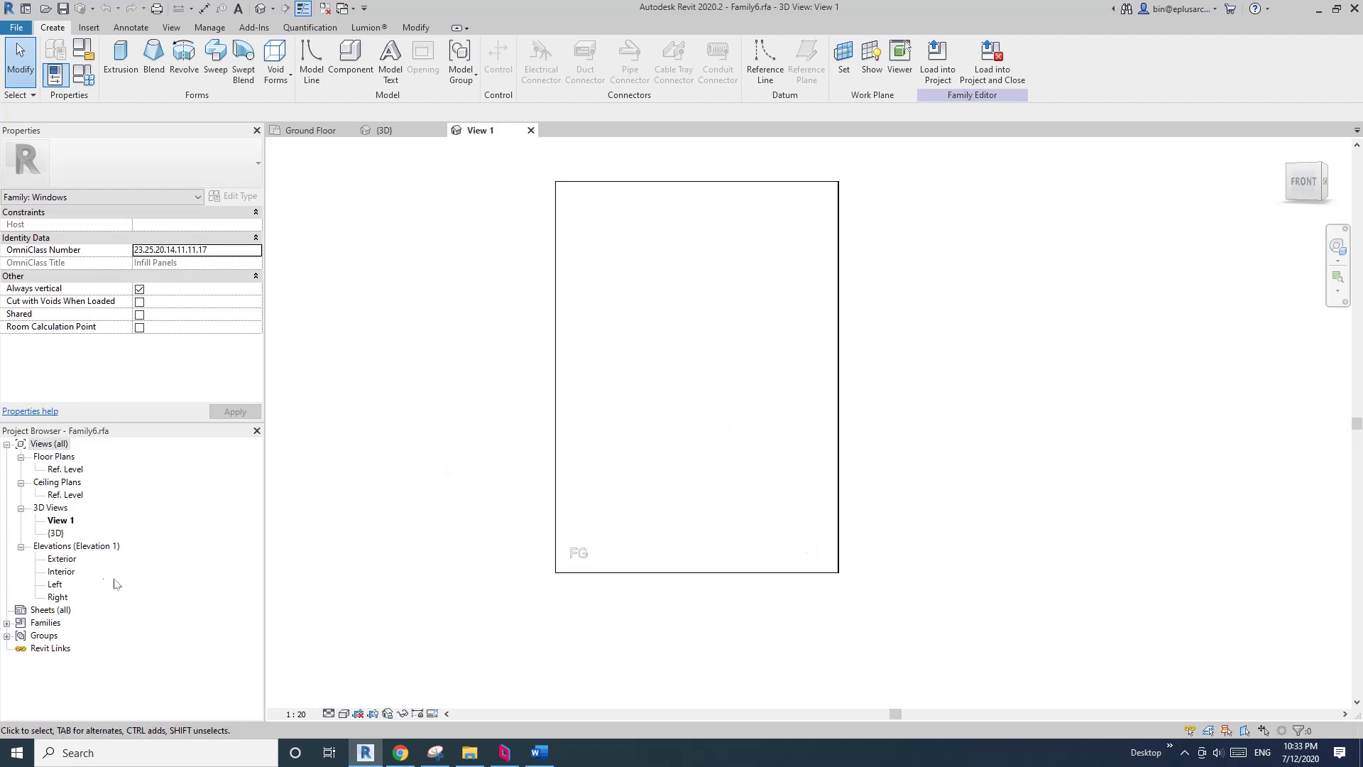
double_click(61, 558)
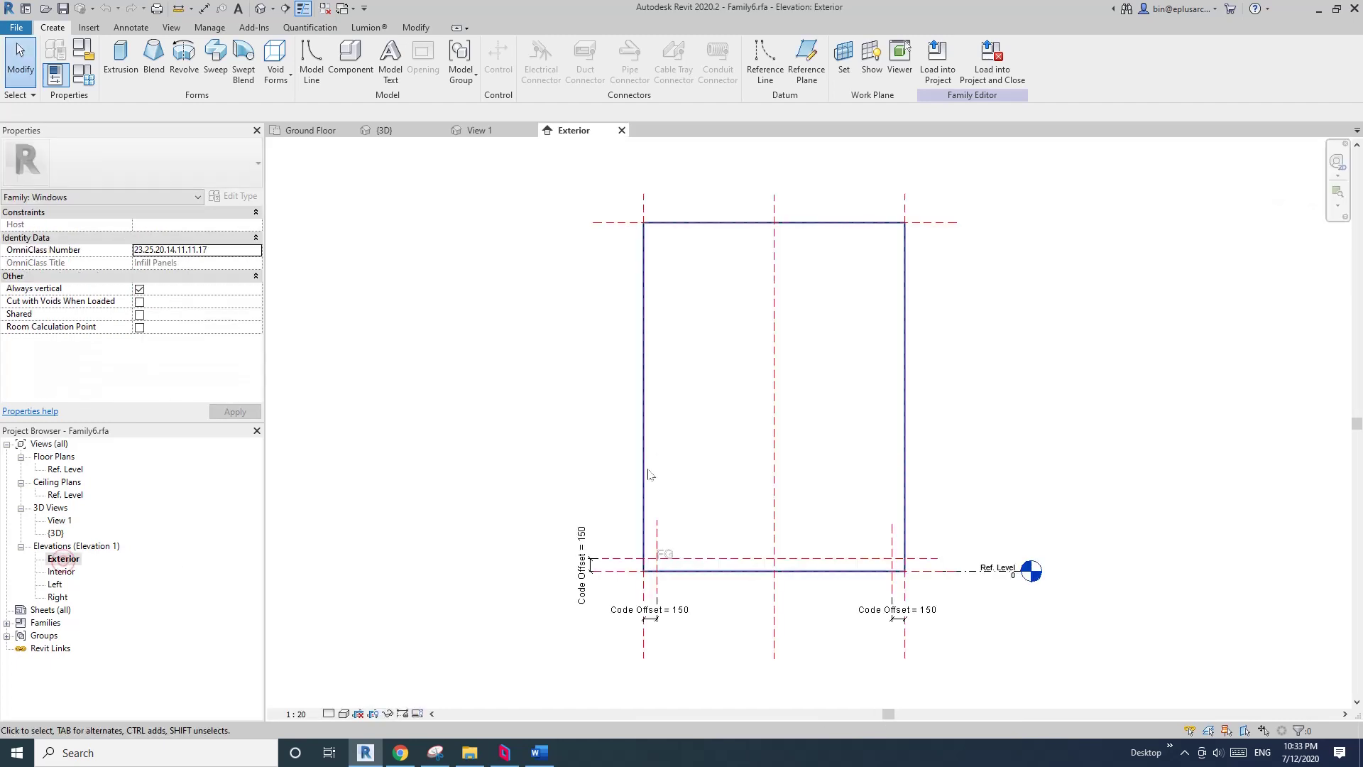
middle_click_drag(748, 465, 600, 452)
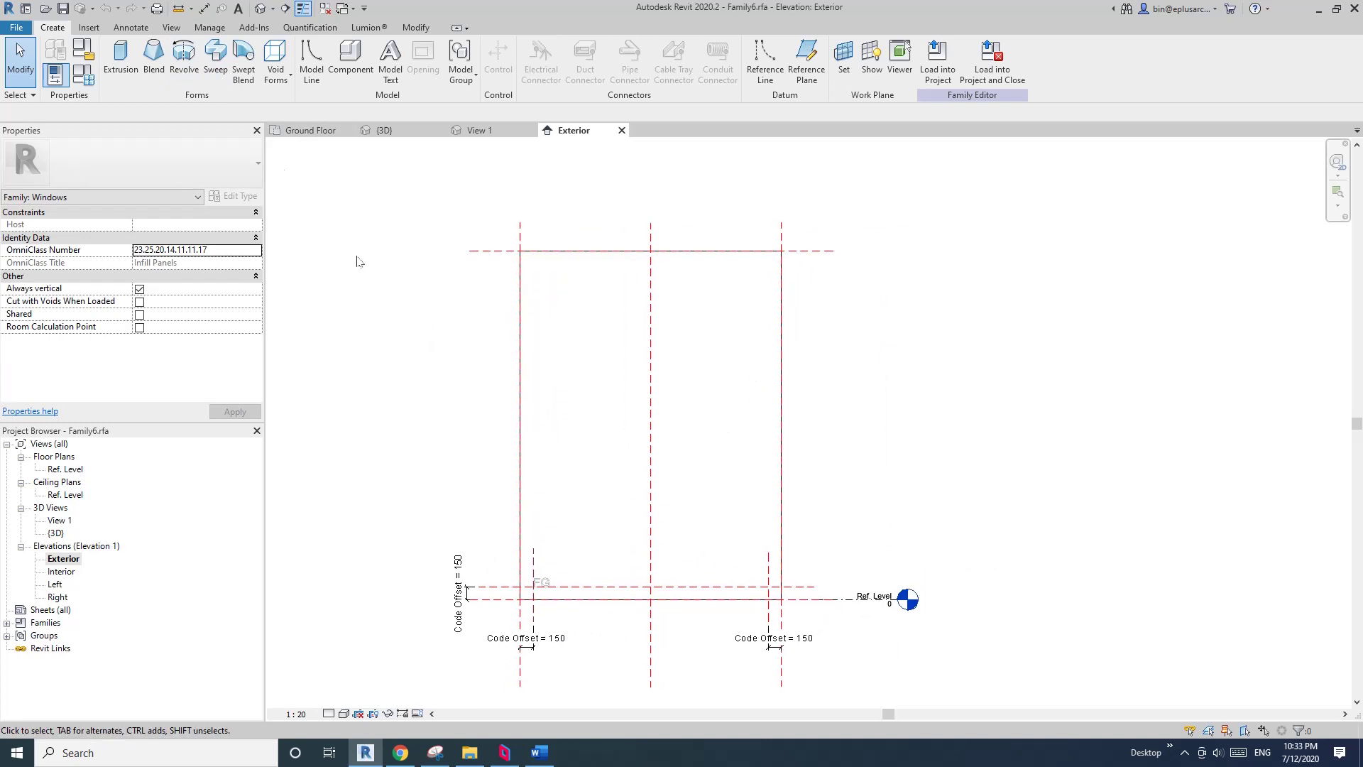
Step: Start the Symbolic Line command and create an Elevation Swing subcategory under Windows in the object styles
left_click(132, 27)
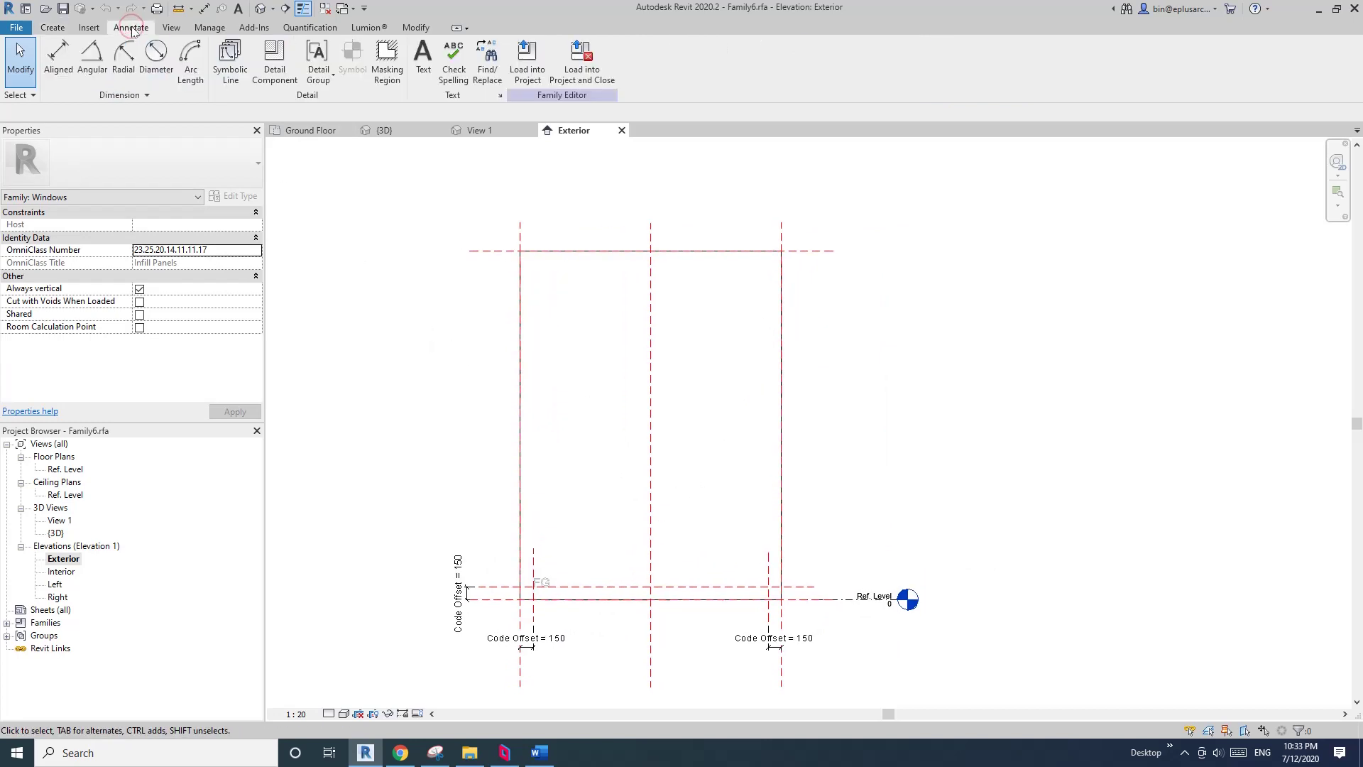
left_click(230, 60)
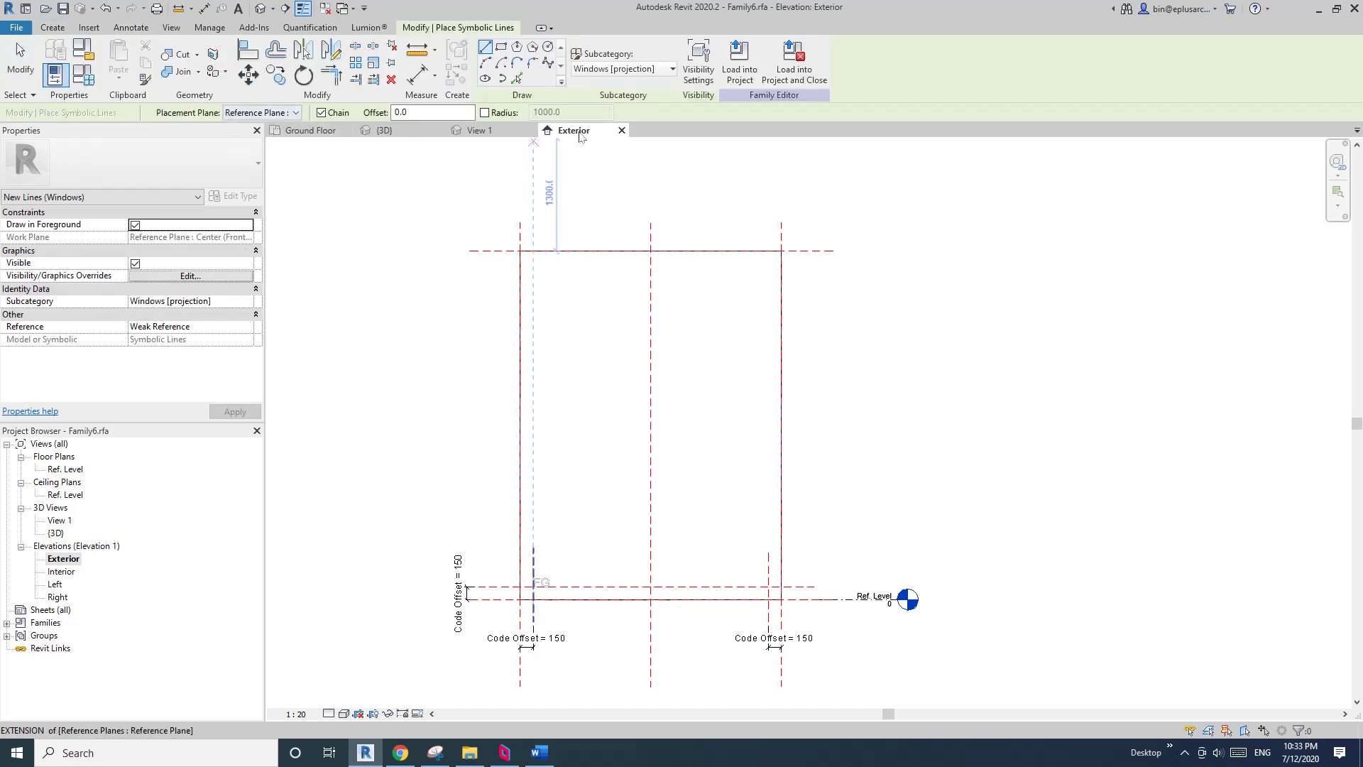
left_click(624, 70)
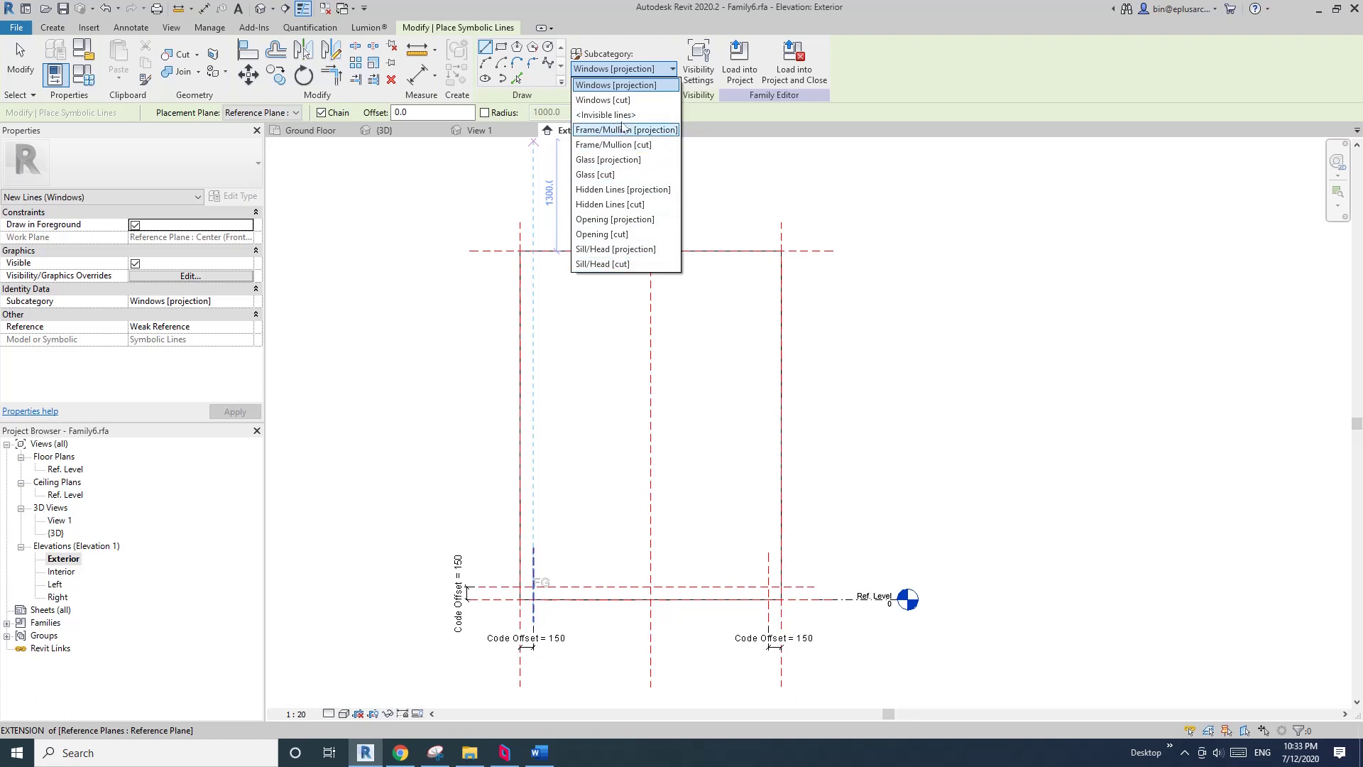
left_click(503, 223)
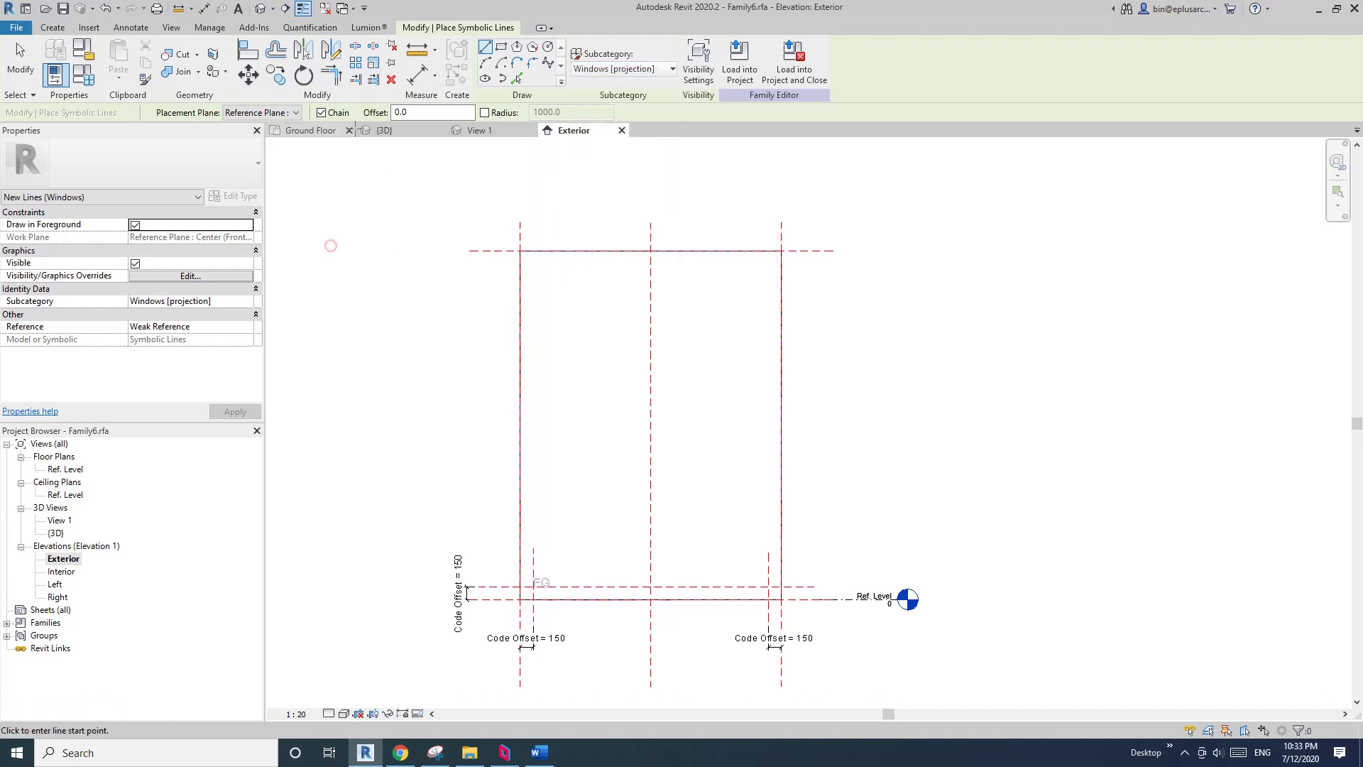
left_click(217, 31)
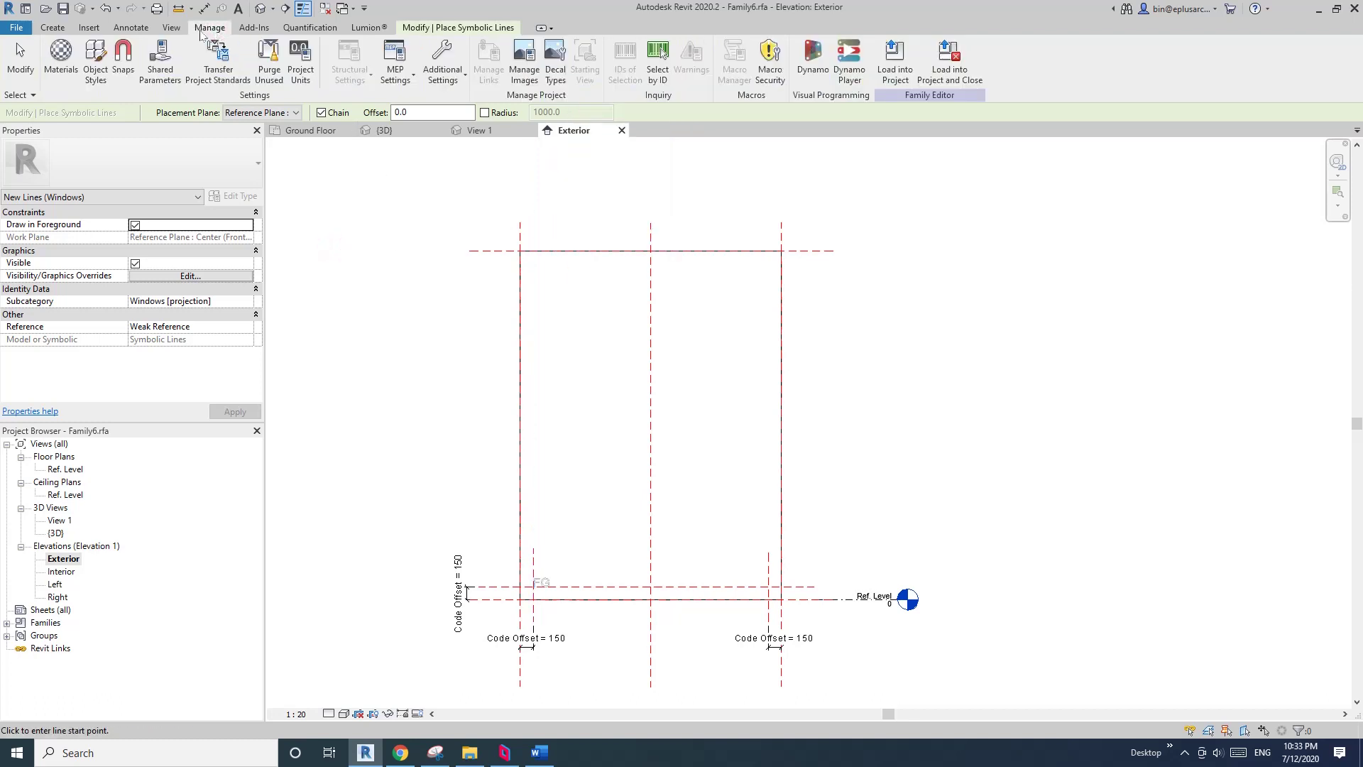
left_click(93, 61)
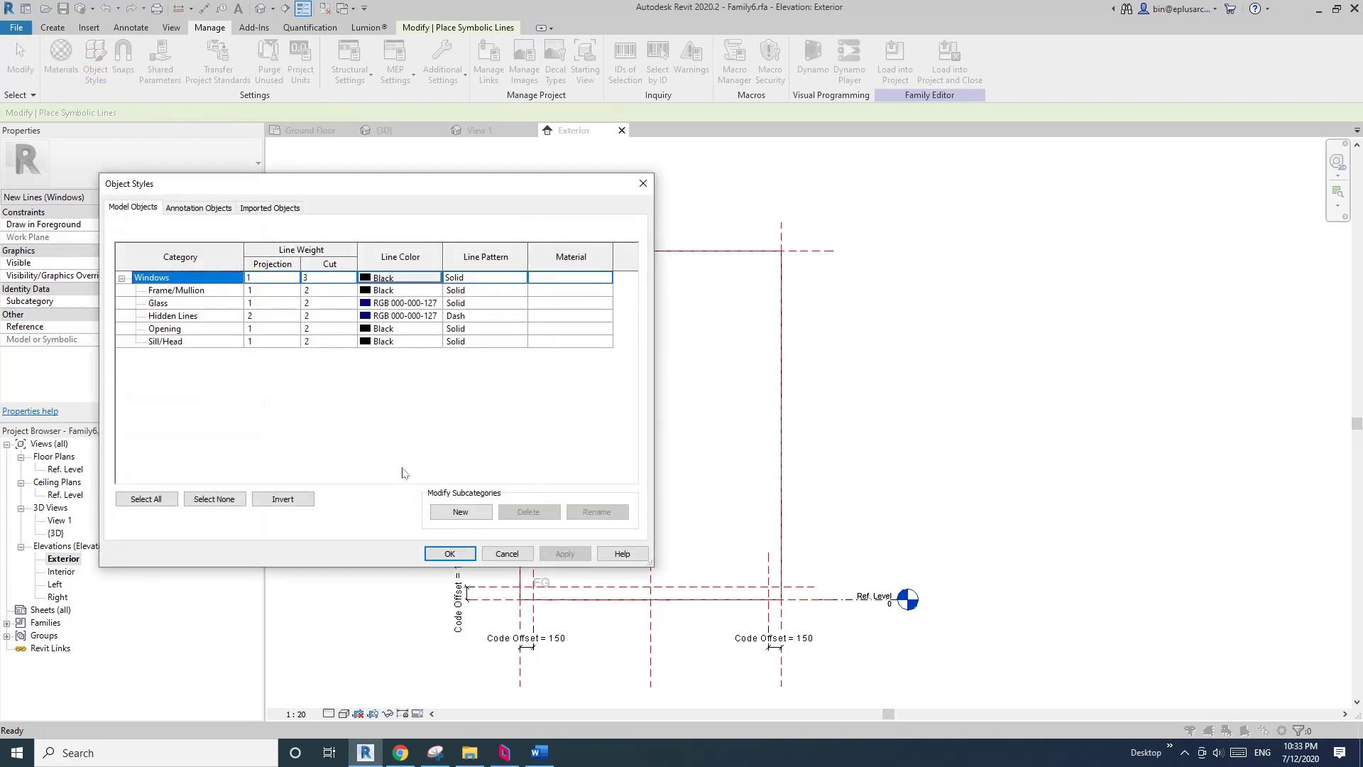
left_click(483, 508)
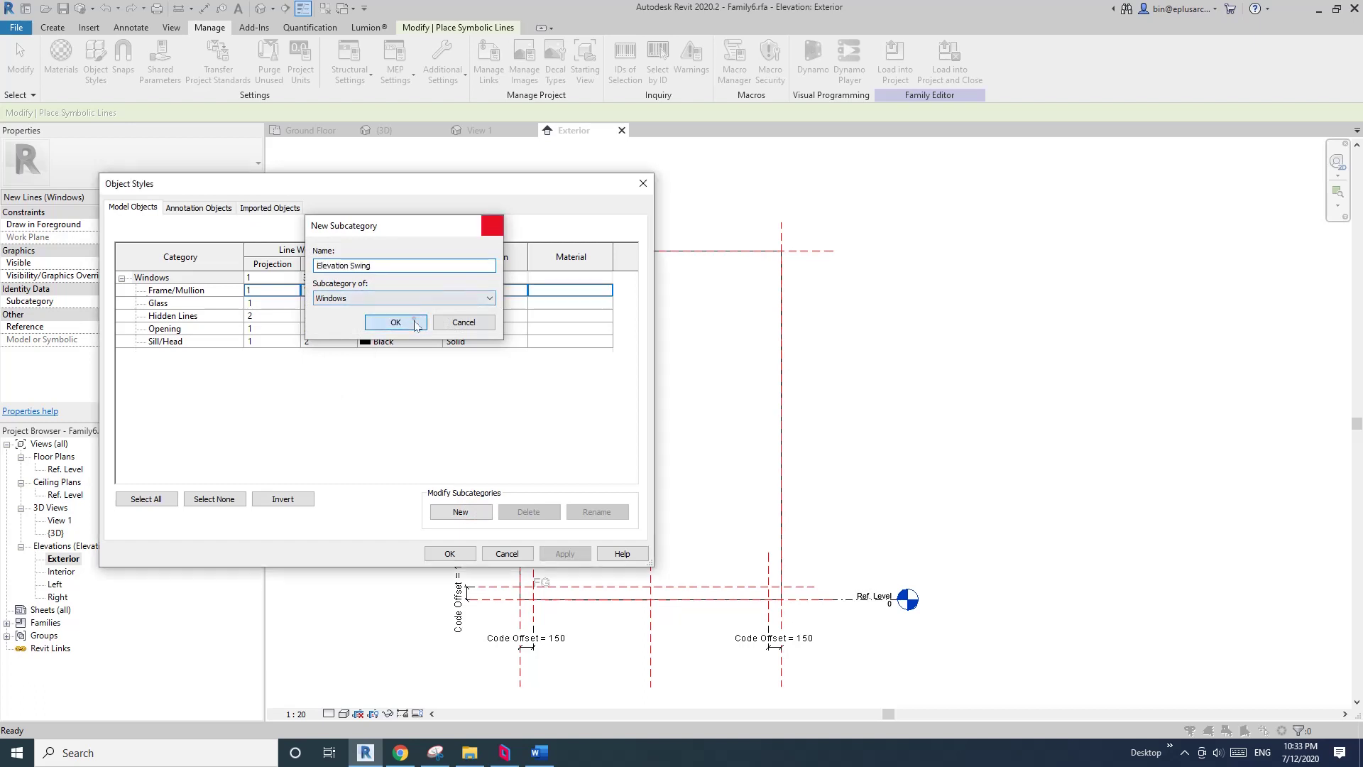
key("Return")
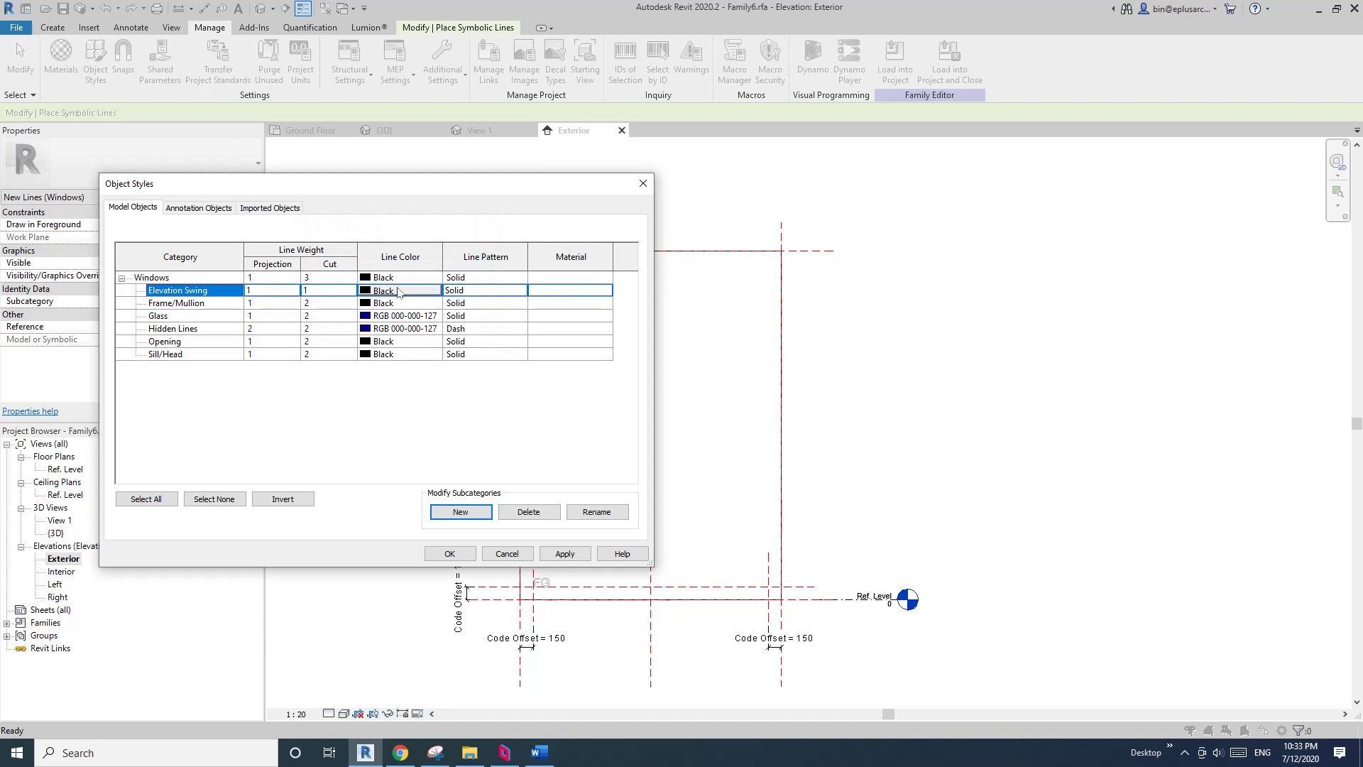
left_click(520, 290)
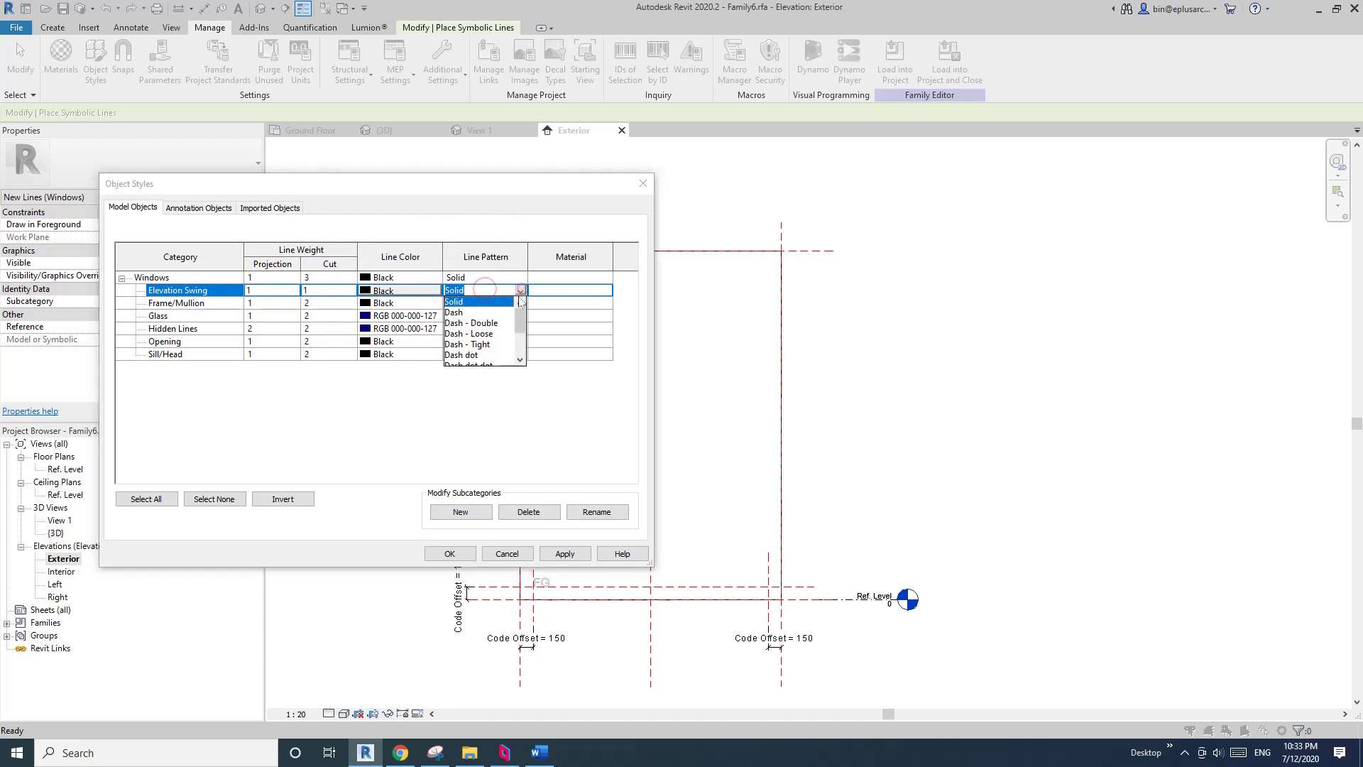
mouse_move(520, 320)
left_mouse_down()
mouse_move(523, 344)
mouse_move(533, 321)
mouse_move(528, 348)
mouse_move(525, 312)
left_mouse_up()
left_click(377, 425)
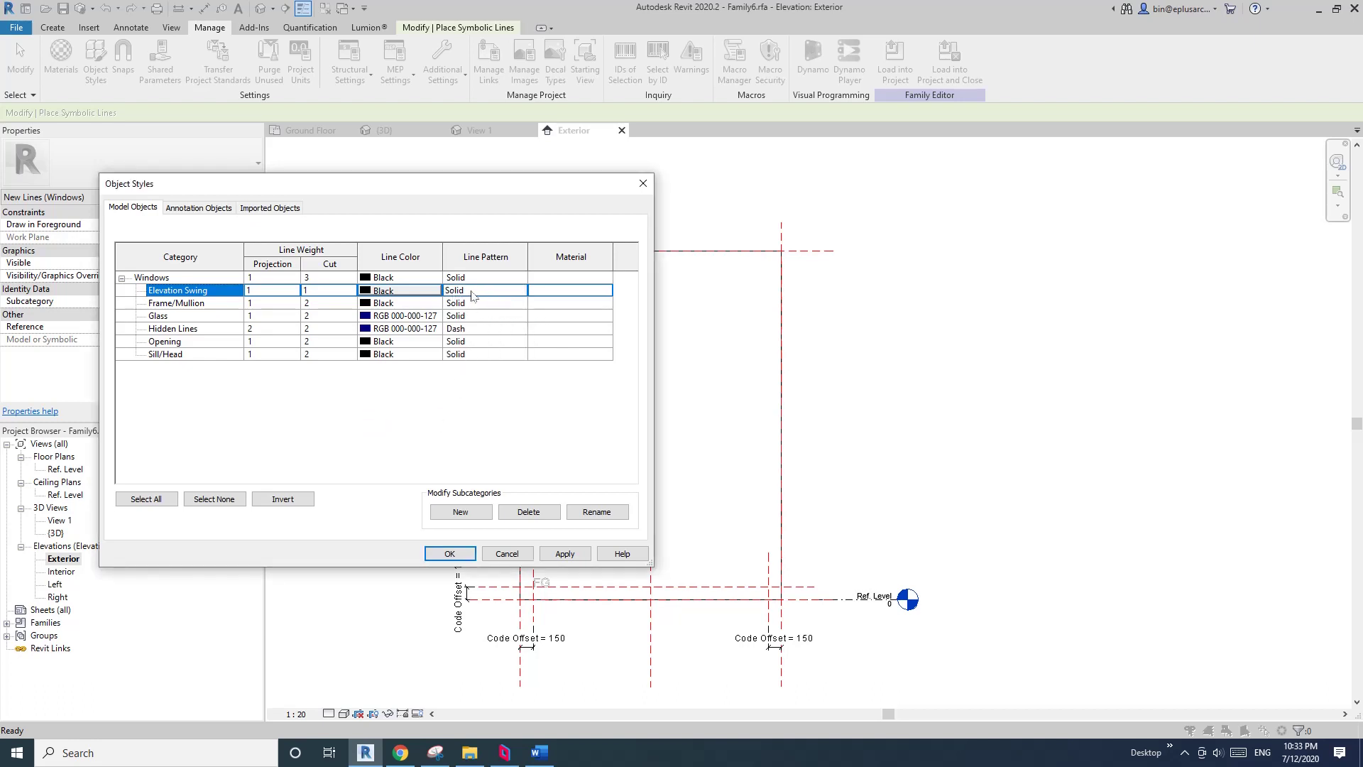
left_click(450, 554)
Step: Draw two V-shaped symbolic lines from the panel's upper corners to the midpoint of its lower edge
middle_click_drag(564, 304, 531, 279)
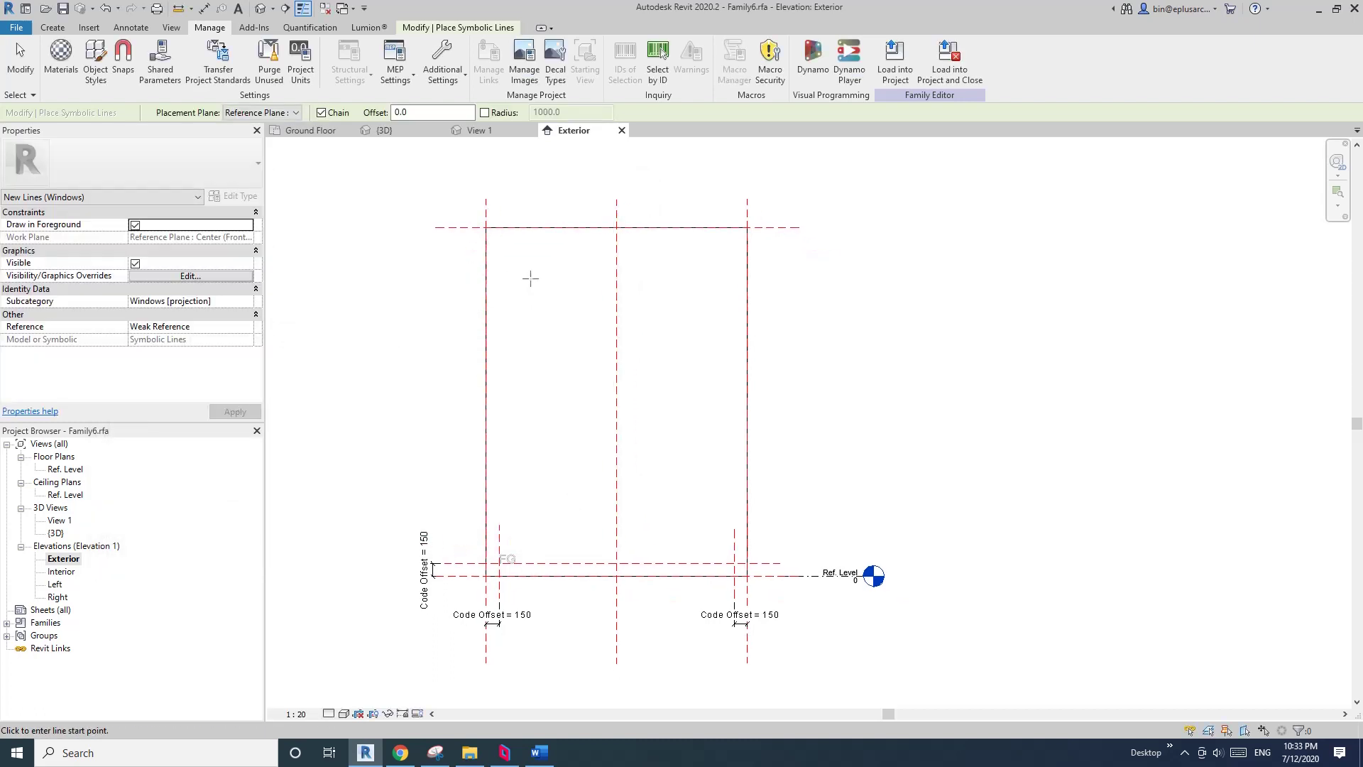
left_click(485, 228)
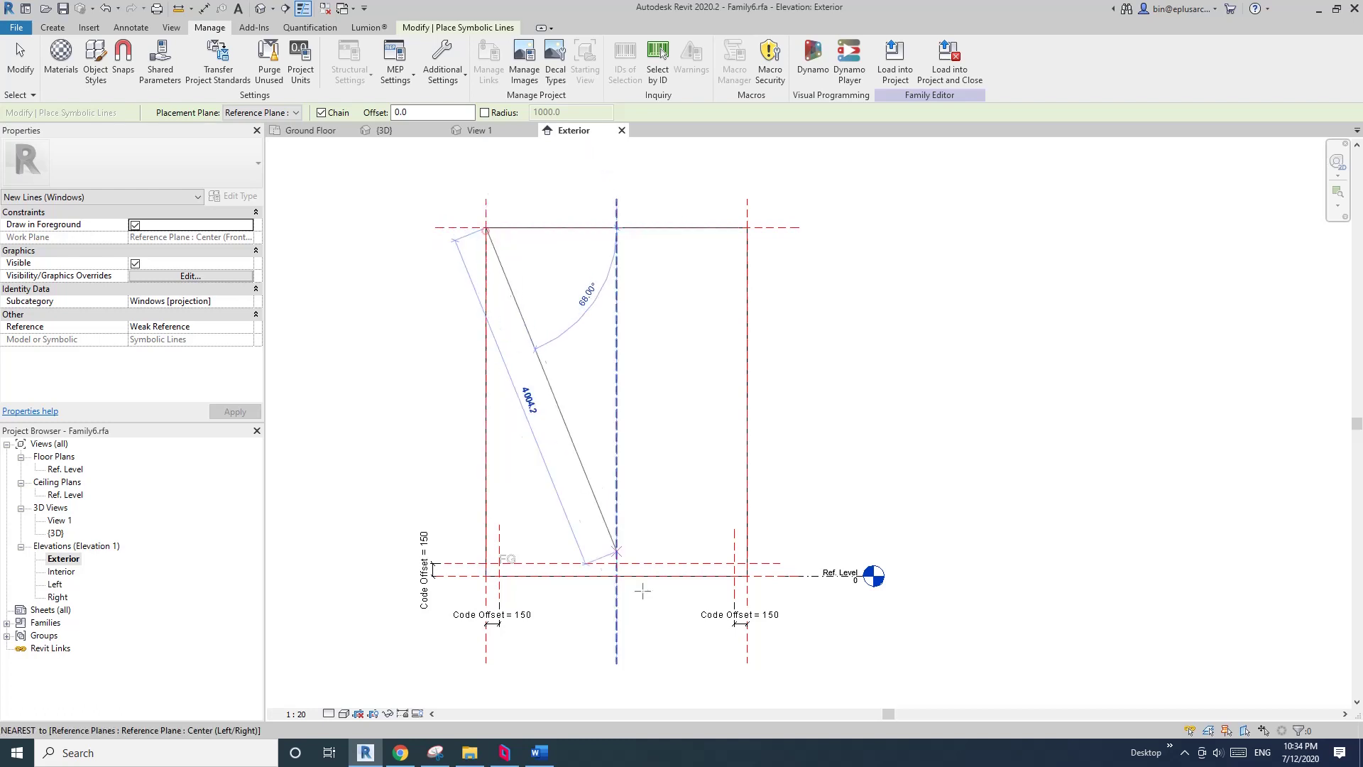
left_click(616, 575)
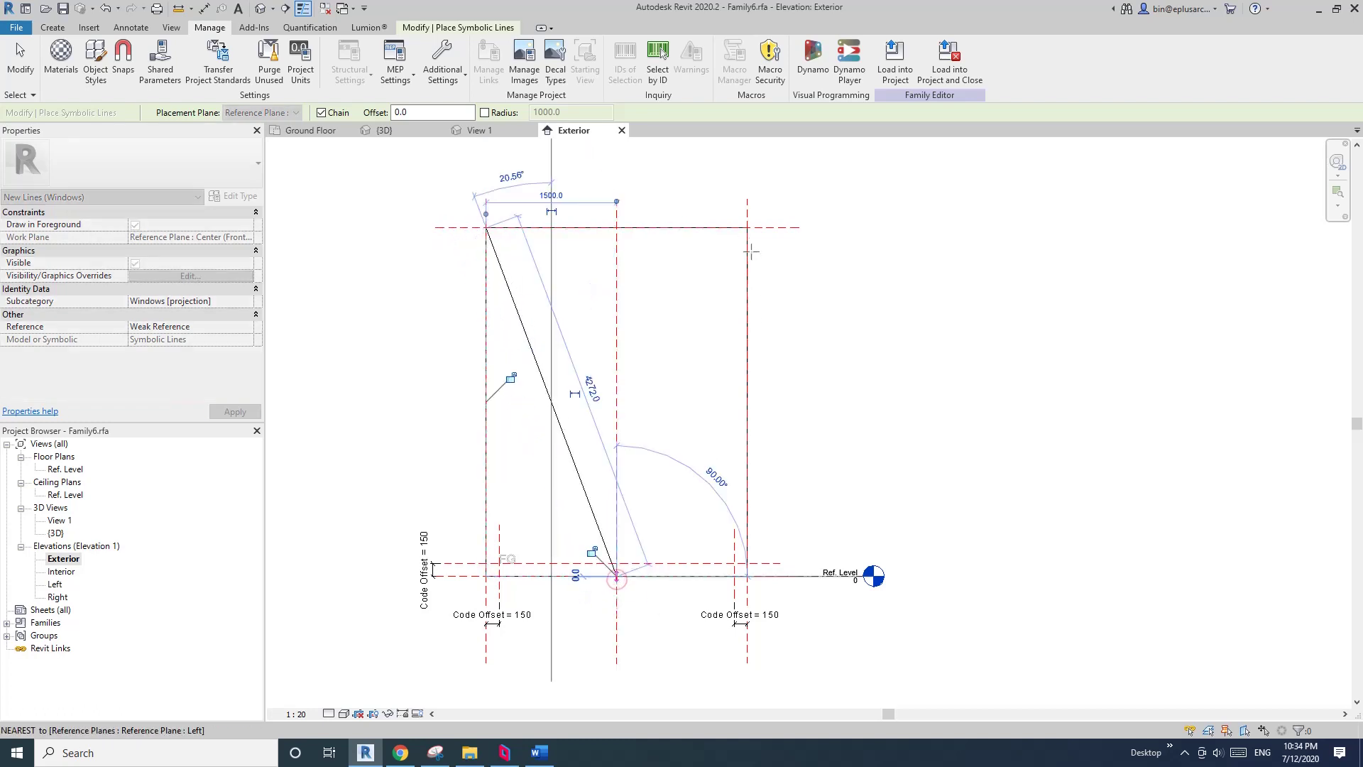
left_click(747, 227)
key("Escape")
key("Escape")
scroll(847, 438, "down", 2)
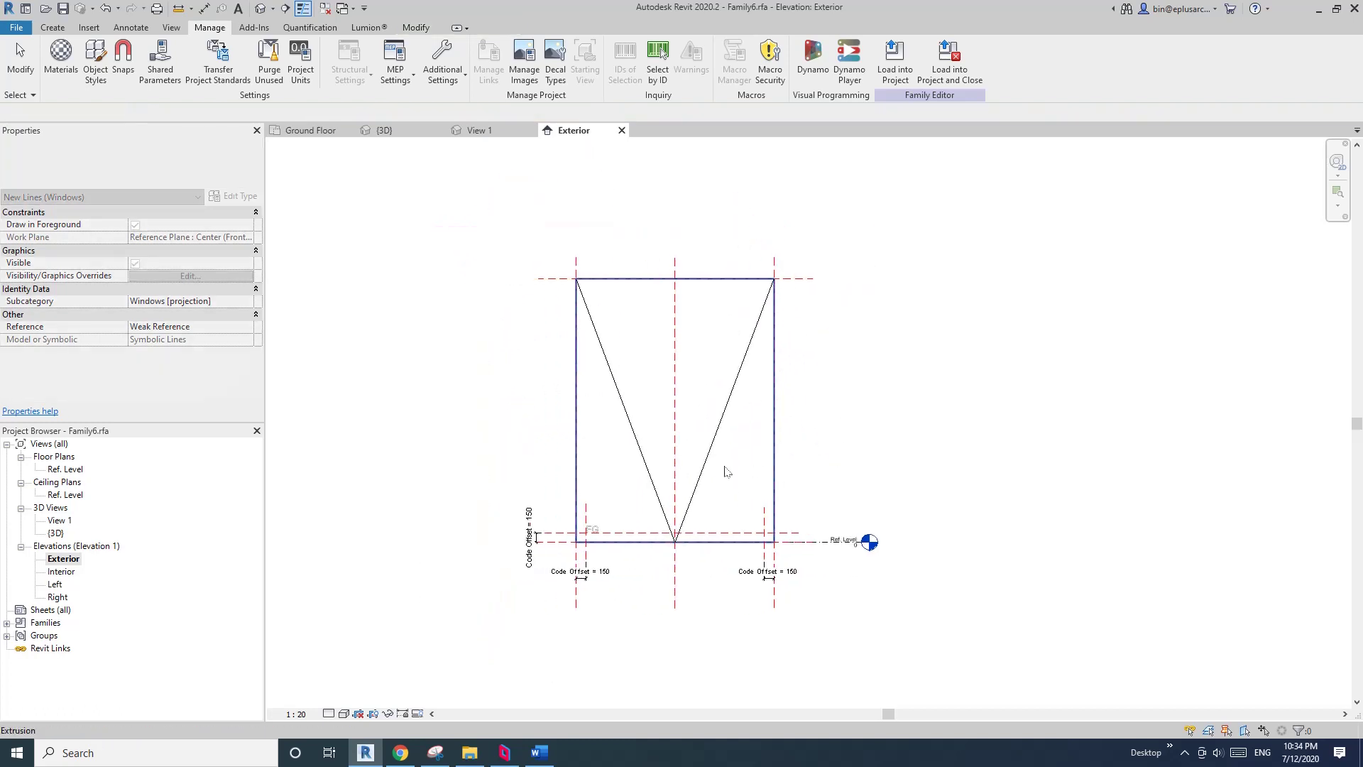
Step: Associate the visibility of both swing lines with a new Yes/No type parameter named AW Lines
left_click(709, 446)
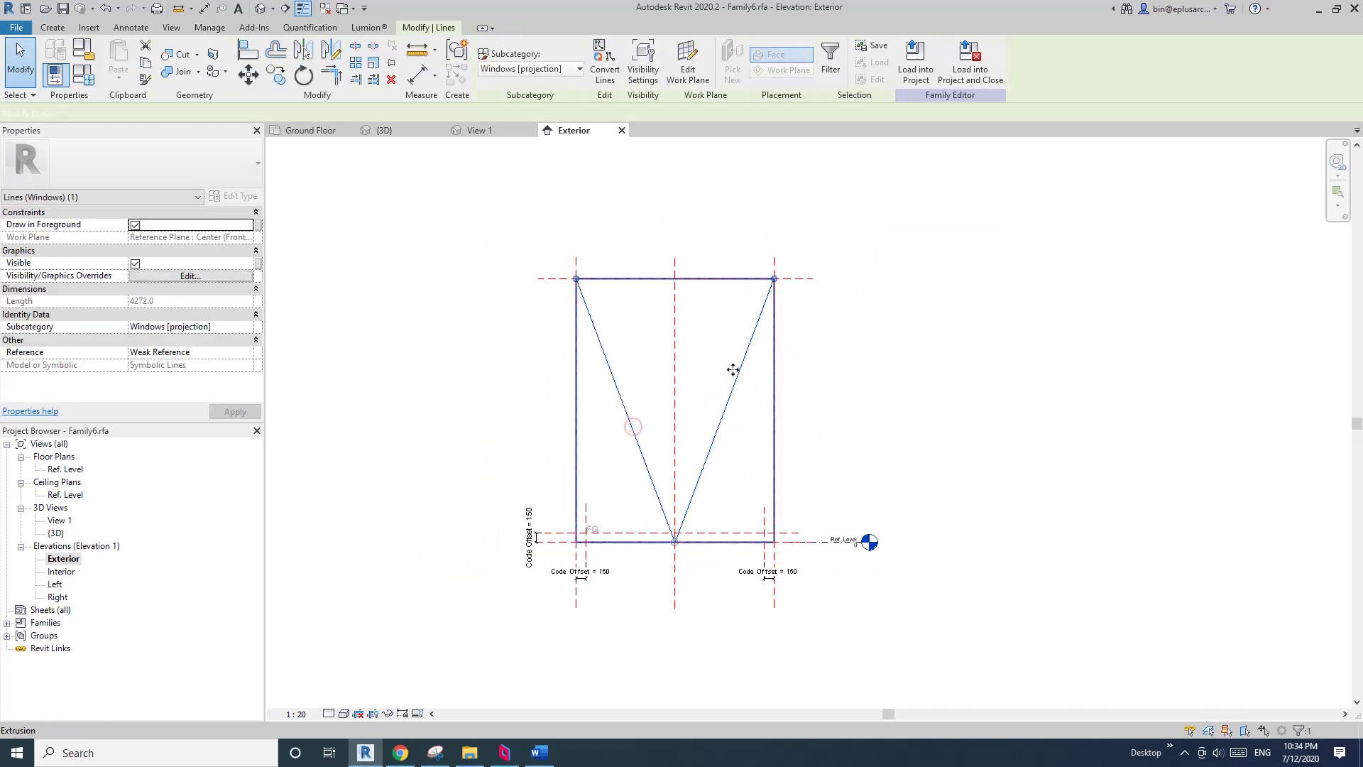
left_click(628, 418, "ctrl")
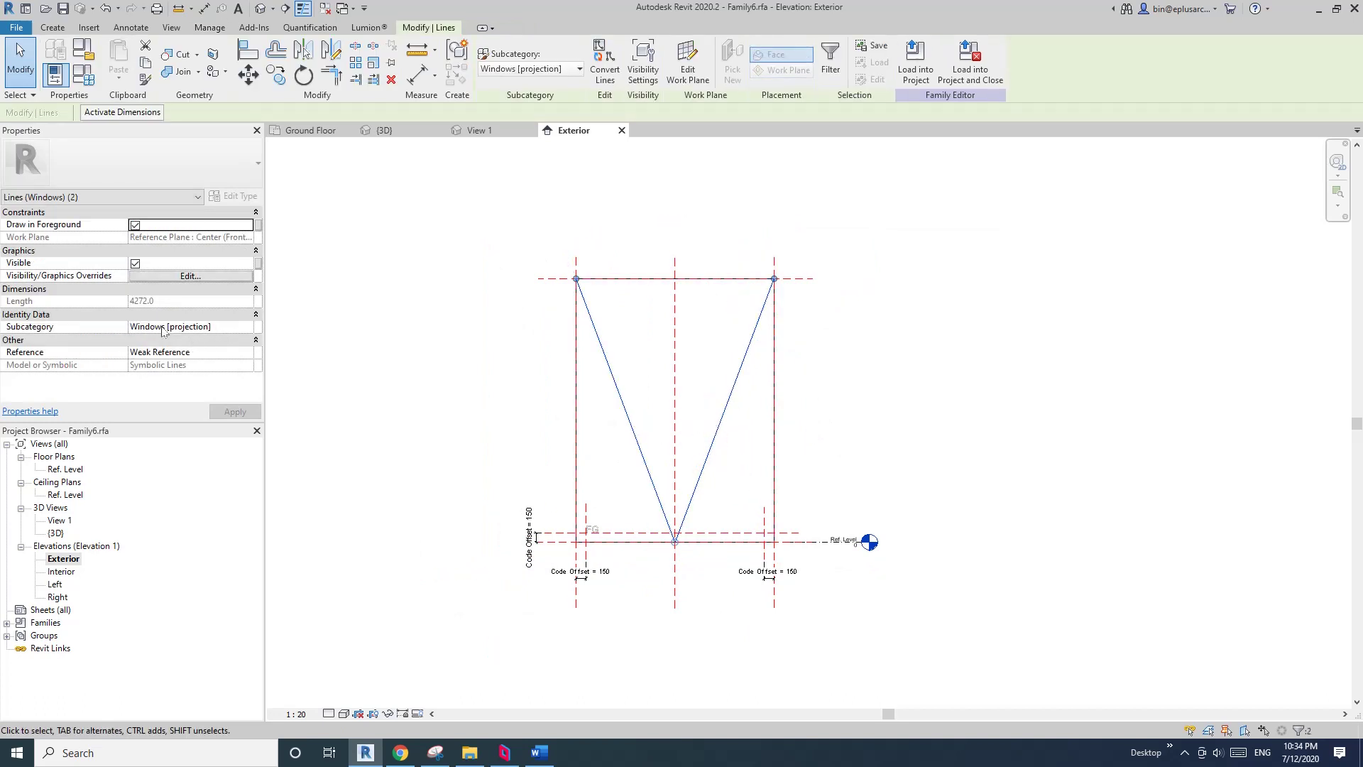
left_click(196, 275)
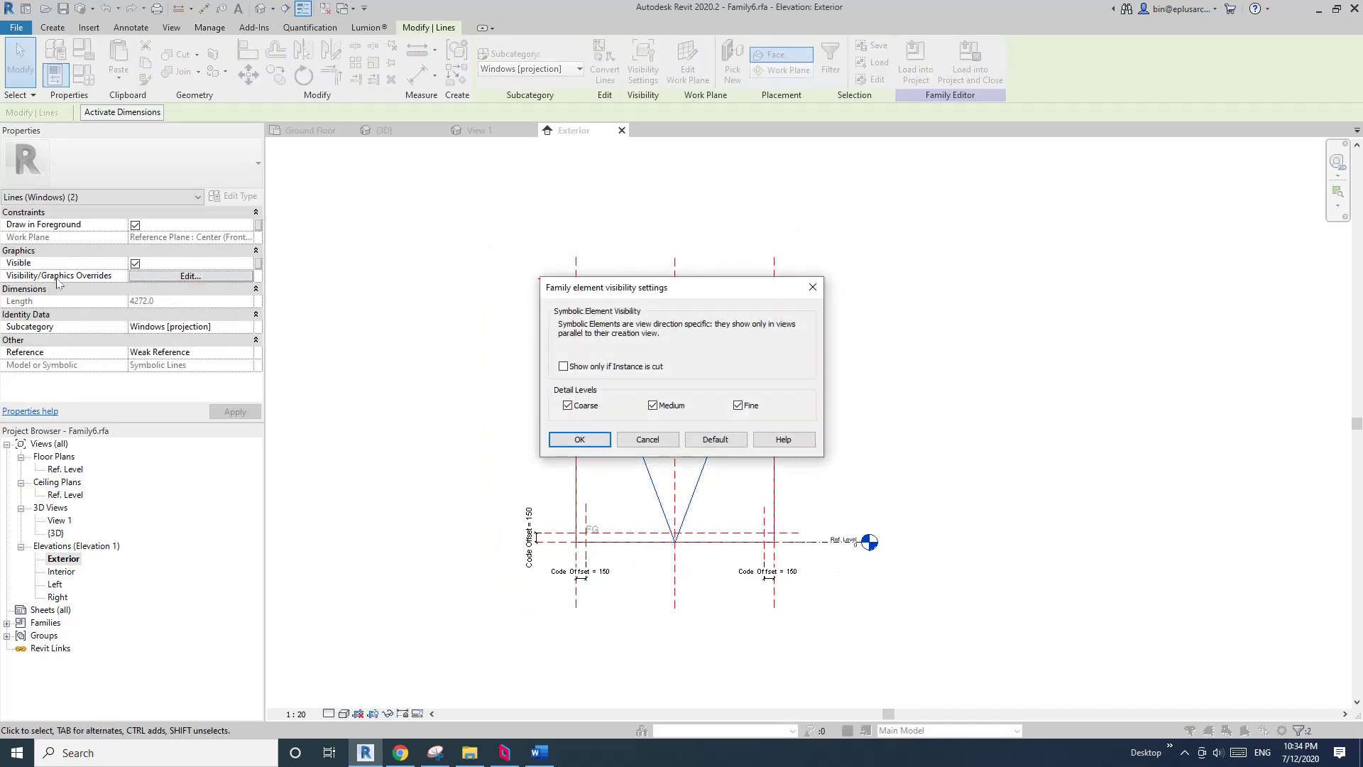
left_click(647, 440)
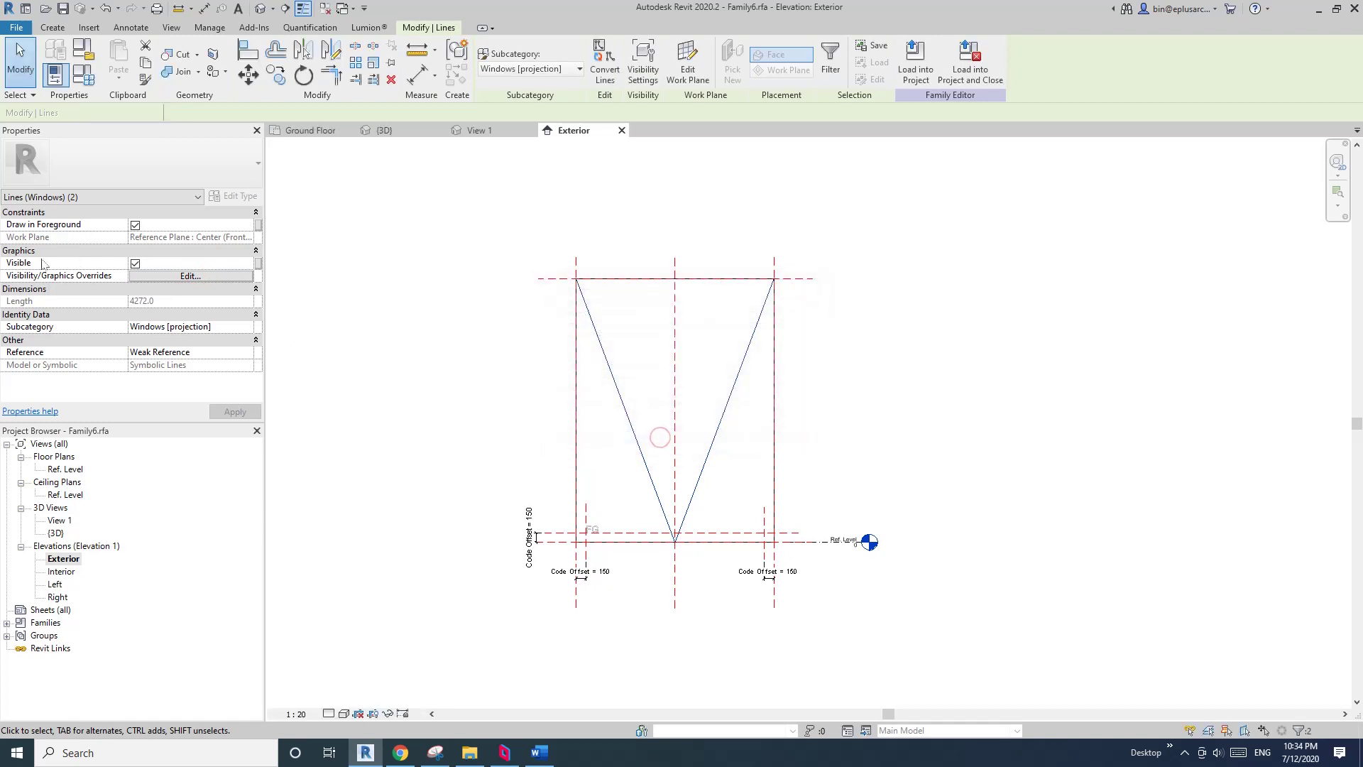
left_click(258, 264)
left_click(586, 474)
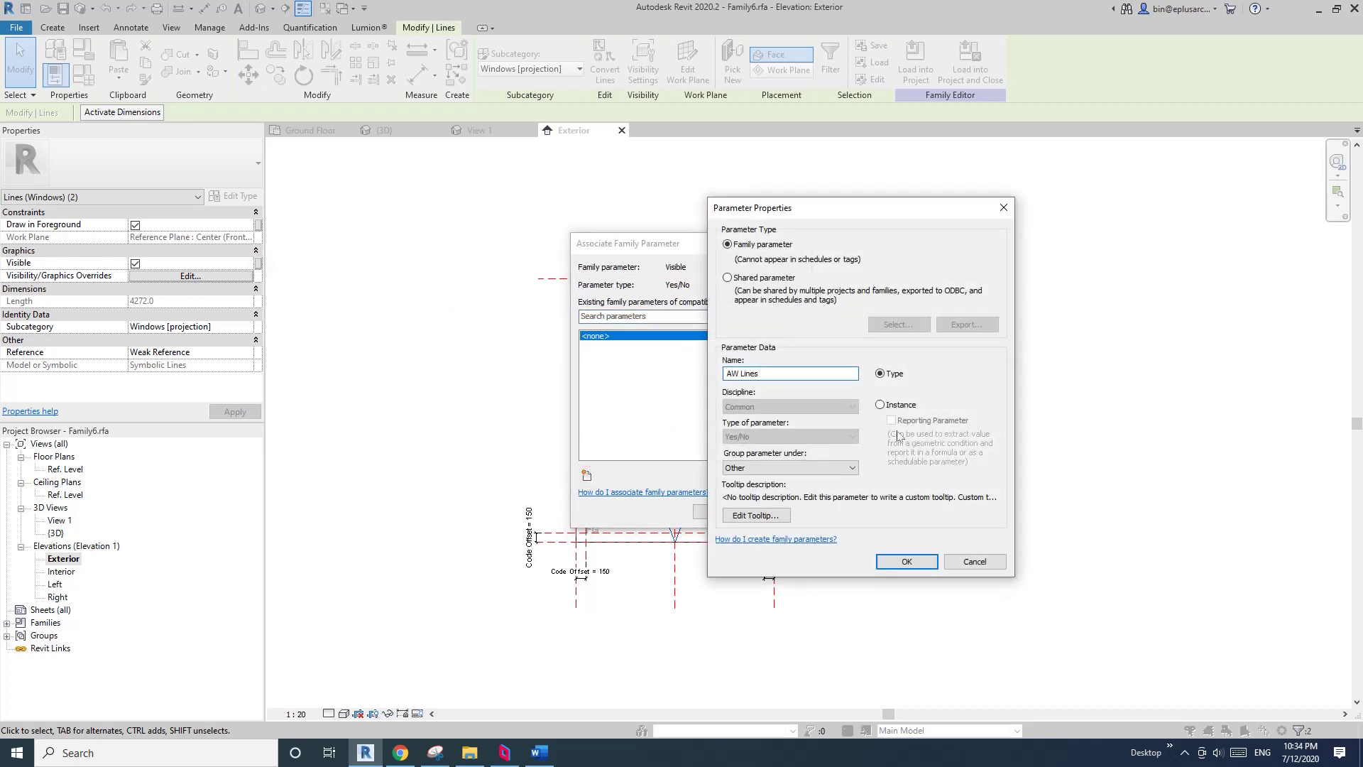
left_click(906, 561)
left_click(723, 514)
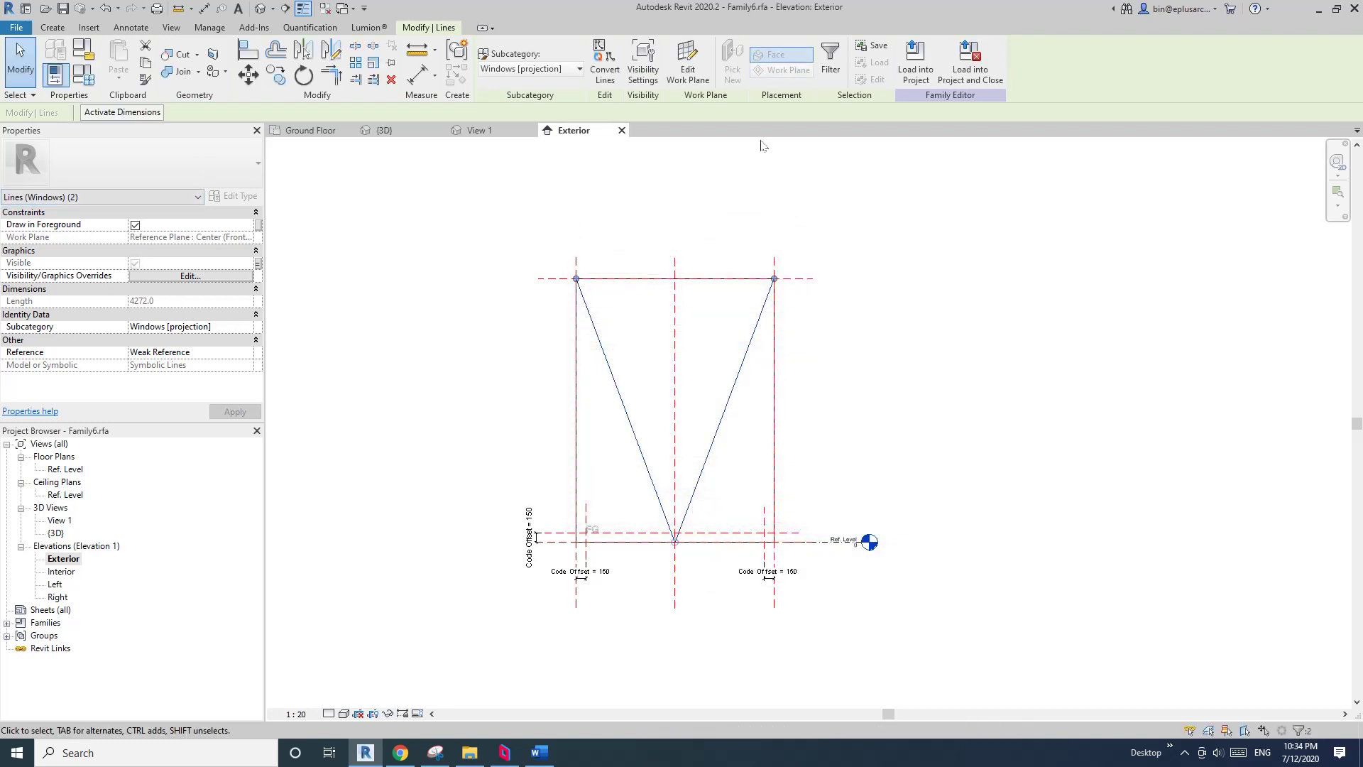
Step: Load the panel family into the project, close it without saving, and overwrite the existing version in the project
left_click(970, 68)
left_click(712, 375)
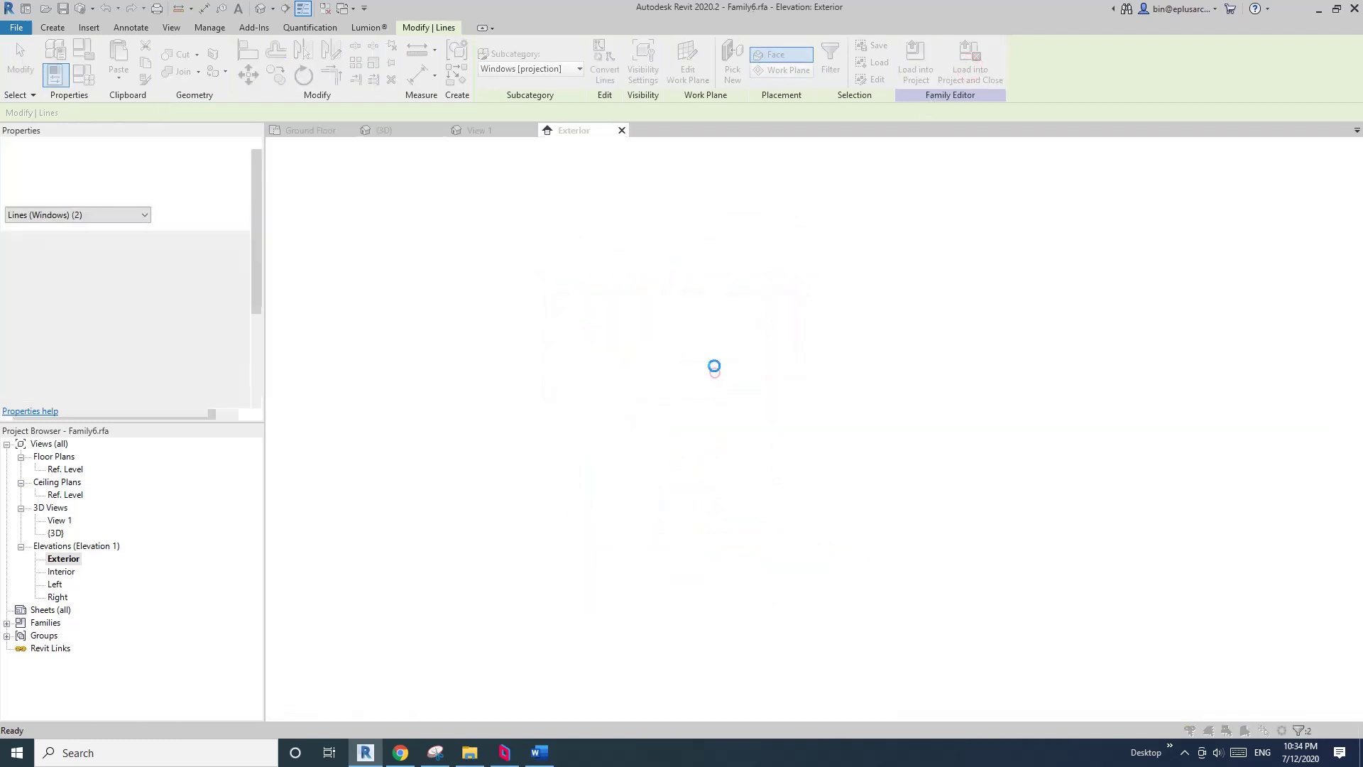
left_click(652, 353)
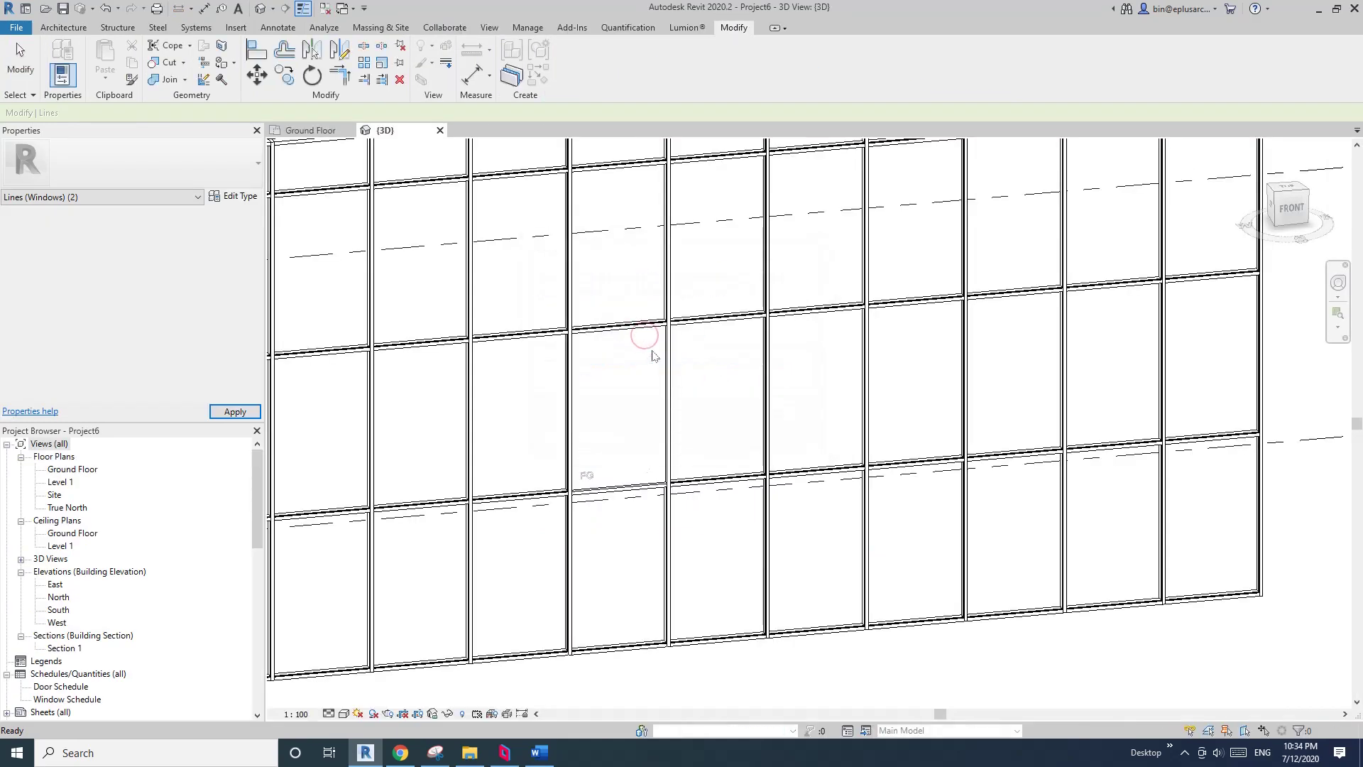
Step: Open the North elevation and inspect the swing lines on the window panel in the curtain wall
double_click(60, 597)
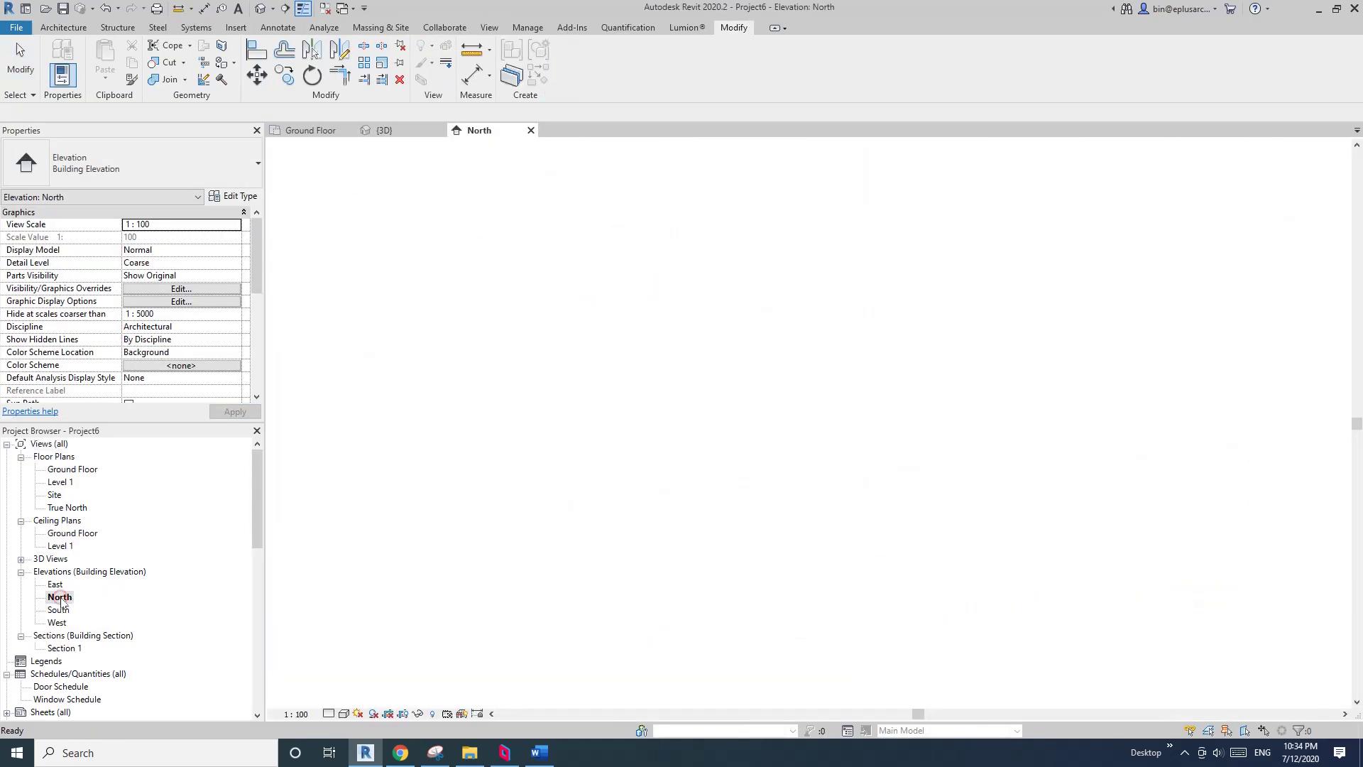
scroll(633, 481, "up", 6)
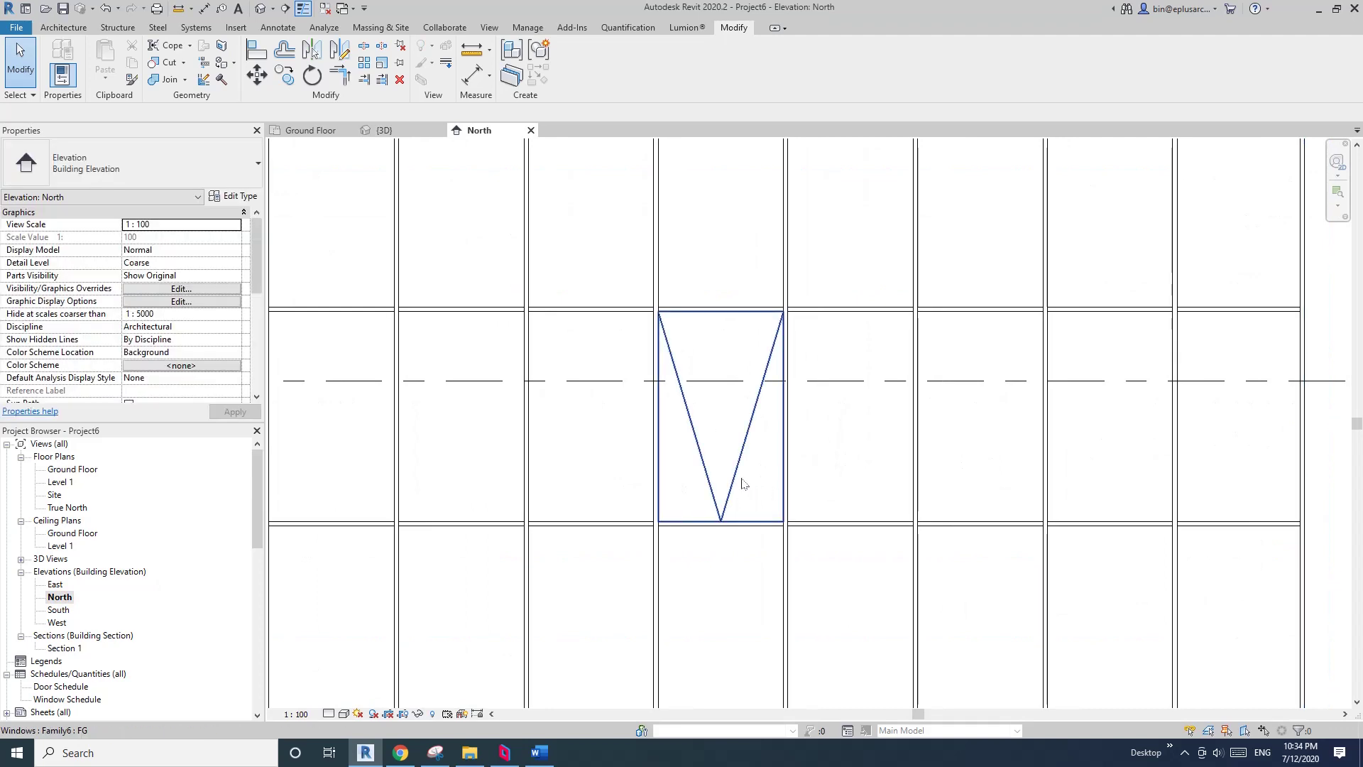
left_click(741, 483)
scroll(737, 472, "down", 2)
key("Escape")
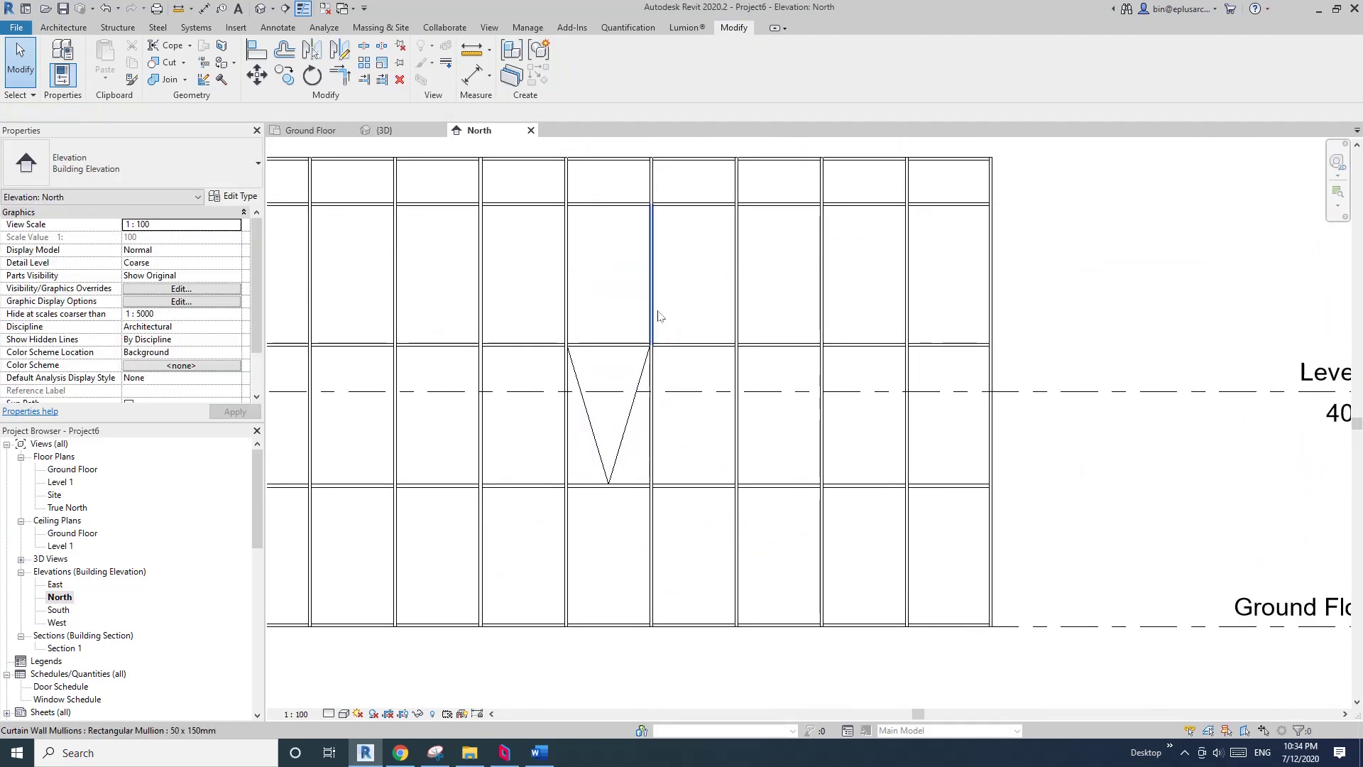
middle_click_drag(659, 315, 672, 329)
left_click(626, 450)
scroll(572, 362, "up", 2)
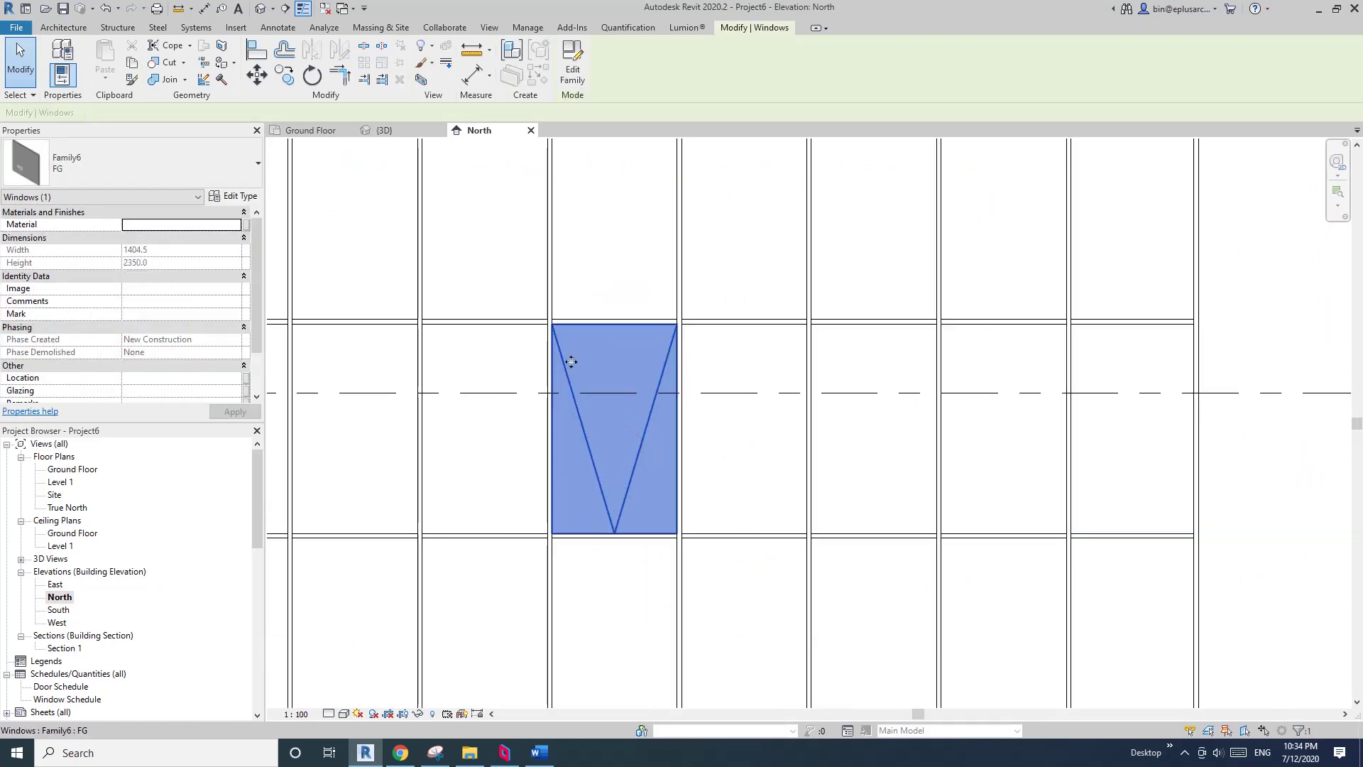
scroll(649, 457, "down", 2)
key("Escape")
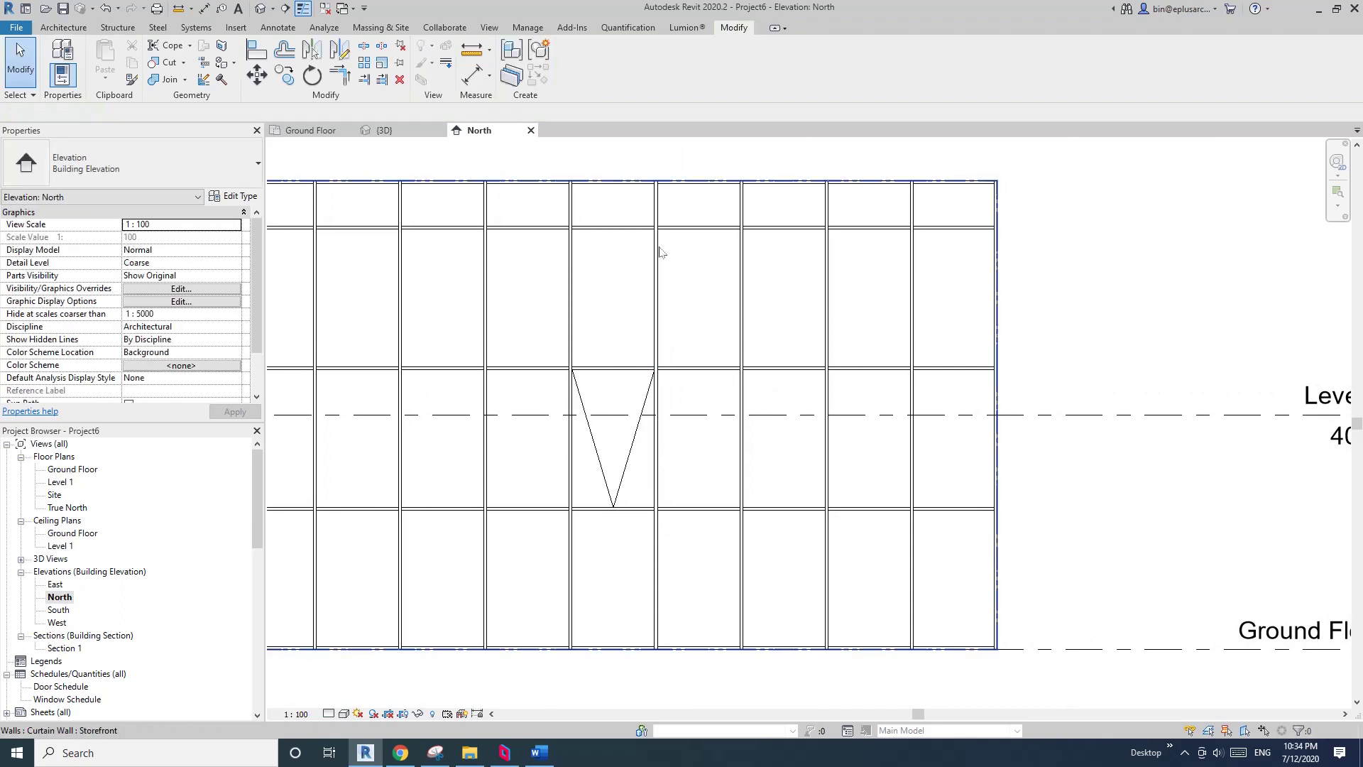
Step: Remove the vertical curtain grid segment beside the swing-line panel so that the panel spans two bays
left_click(660, 252)
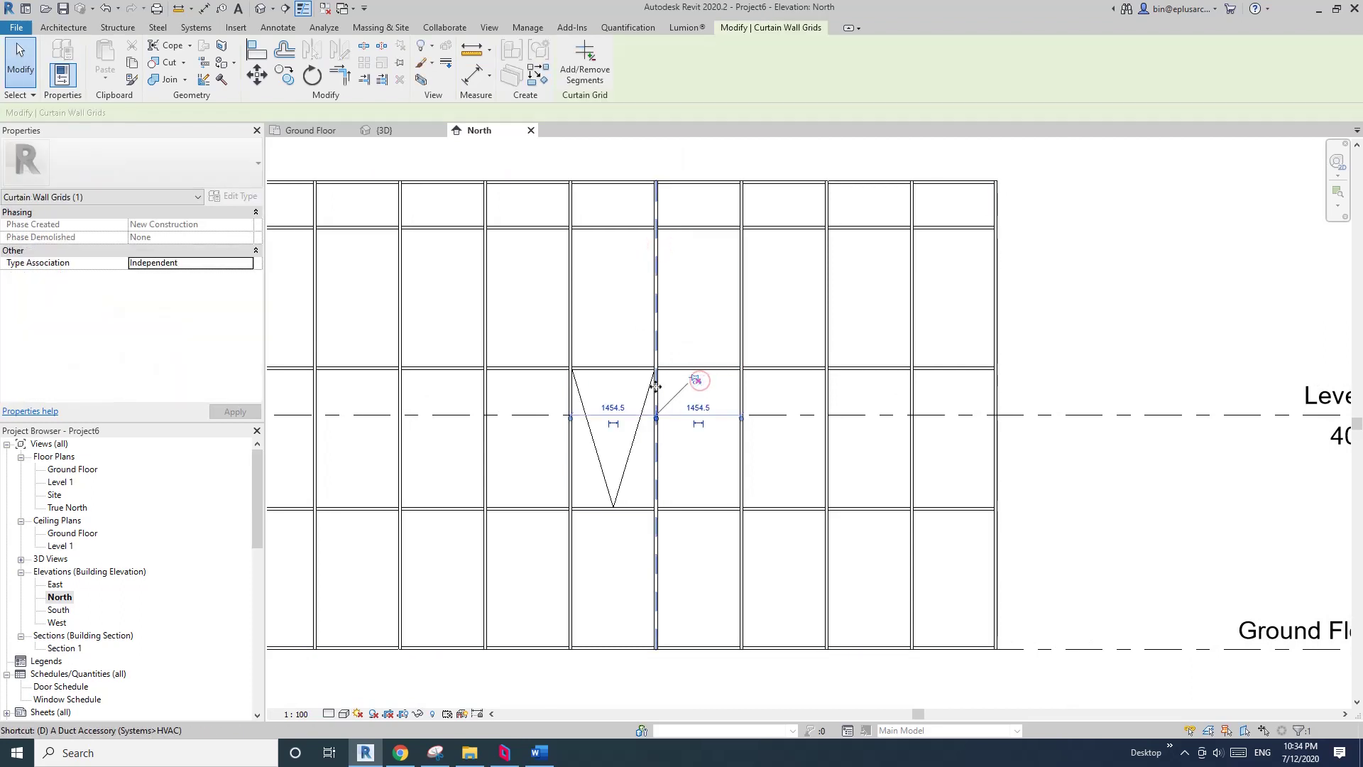
left_click(585, 69)
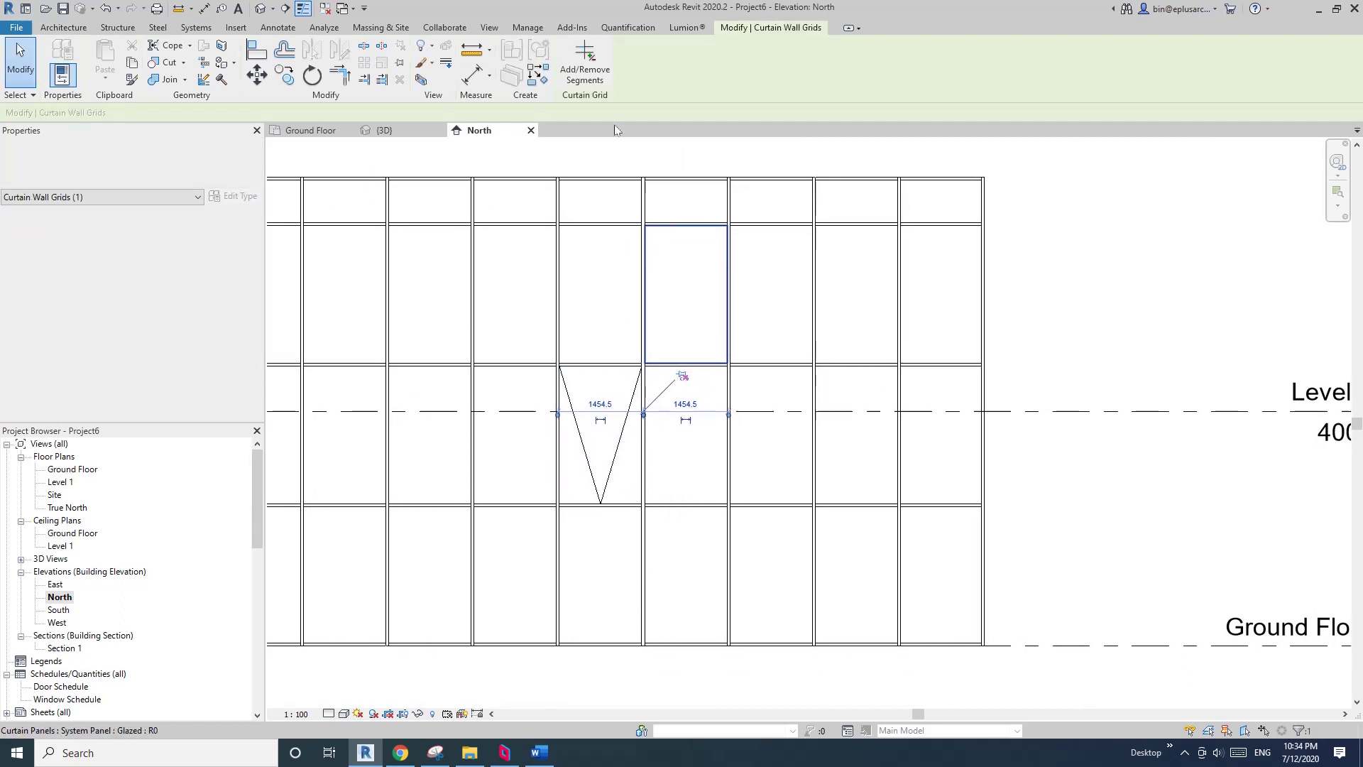
left_click(645, 396)
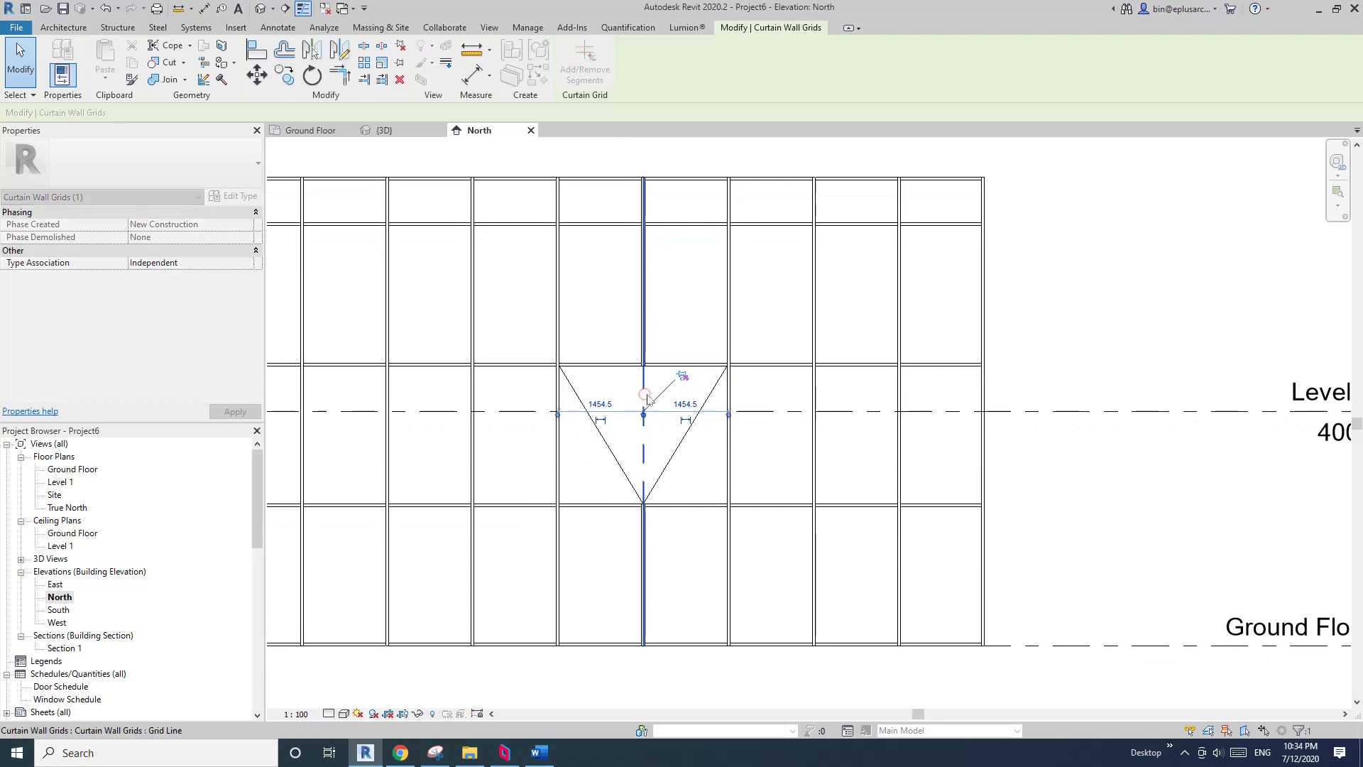
key("Escape")
left_click(689, 449)
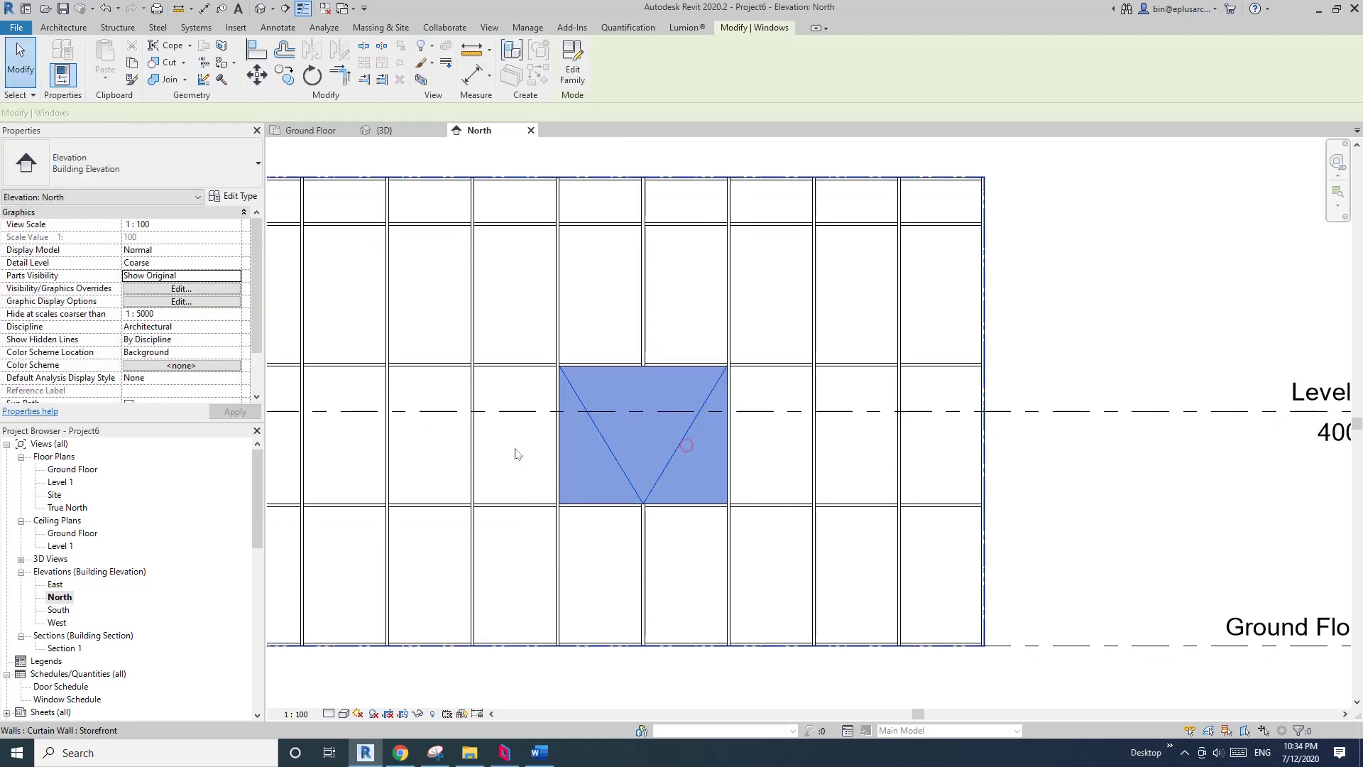
middle_click_drag(631, 463, 707, 396)
key("Escape")
left_click(648, 454)
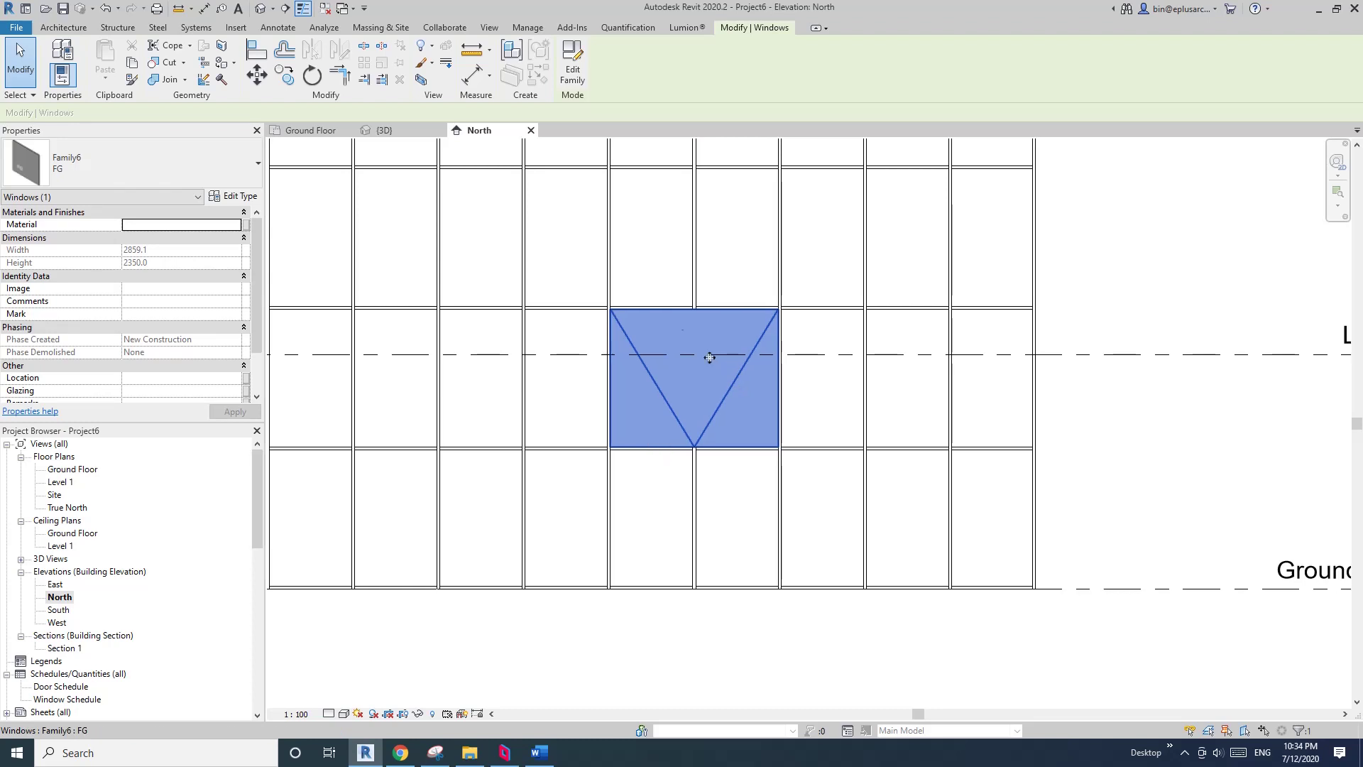
Step: Set the line pattern of the Windows Elevation Swing subcategory to Center in the project's object styles
left_click(527, 27)
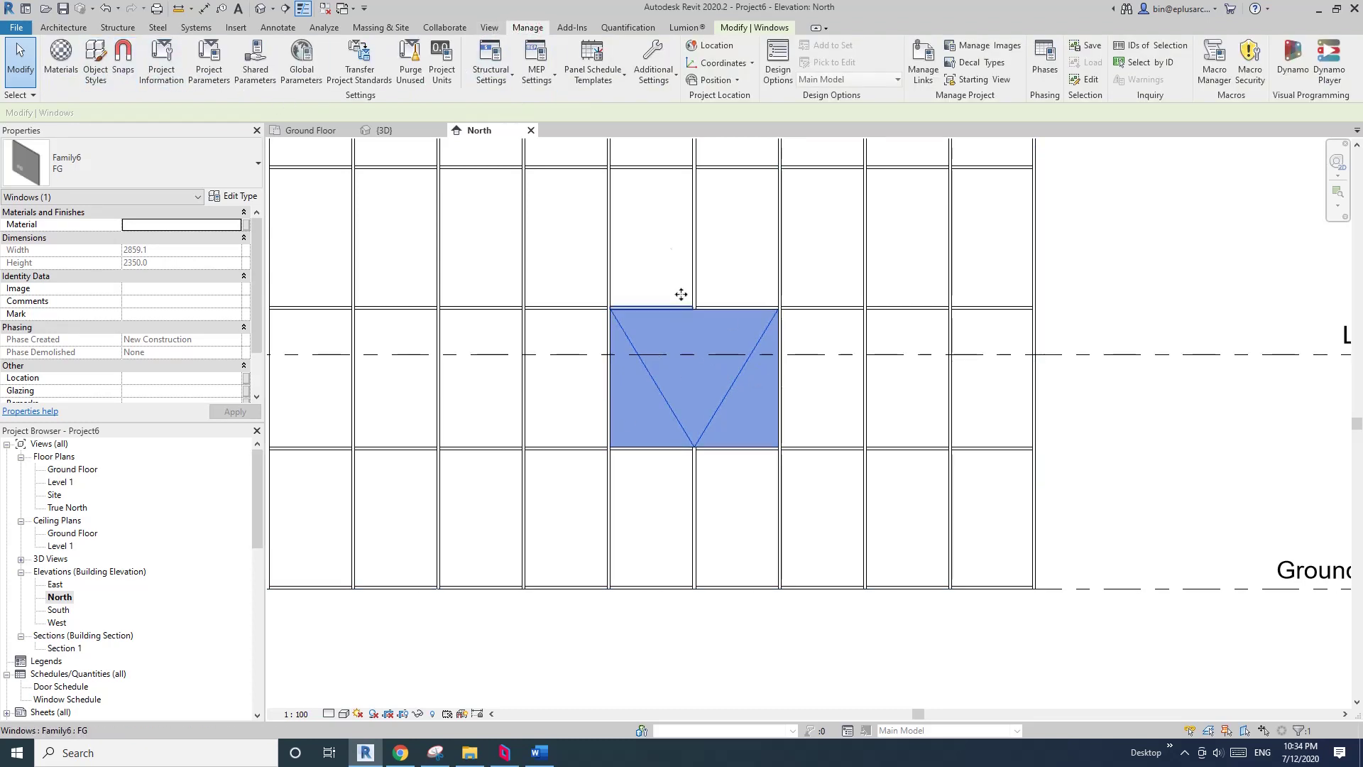
left_click(95, 64)
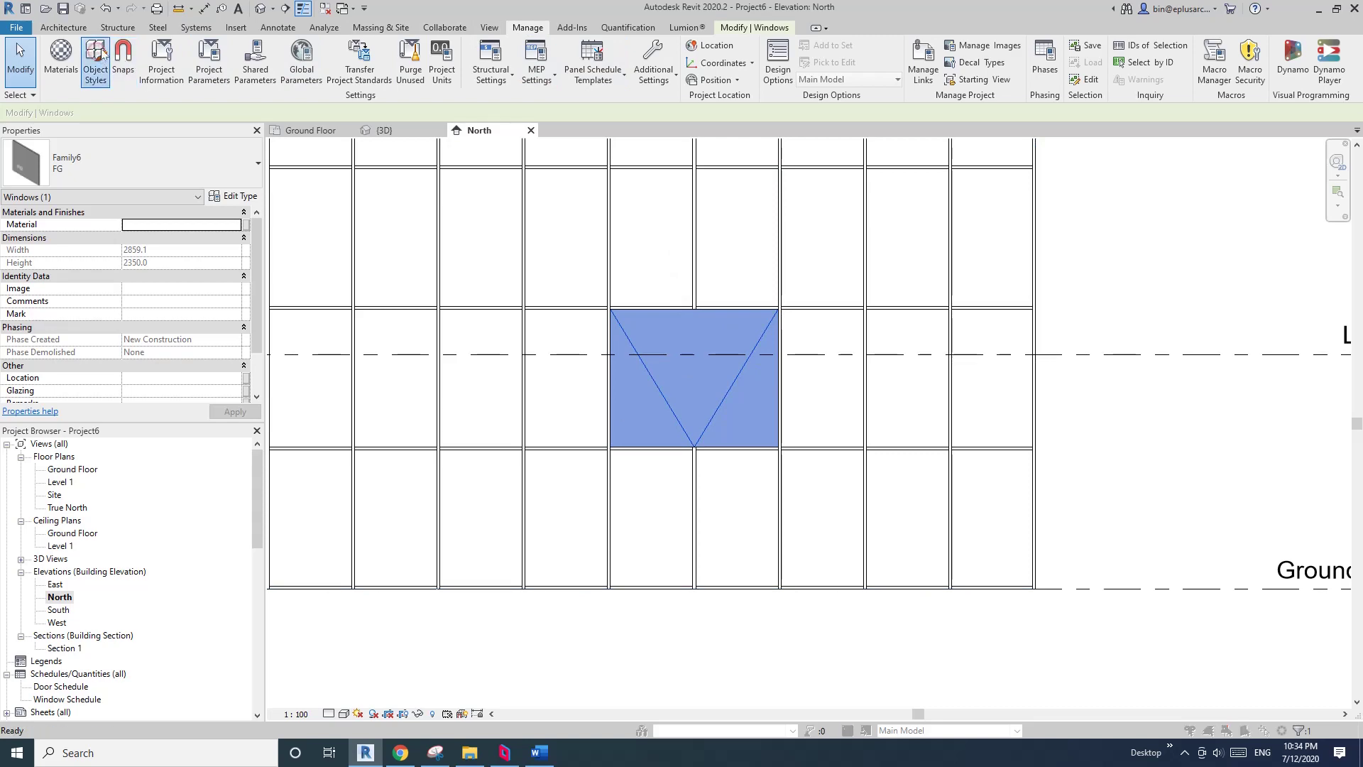
left_click(166, 341)
key("w")
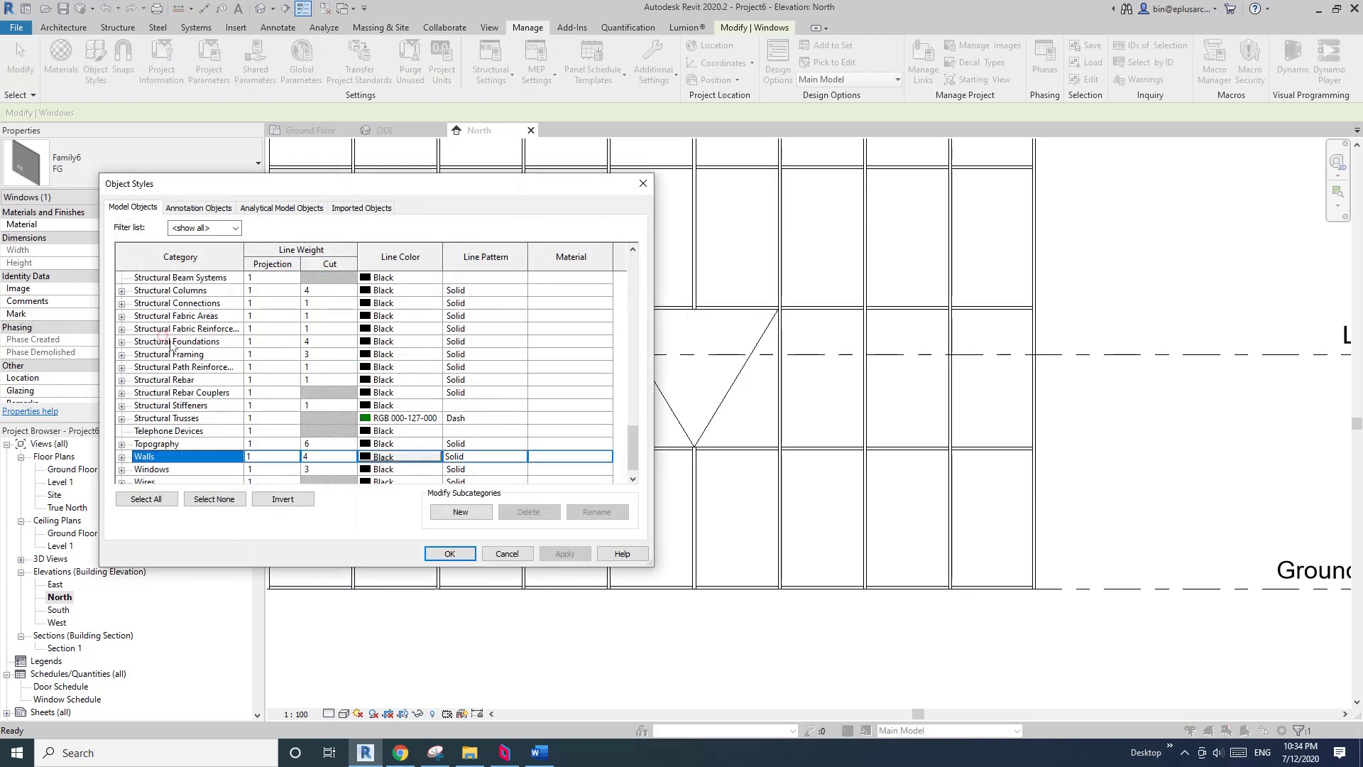
scroll(163, 469, "down", 1)
left_click(122, 457)
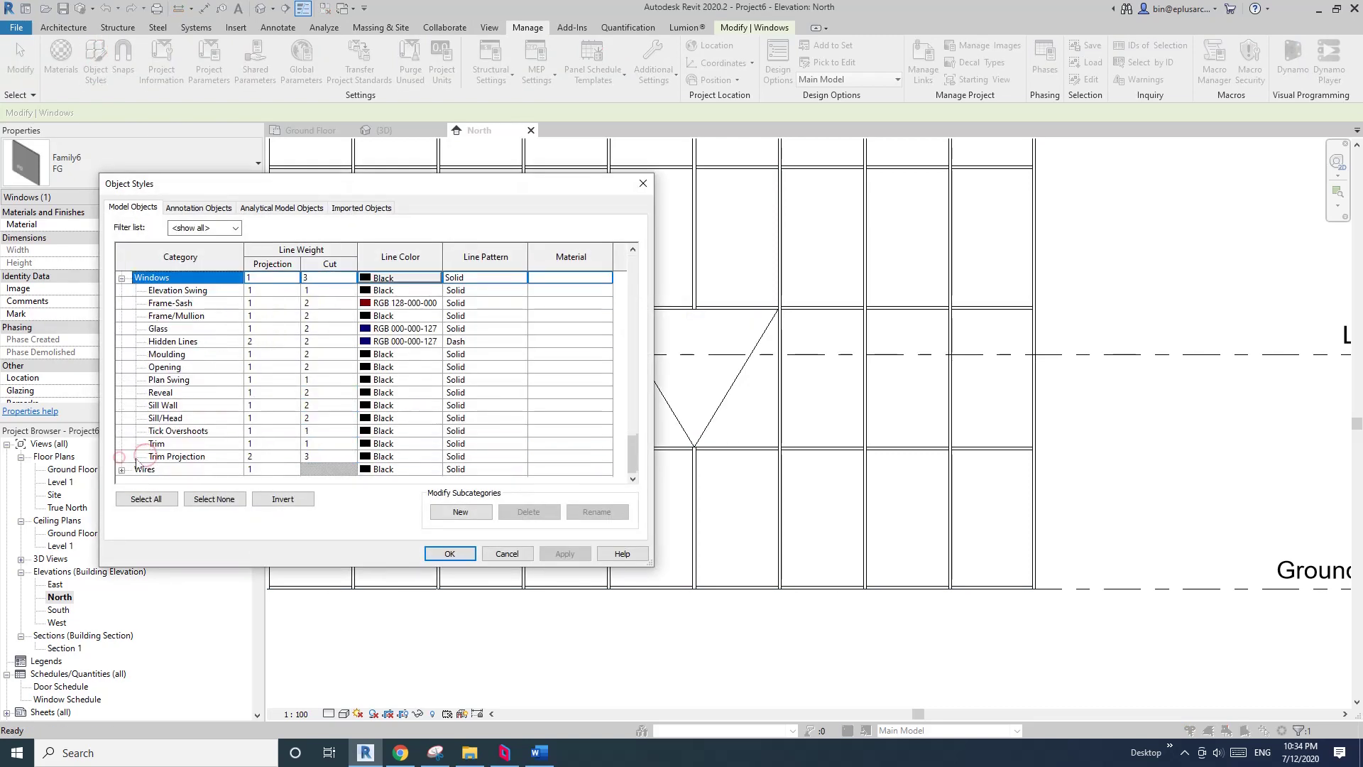
left_click(168, 292)
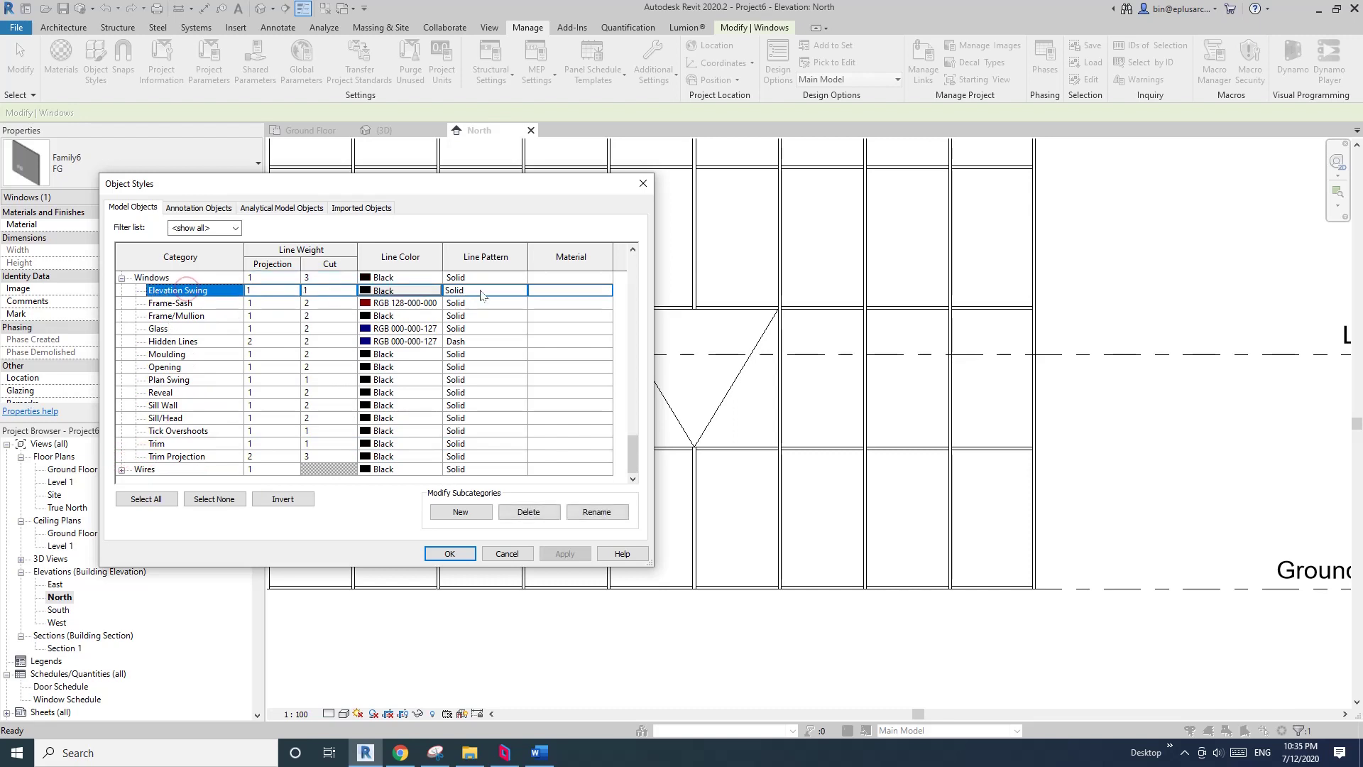
left_click(520, 291)
left_click(539, 337)
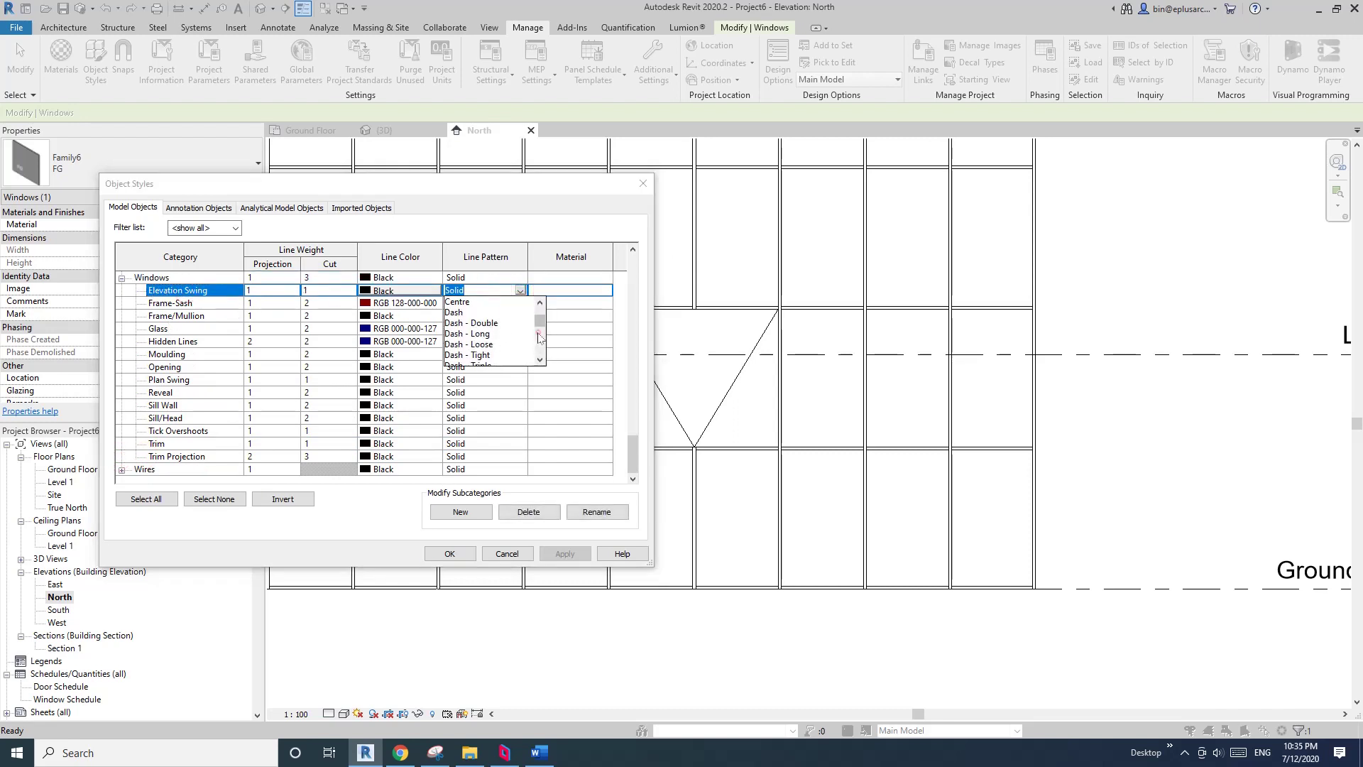
scroll(476, 316, "up", 2)
left_click(468, 311)
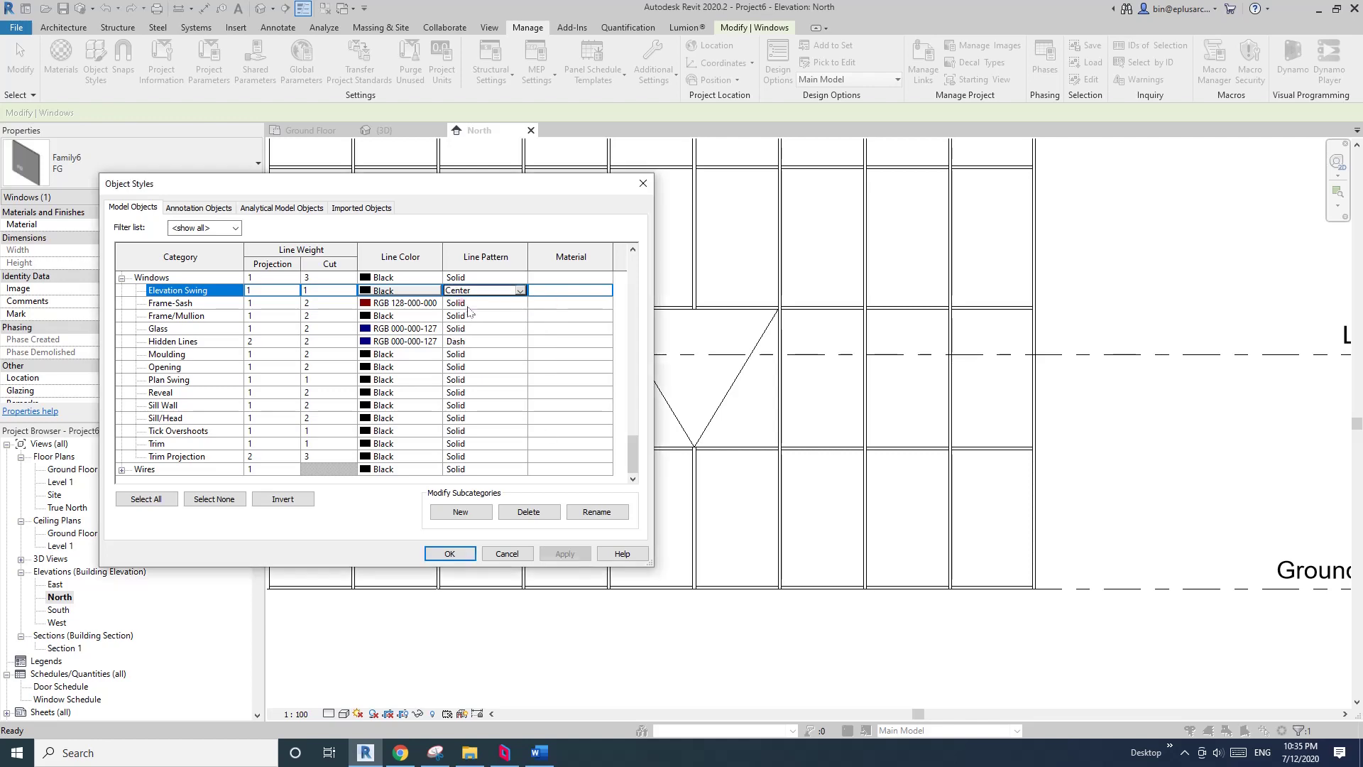
left_click(564, 554)
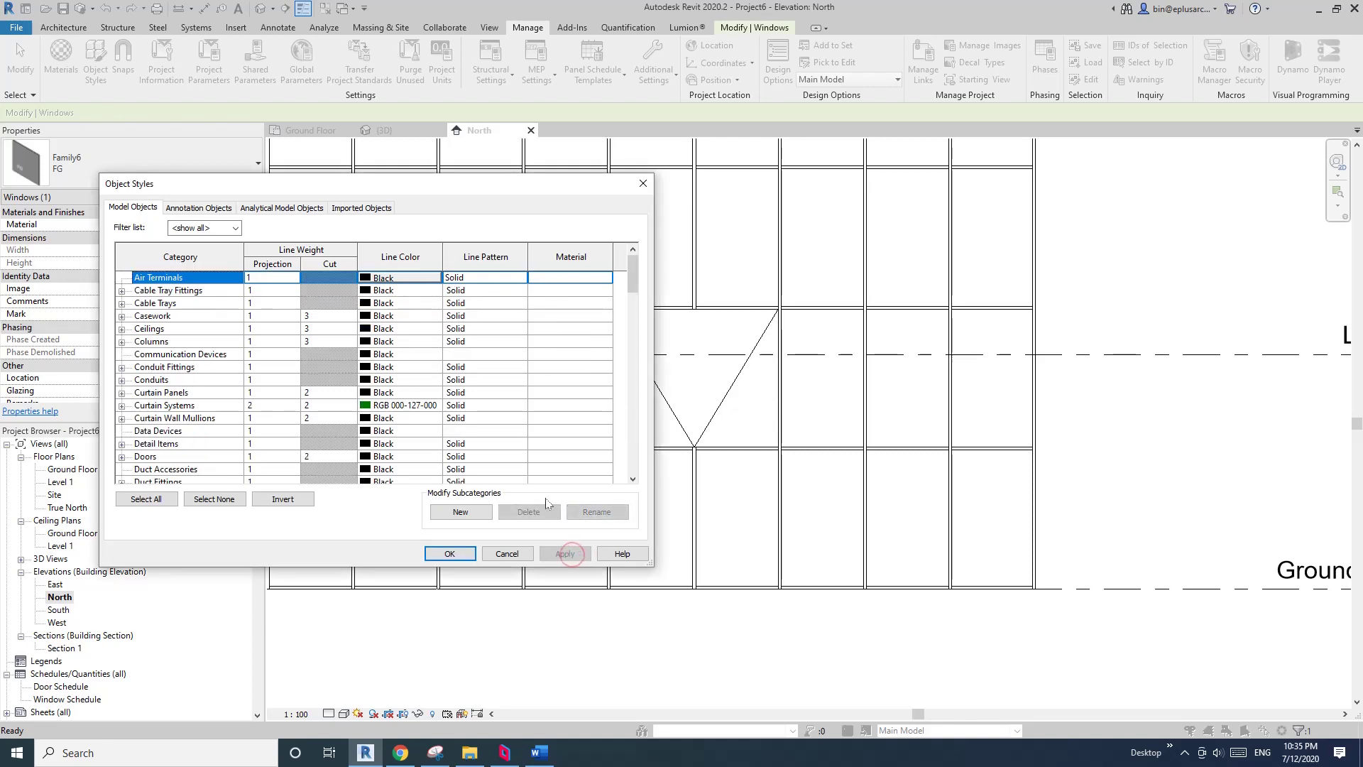
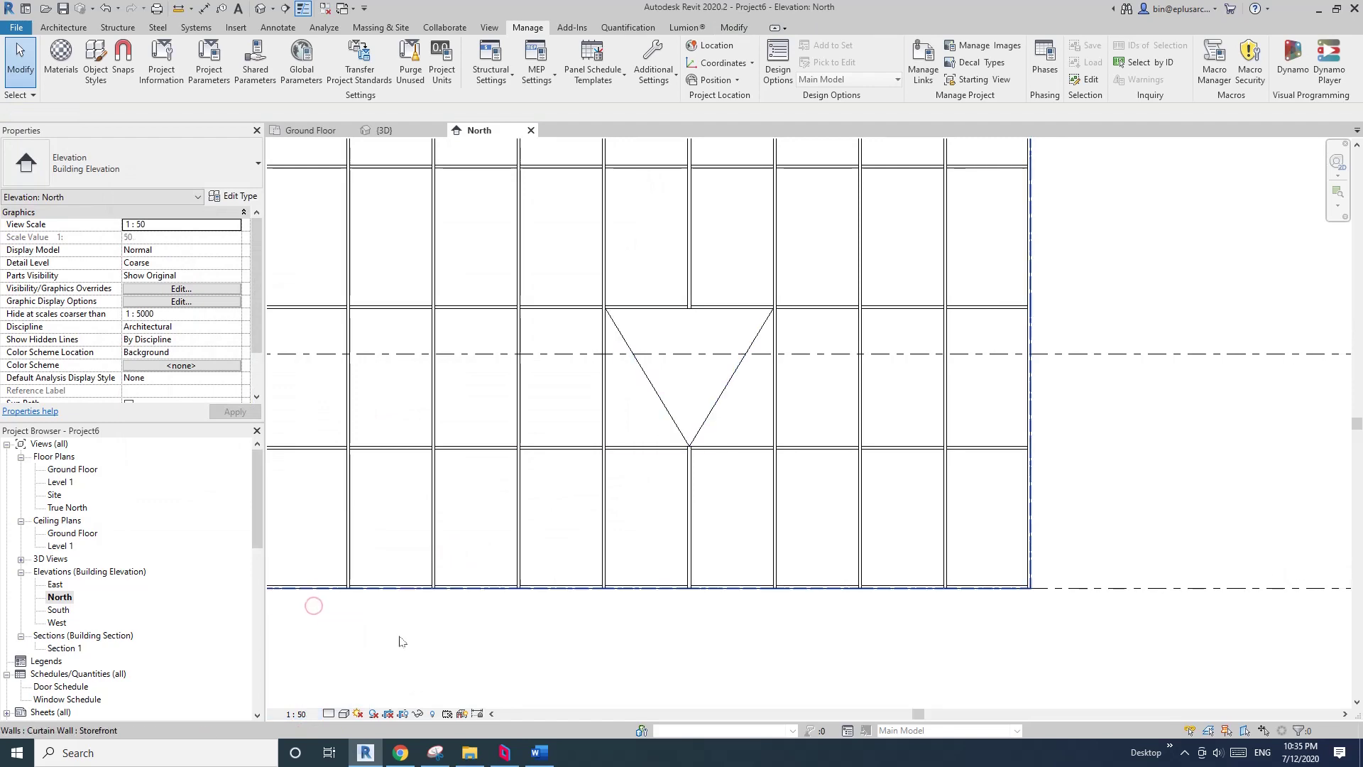
Step: Set the North elevation's view scale to 1:20
left_click(295, 713)
left_click(305, 572)
scroll(673, 447, "up", 2)
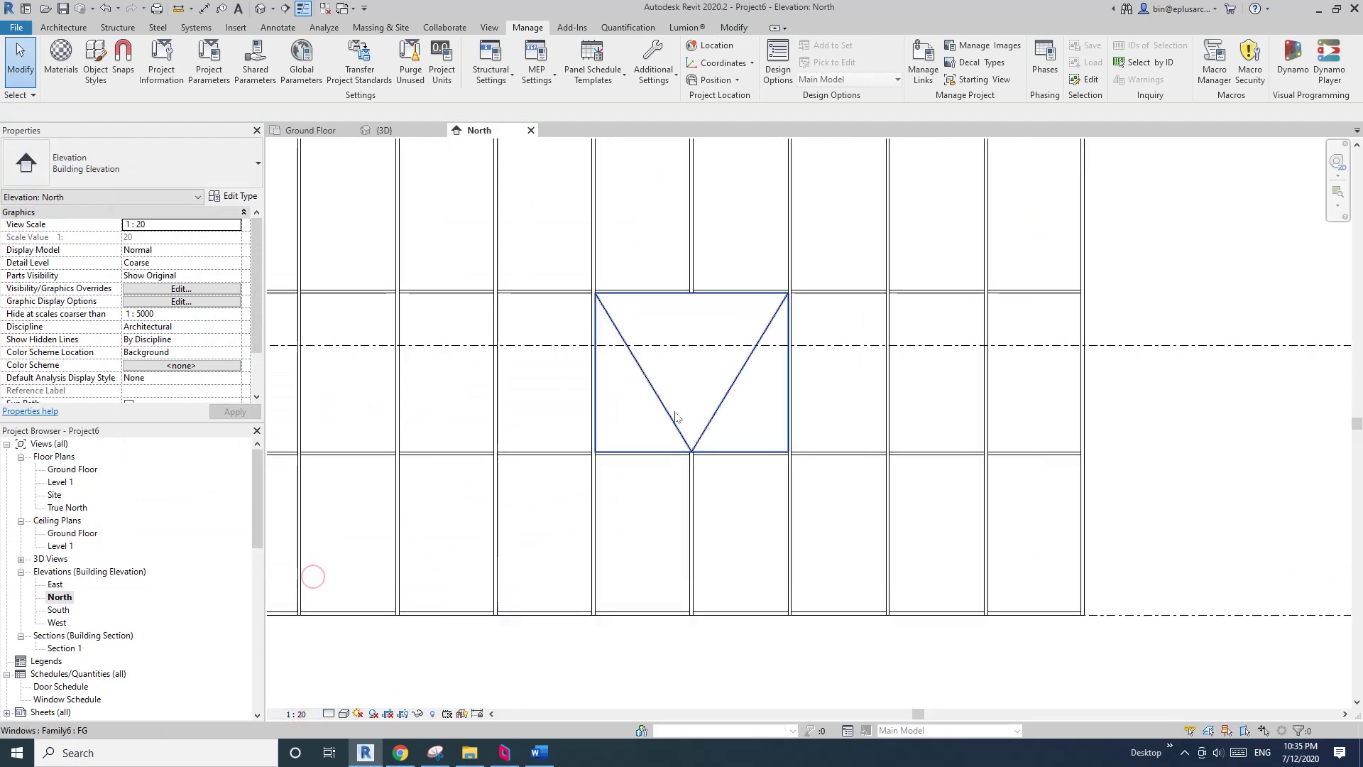
Step: Reopen the project's object styles and reapply the Center line pattern to the Windows Elevation Swing subcategory
left_click(667, 415)
left_click(528, 27)
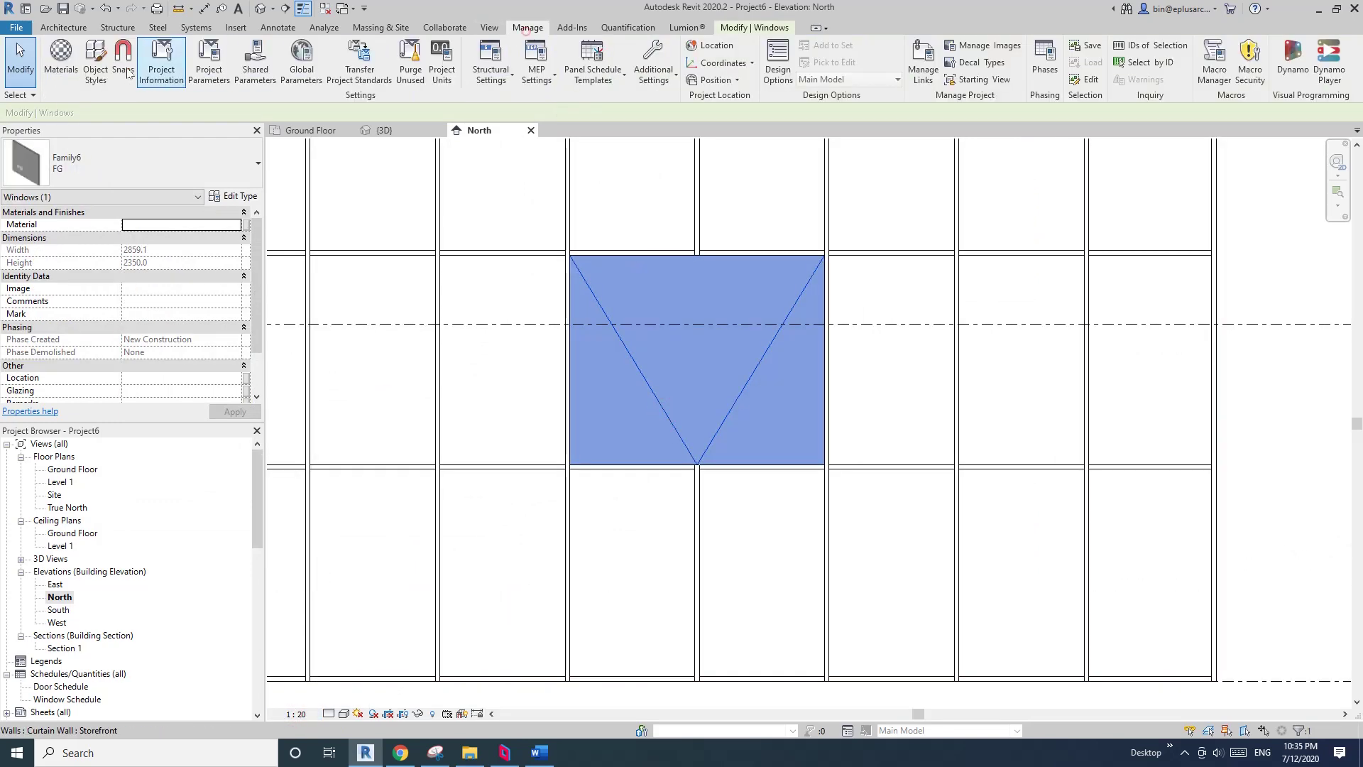
left_click(95, 60)
scroll(178, 398, "down", 15)
left_click(168, 446)
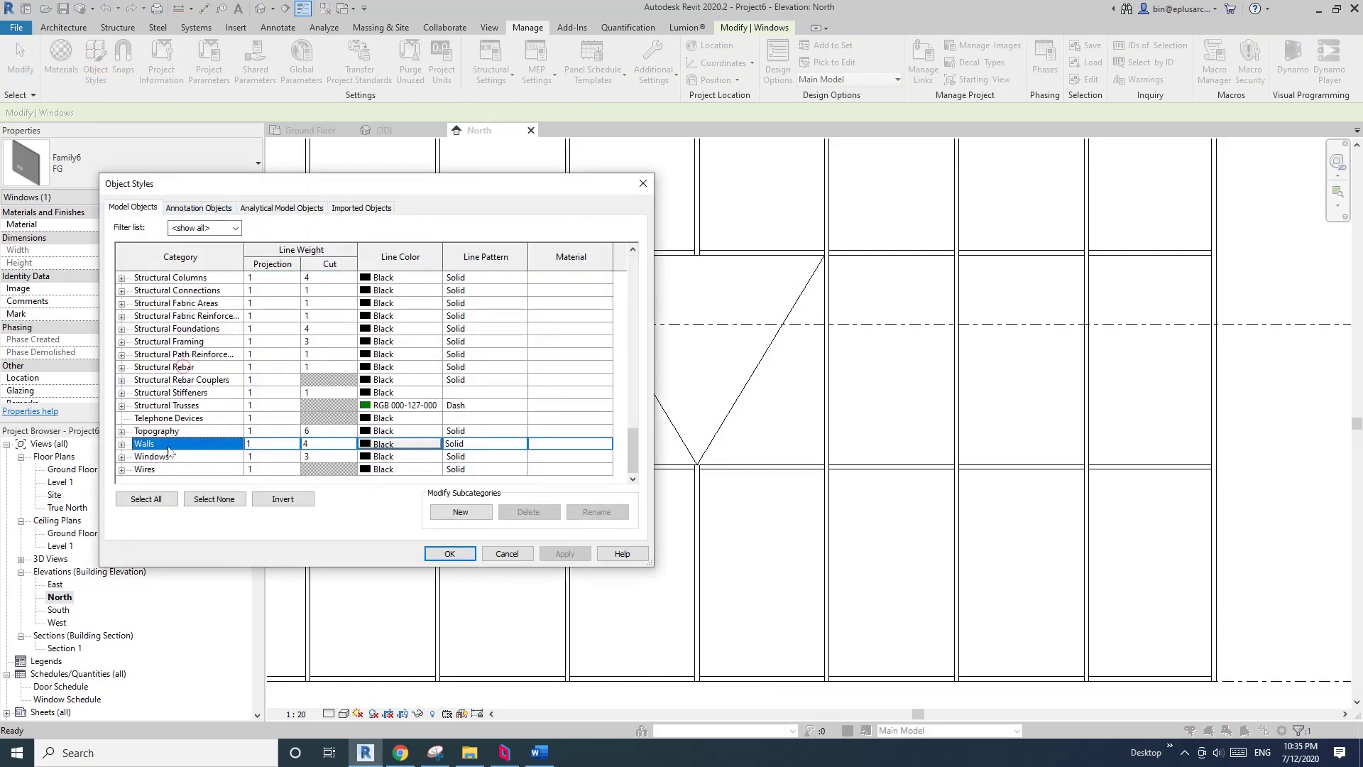
left_click(155, 457)
left_click(121, 456)
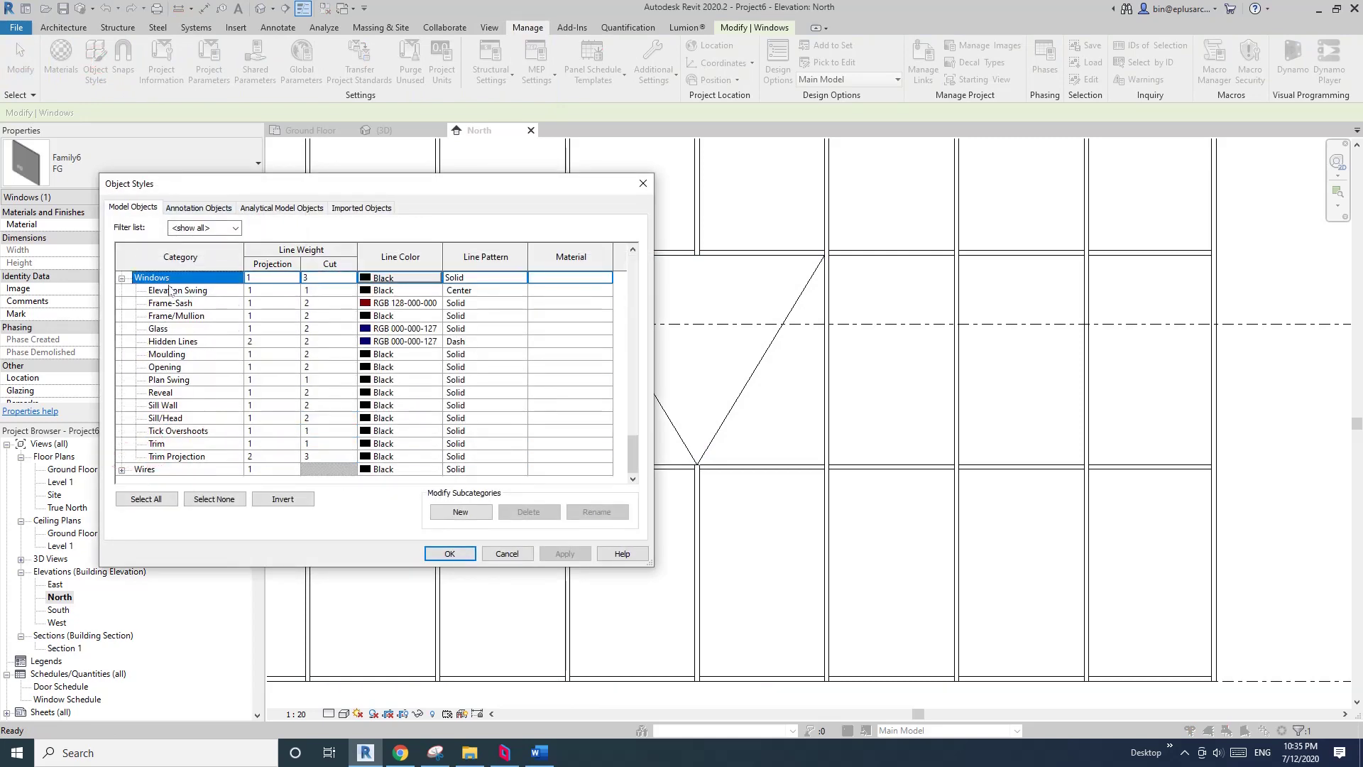
left_click(170, 289)
left_click(520, 291)
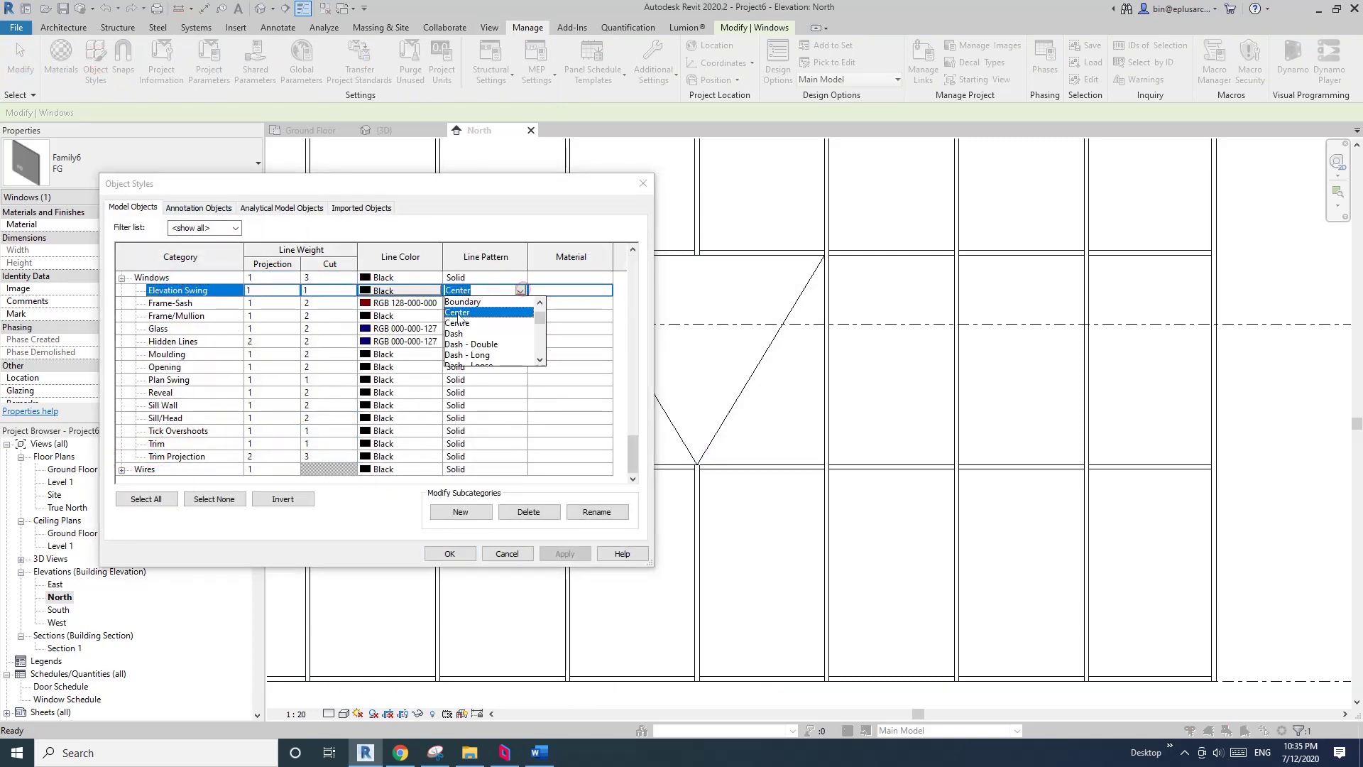
left_click(476, 316)
left_click(566, 555)
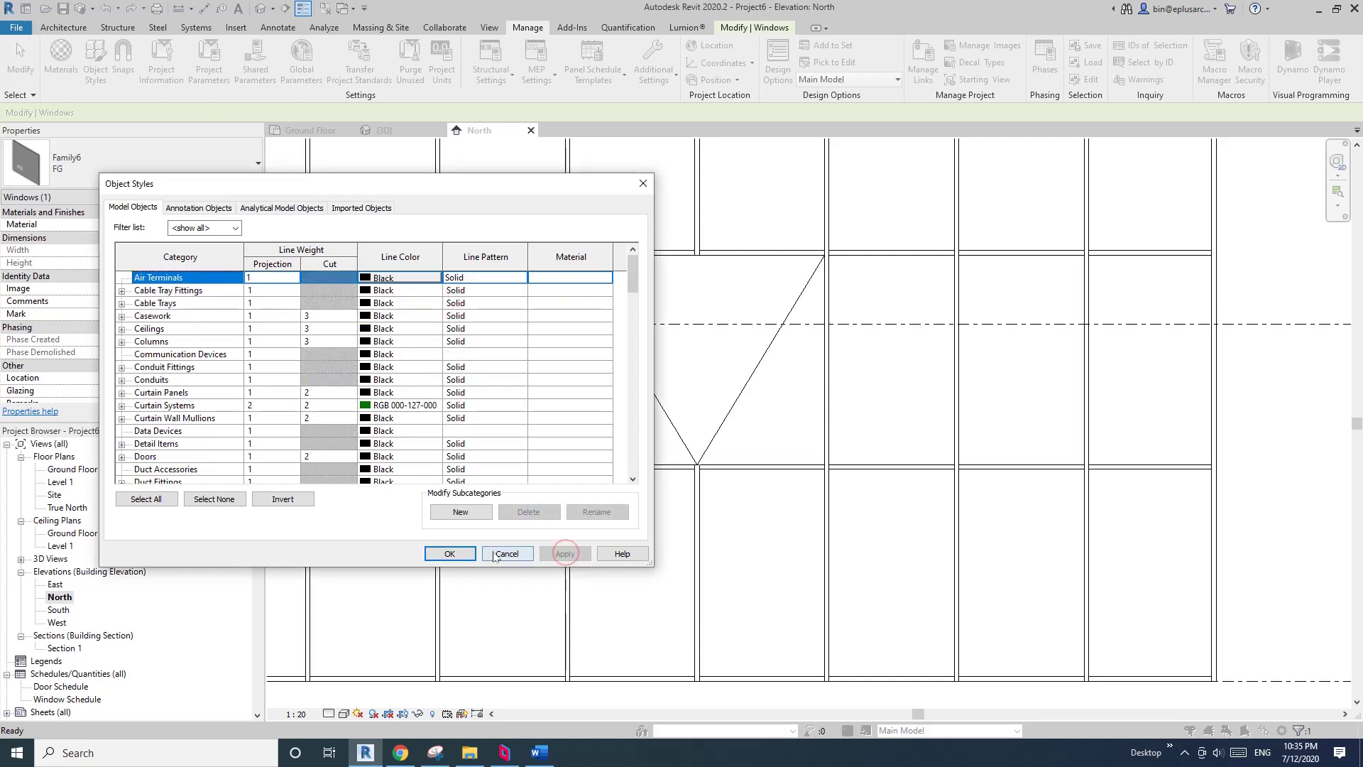
left_click(450, 553)
key("Escape")
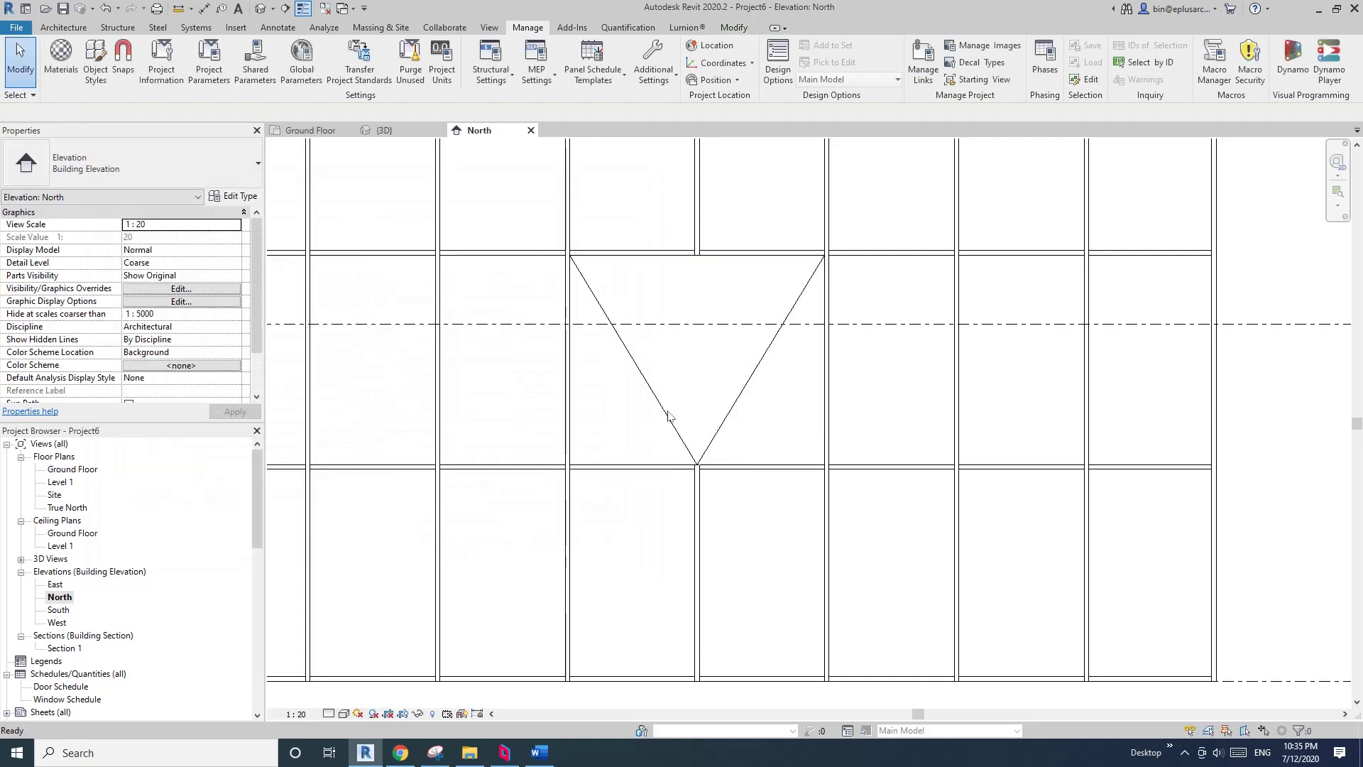
Step: Open the swing-line panel's family for editing and show its Exterior elevation
left_click(650, 402)
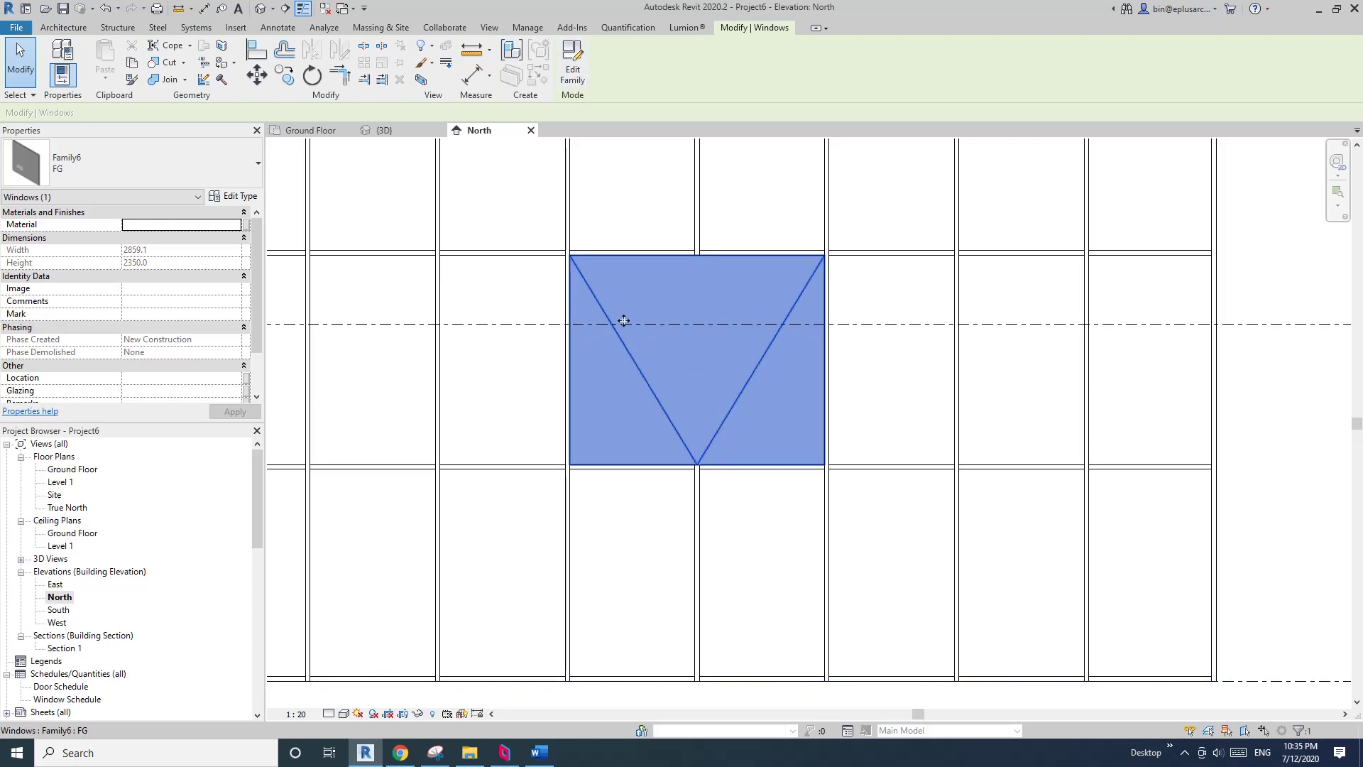
double_click(686, 343)
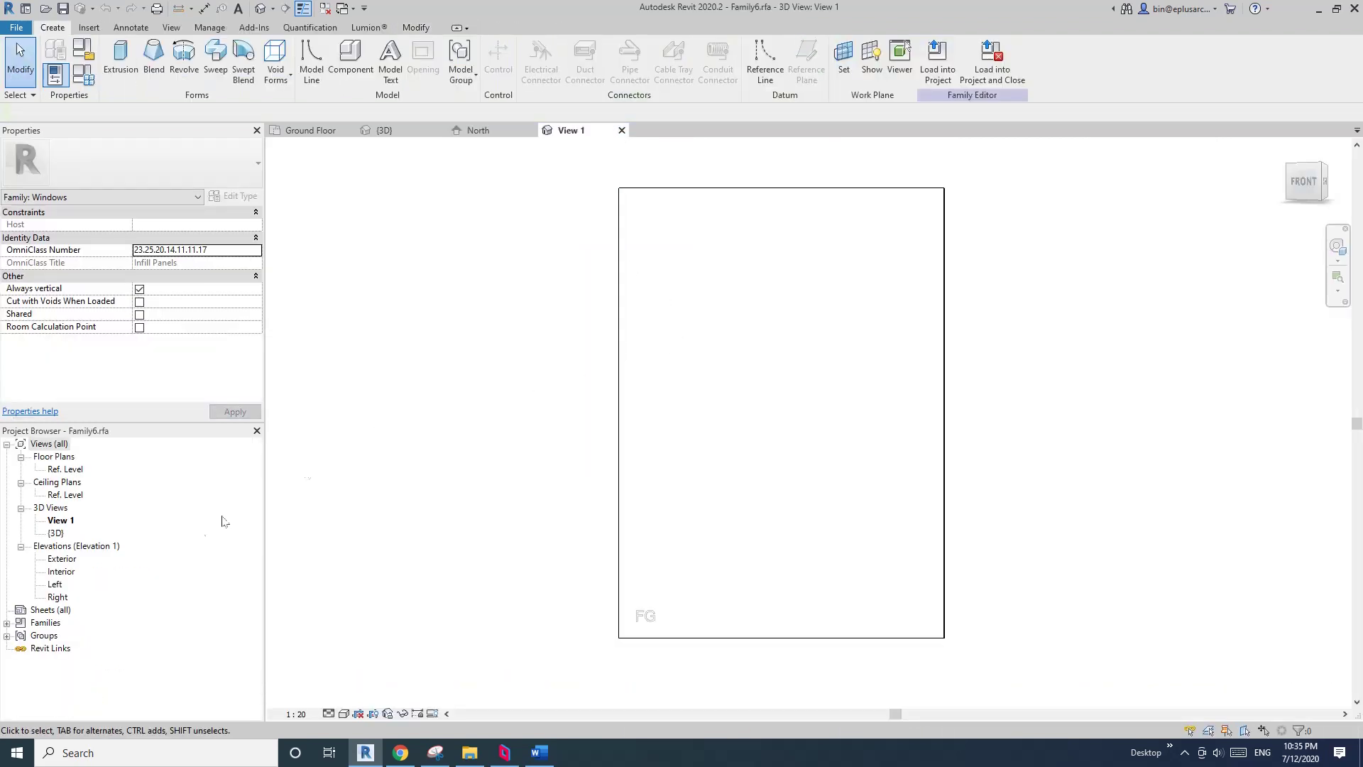
double_click(62, 561)
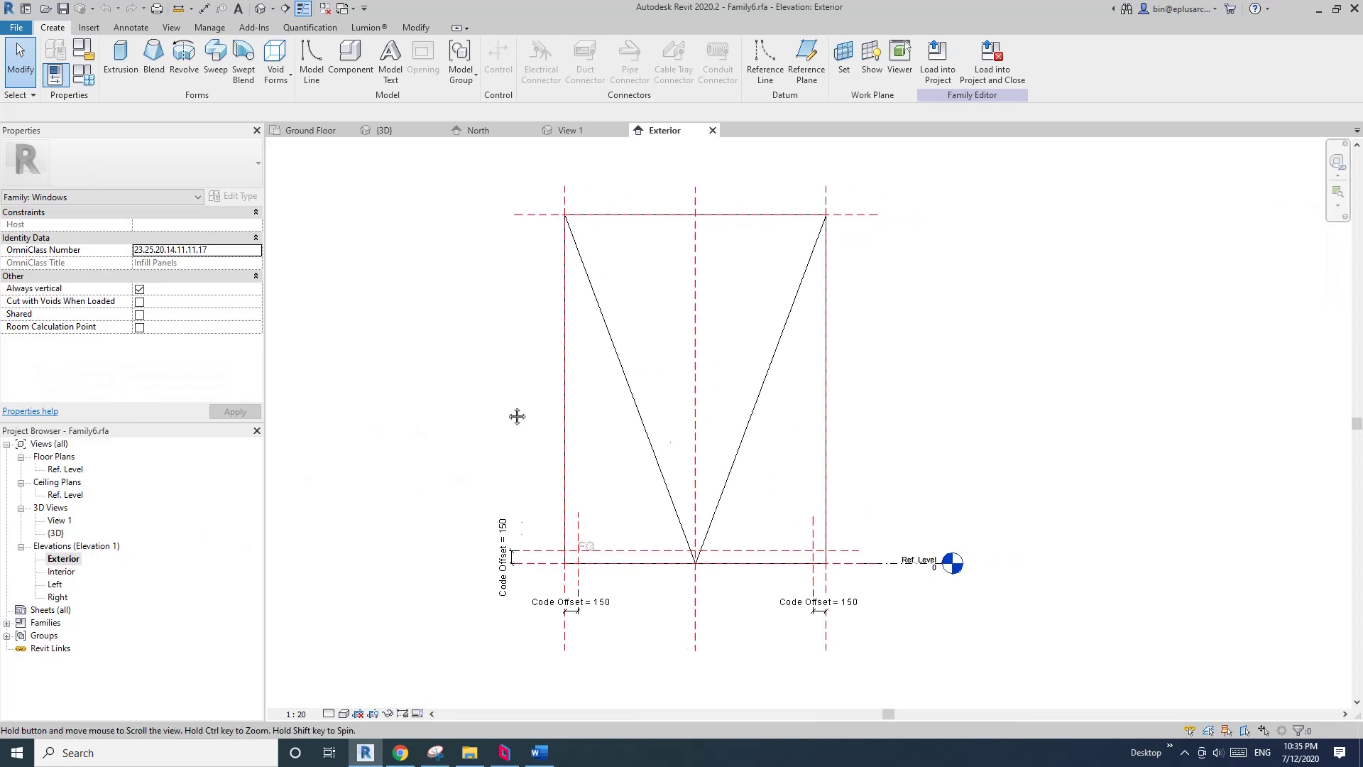
Step: Select both symbolic swing lines and check which subcategory they are assigned to
left_click(745, 404)
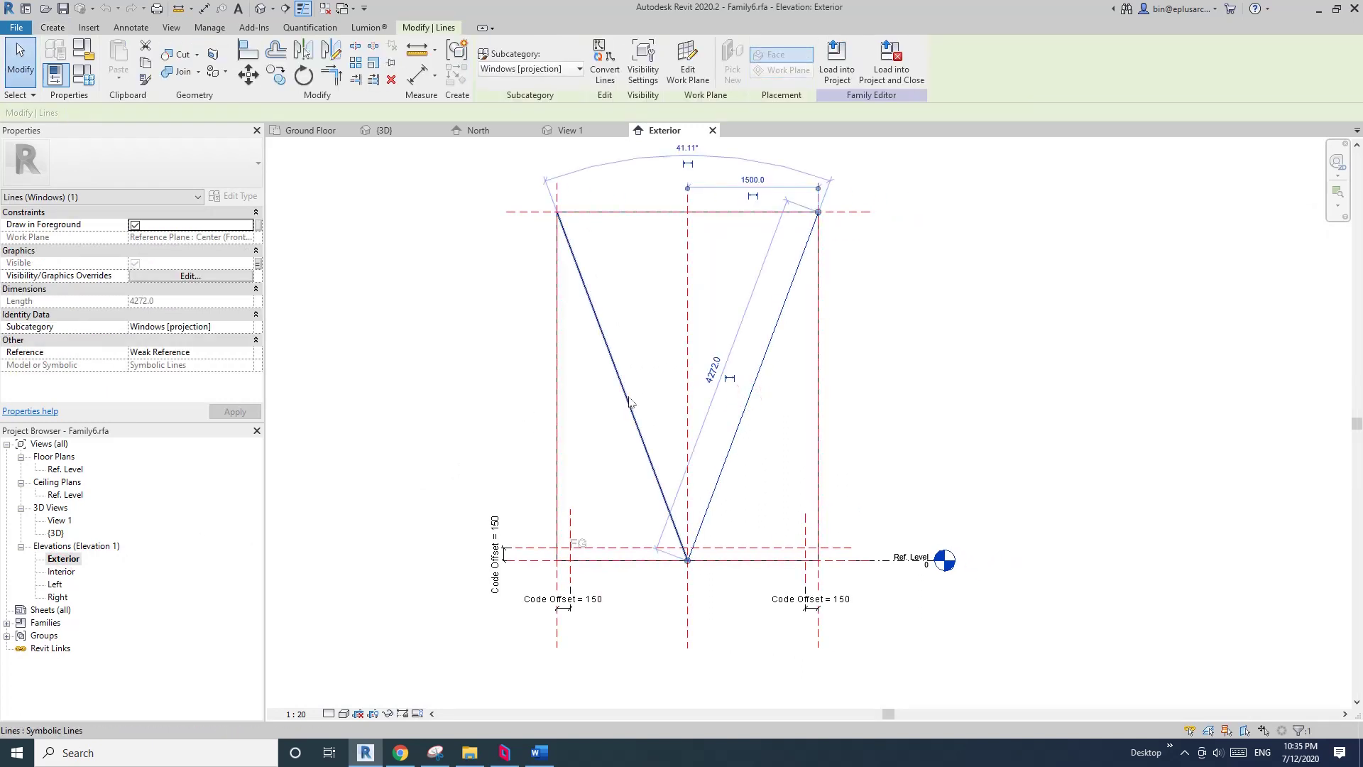
left_click(630, 401, "ctrl")
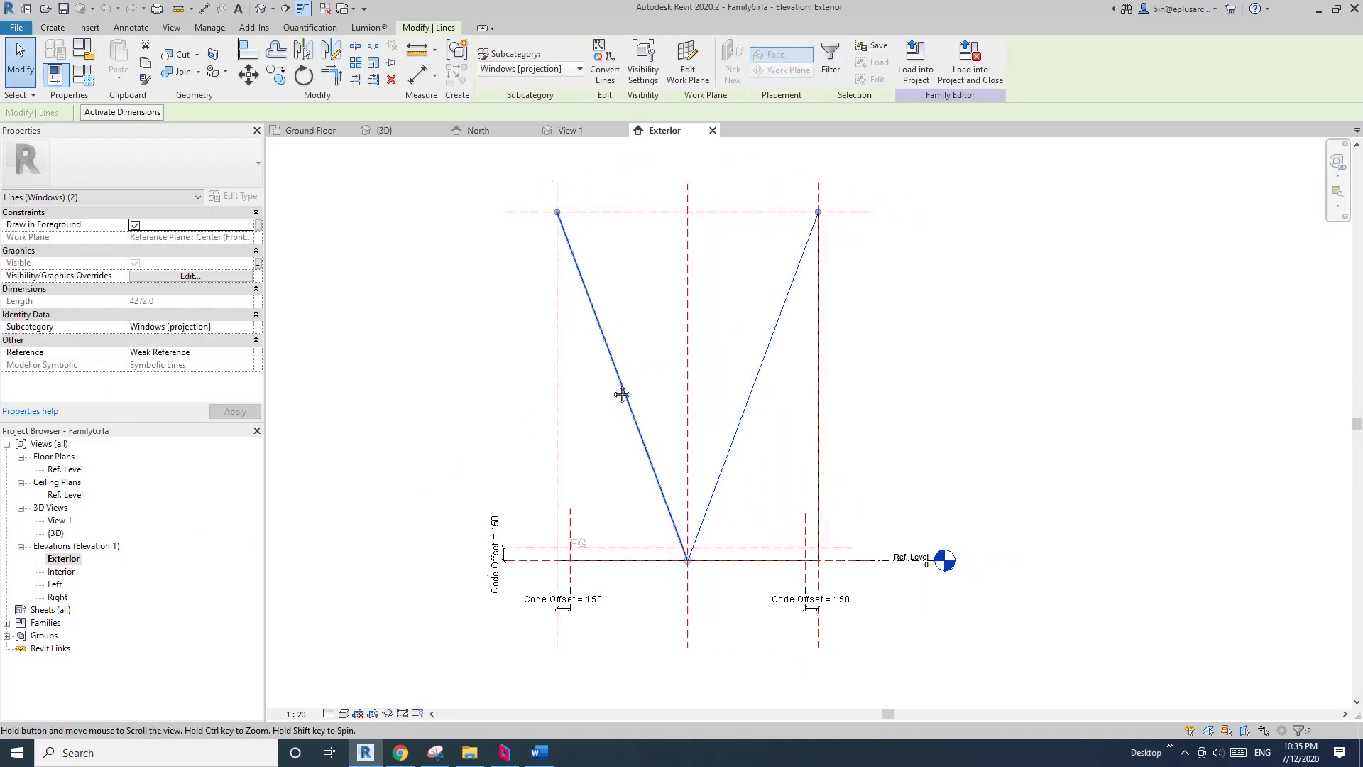
scroll(634, 395, "up", 1)
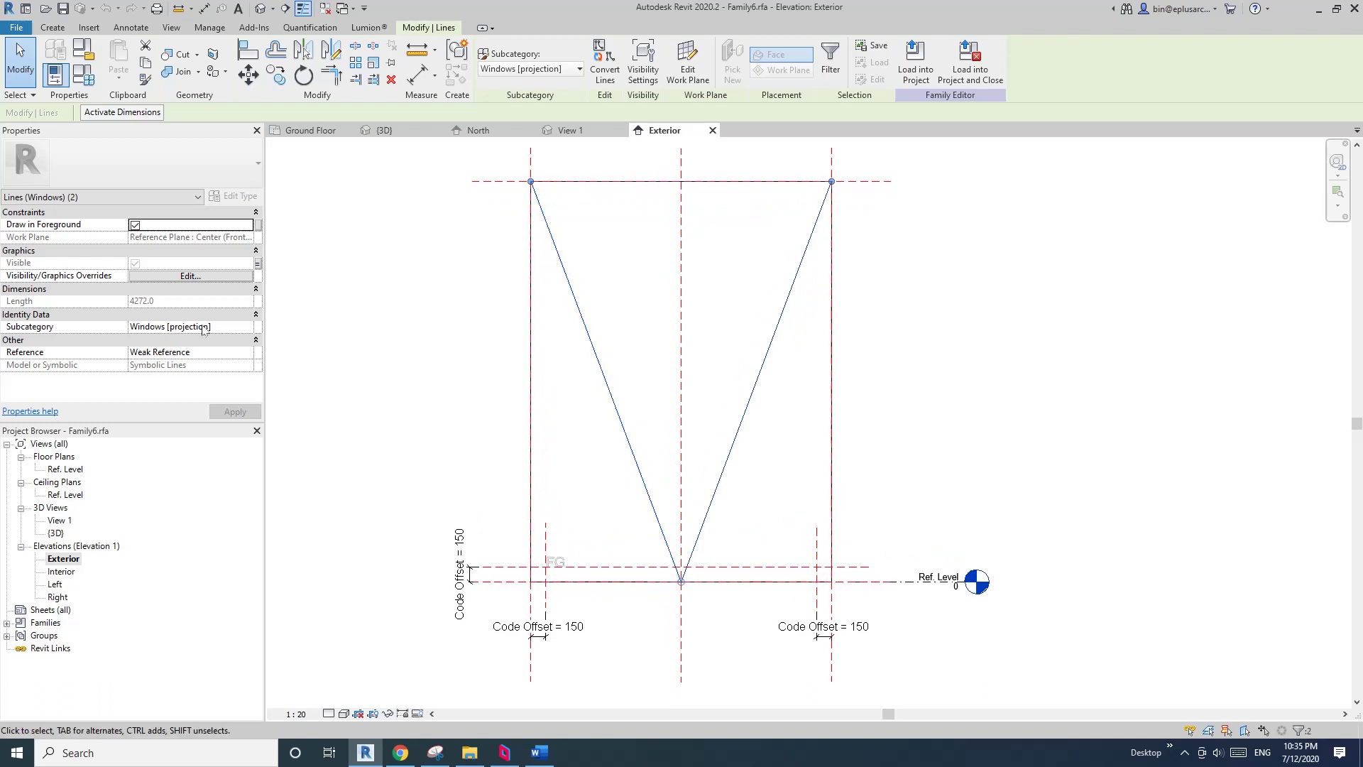
left_click(390, 295)
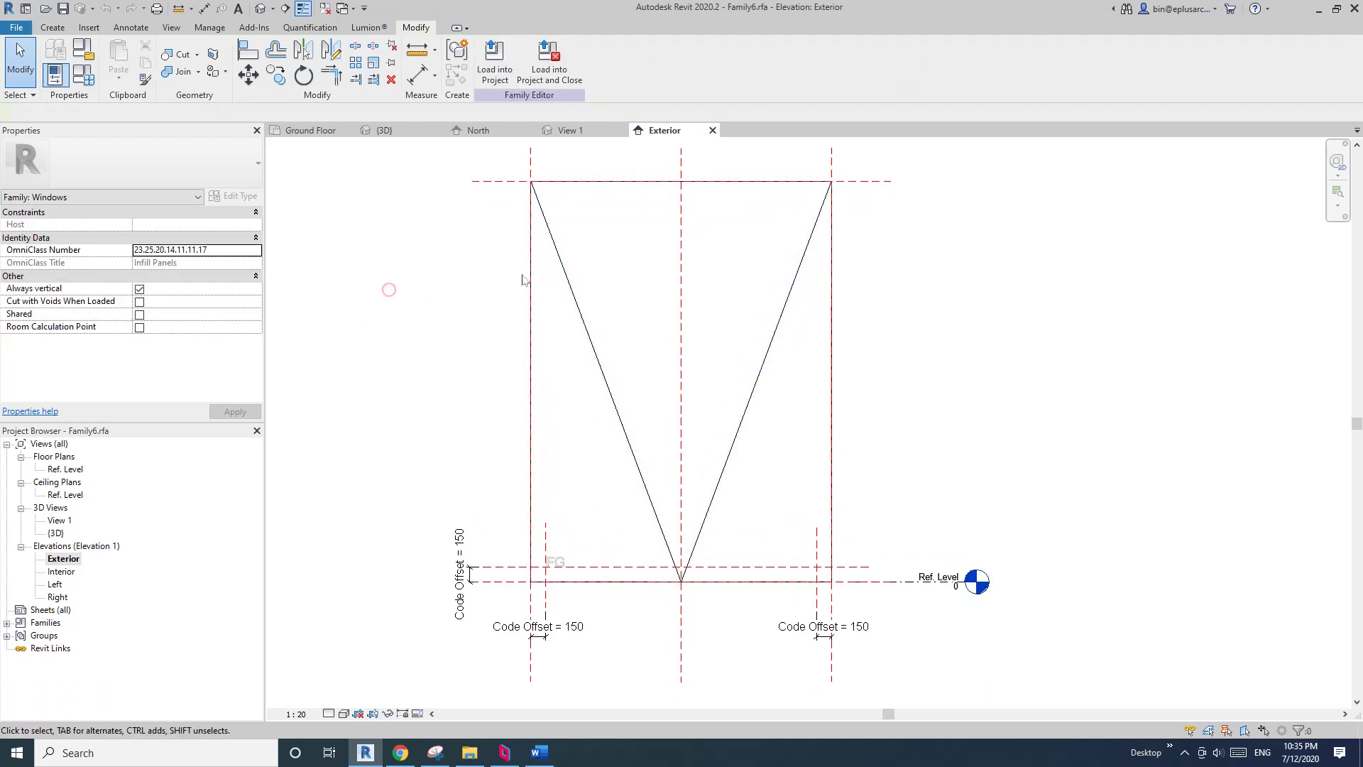
Step: Create a new Windows subcategory called Elevation Swing in the family's object styles
left_click(128, 27)
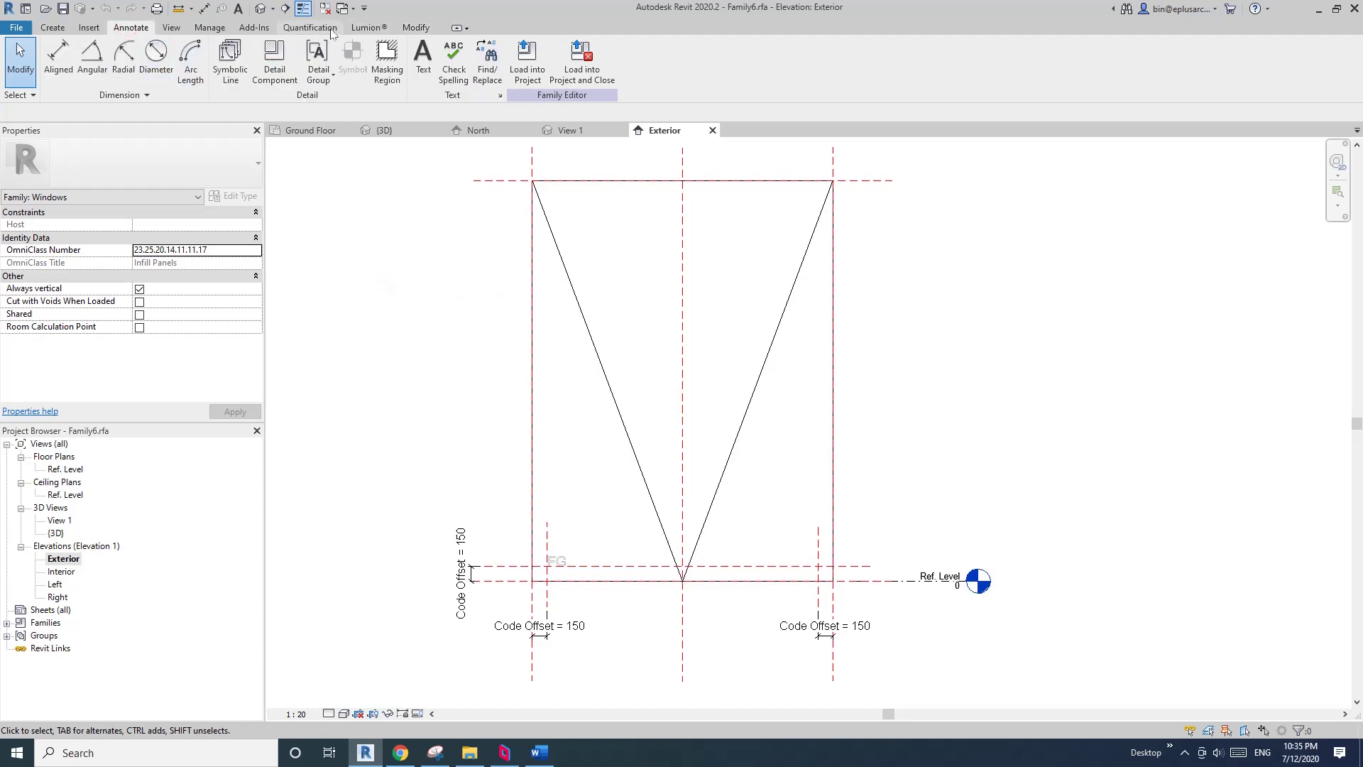
left_click(209, 27)
left_click(95, 64)
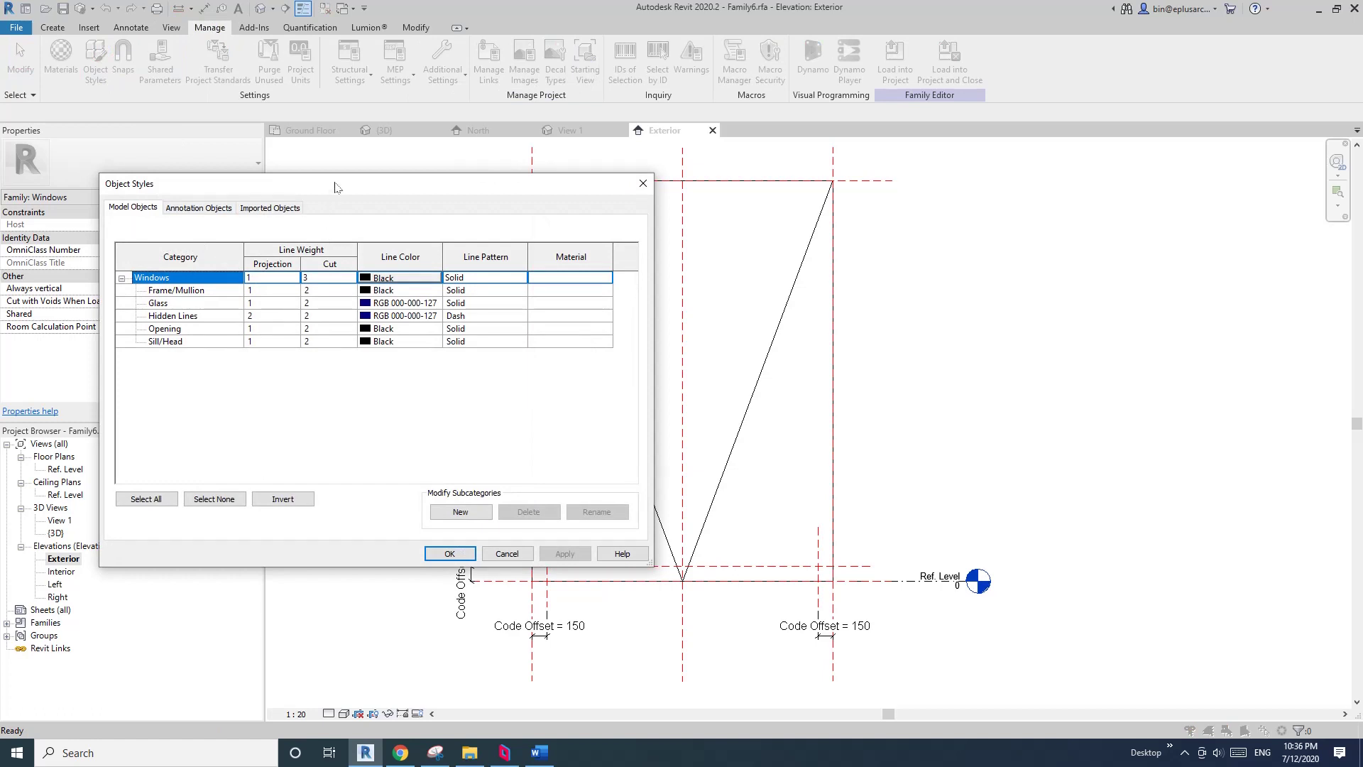
left_click_drag(336, 187, 350, 174)
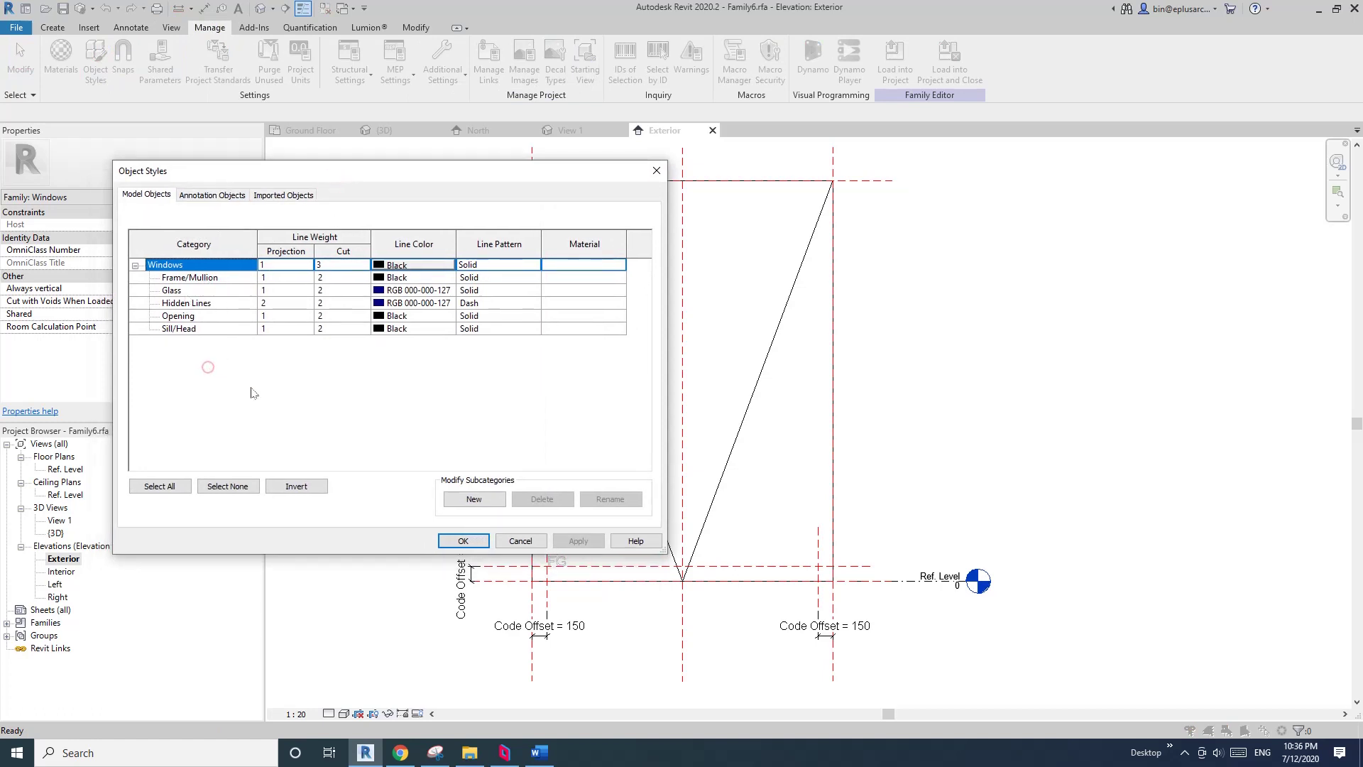
left_click(493, 505)
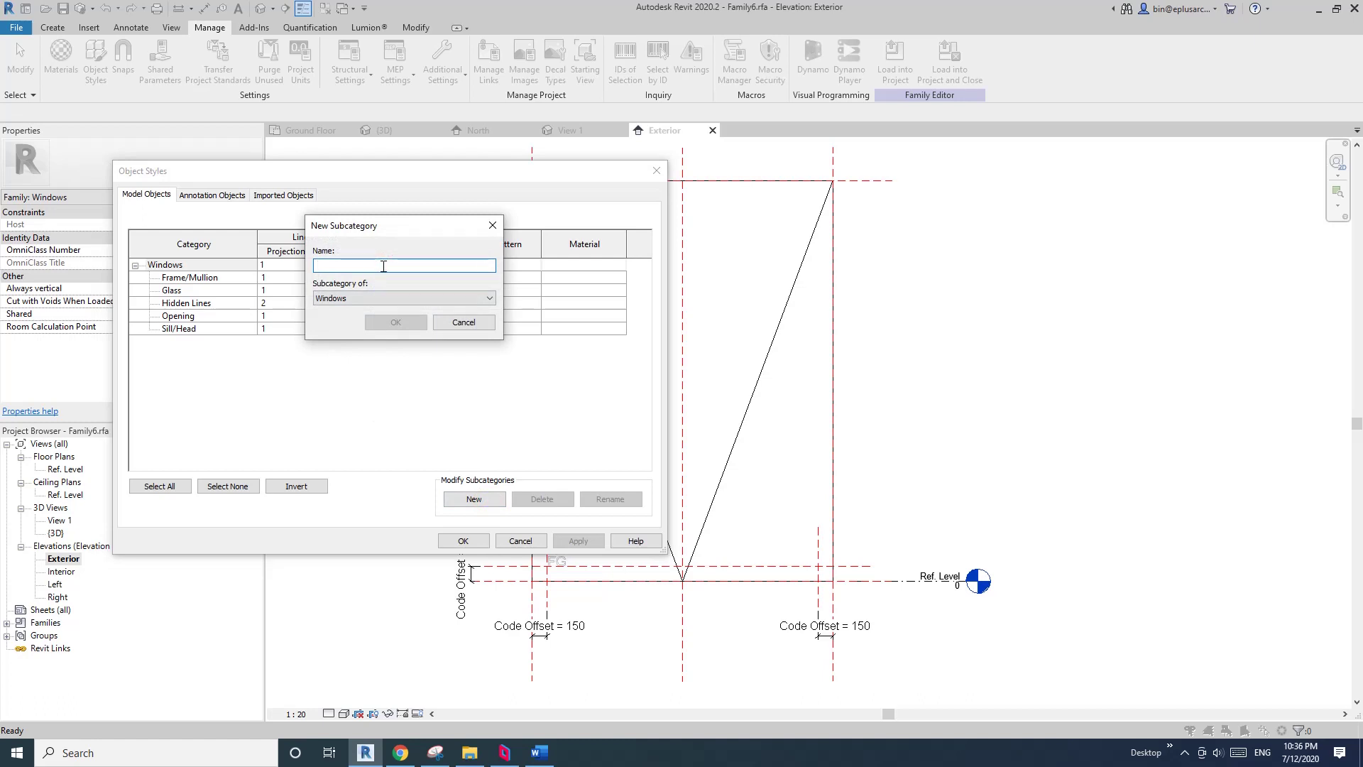
type("E")
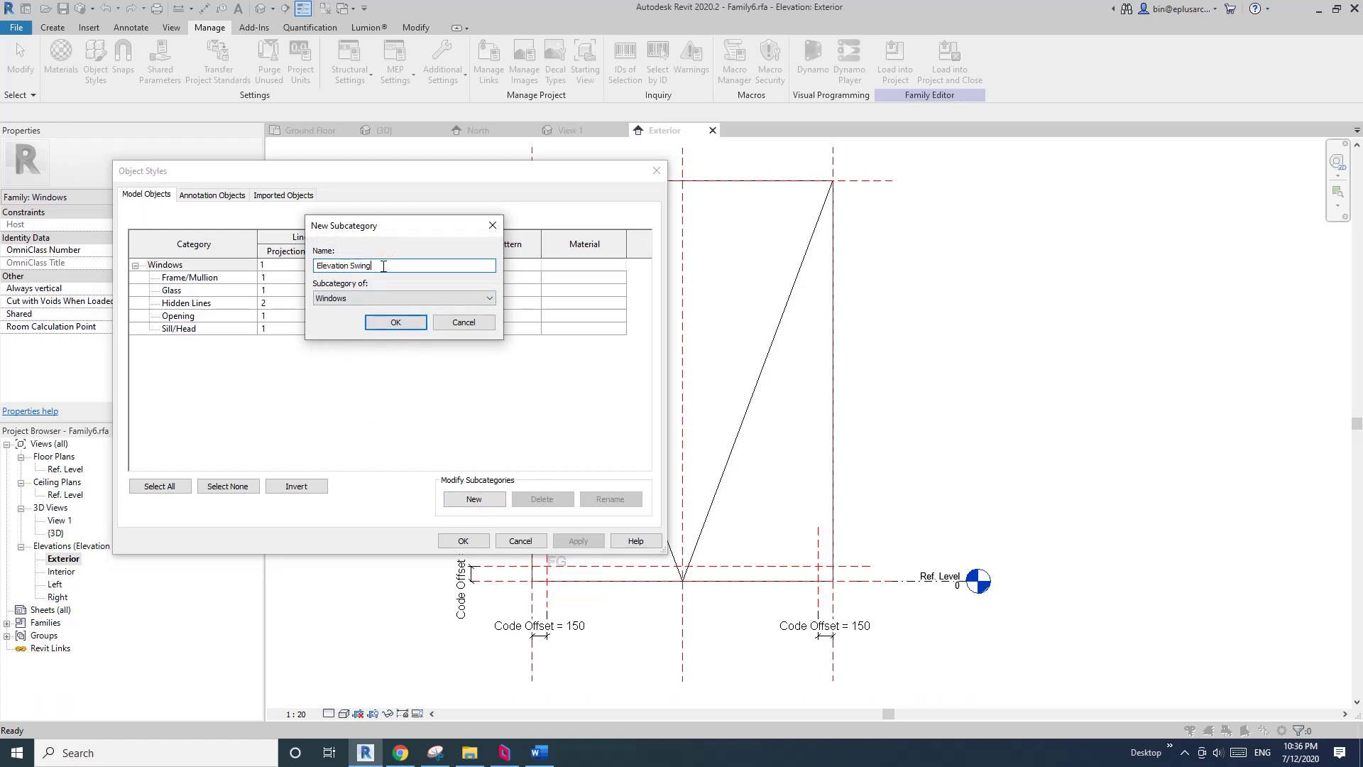
type("levation Swing")
left_click(380, 322)
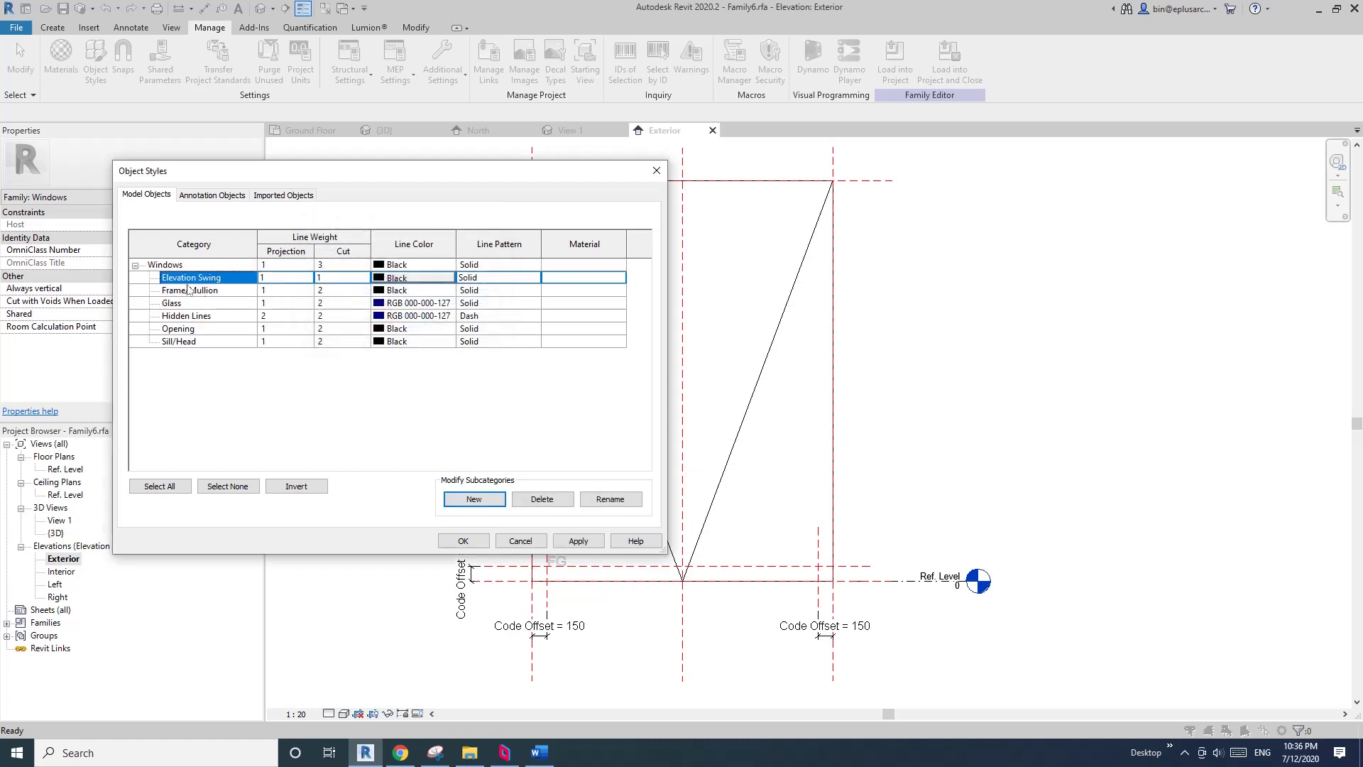
left_click(474, 541)
left_click(441, 454)
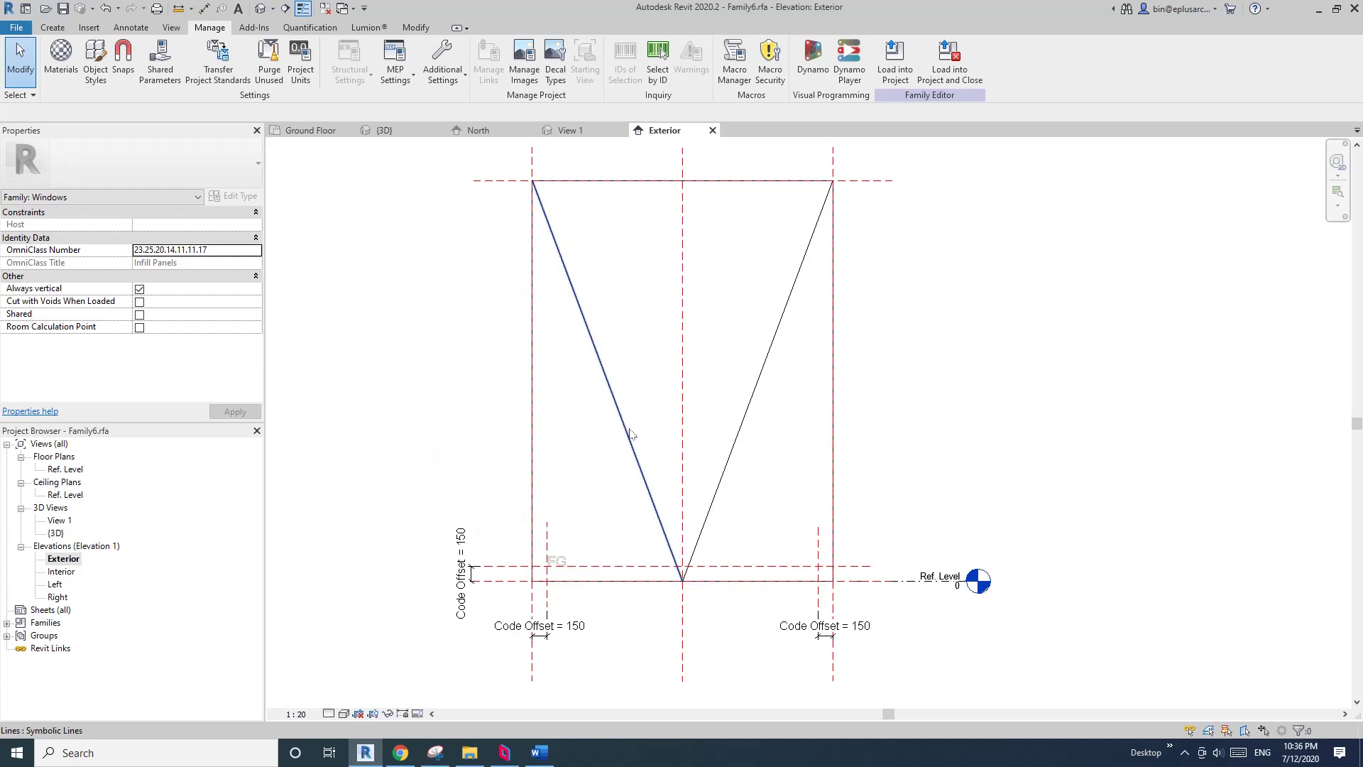
left_click(131, 27)
left_click(230, 63)
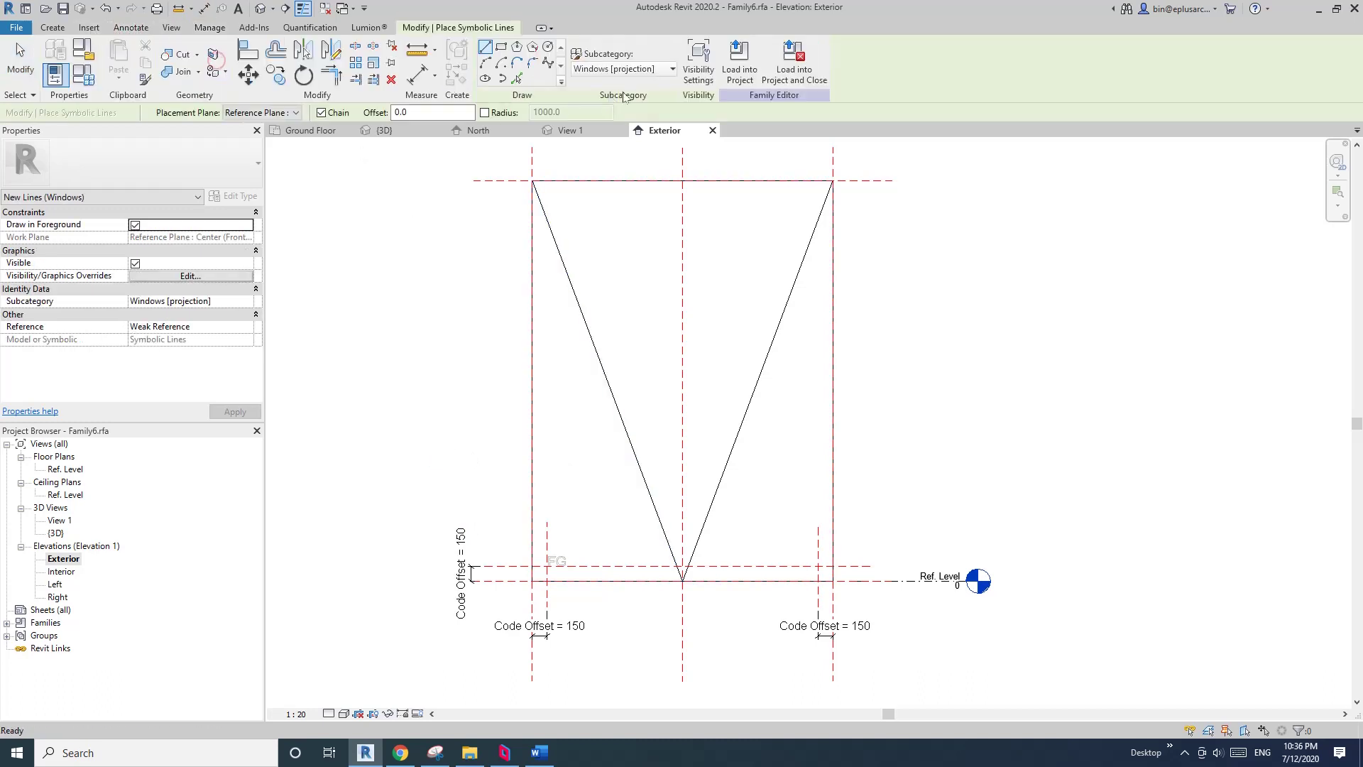
left_click(660, 71)
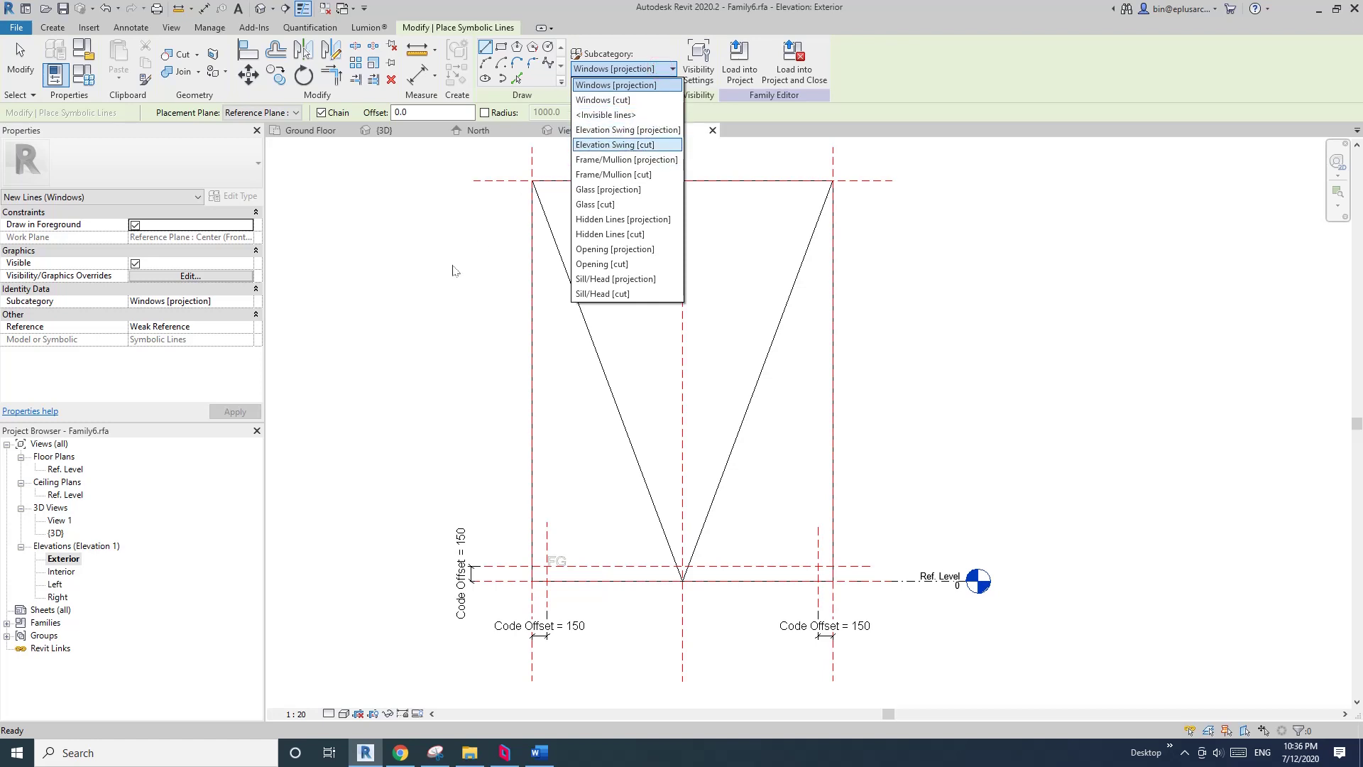
key("Escape")
key("Escape")
key("Escape")
Step: Assign both diagonal symbolic swing lines to the Elevation Swing [projection] subcategory
left_click(593, 339)
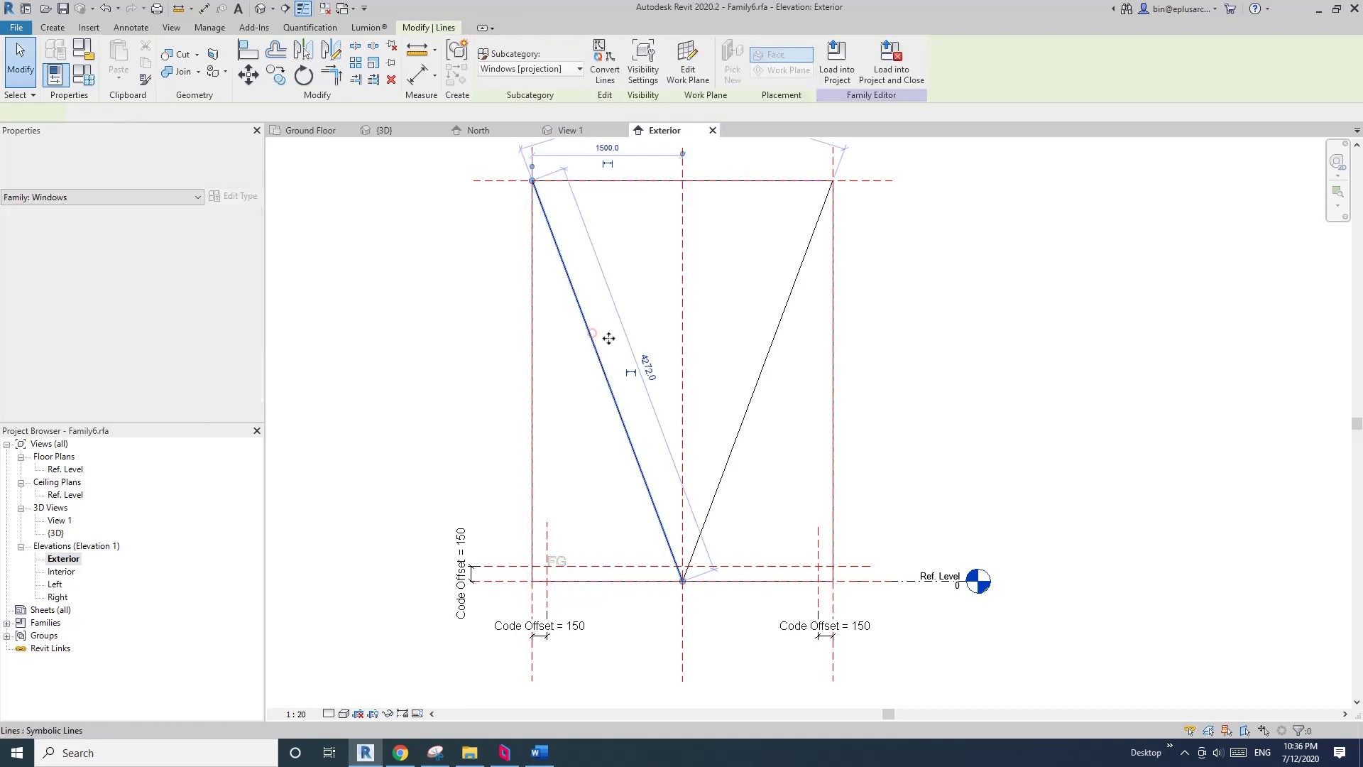
left_click(773, 373, "ctrl")
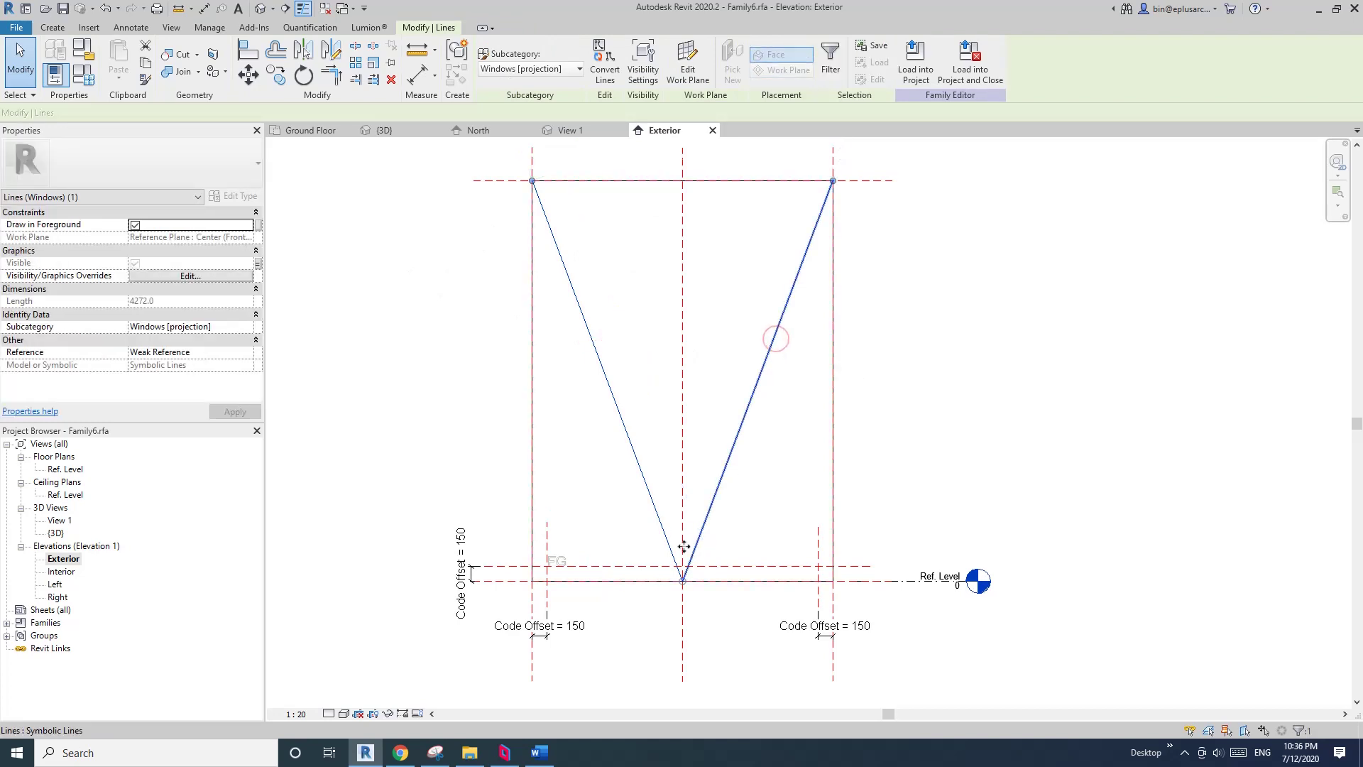
left_click(550, 69)
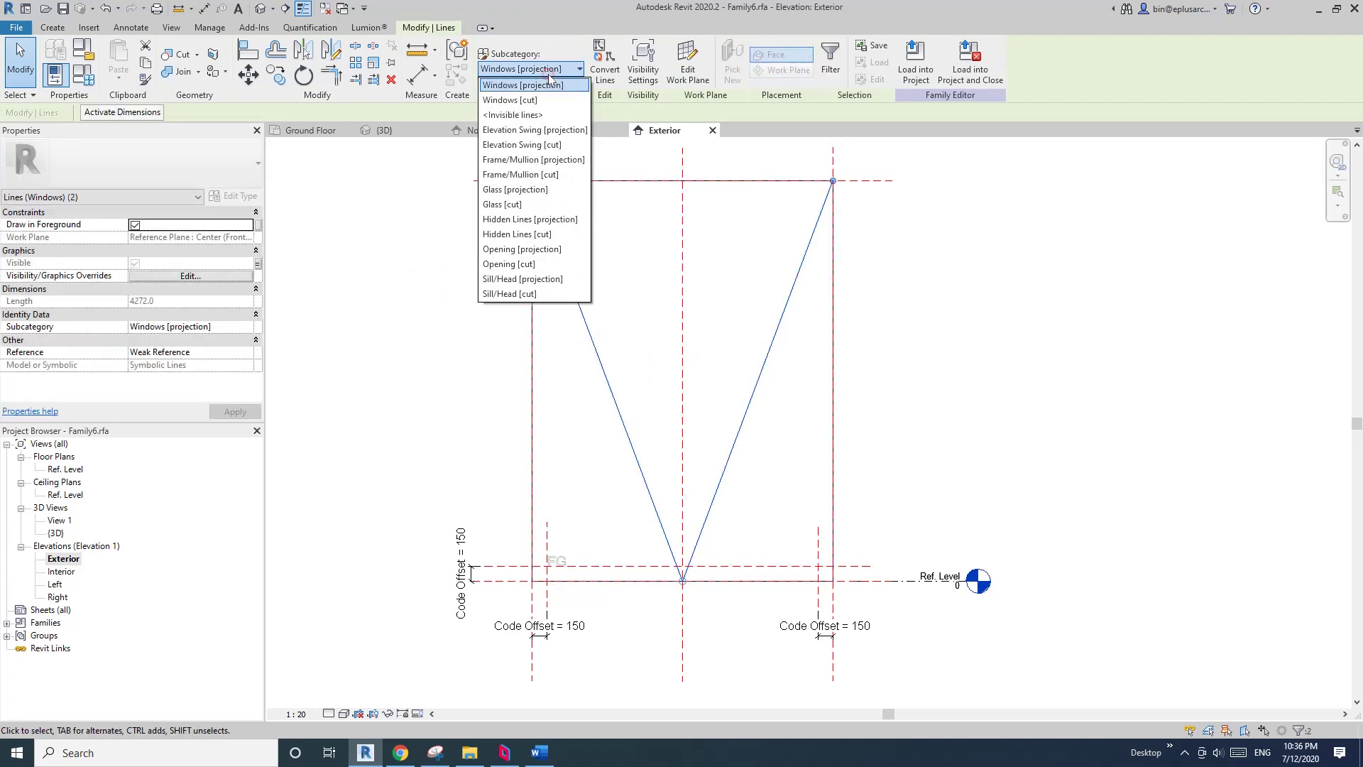
left_click(514, 130)
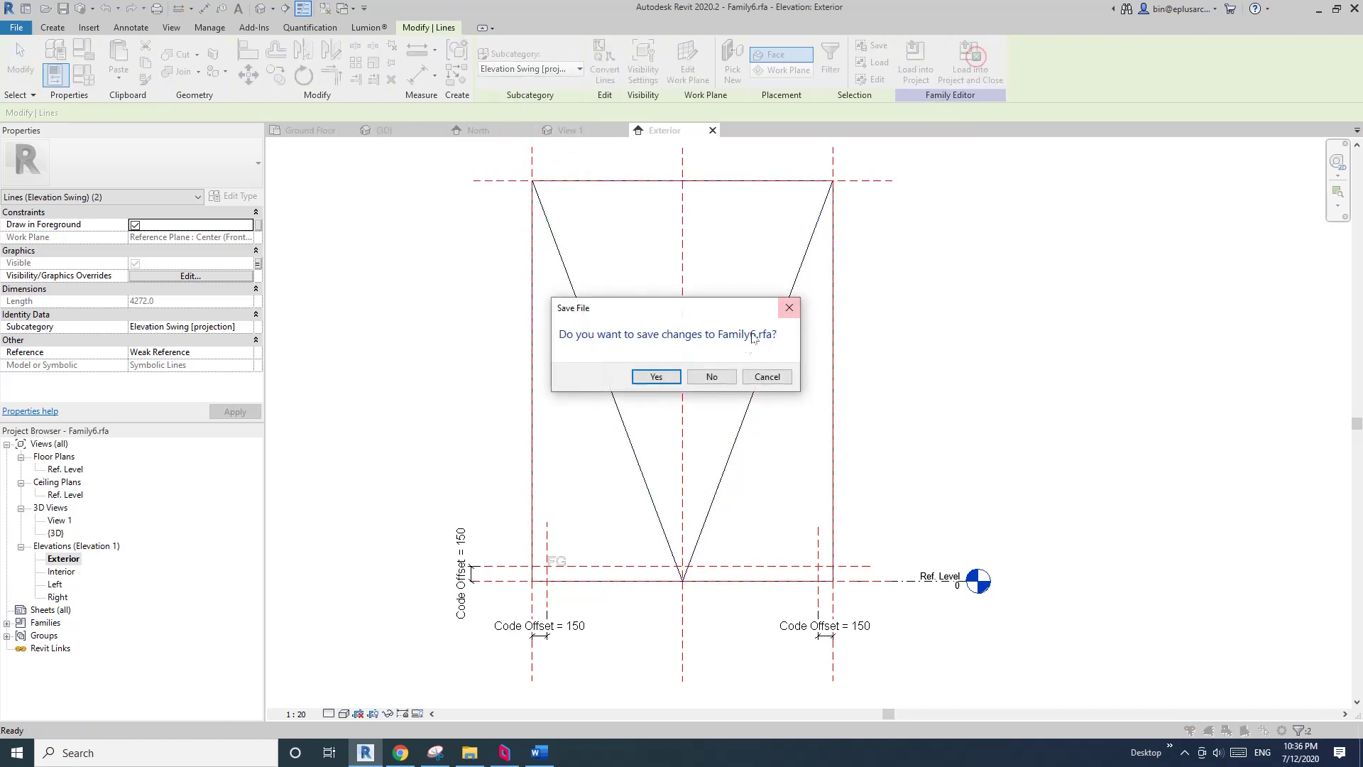
Step: Load the family into the project and close it without saving, overwriting the existing version
left_click(724, 375)
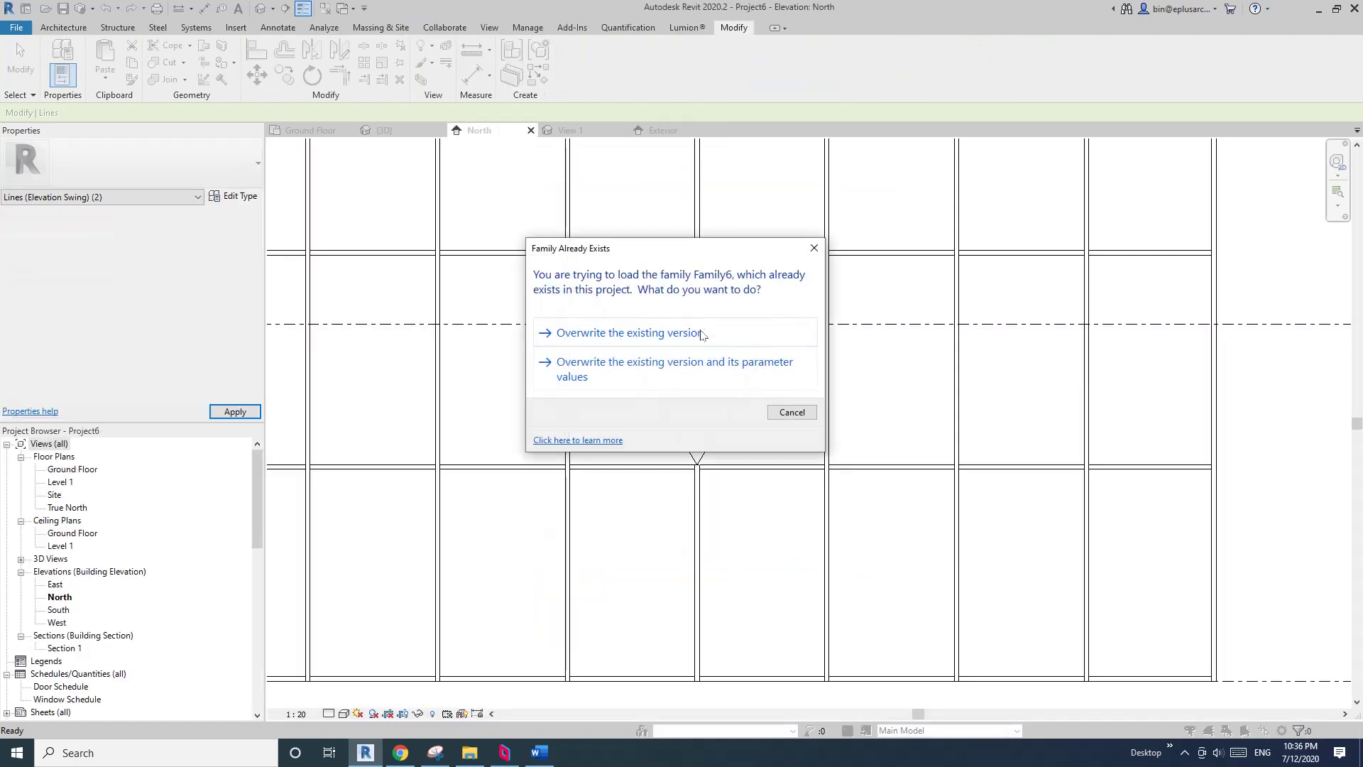
left_click(660, 332)
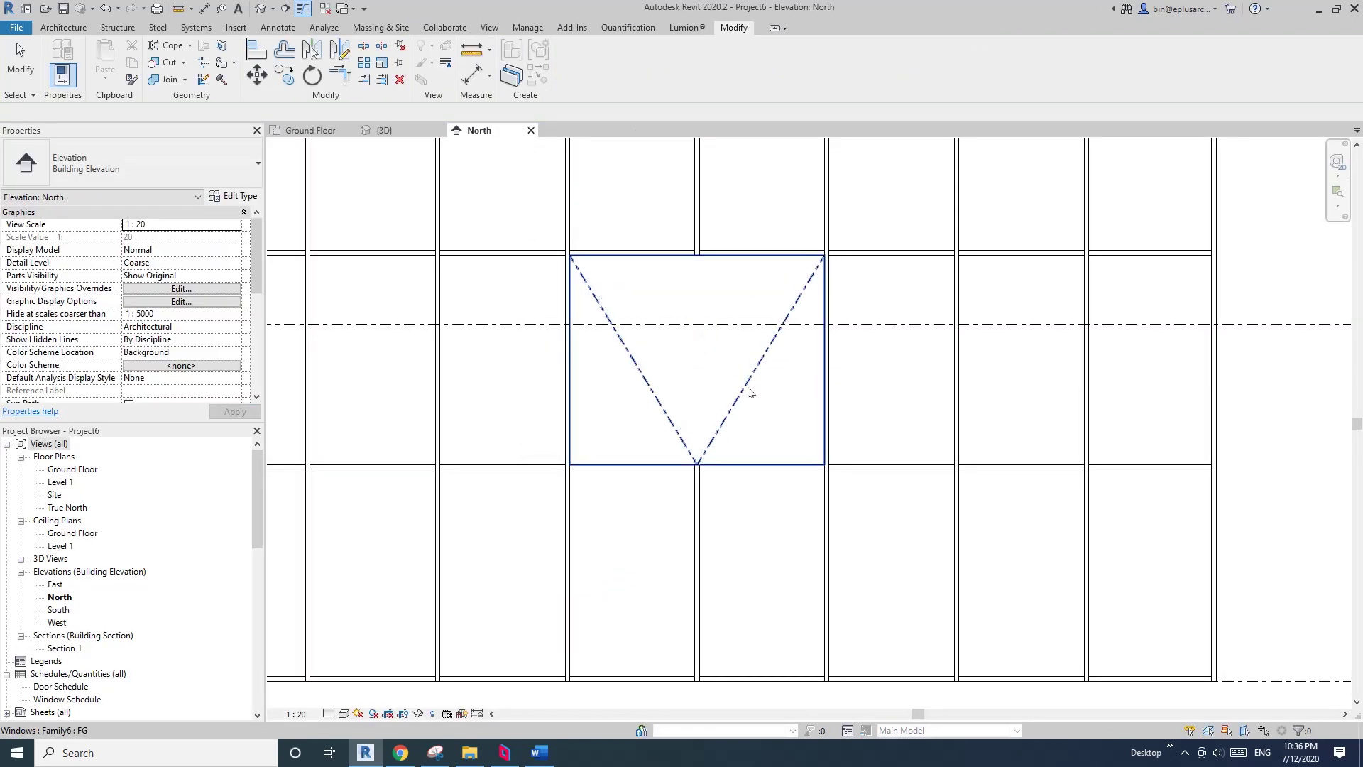
key("Escape")
Step: Set the line pattern of the Windows Elevation Swing subcategory to Center in the project's object styles
left_click(527, 28)
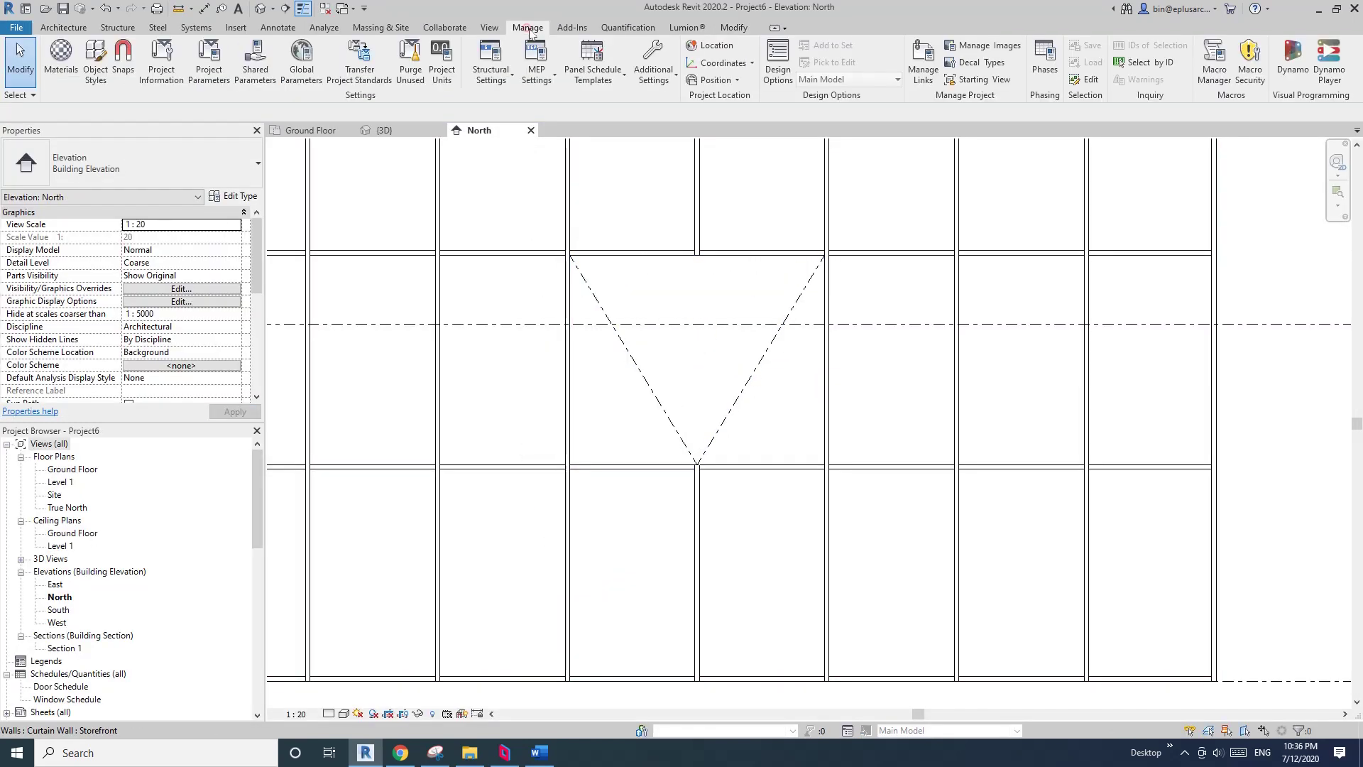
left_click(96, 56)
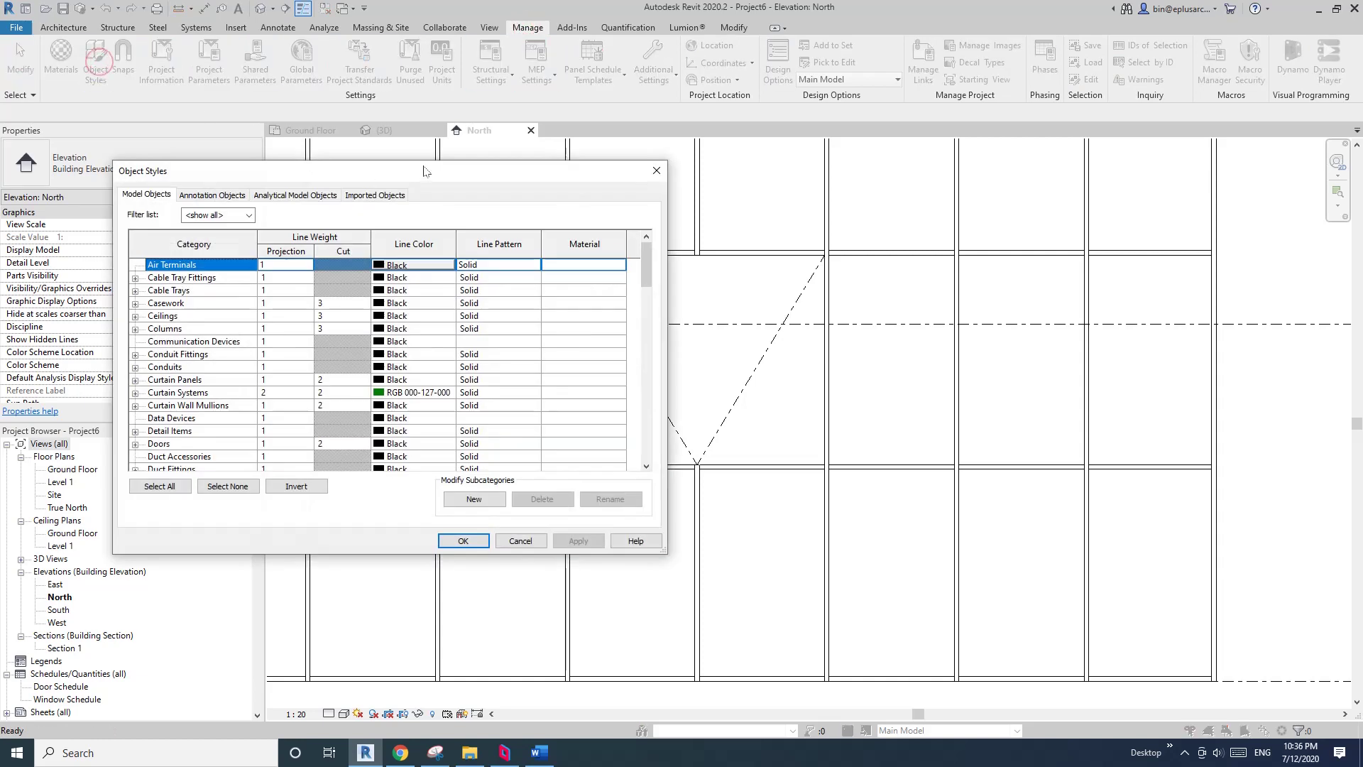
left_click_drag(422, 181, 337, 111)
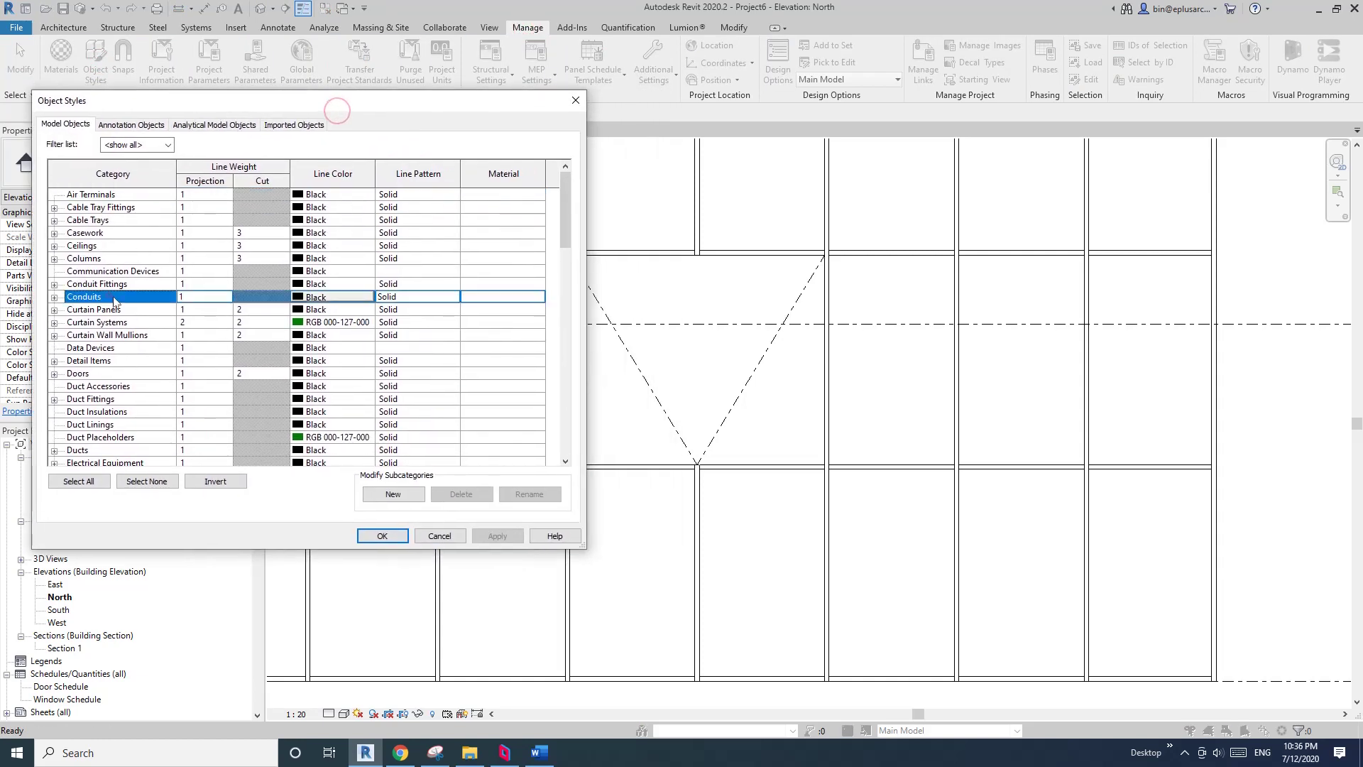
scroll(119, 410, "down", 15)
left_click(118, 424)
left_click(87, 437)
left_click(54, 438)
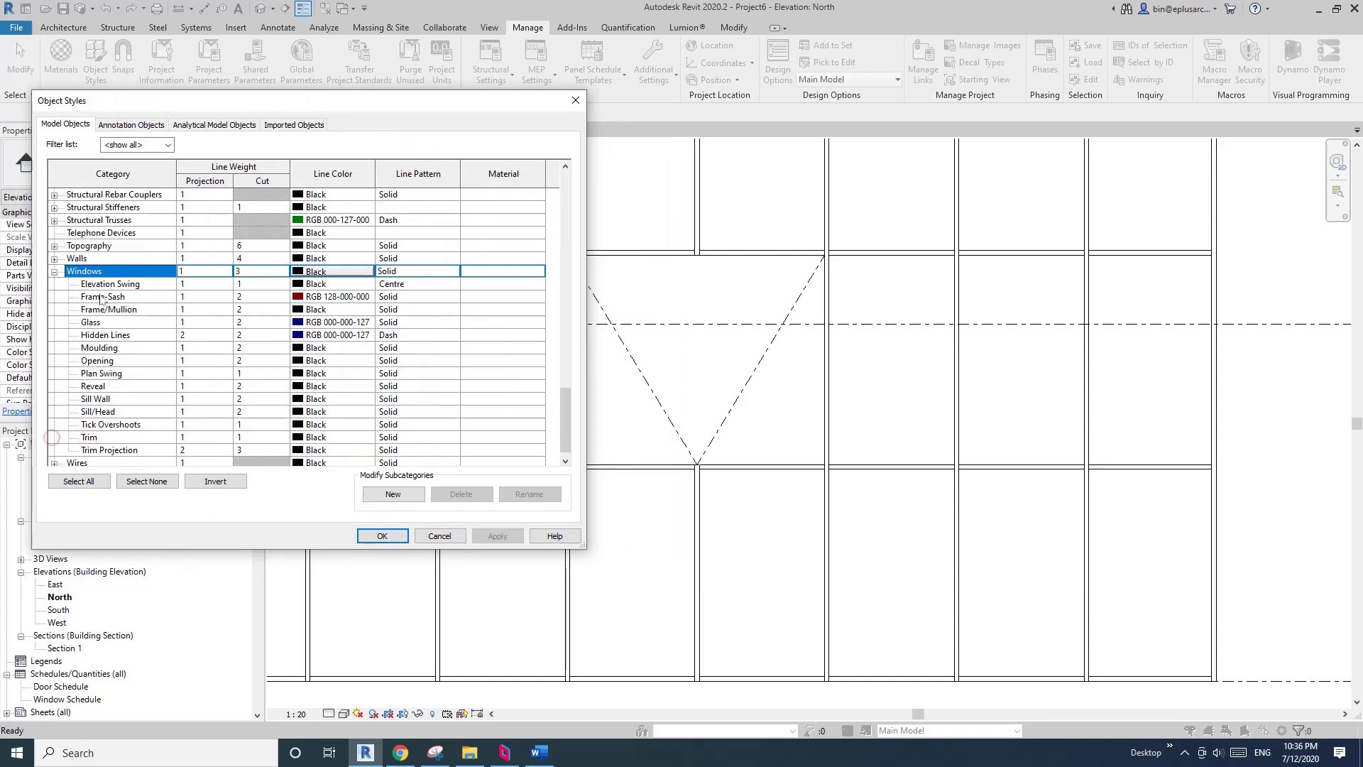
left_click(414, 283)
left_click(452, 283)
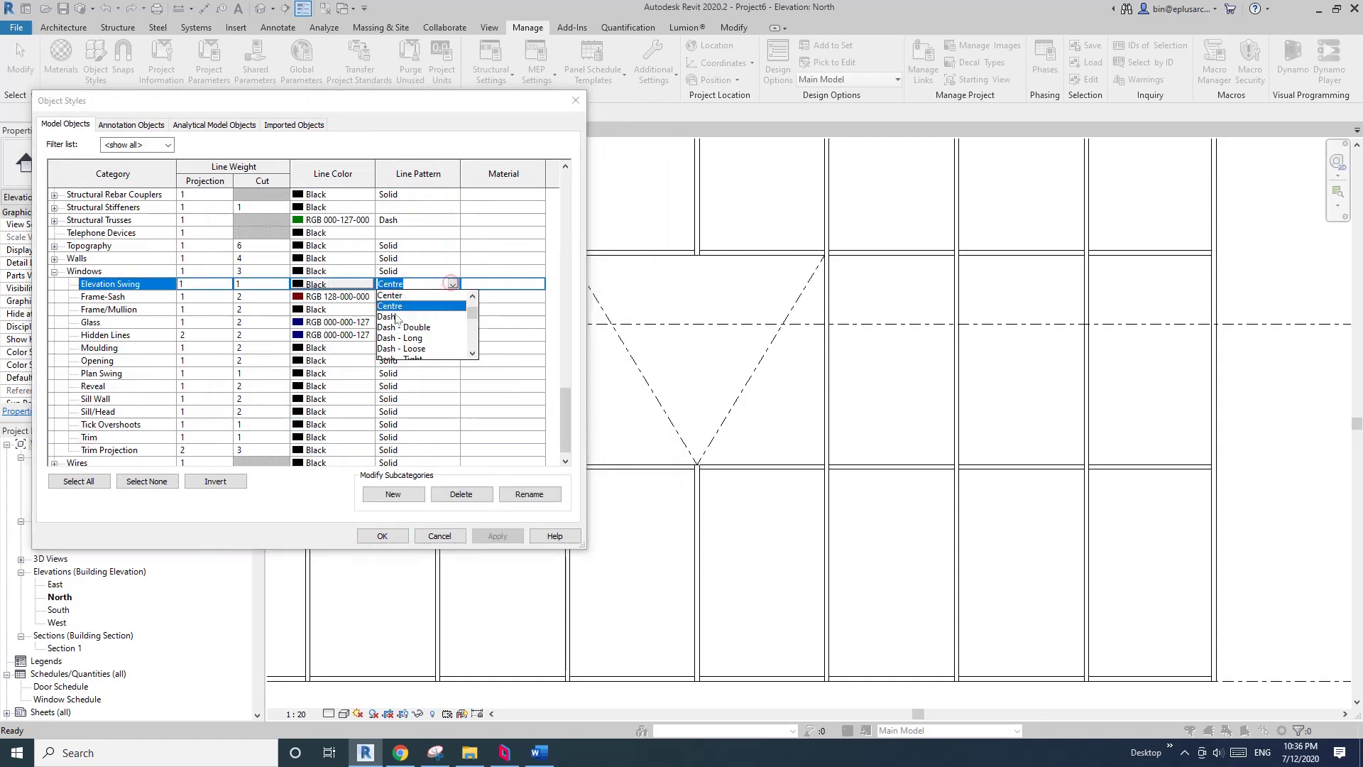
left_click(390, 295)
left_click(496, 535)
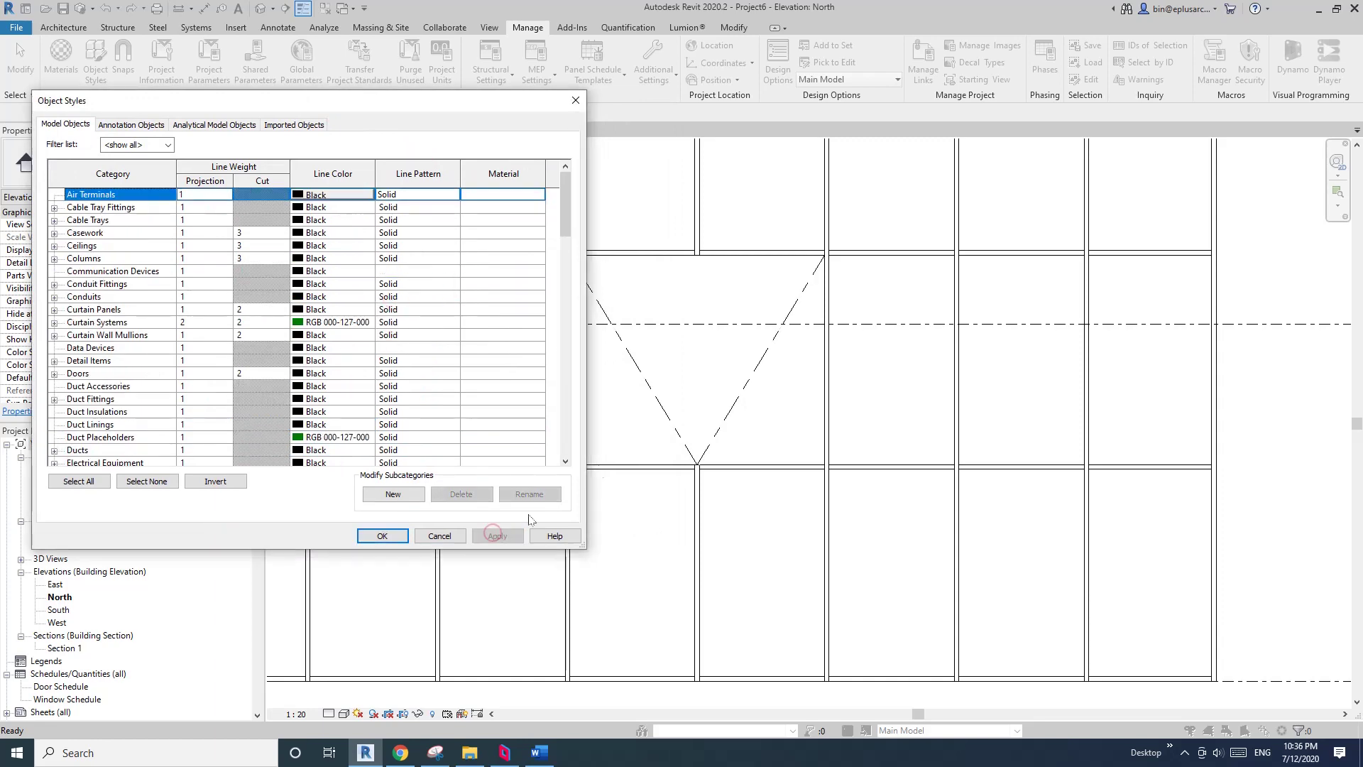
left_click(395, 538)
Step: Set the North elevation's detail level to Medium
scroll(675, 447, "down", 2)
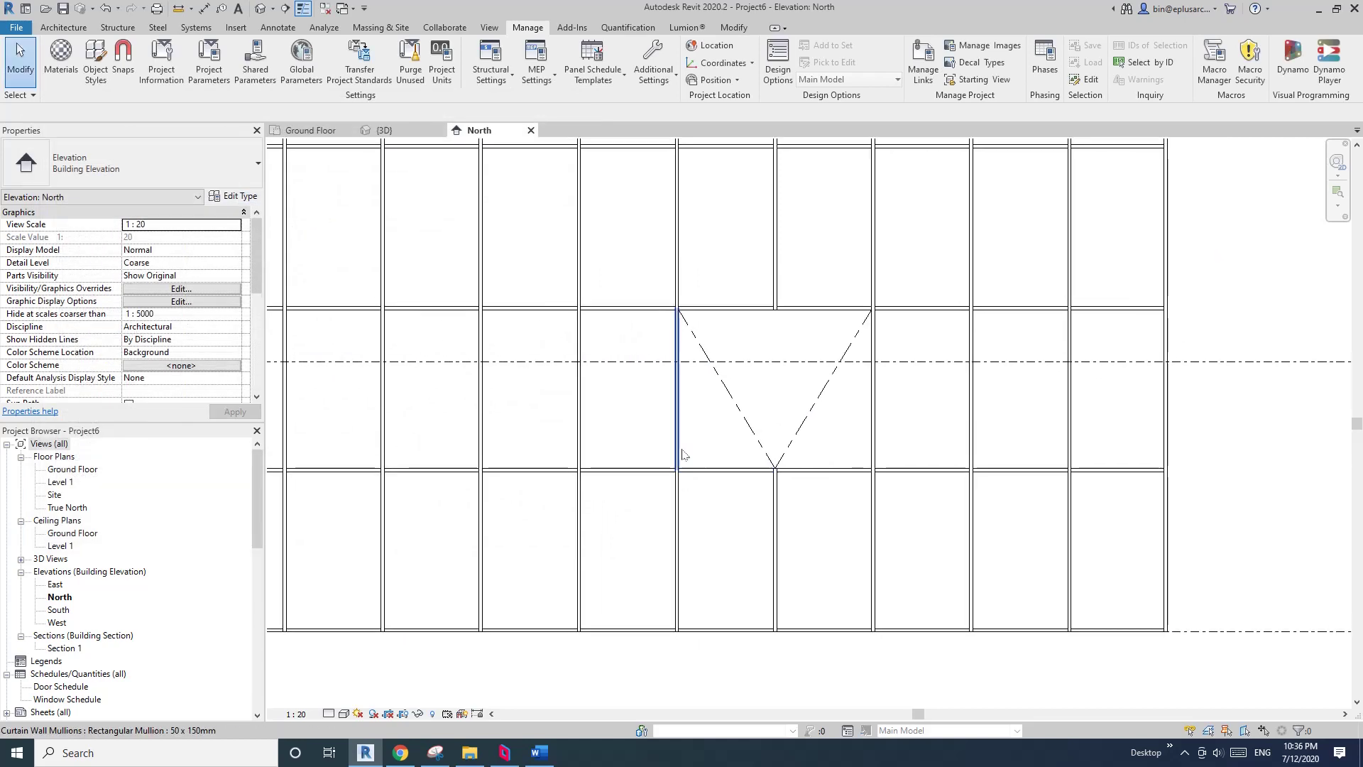
scroll(678, 441, "up", 2)
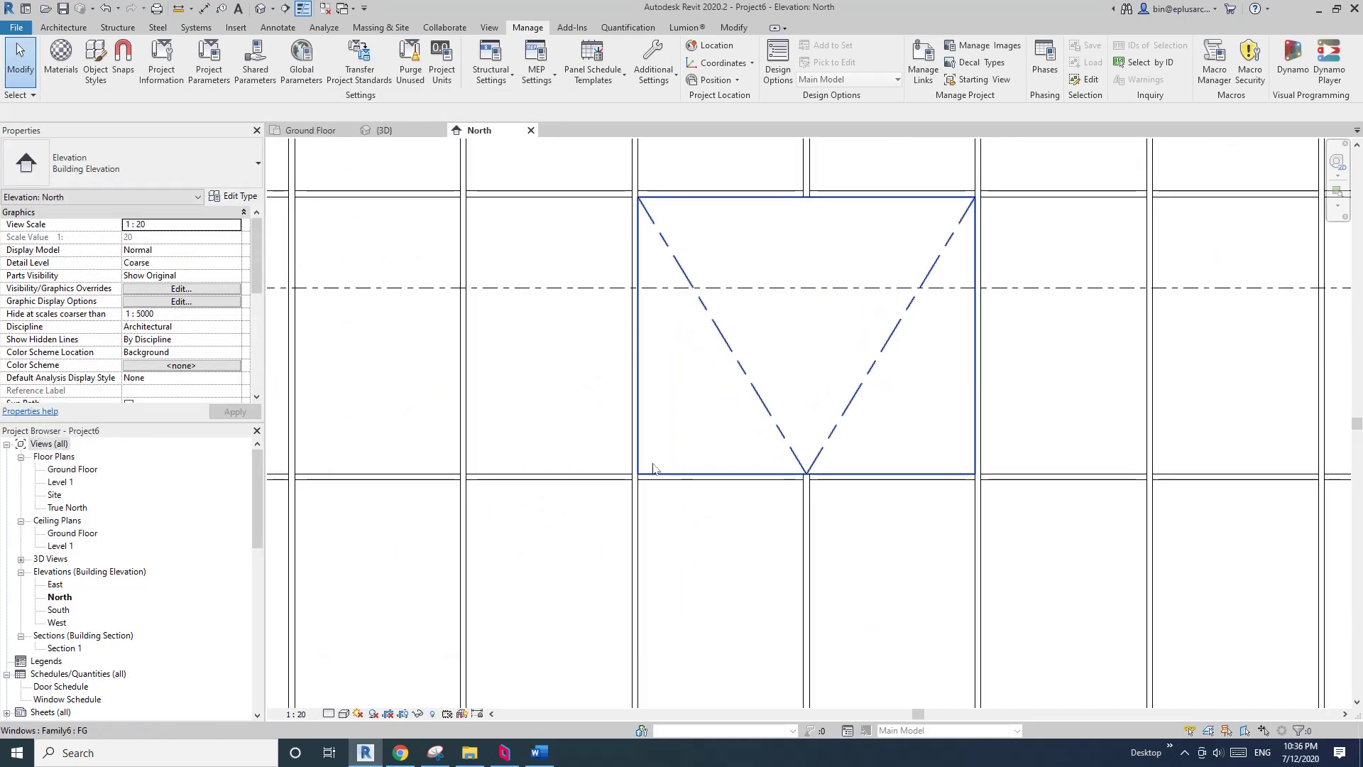
left_click(653, 465)
key("Escape")
left_click(329, 714)
left_click(345, 685)
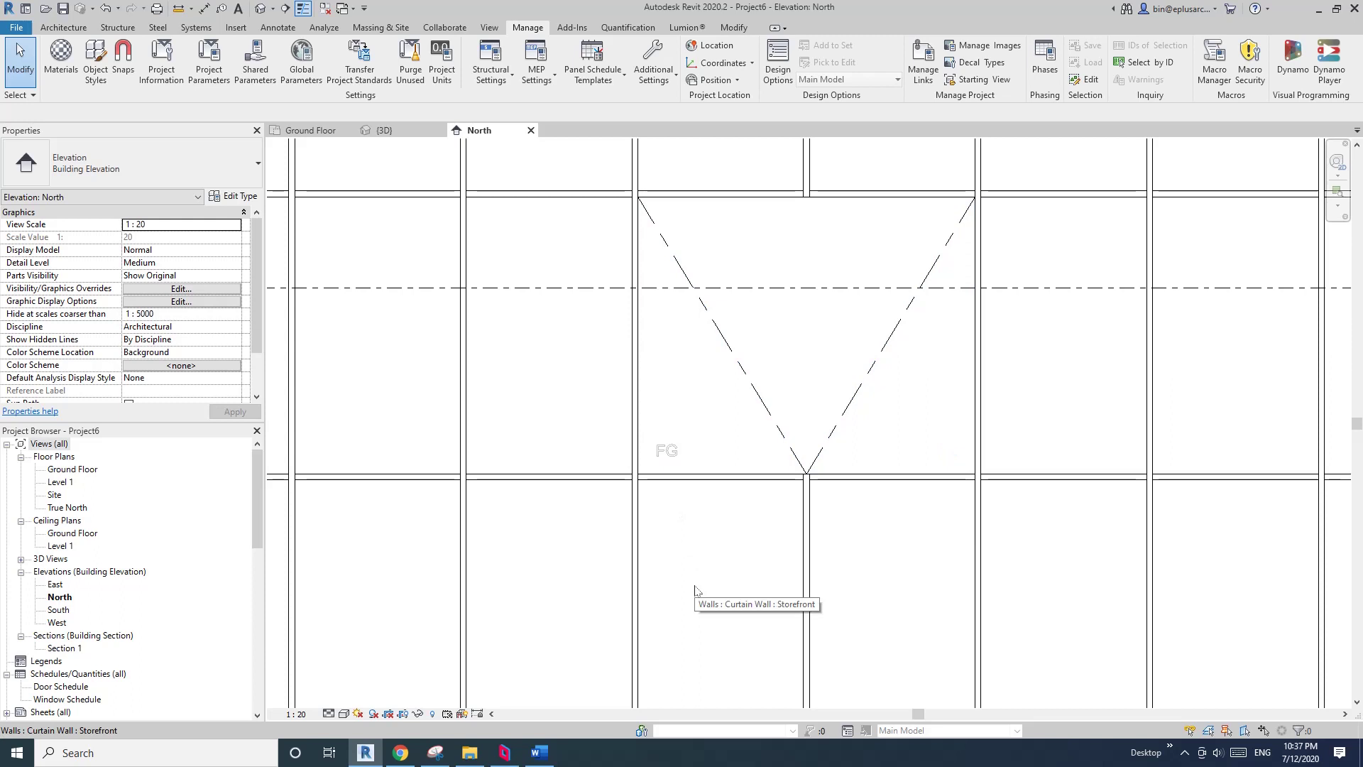
Step: Turn off the AW Lines type parameter for the double-width FG window panel
scroll(673, 594, "down", 2)
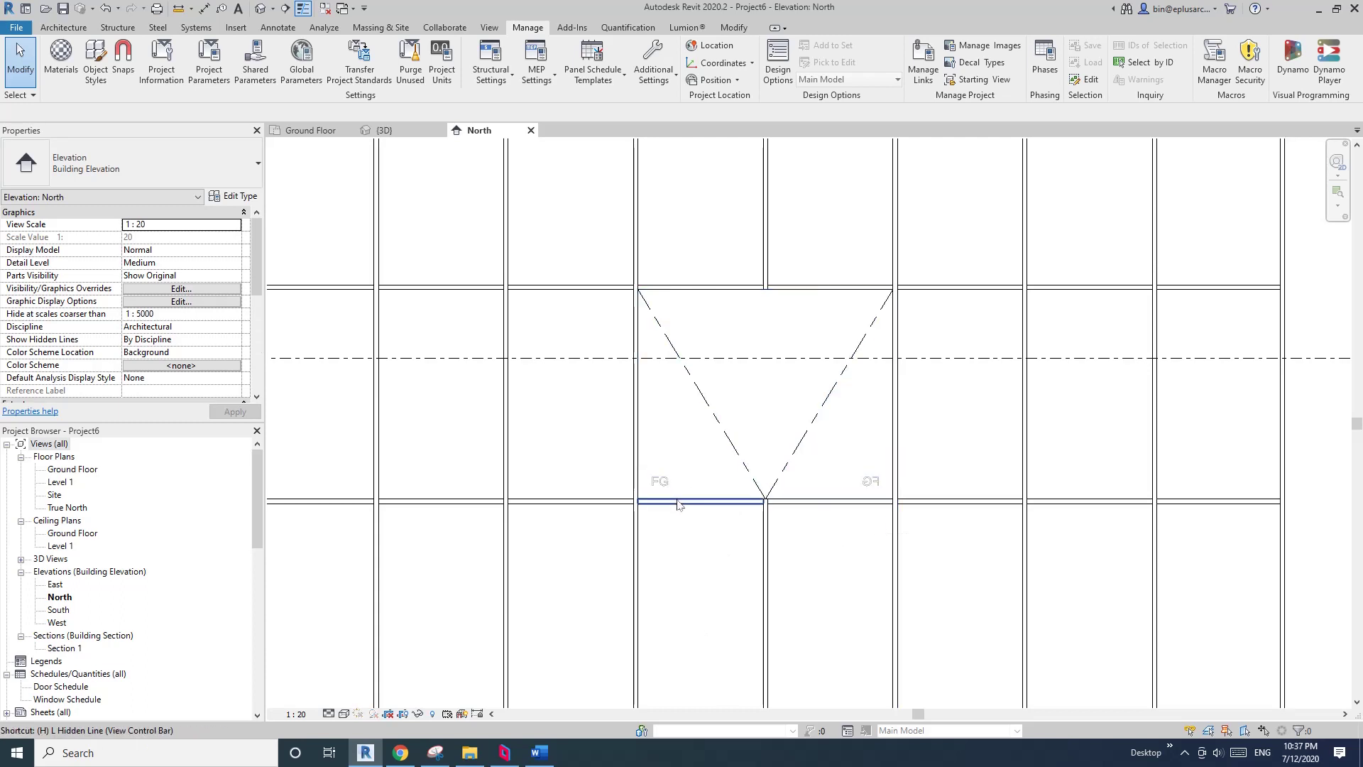
scroll(674, 500, "down", 2)
scroll(737, 448, "down", 2)
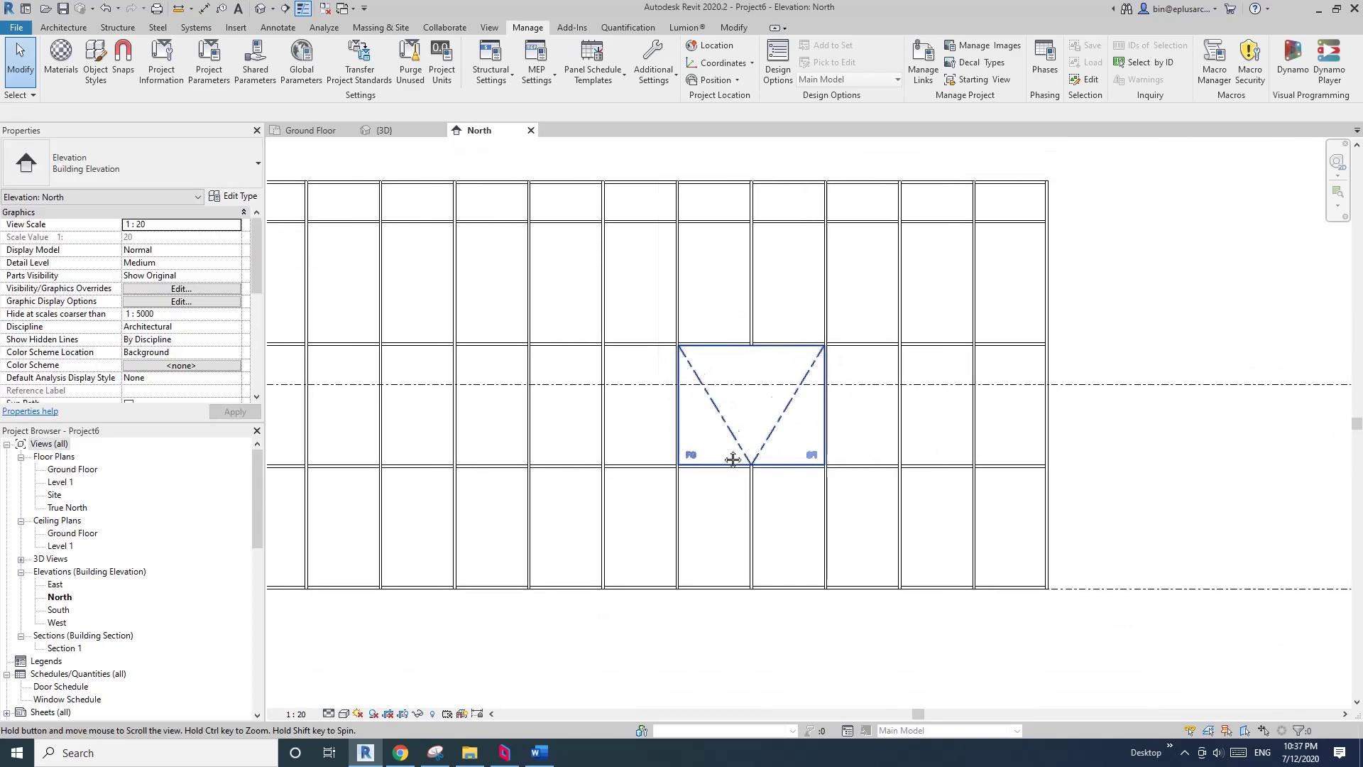
left_click(737, 447)
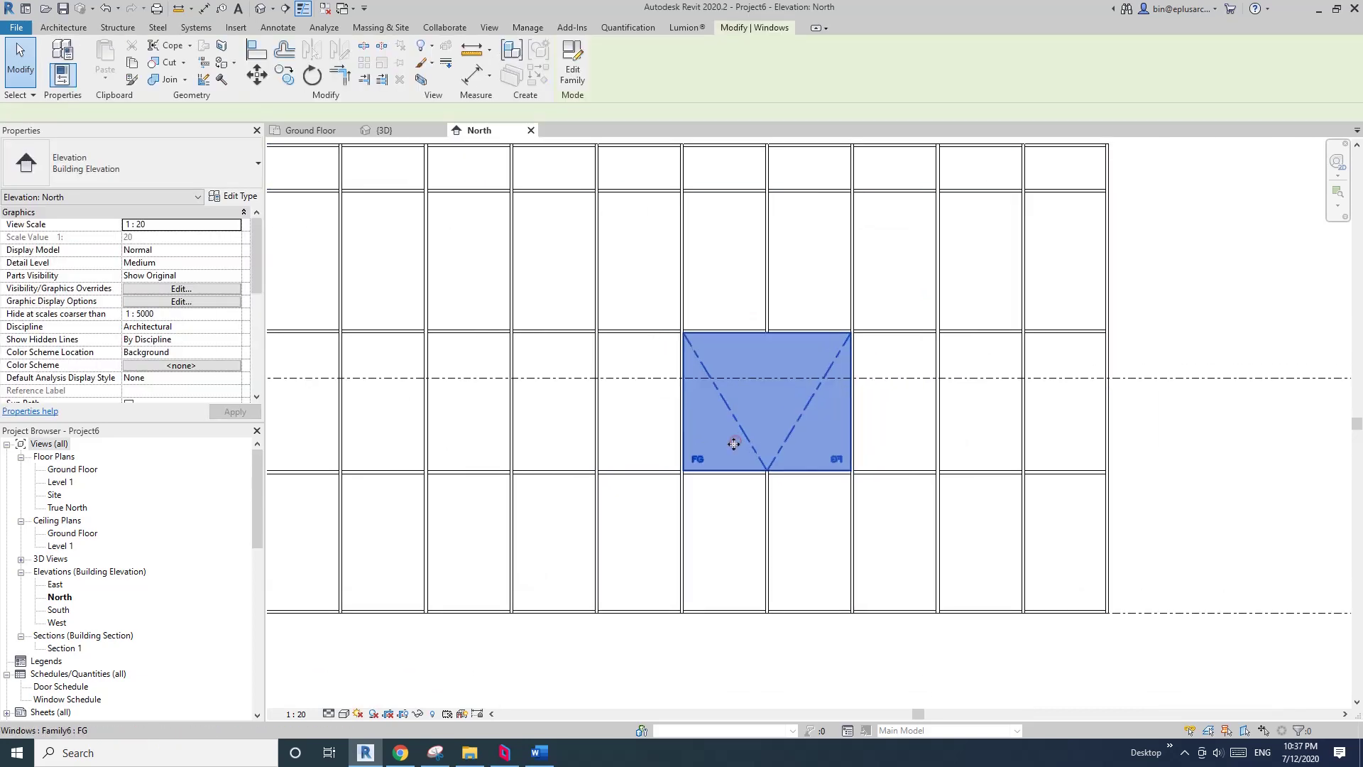
scroll(737, 447, "up", 1)
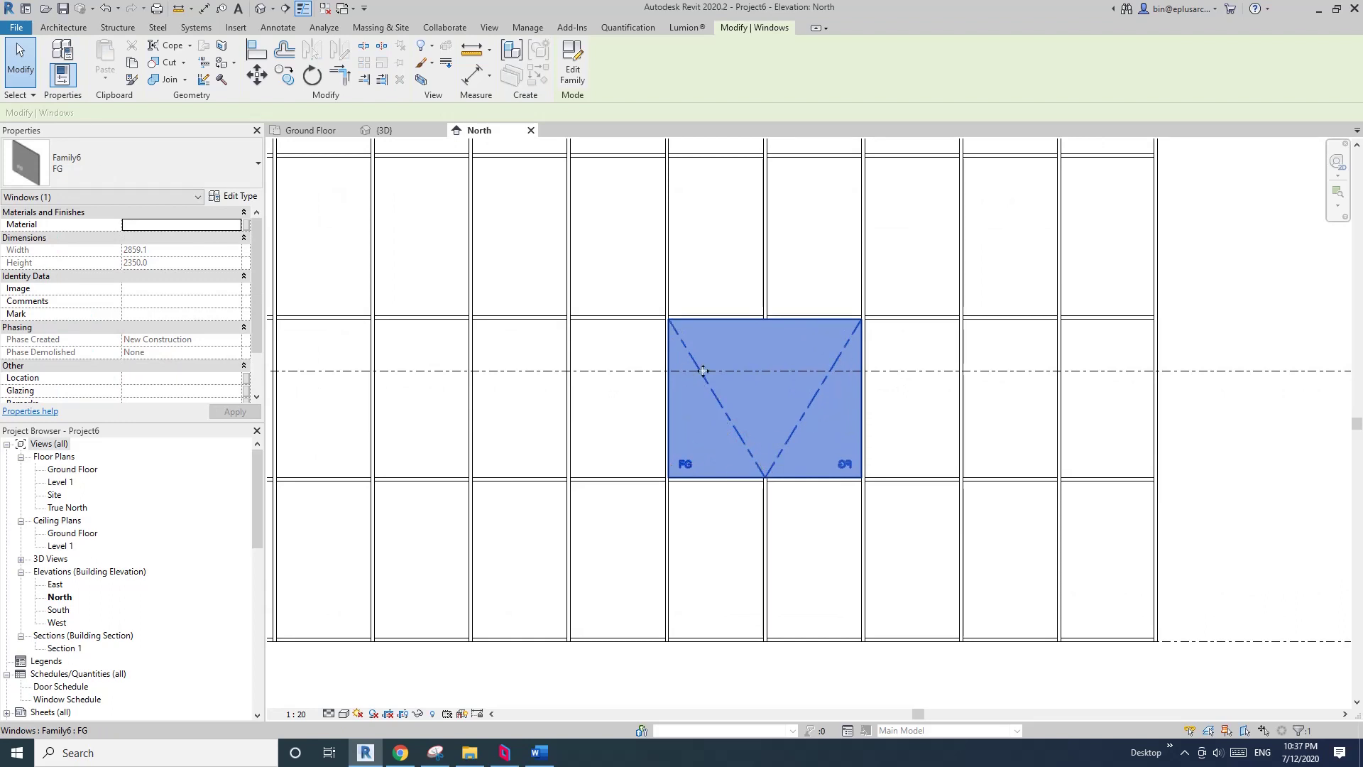
scroll(244, 240, "down", 2)
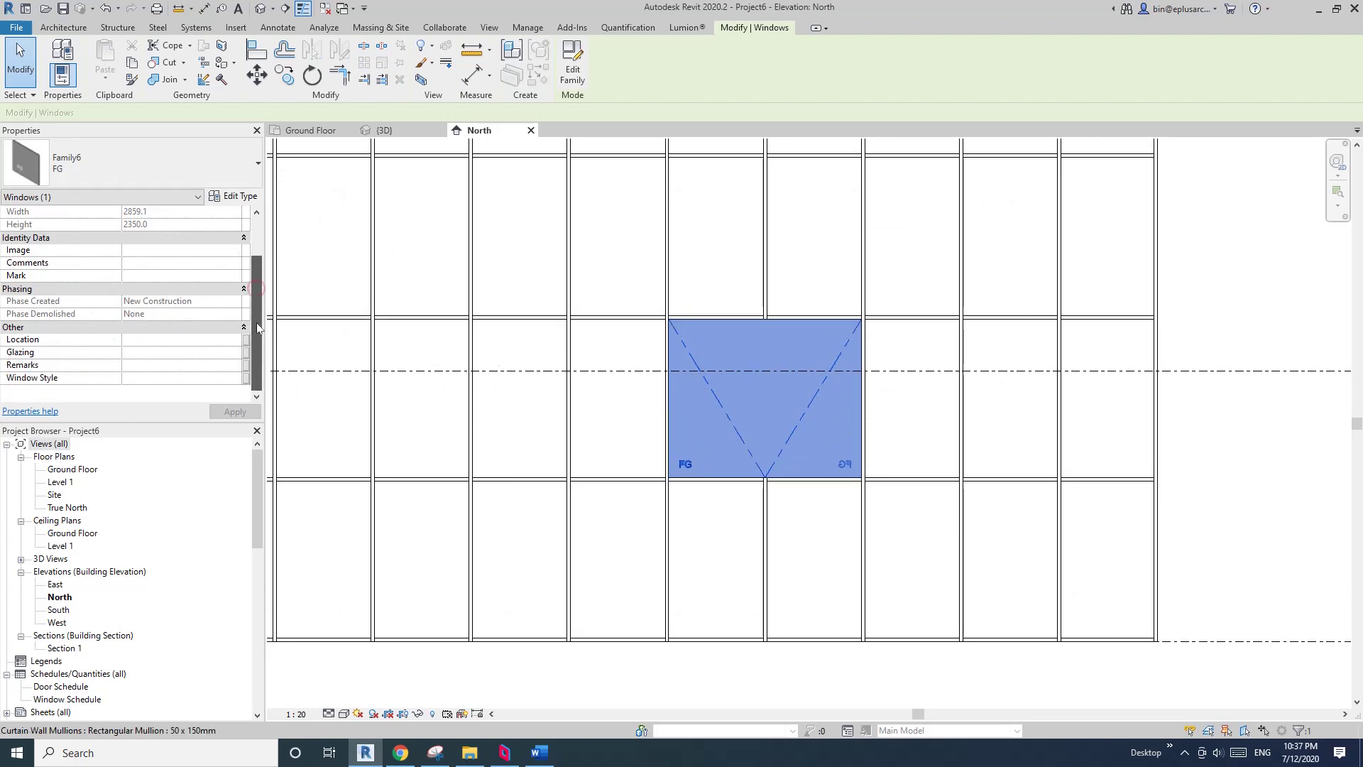
scroll(243, 240, "up", 2)
left_click(228, 195)
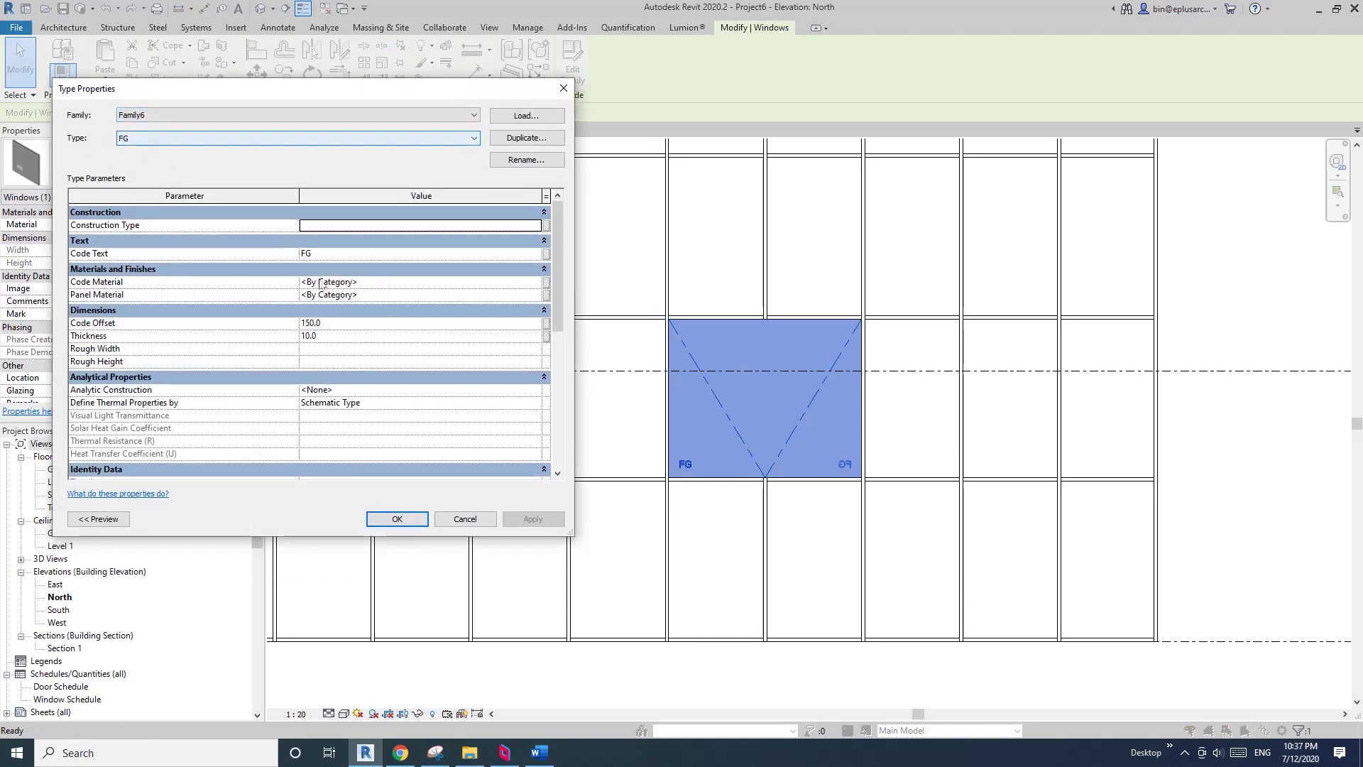
scroll(556, 273, "down", 5)
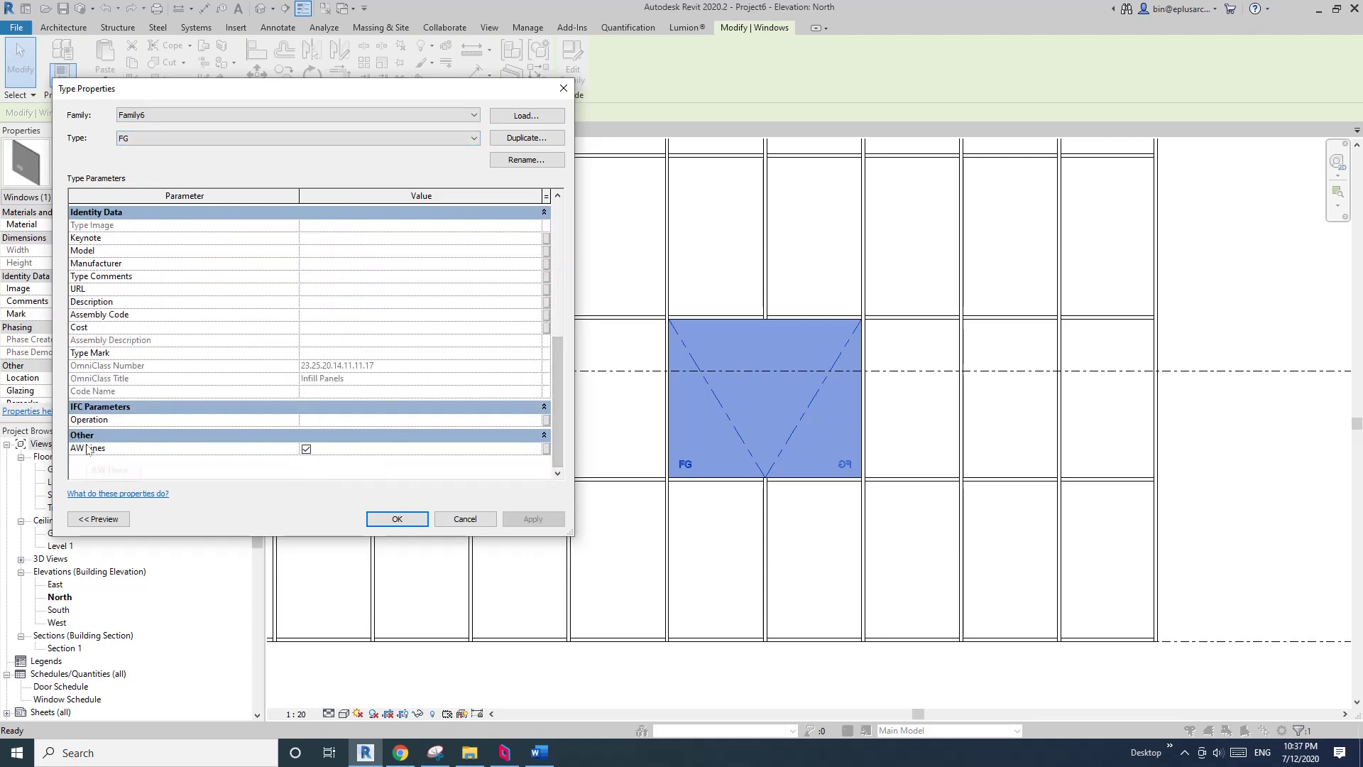
left_click(306, 449)
left_click(526, 519)
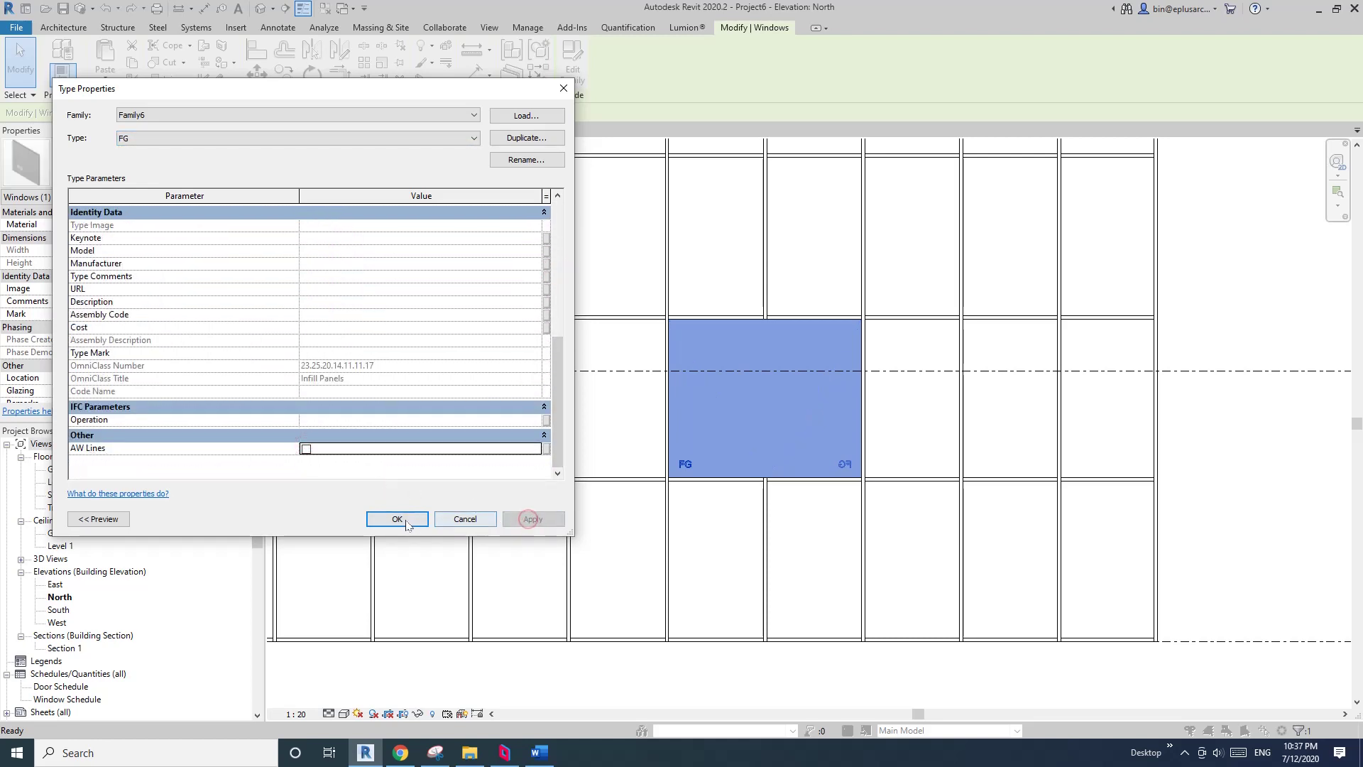
left_click(398, 519)
Step: Change the glazed system panel two bays left of the double-width panel, in the same row, to the Family6 FG type
middle_click_drag(706, 452, 676, 416)
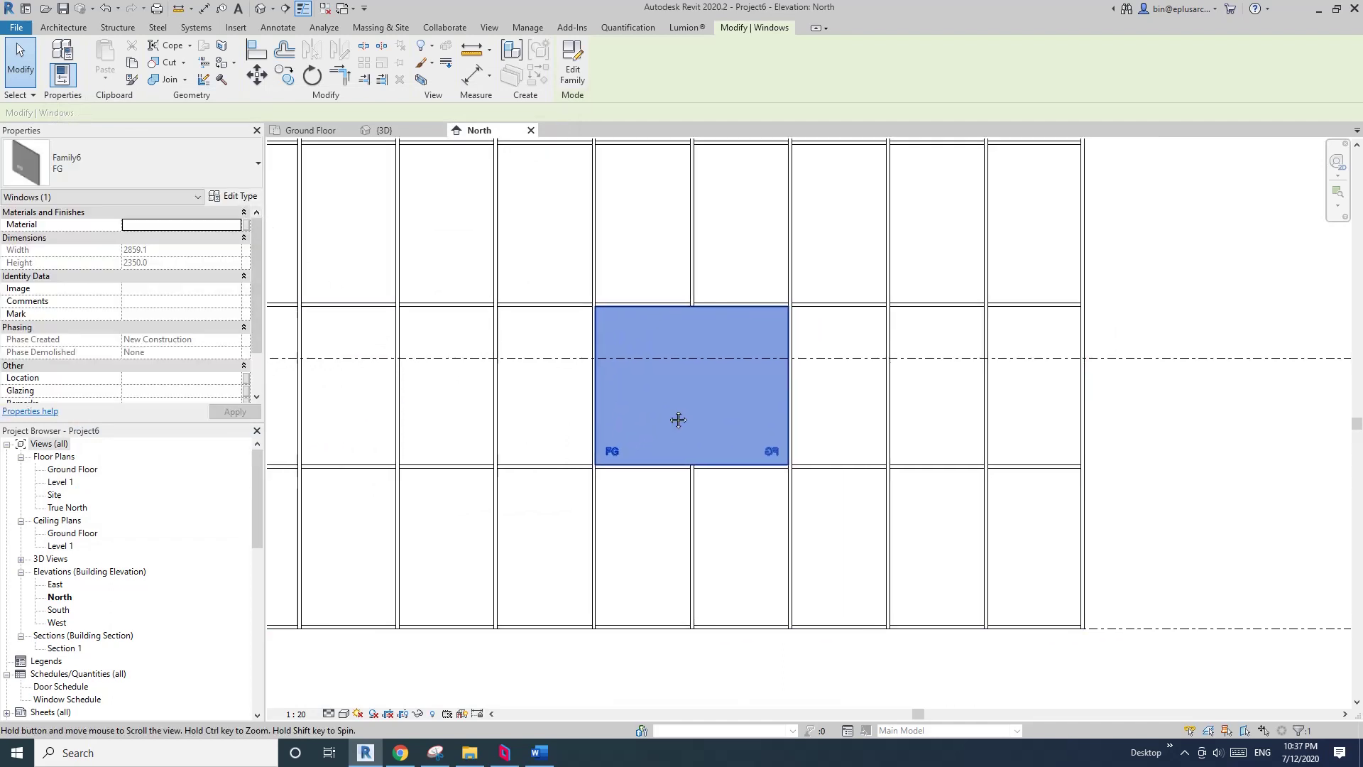
left_click(443, 407)
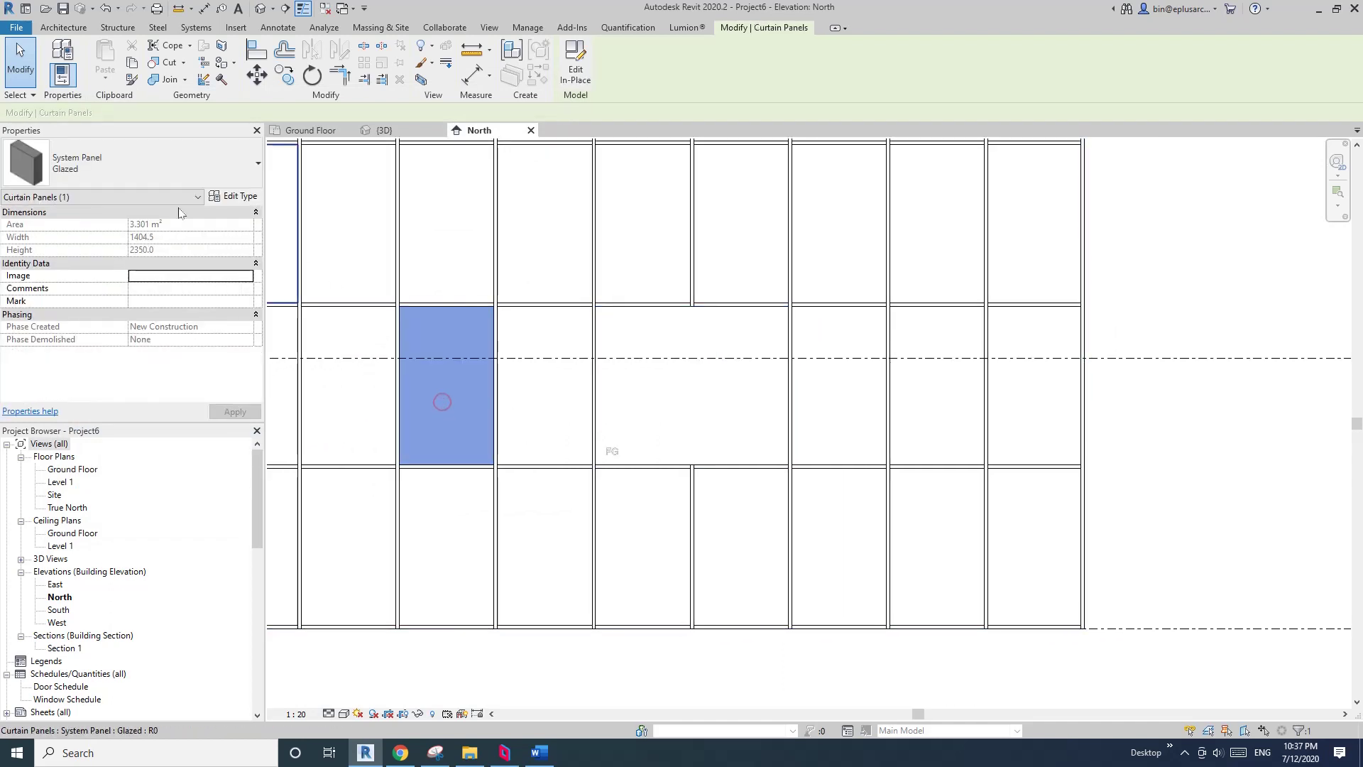
left_click(152, 165)
left_click(35, 409)
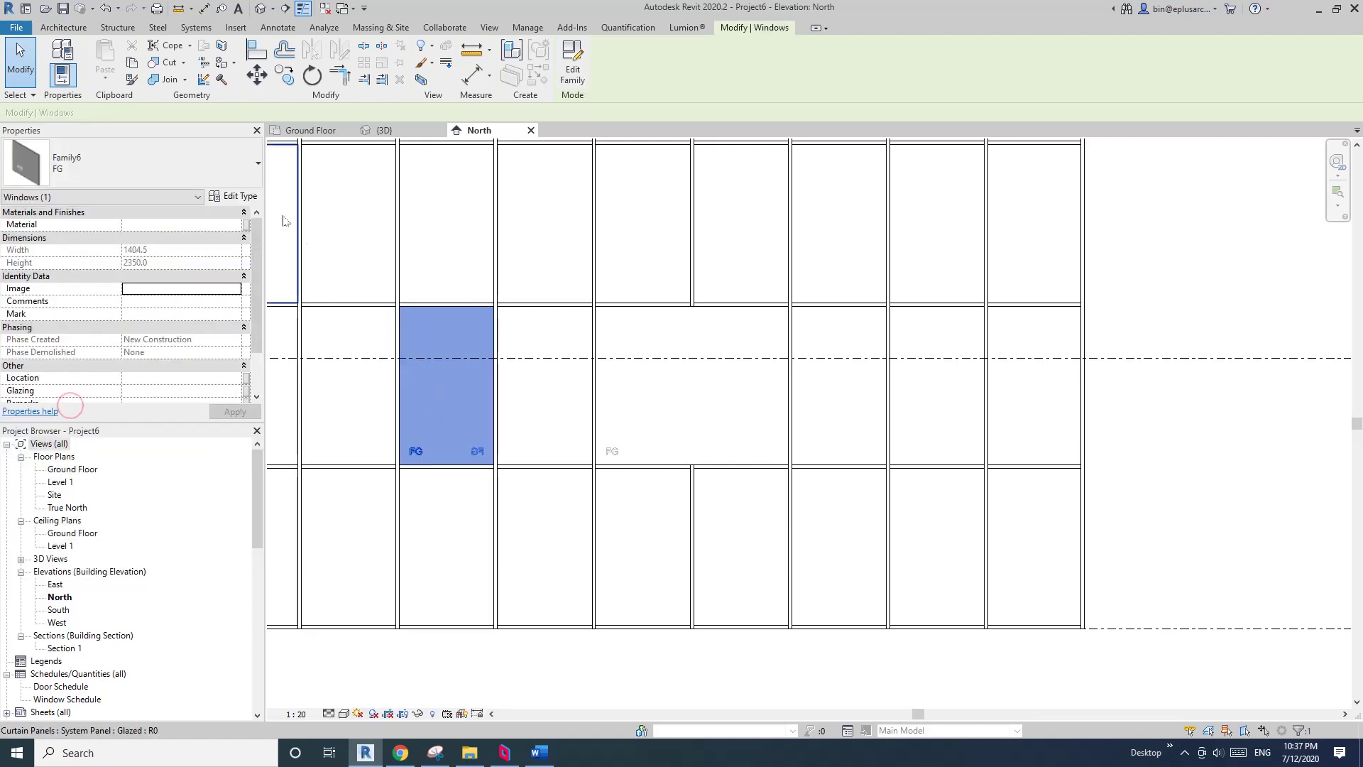
Step: Duplicate the selected window panel's FG type as a new type named AW
left_click(236, 198)
left_click(518, 138)
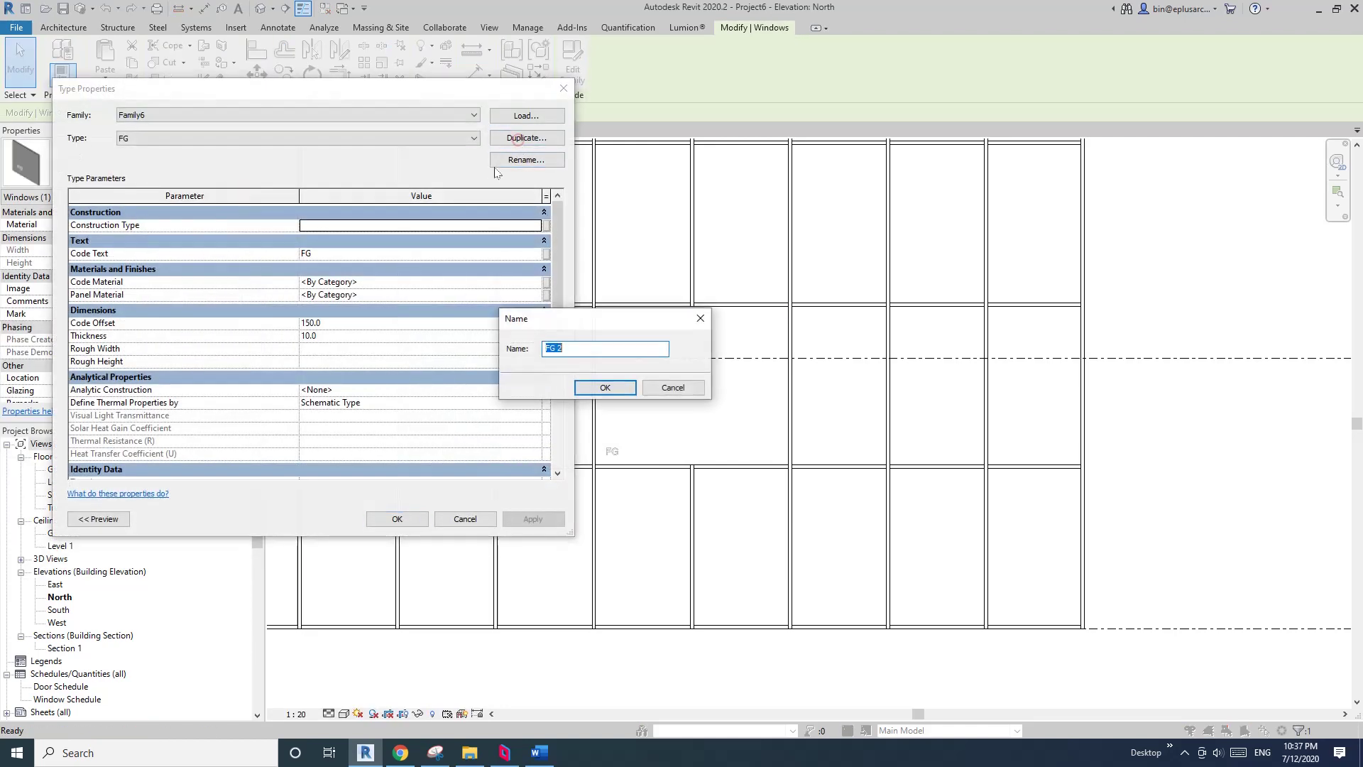
type("AW")
left_click(604, 387)
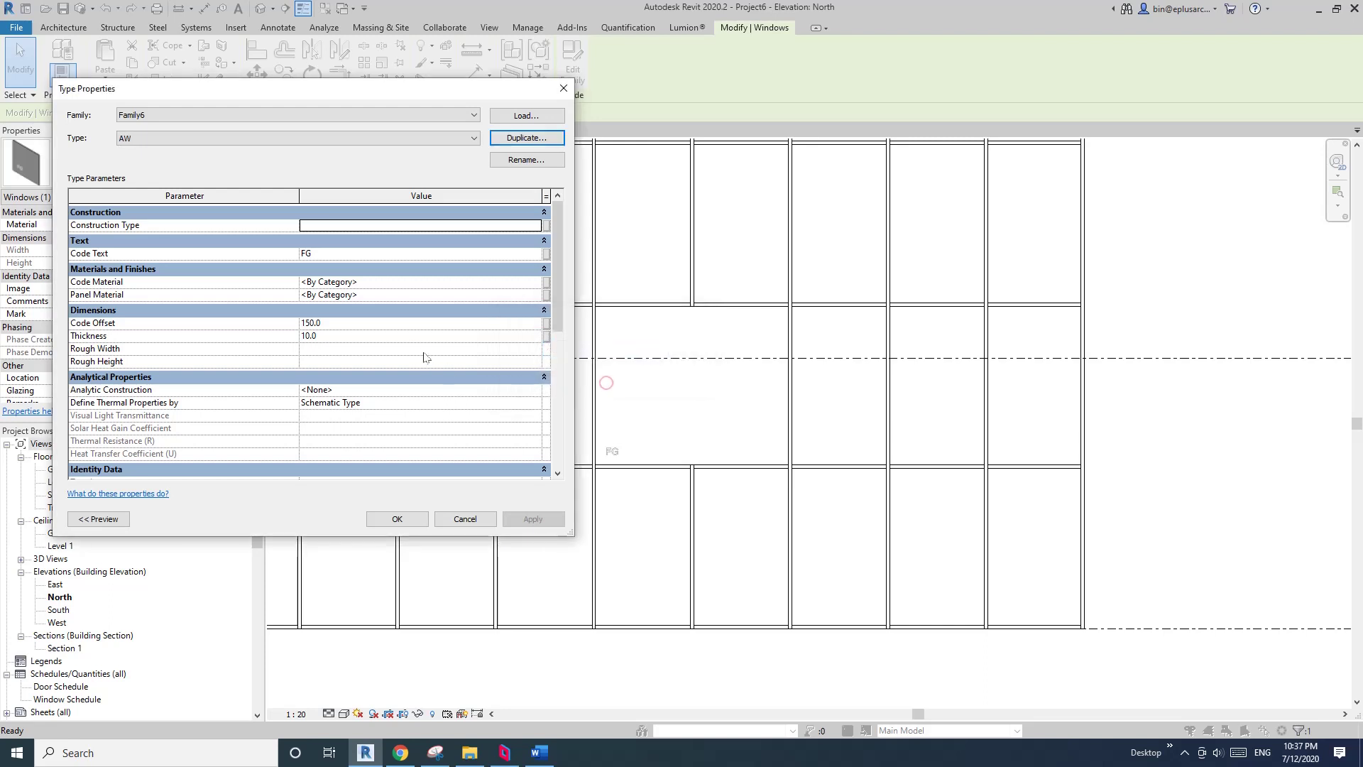
Step: Set the Code Text type parameter of the AW type to AWNING
left_click(342, 253)
left_click(536, 254)
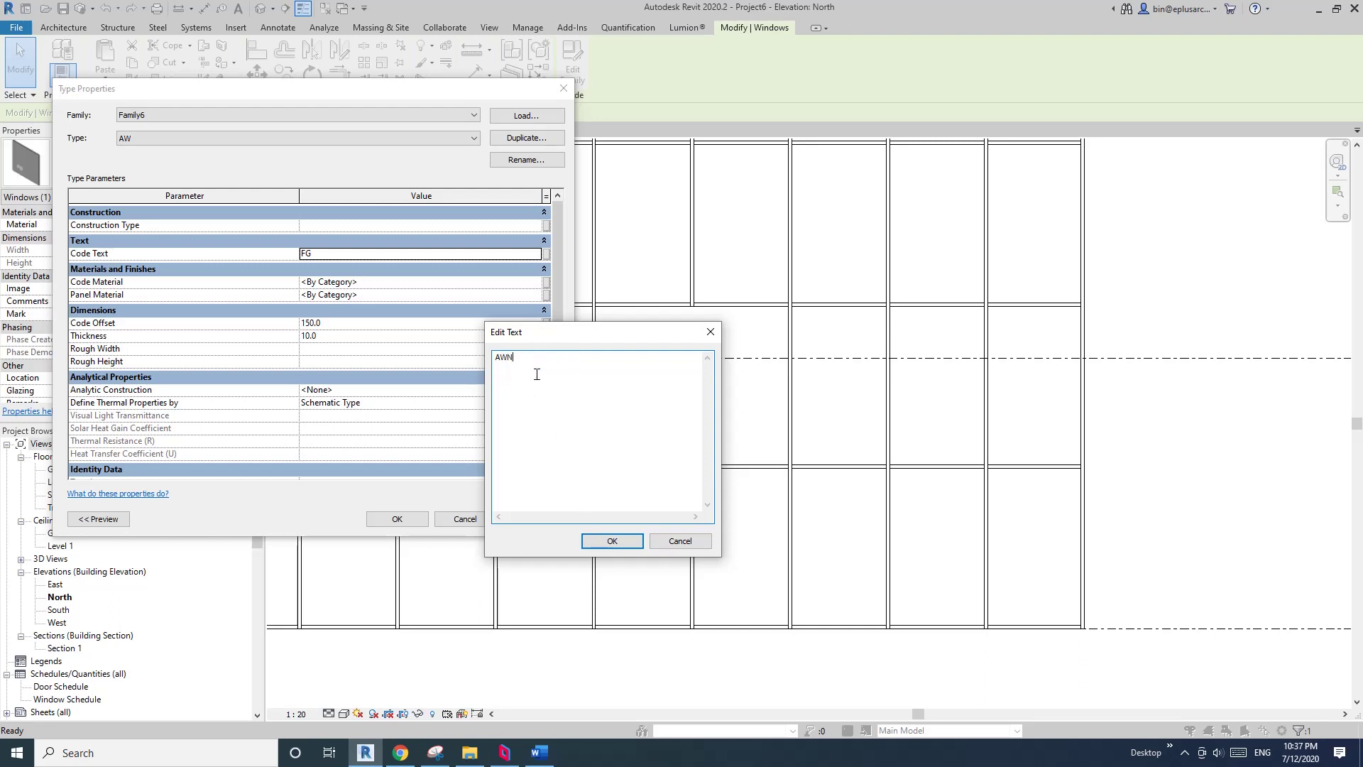
left_click(612, 540)
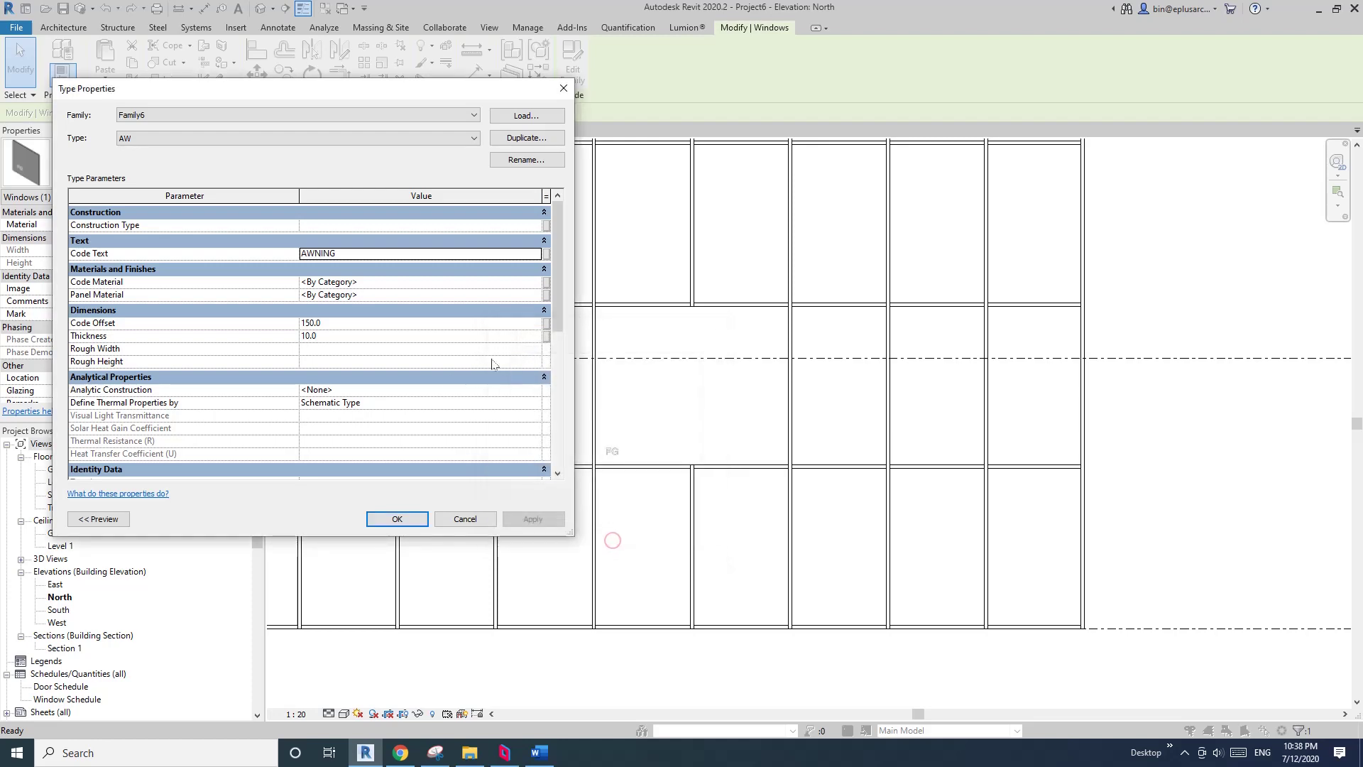
Step: Turn on the AW Lines type parameter for the AW type and apply the type changes
left_click(560, 355)
left_click(309, 453)
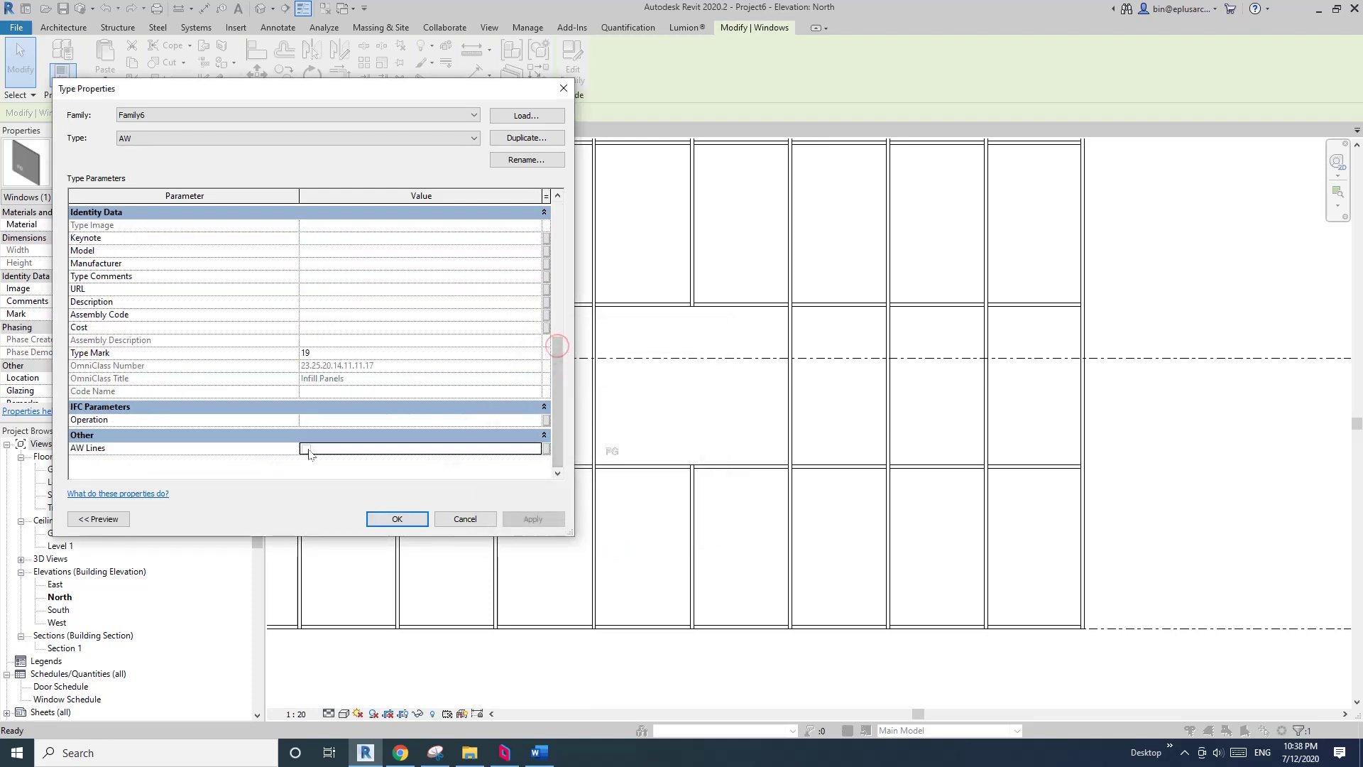
left_click(397, 518)
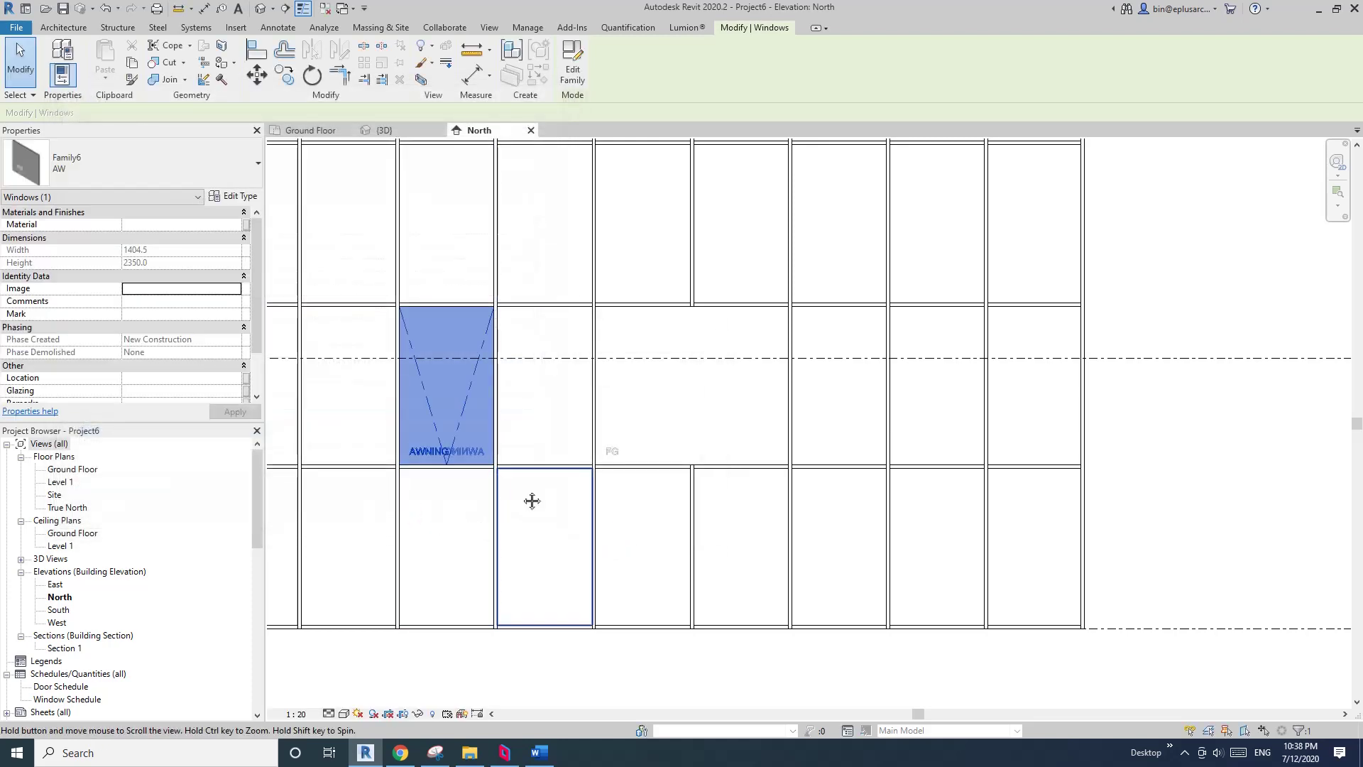
key("Escape")
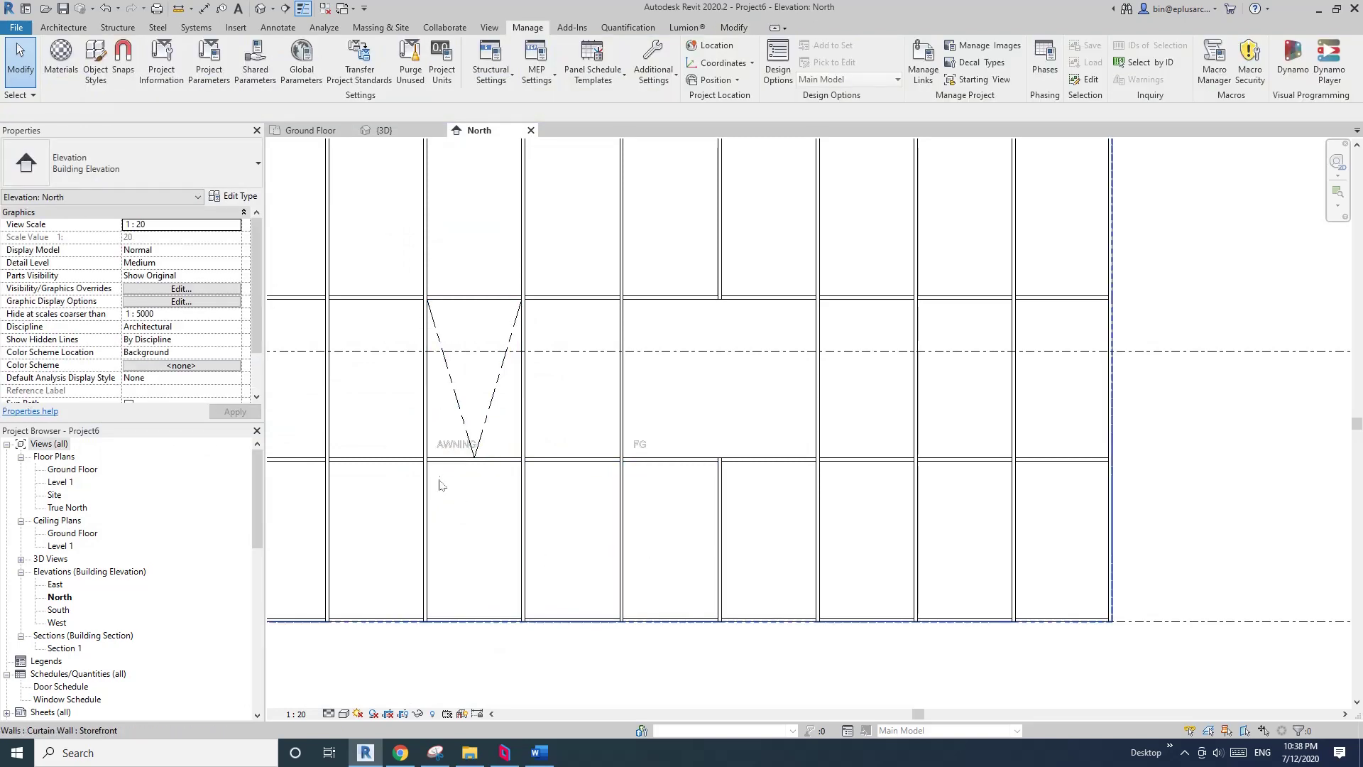
Step: Change the Code Text type parameter of the awning window panel to AW
left_click(469, 447)
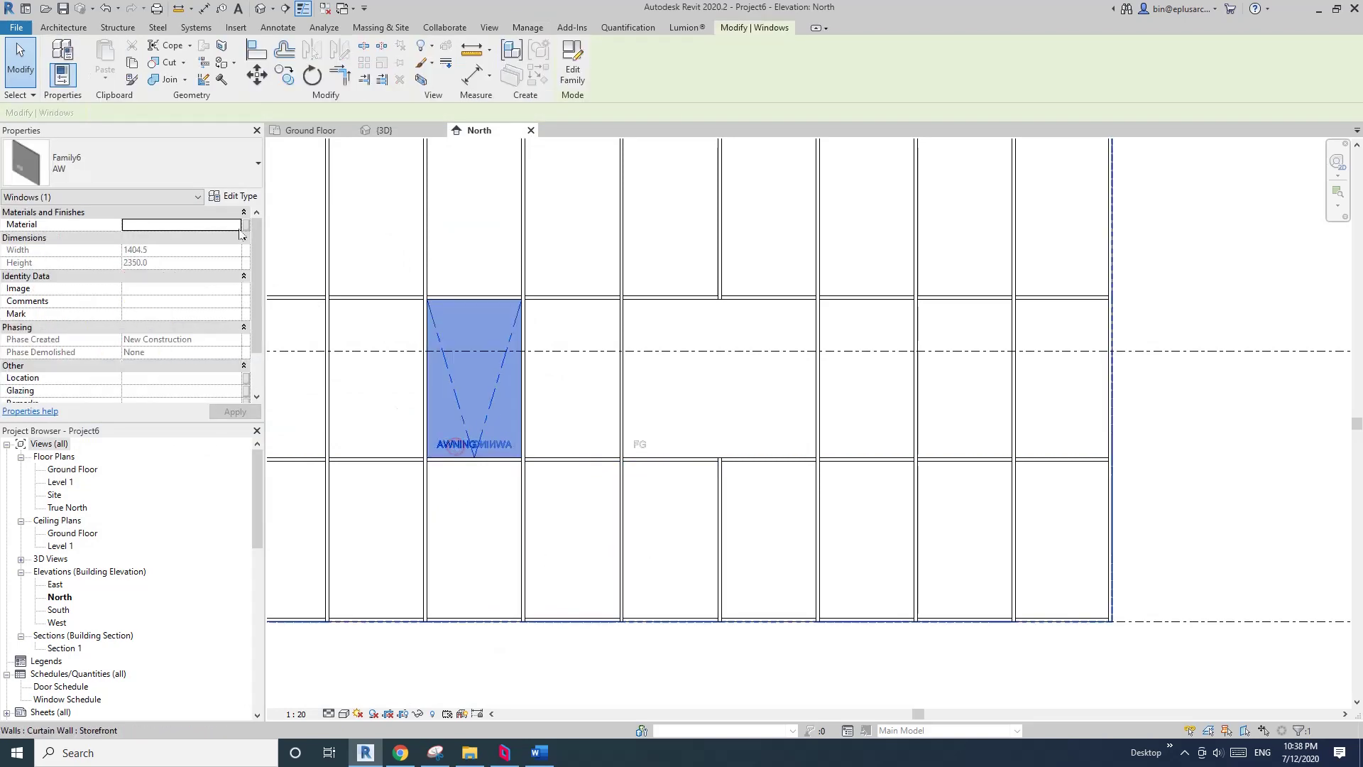
left_click(229, 197)
left_click(421, 257)
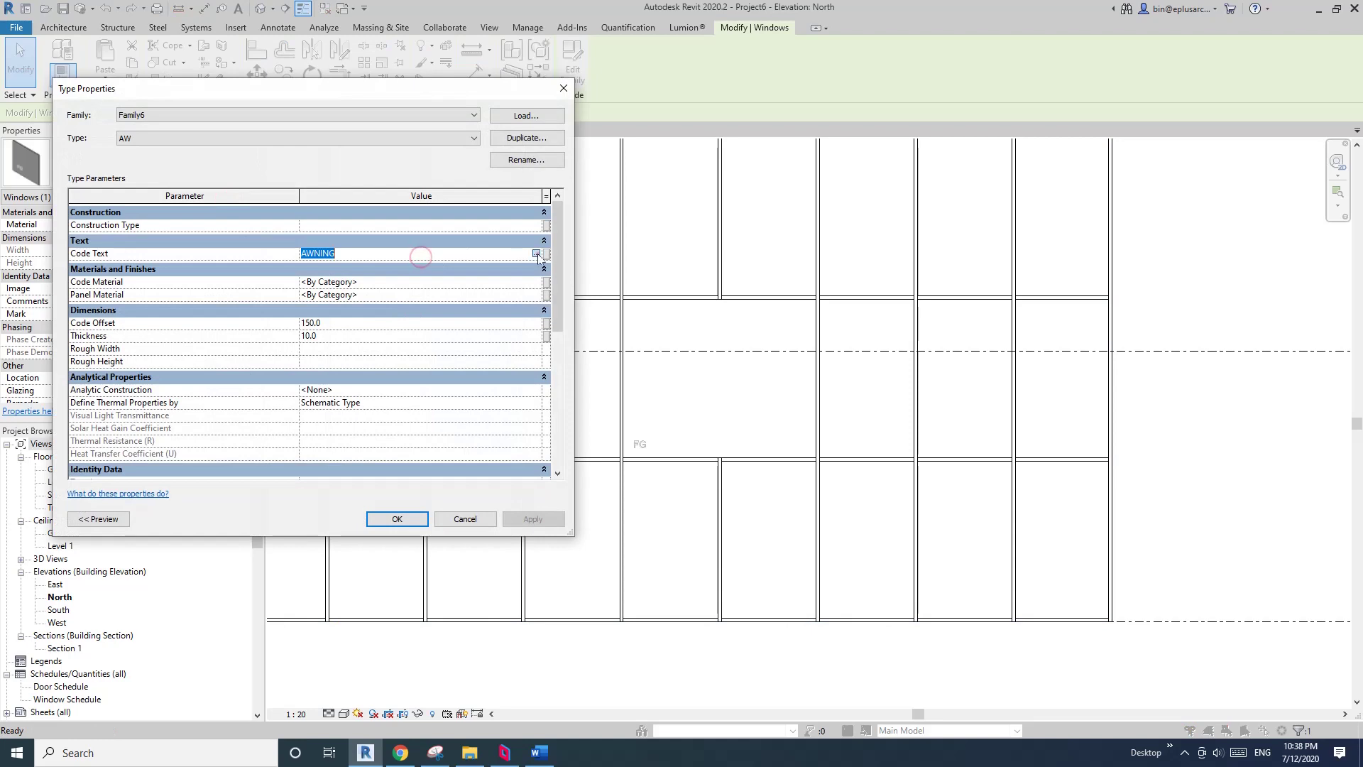
left_click(537, 254)
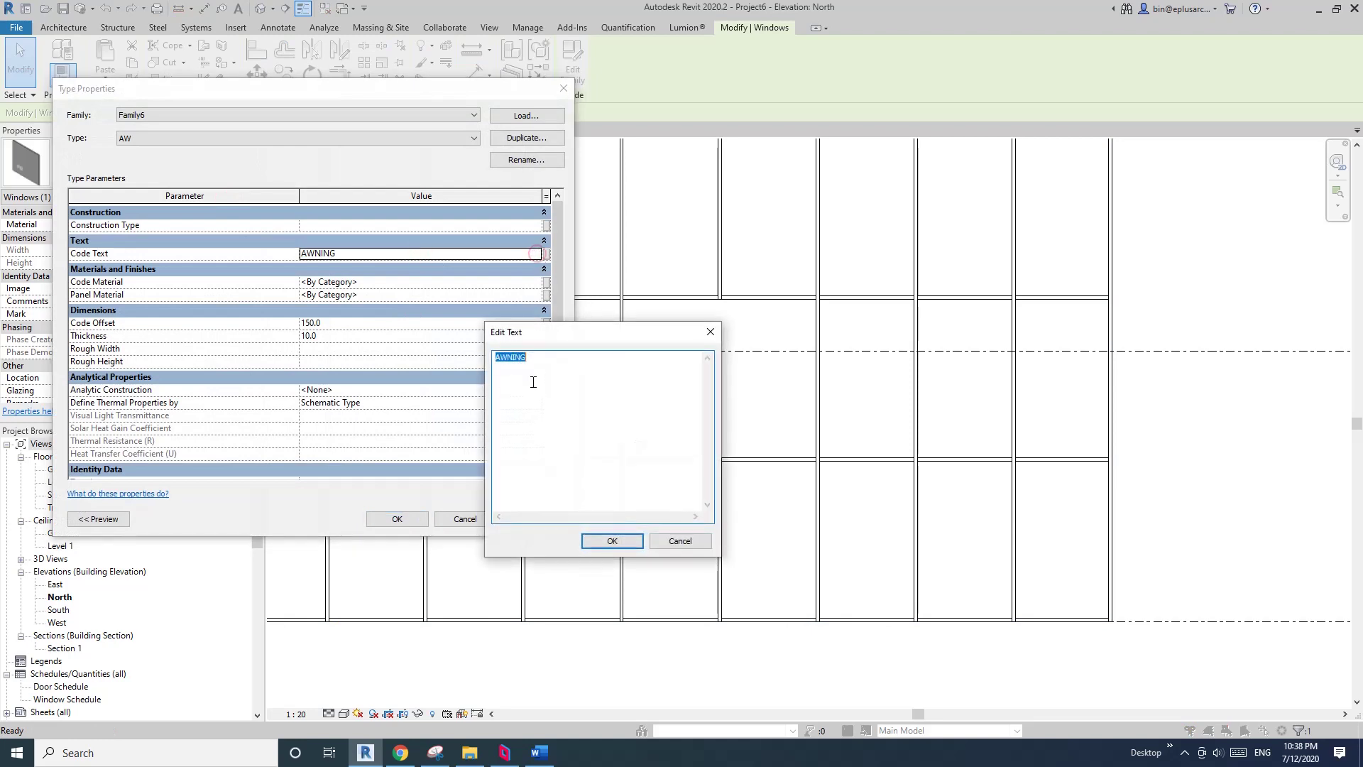
left_click(626, 543)
left_click(397, 518)
left_click(475, 553)
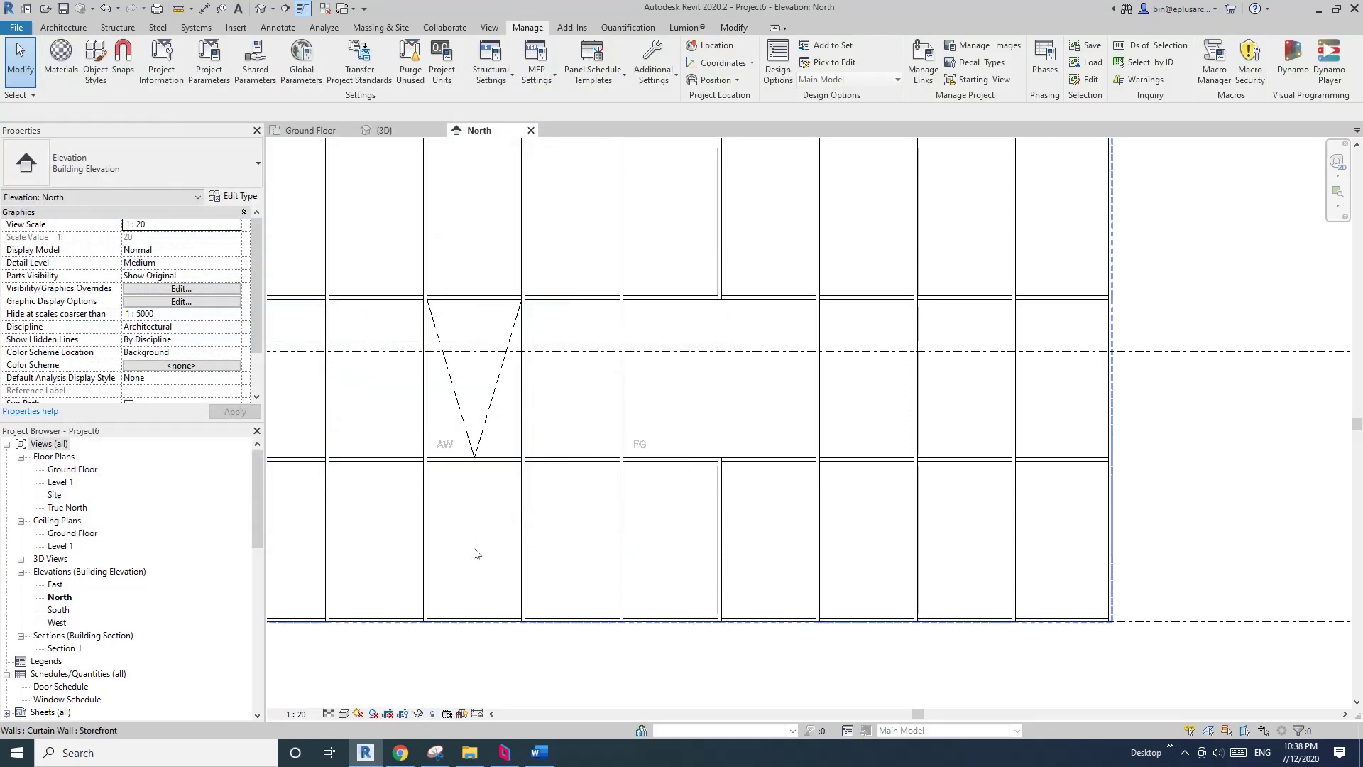
Step: Compare the AW and FG panels in the North elevation and review the Family6 types available for the AW panel
middle_click_drag(475, 553, 544, 542)
scroll(554, 497, "up", 1)
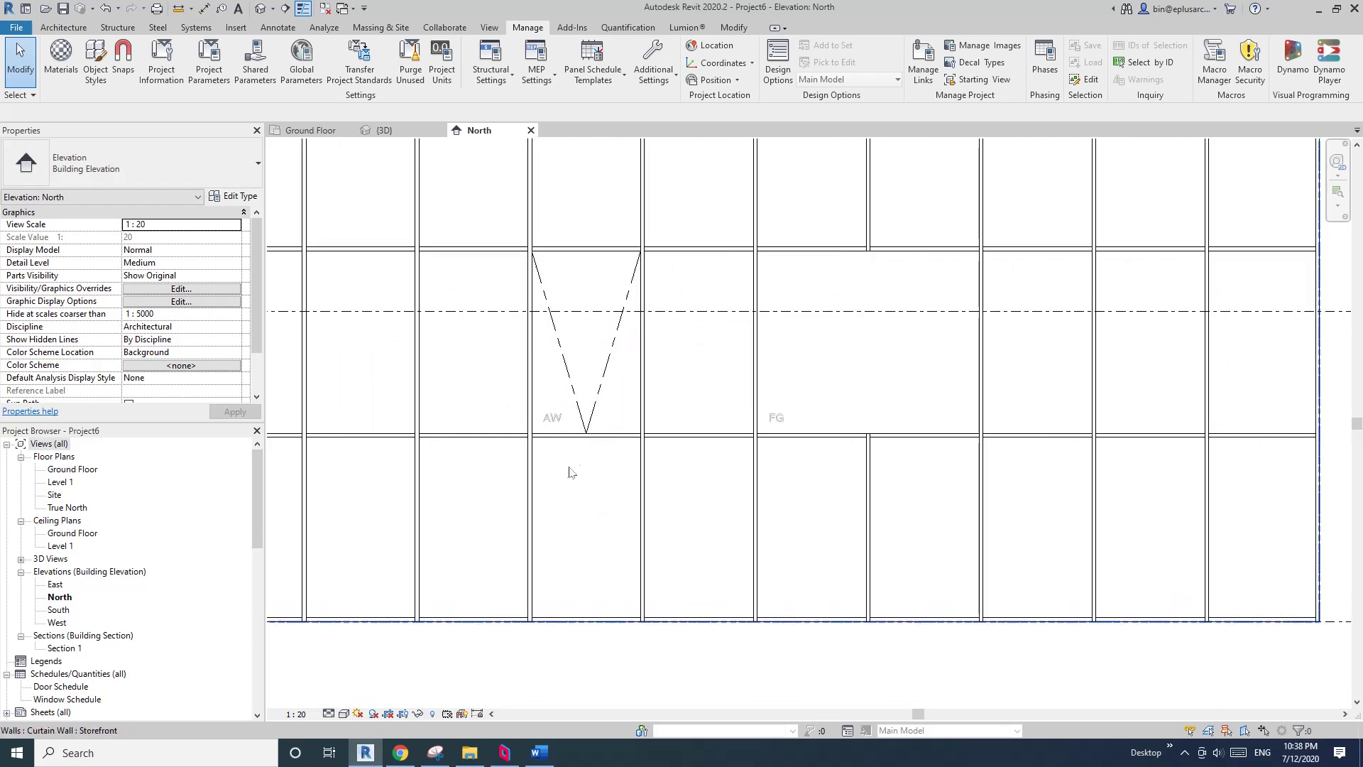
left_click(612, 389)
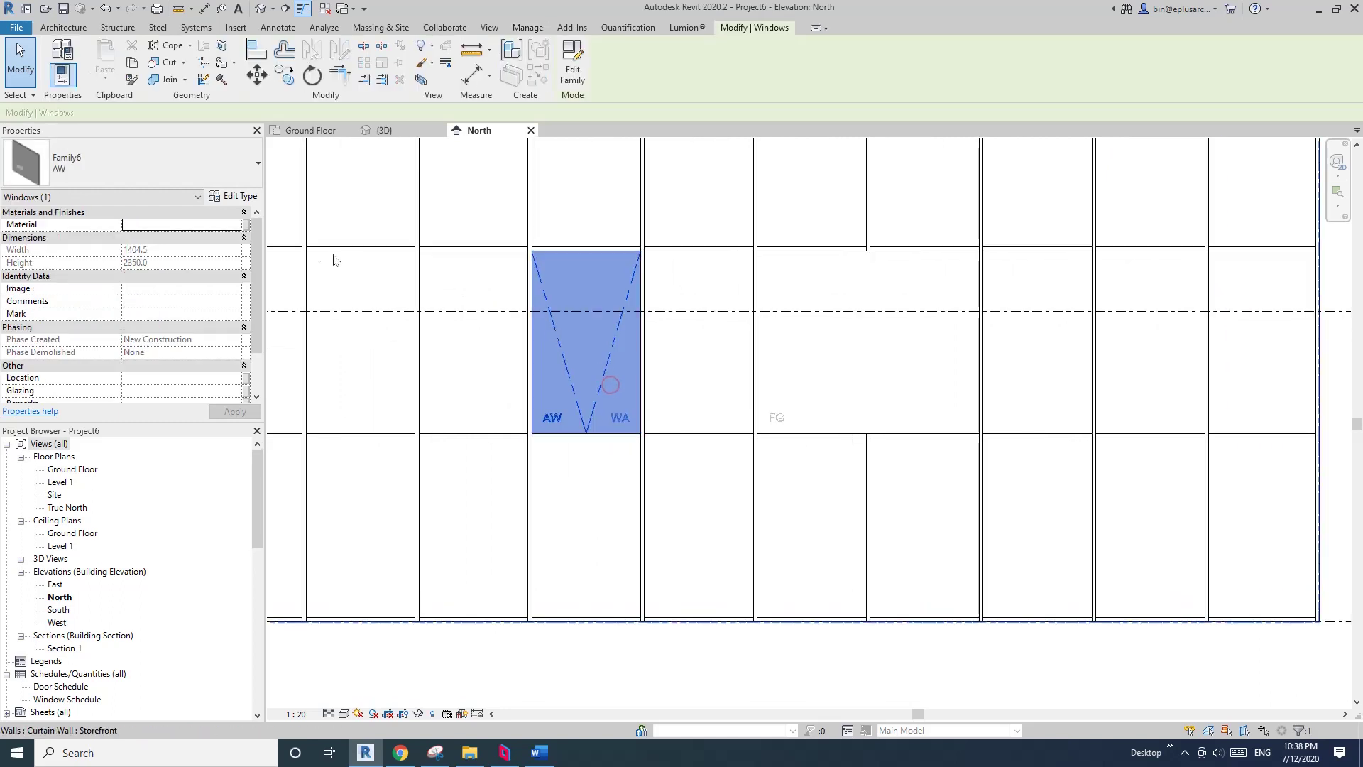
left_click(816, 350, "ctrl")
left_click(633, 355)
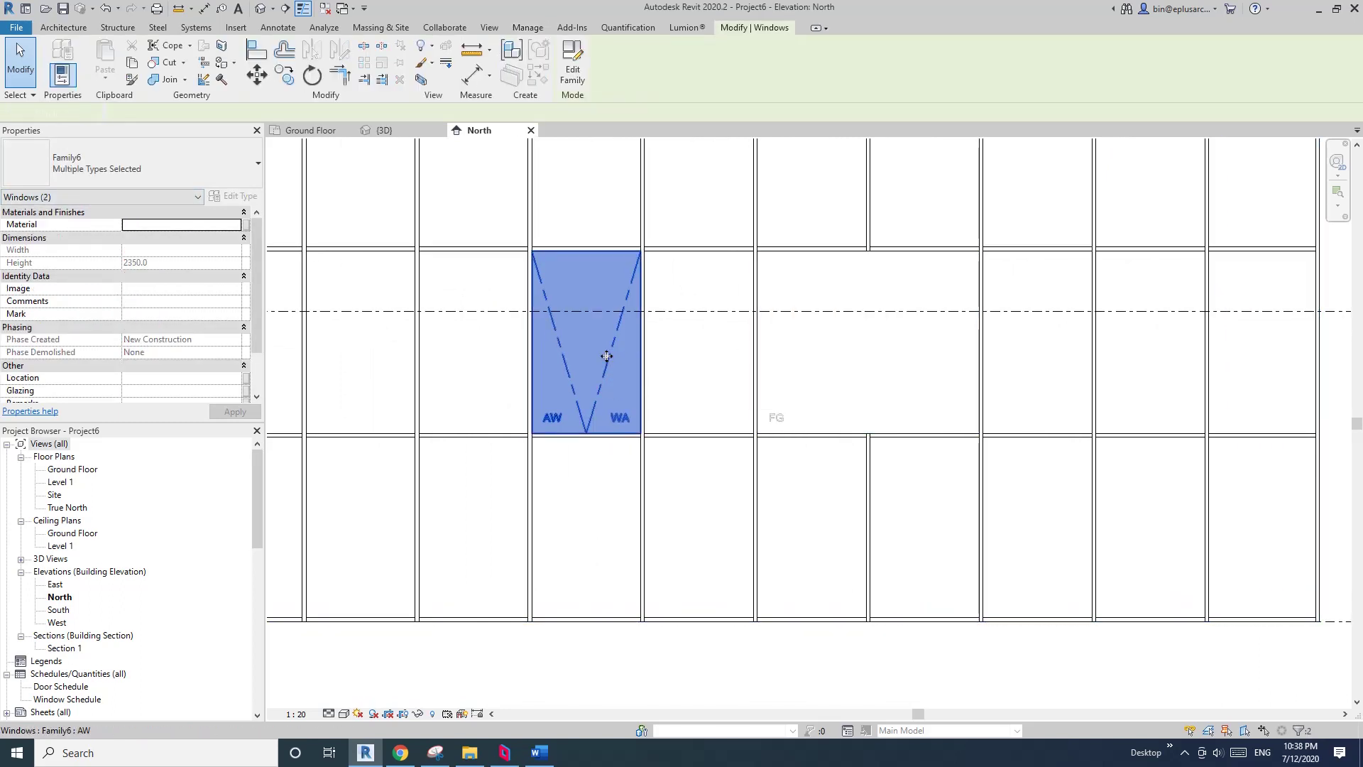
left_click(142, 178)
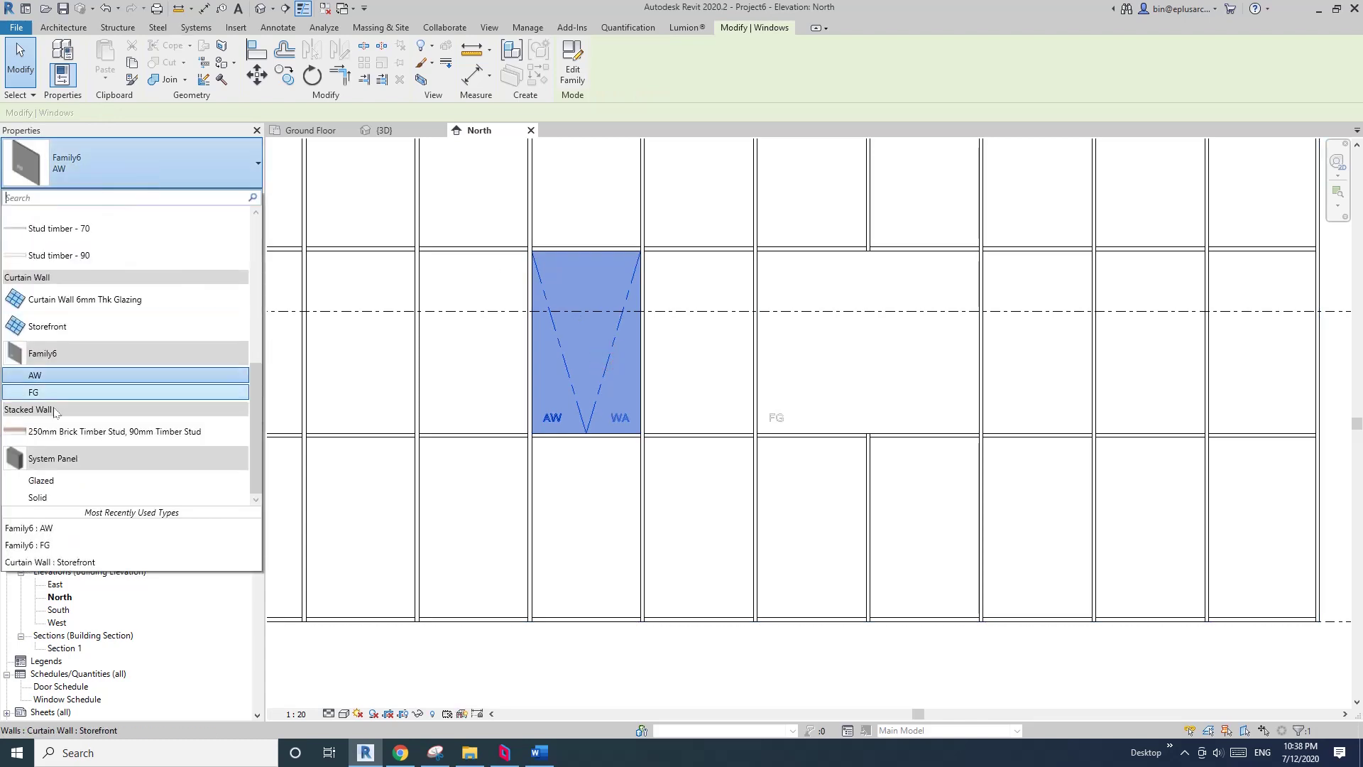
key("Escape")
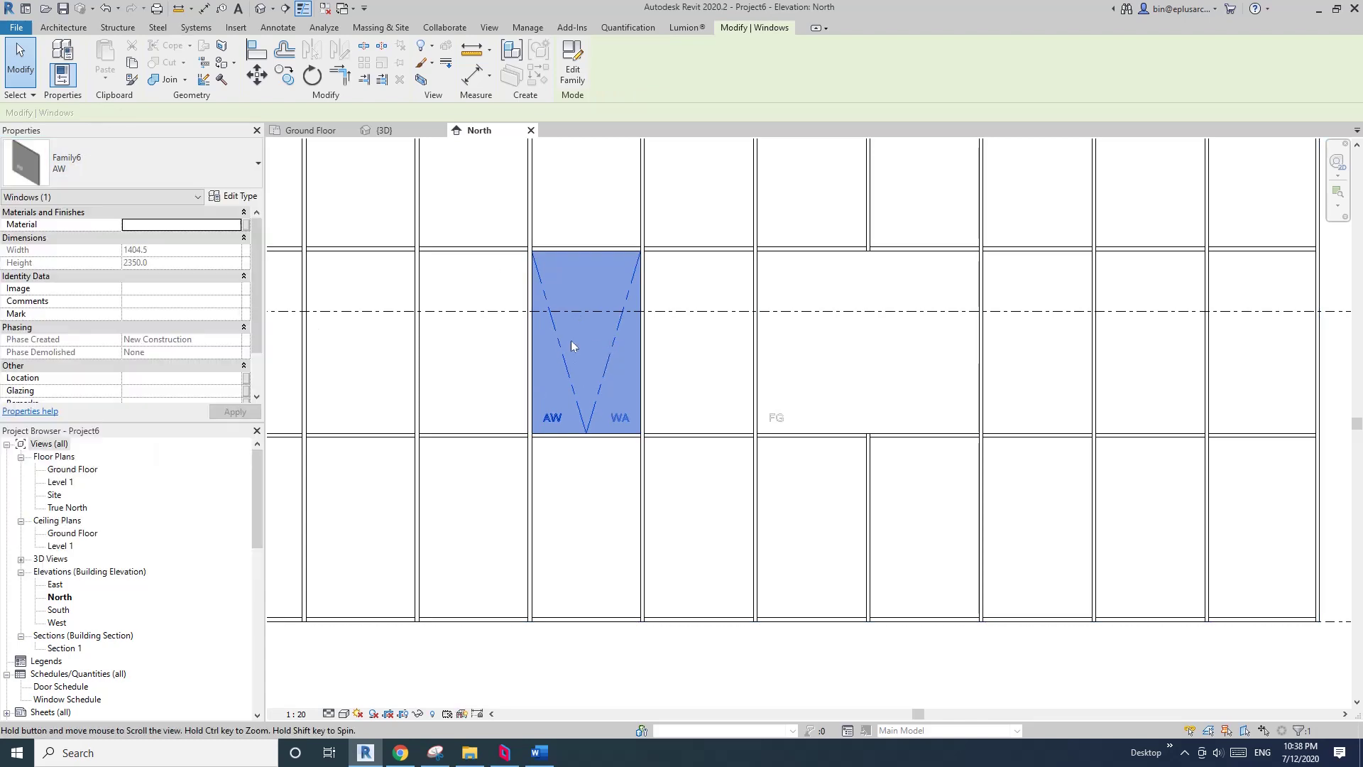
key("Escape")
Step: Change the glazed system panel two bays left of the AW panel, in the same row, to the Family6 AW type
middle_click_drag(609, 357, 693, 396)
scroll(555, 389, "down", 2)
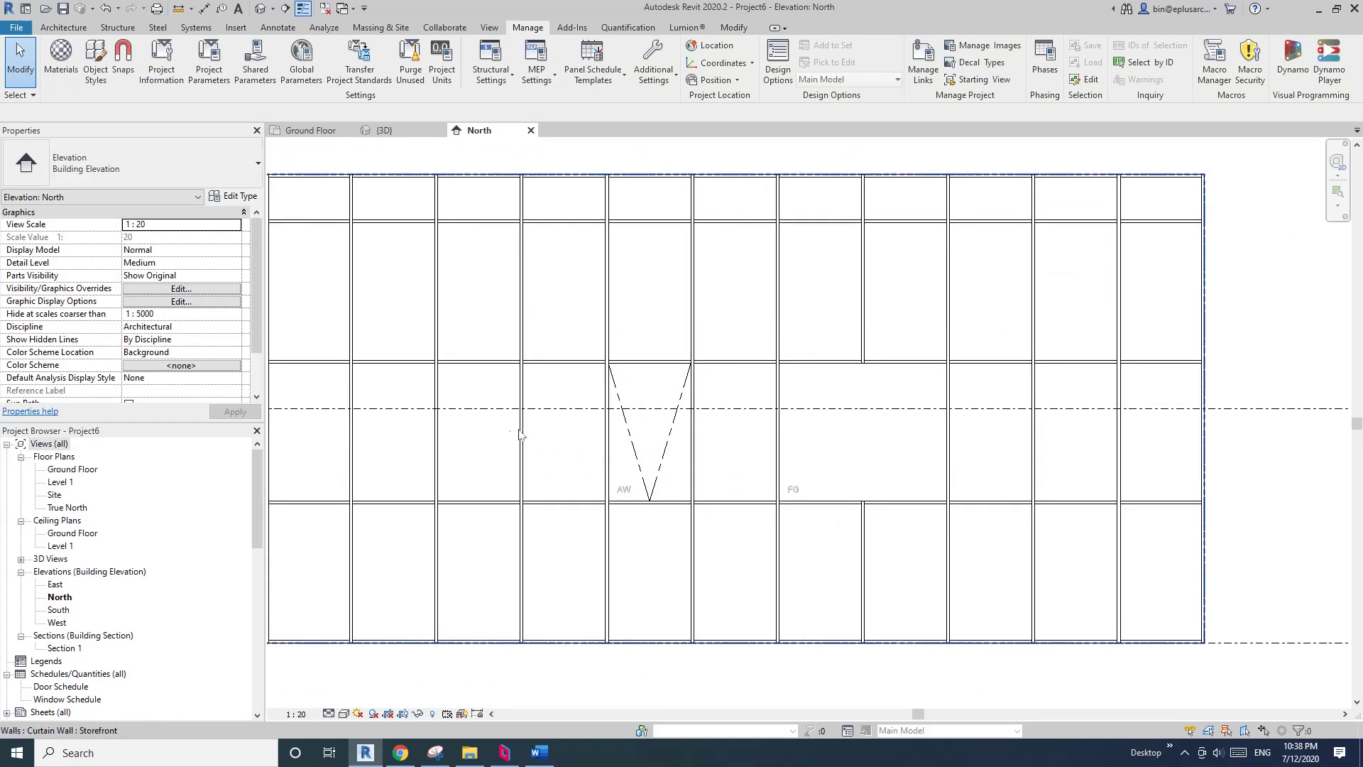
left_click(481, 447)
left_click(172, 180)
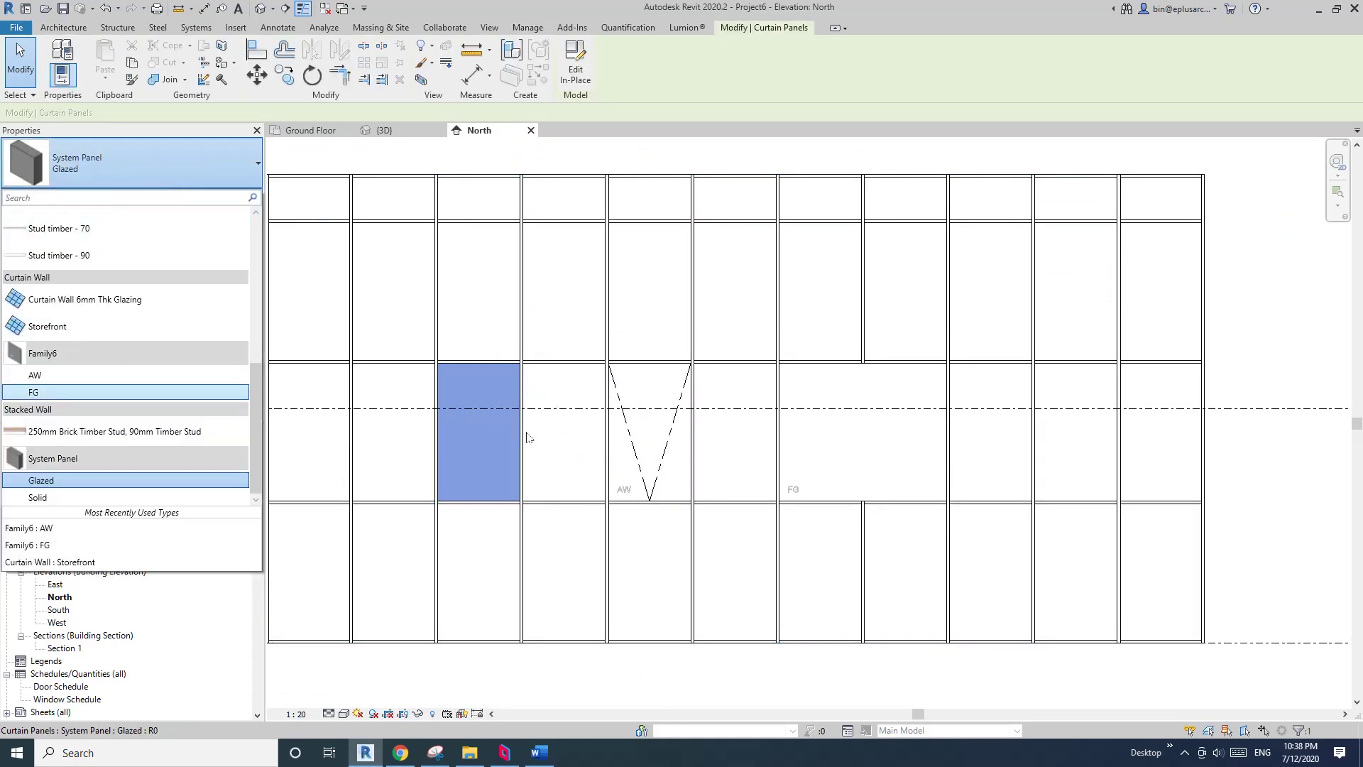
left_click(105, 375)
middle_click_drag(398, 426, 478, 426)
key("Escape")
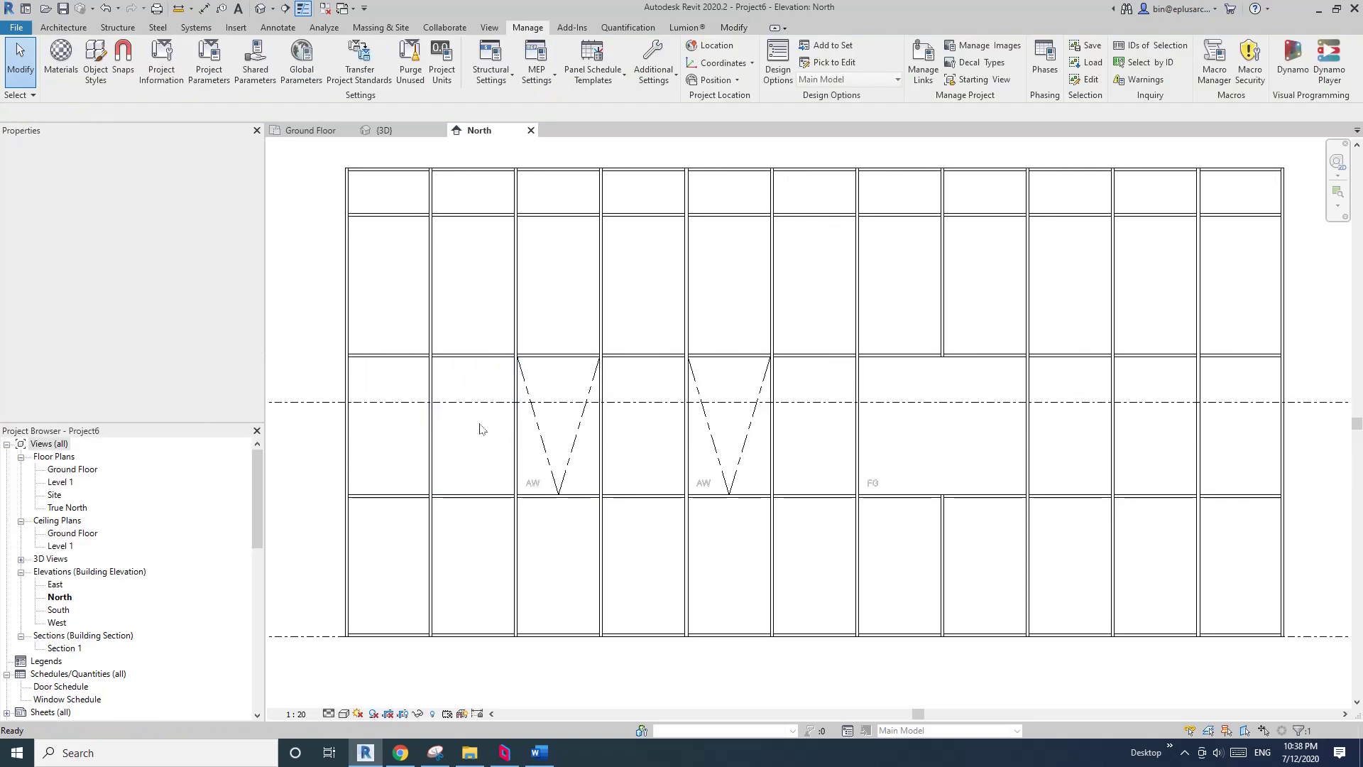
Step: Change the glazed system panel directly left of the leftmost AW panel to the Family6 FG type
left_click(448, 434)
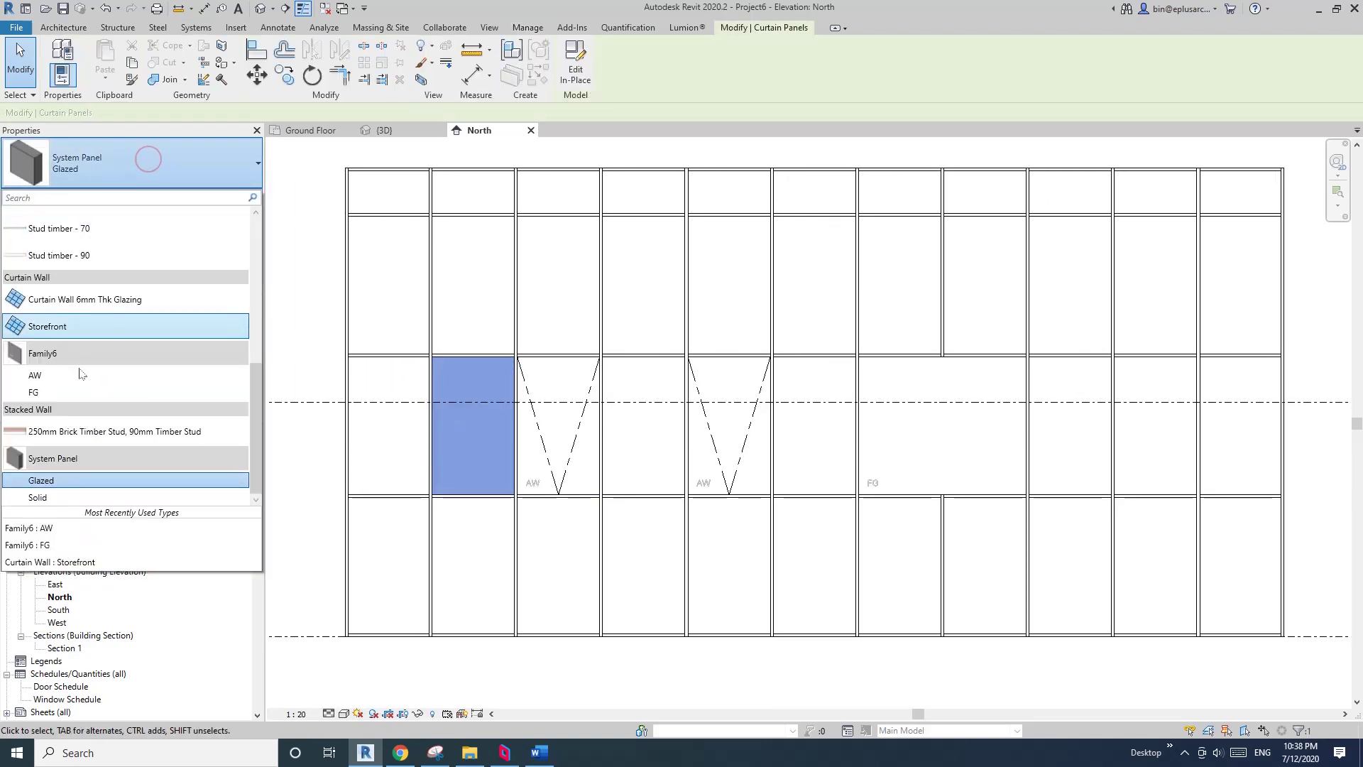
left_click(34, 391)
key("Escape")
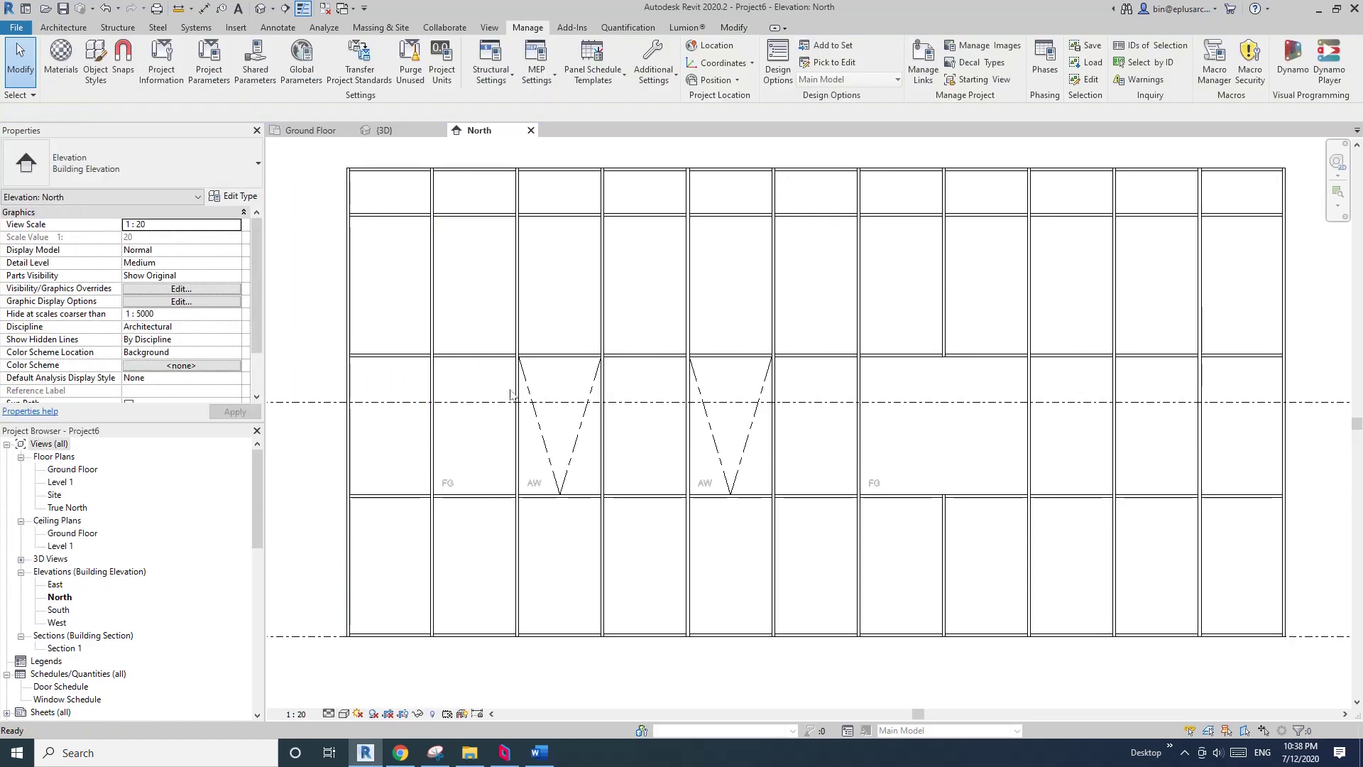
Step: Open the 3D view and inspect the code text on the AW and FG window panels up close
left_click(260, 9)
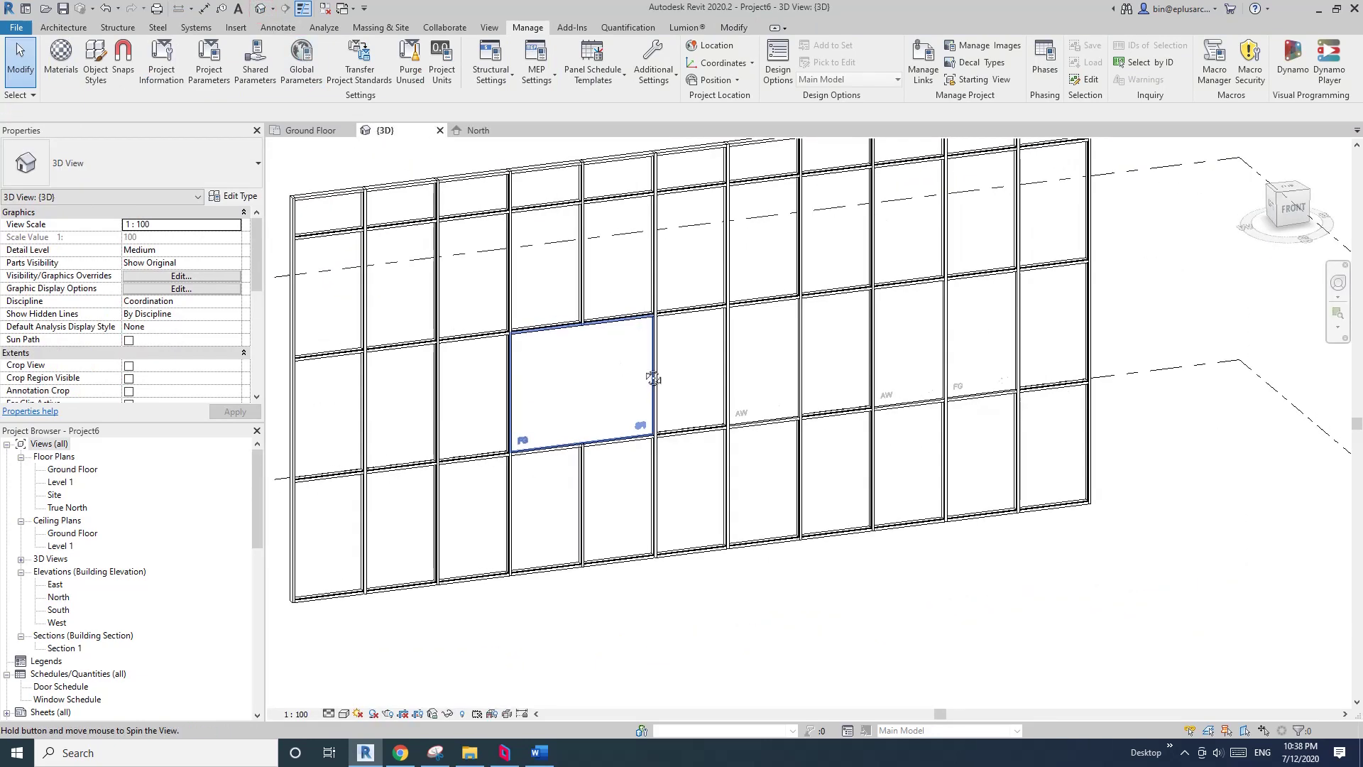
left_click(617, 380)
scroll(923, 341, "up", 3)
key("Escape")
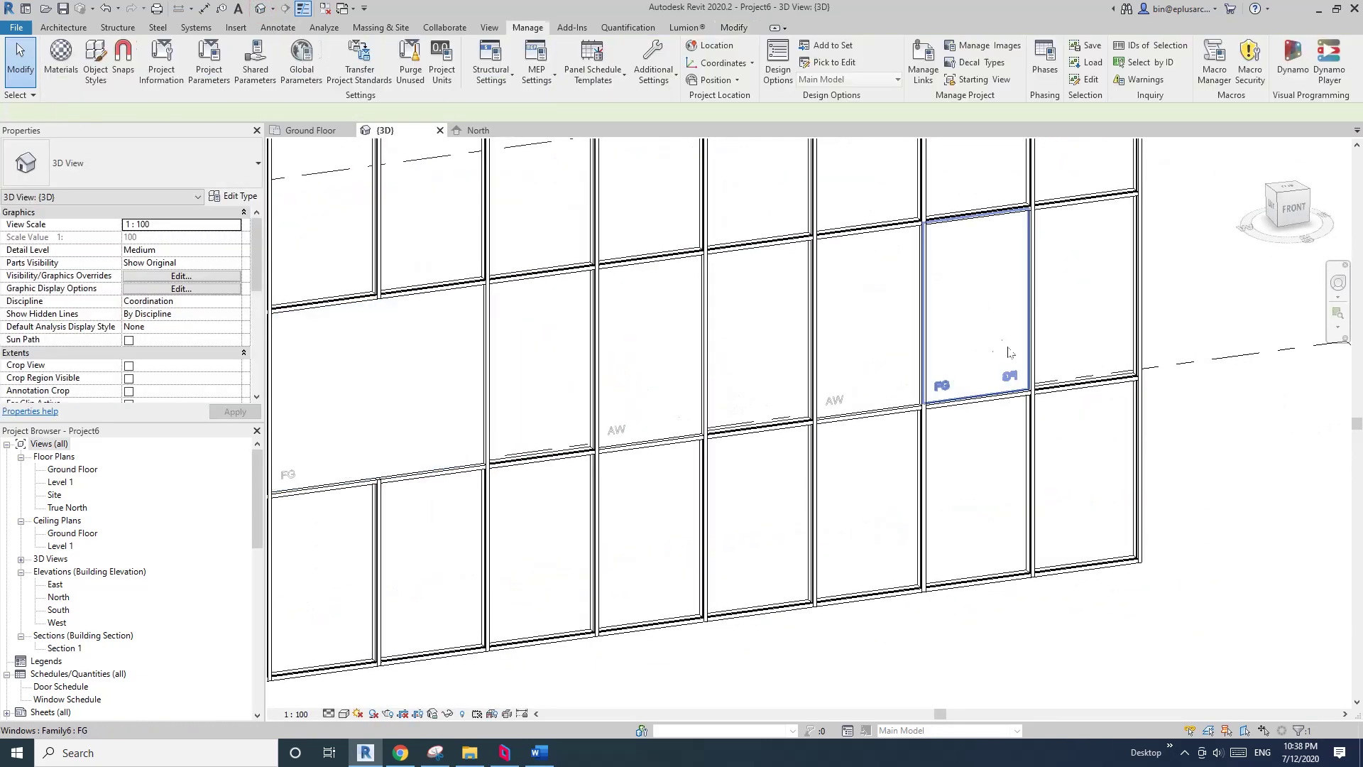
left_click(988, 328)
middle_click_drag(954, 350, 783, 358)
key("Escape")
left_click(779, 363)
scroll(810, 455, "up", 4)
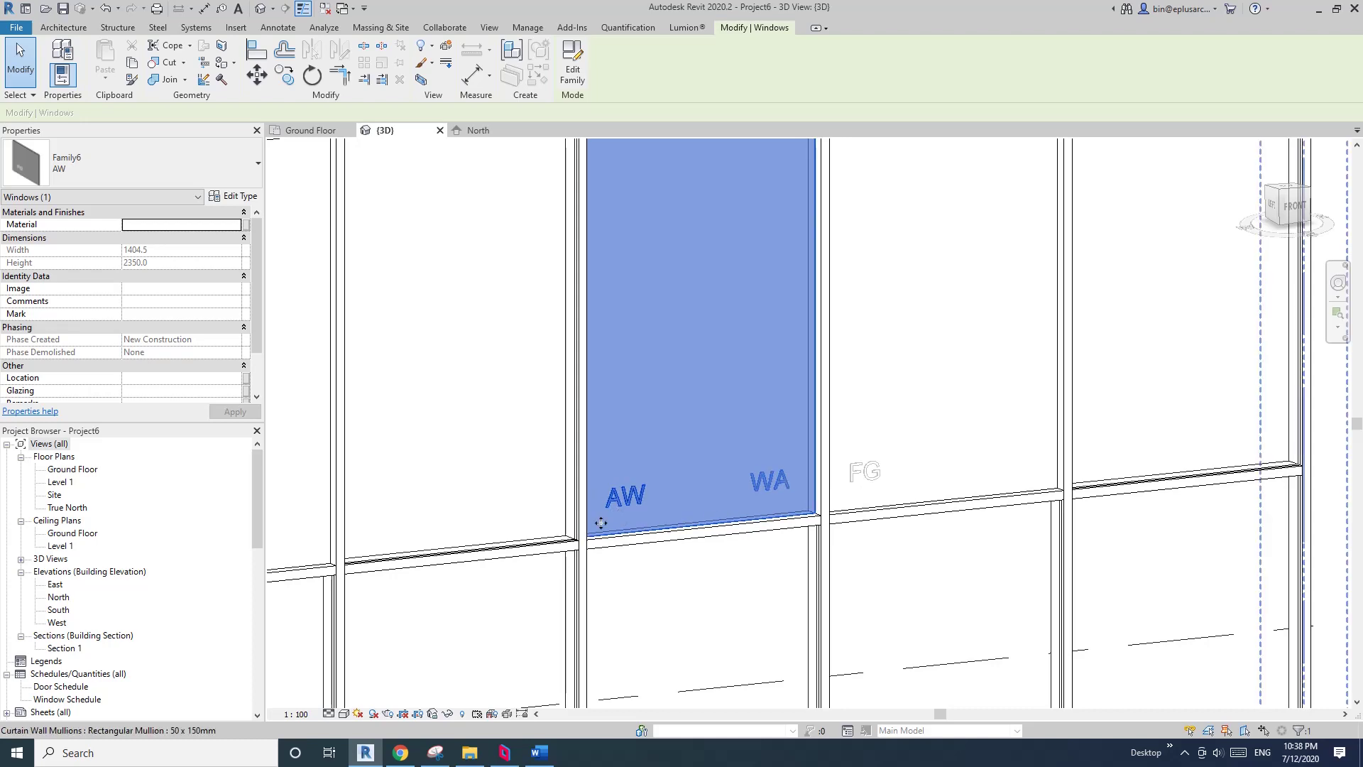
scroll(601, 523, "down", 3)
middle_click_drag(767, 219, 761, 379)
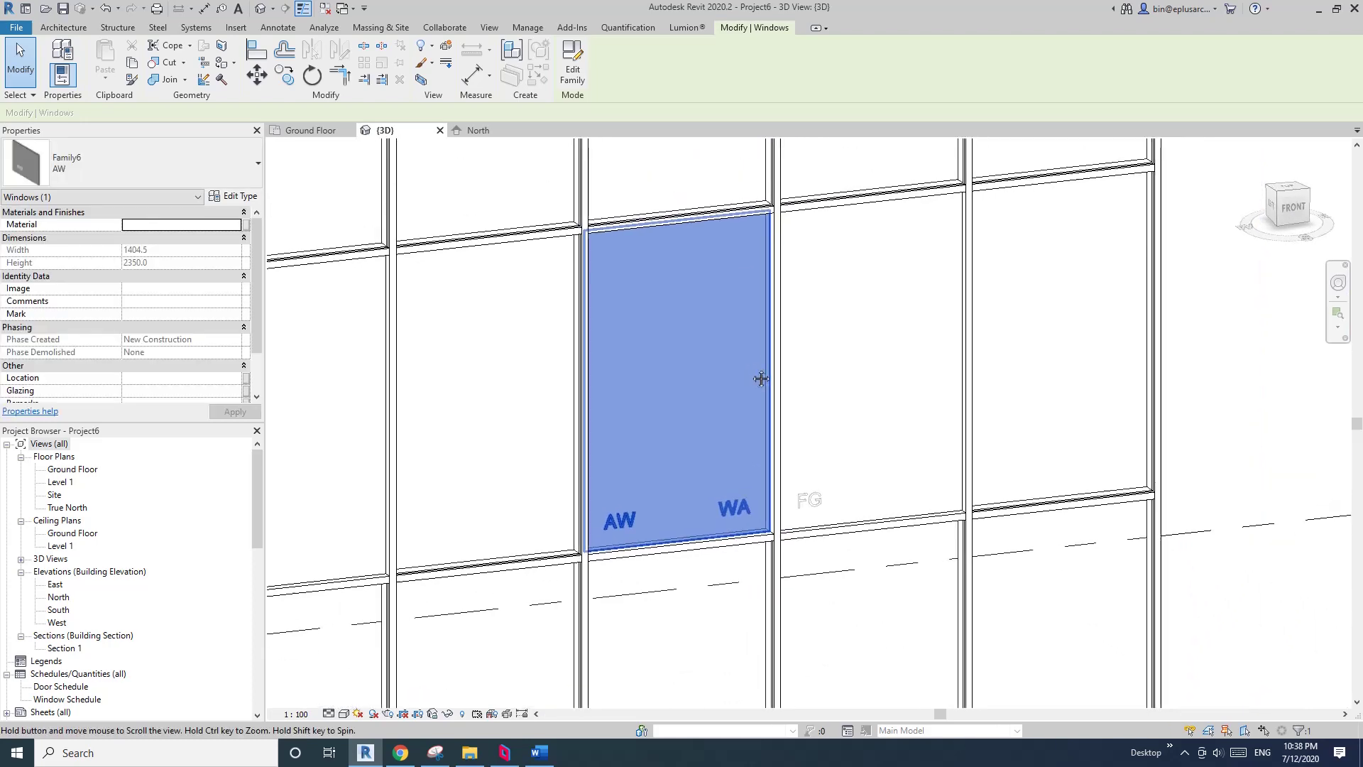
key("Escape")
Step: Examine the whole curtain wall in 3D from an oblique angle, checking how its window panels display
scroll(742, 419, "down", 5)
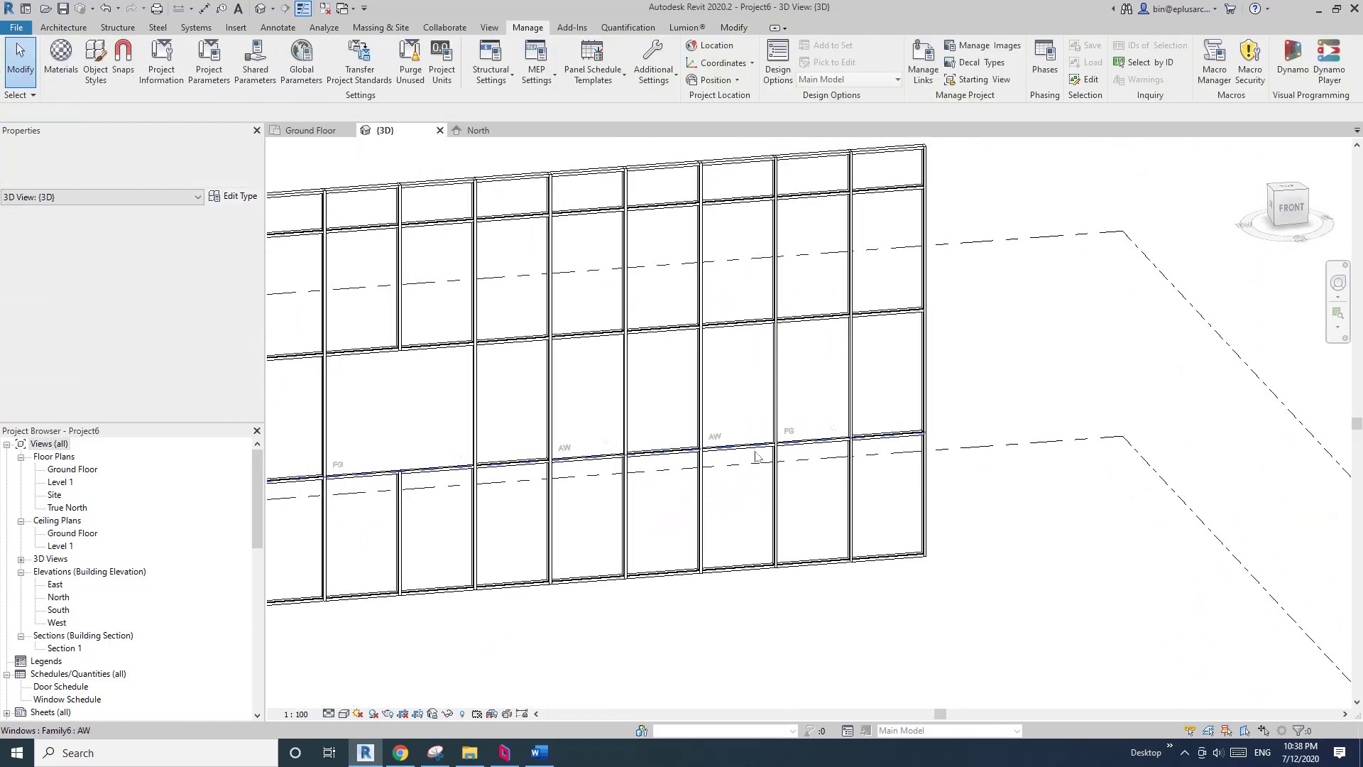
middle_click_drag(834, 413, 827, 429)
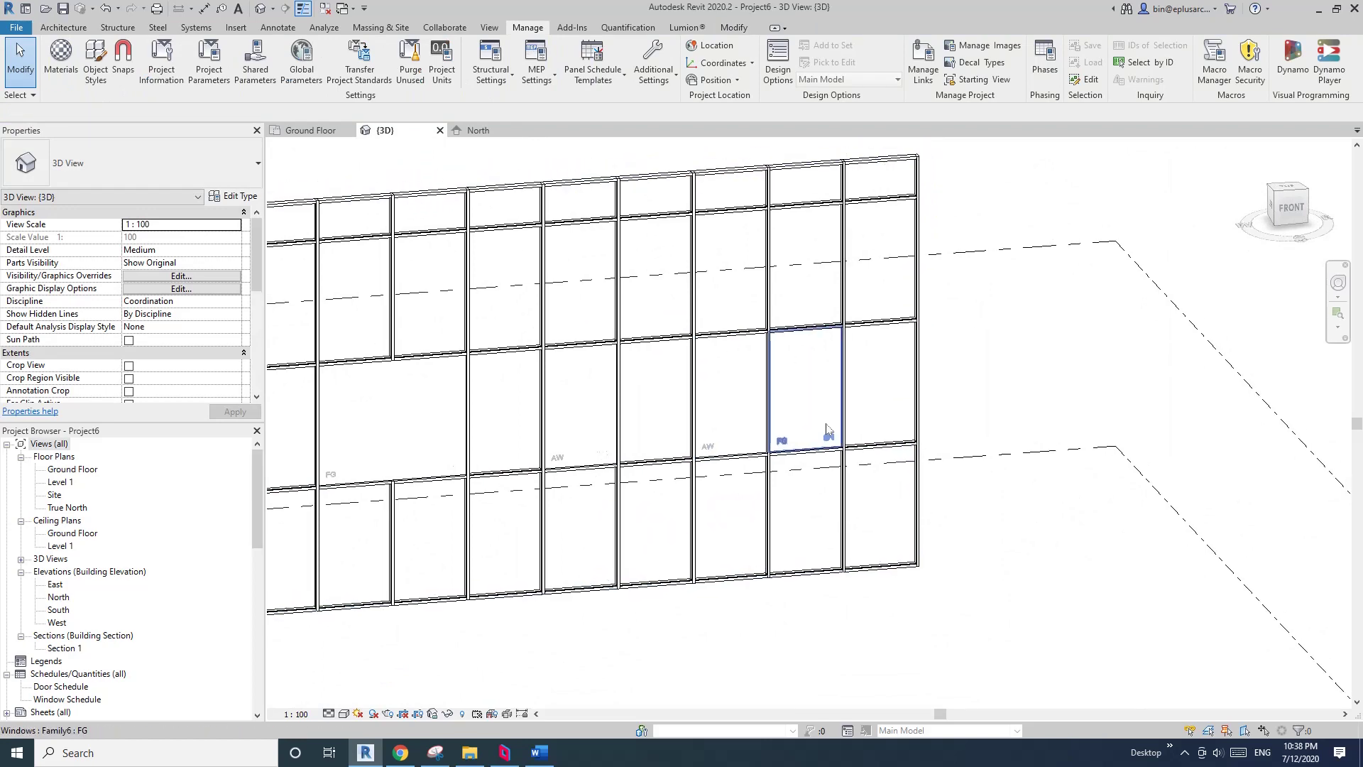
scroll(827, 429, "down", 4)
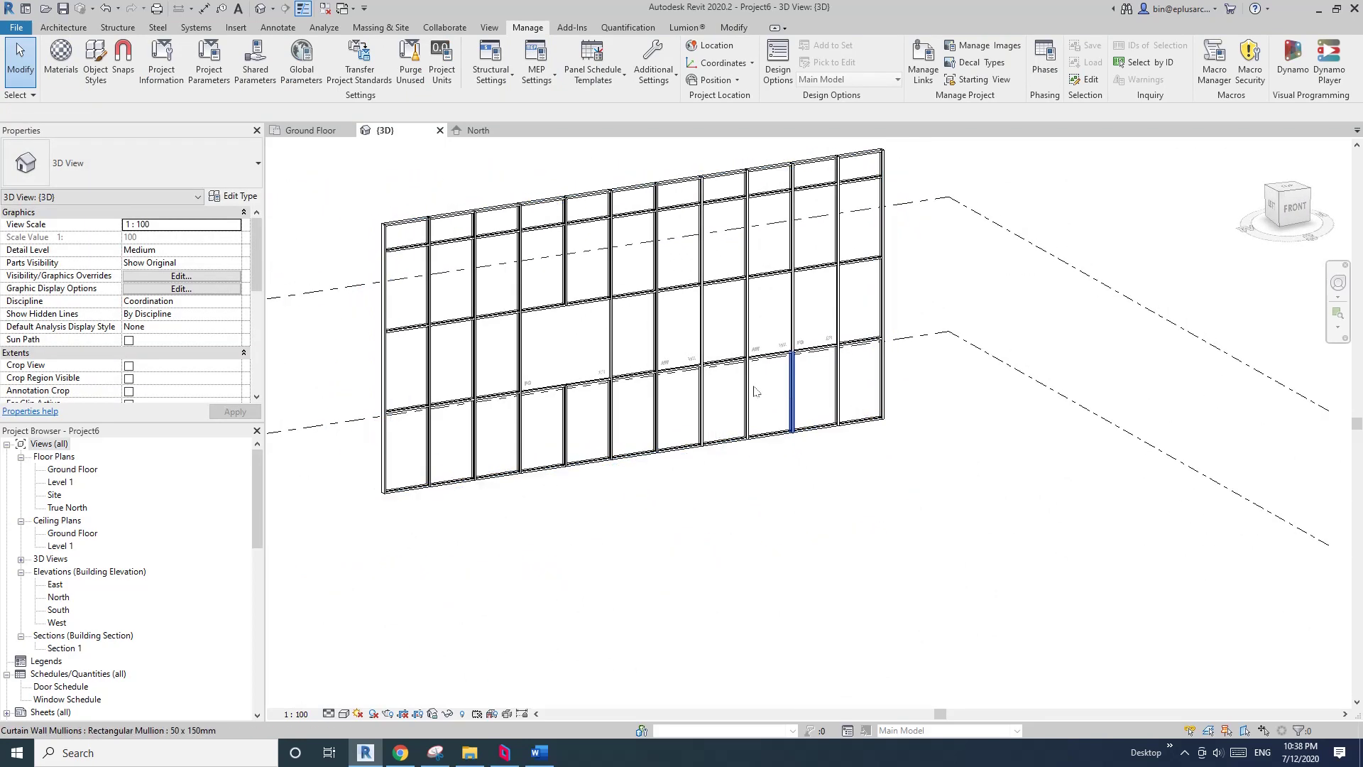
scroll(755, 390, "up", 5)
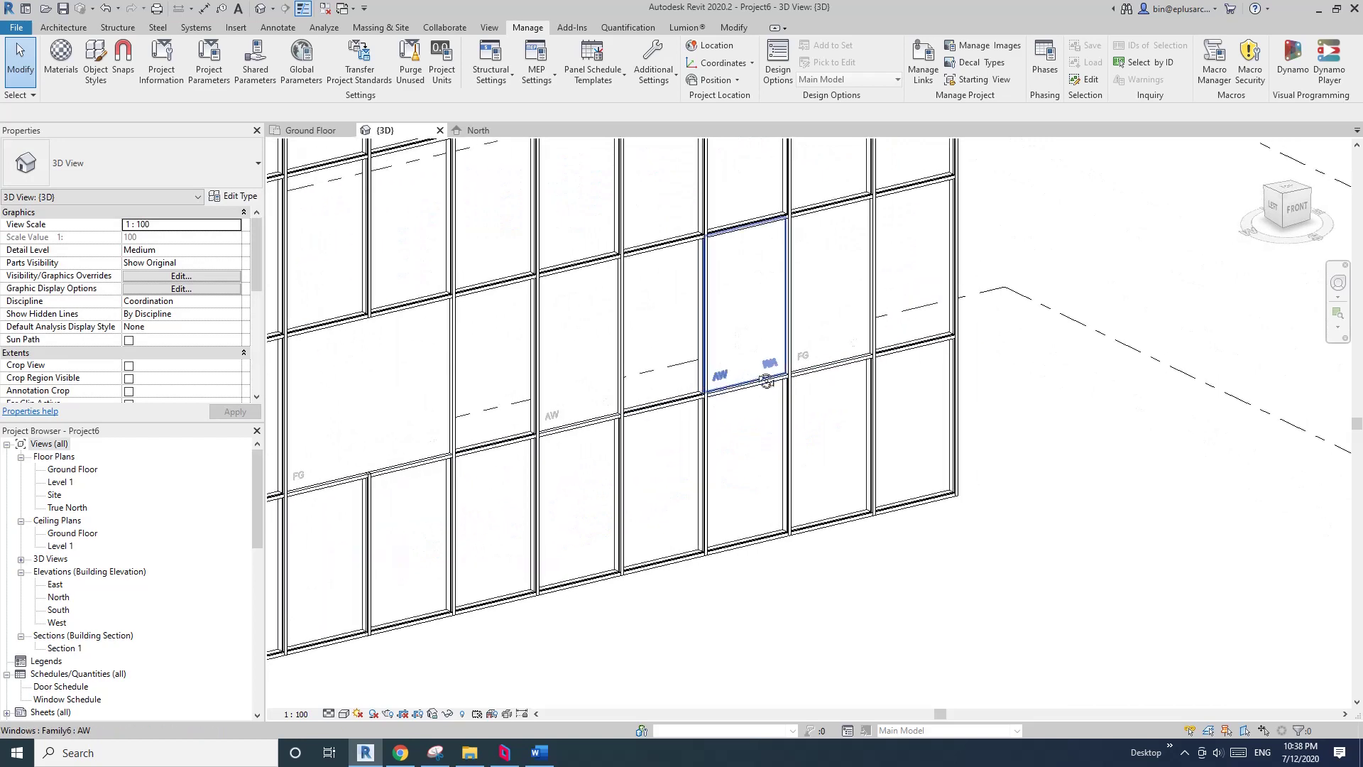
scroll(766, 382, "down", 3)
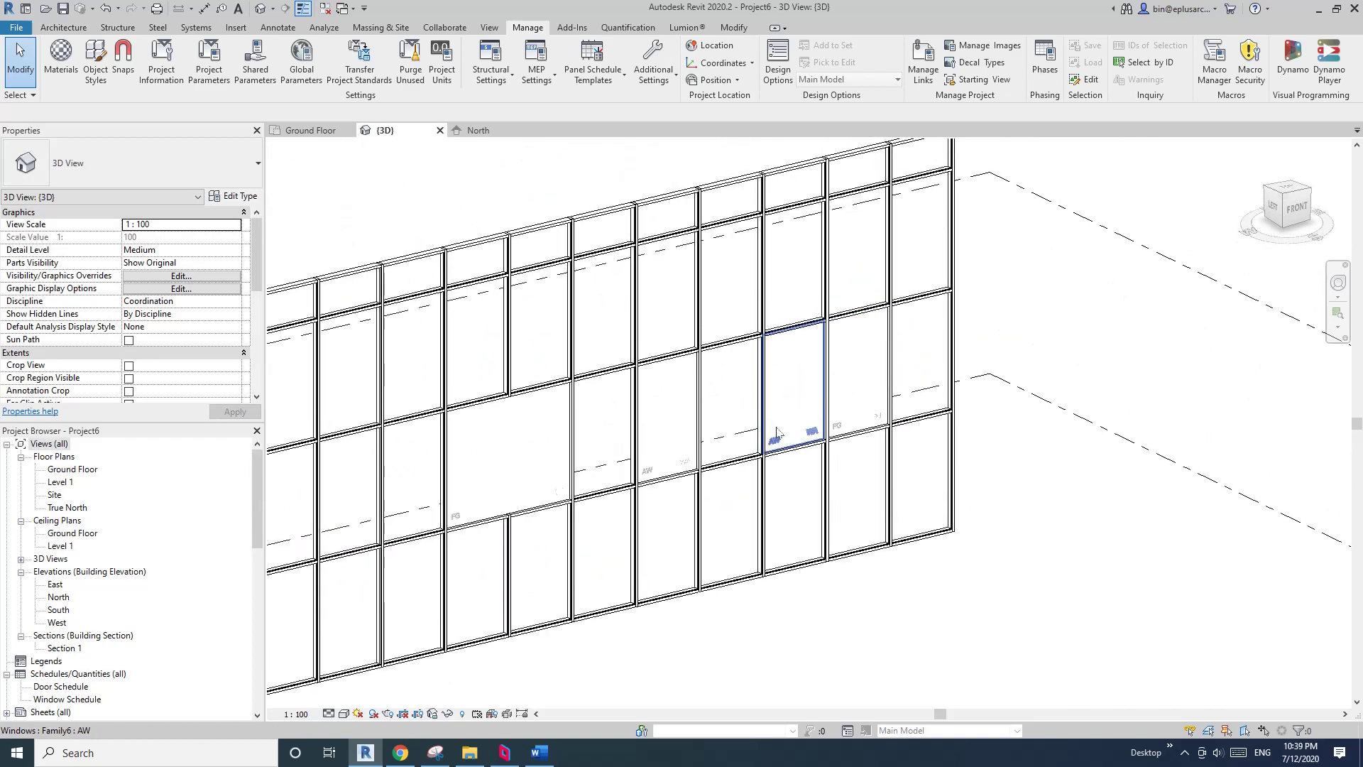
middle_click_drag(838, 426, 865, 427)
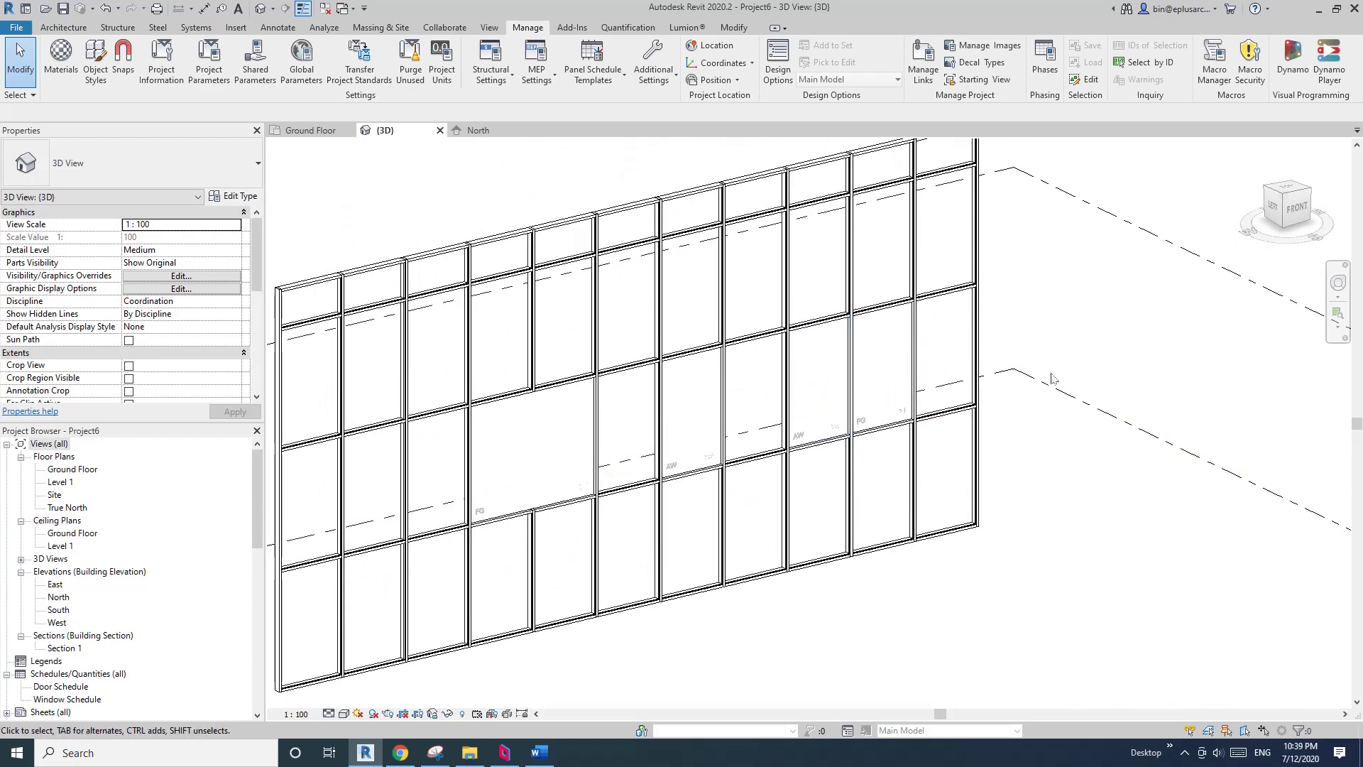